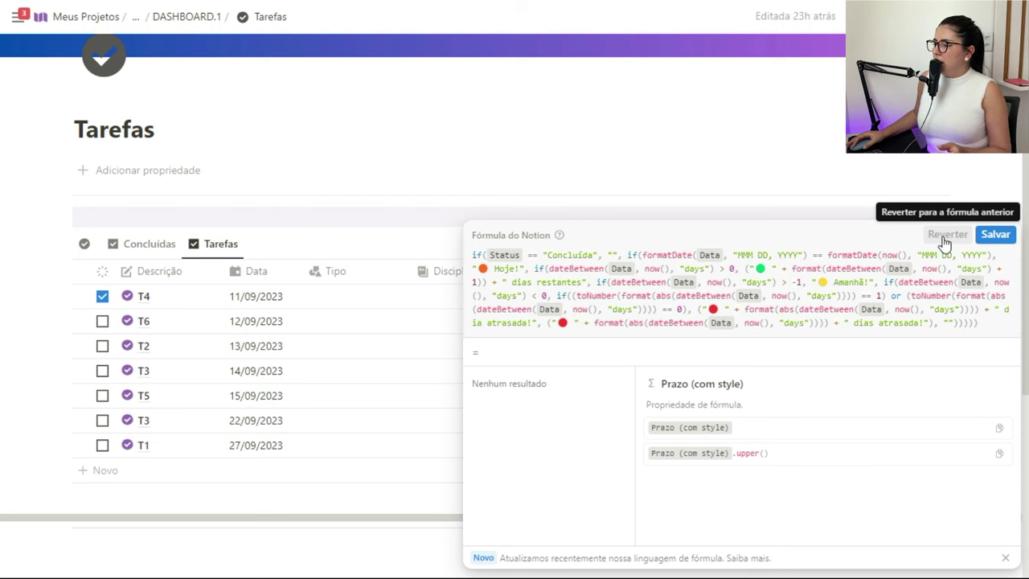
- Look through the properties, operators and functions available in the existing formula's editor, down to style() and format()
{"action": "left_click", "coordinate": [640, 254]}
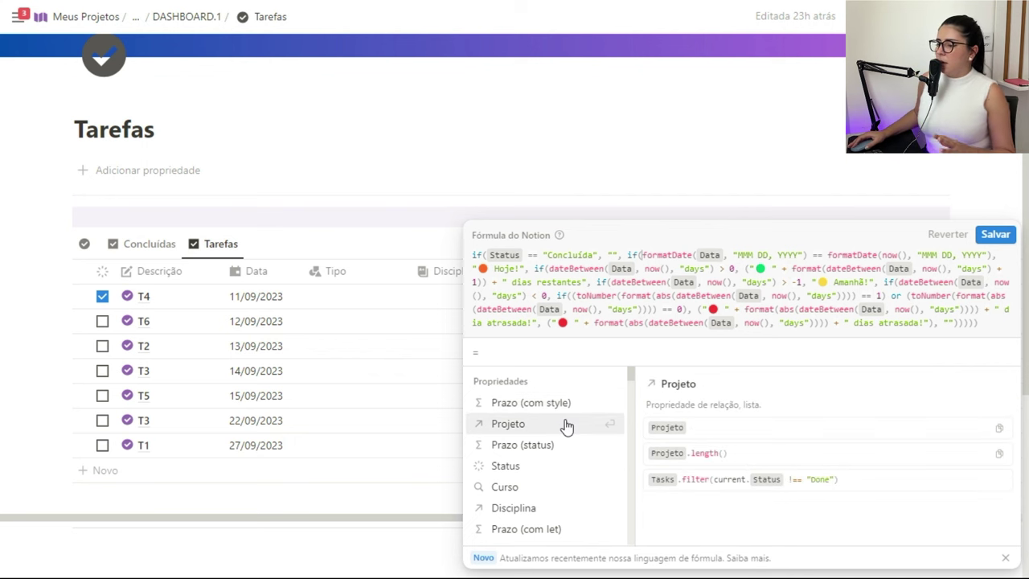
{"action": "scroll", "coordinate": [546, 418], "scroll_direction": "down", "scroll_amount": 10}
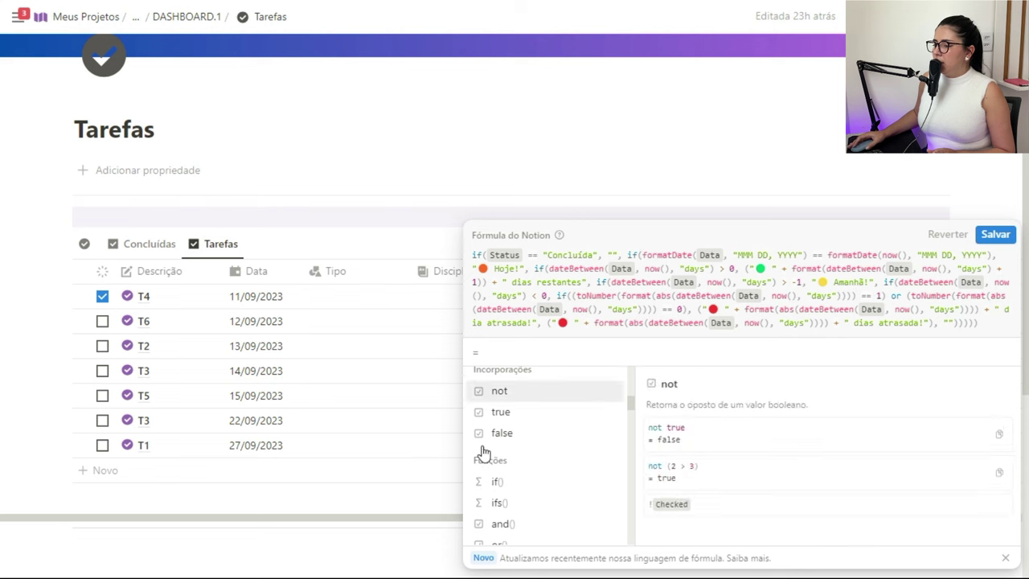
{"action": "scroll", "coordinate": [515, 421], "scroll_direction": "down", "scroll_amount": 10}
{"action": "scroll", "coordinate": [513, 424], "scroll_direction": "down", "scroll_amount": 15}
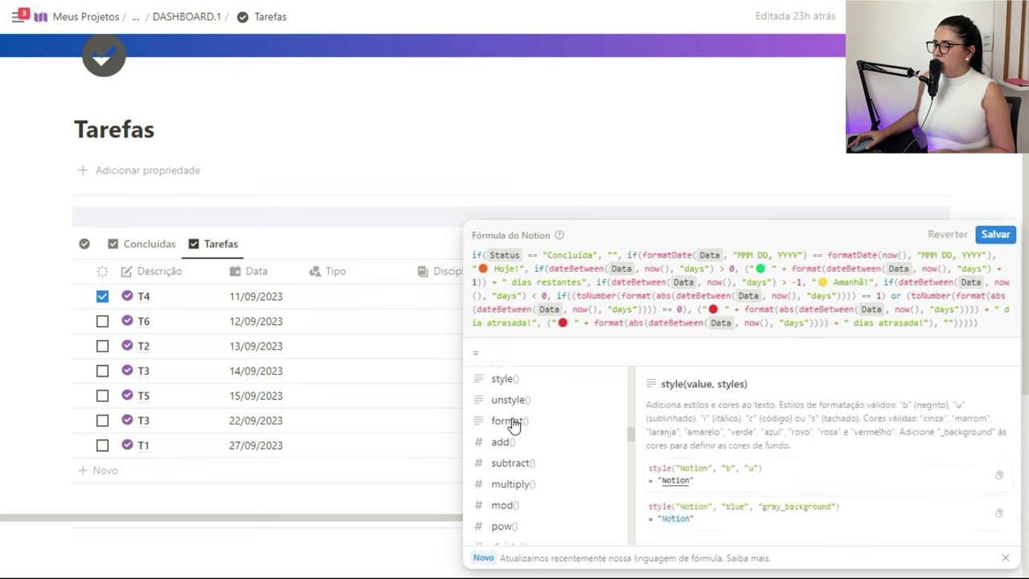
{"action": "key", "text": "Escape"}
- Open the empty Prazo formula and insert an if() function with its parentheses split over separate lines
{"action": "left_click", "coordinate": [763, 303]}
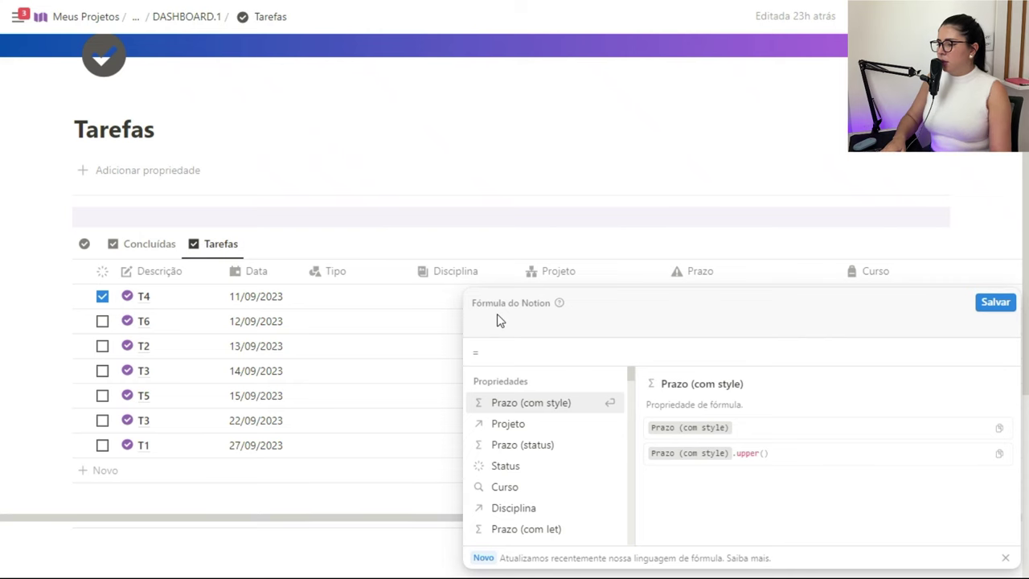
{"action": "type", "text": "if"}
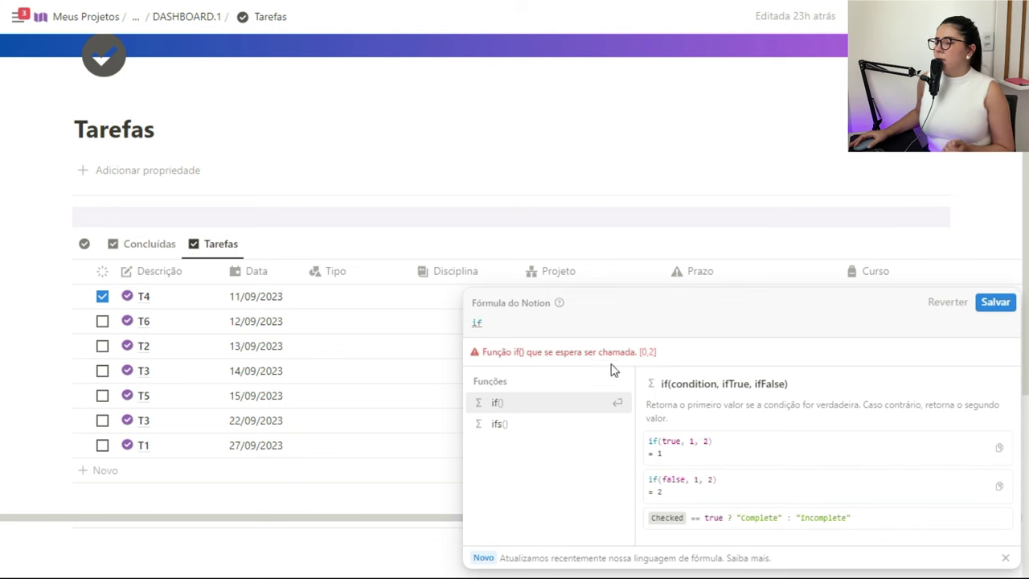
{"action": "type", "text": "("}
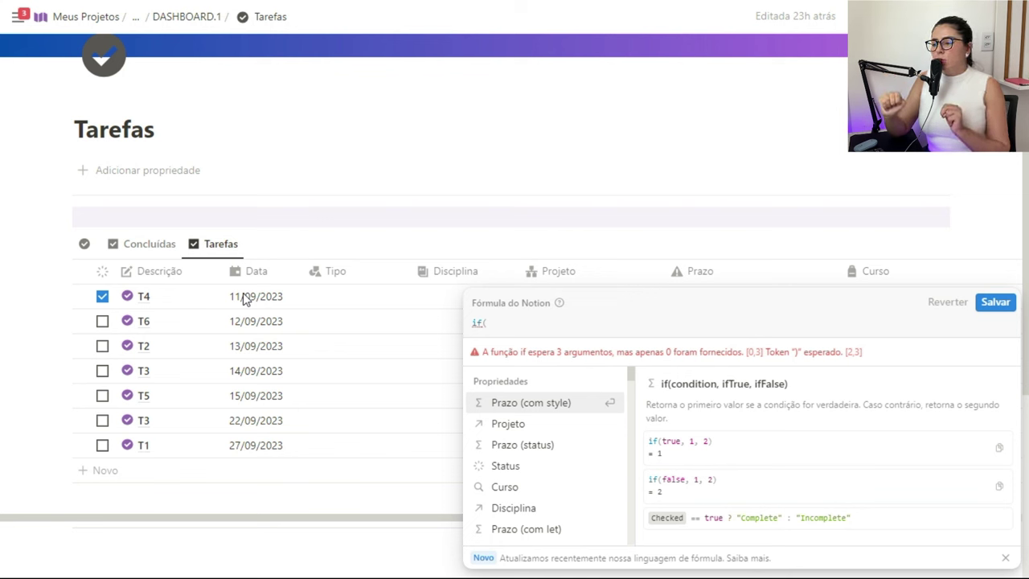
{"action": "type", "text": ")"}
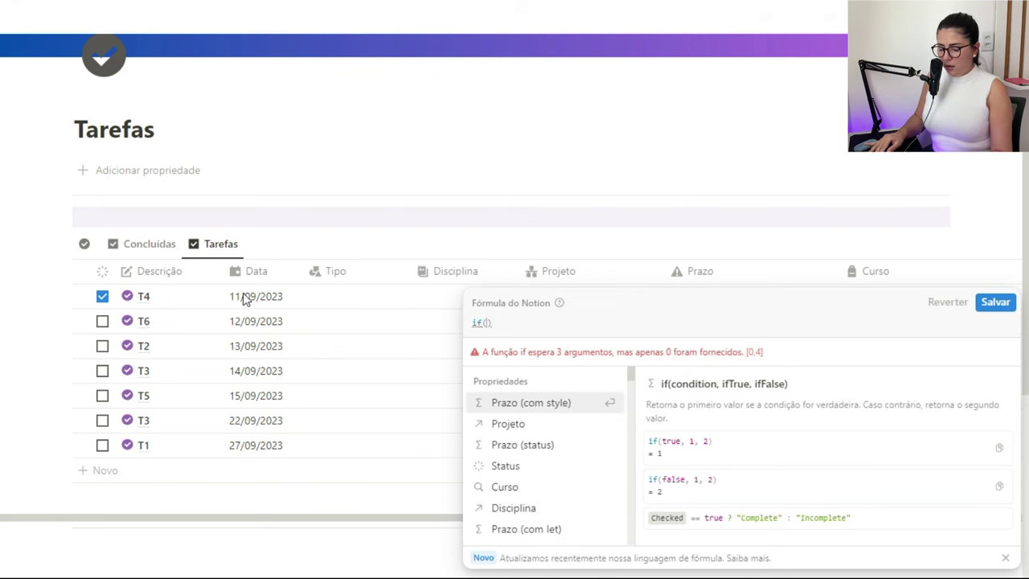
{"action": "key", "text": "shift+Return"}
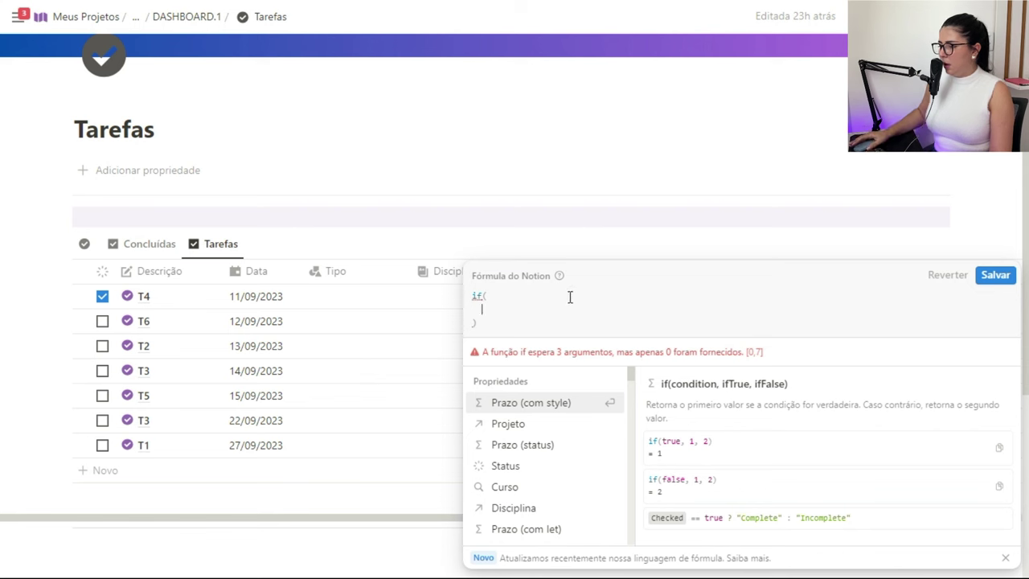
- Set the if() condition to compare the Data property with the current date: Data == now()
{"action": "scroll", "coordinate": [552, 463], "scroll_direction": "down", "scroll_amount": 1}
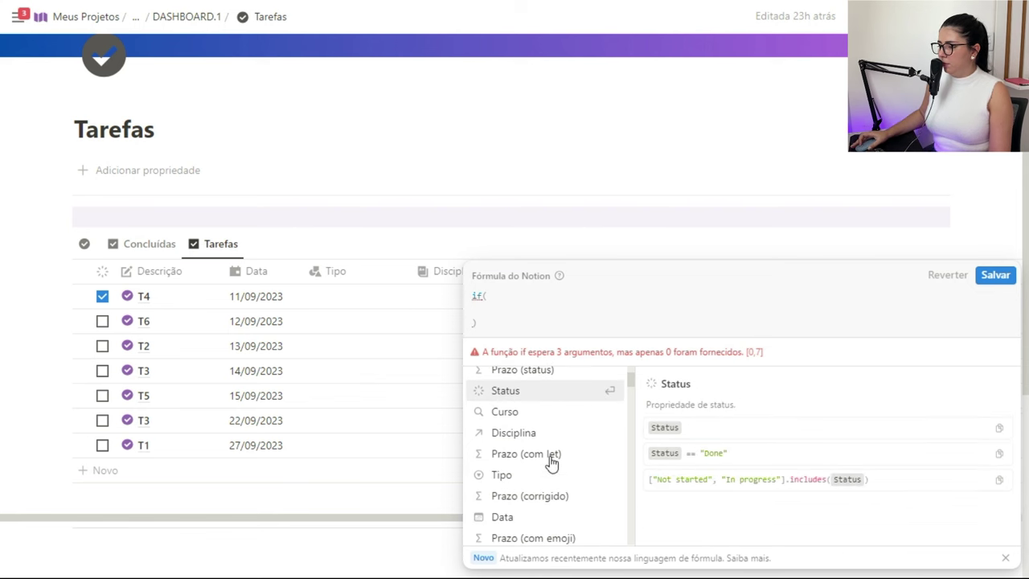
{"action": "left_click", "coordinate": [526, 517]}
{"action": "type", "text": "=="}
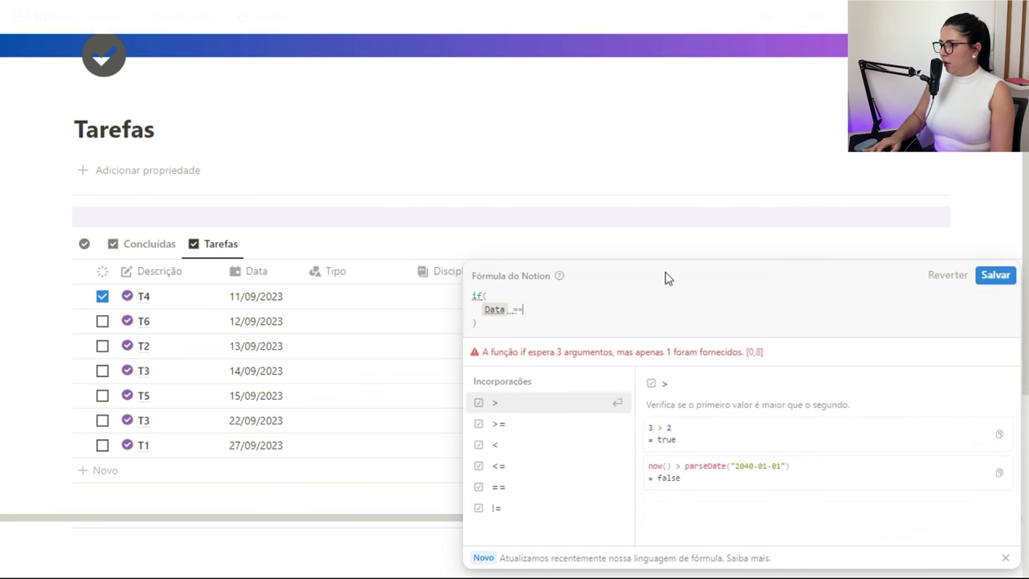
{"action": "type", "text": " now"}
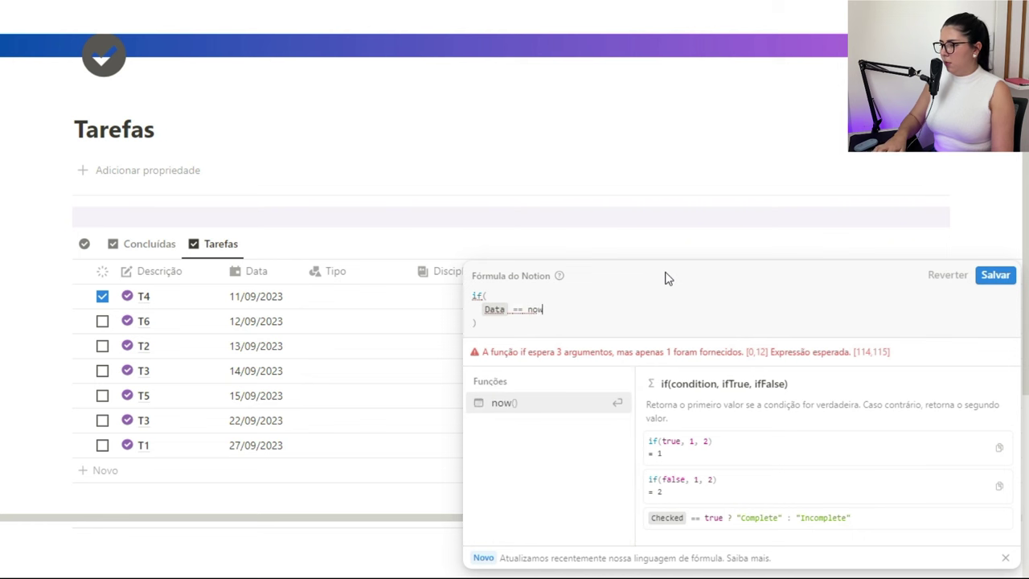
{"action": "key", "text": "Return"}
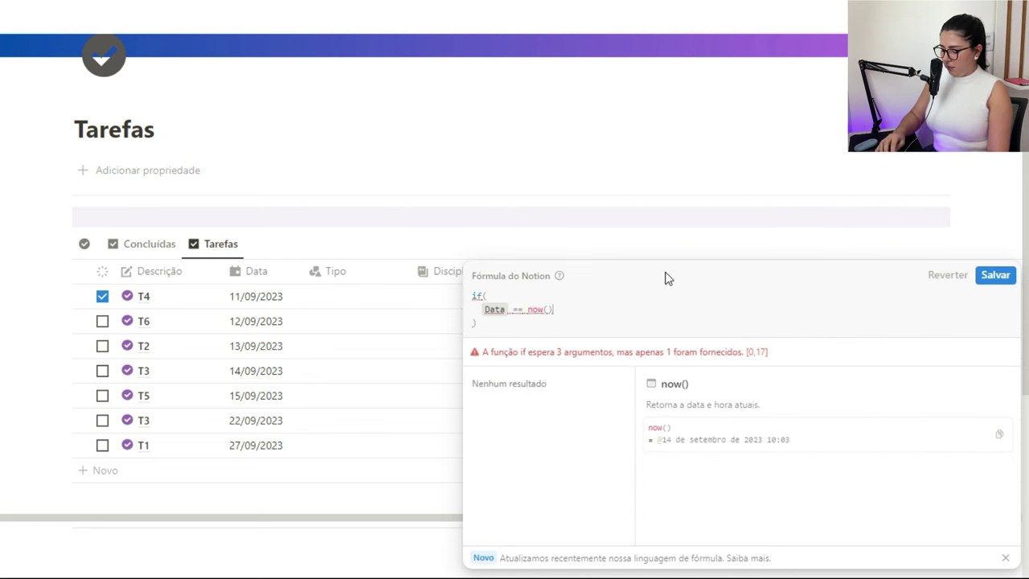
- Add "Hoje!" as the true result and "A fazer!" as the false result on separate lines, and save the formula
{"action": "type", "text": ","}
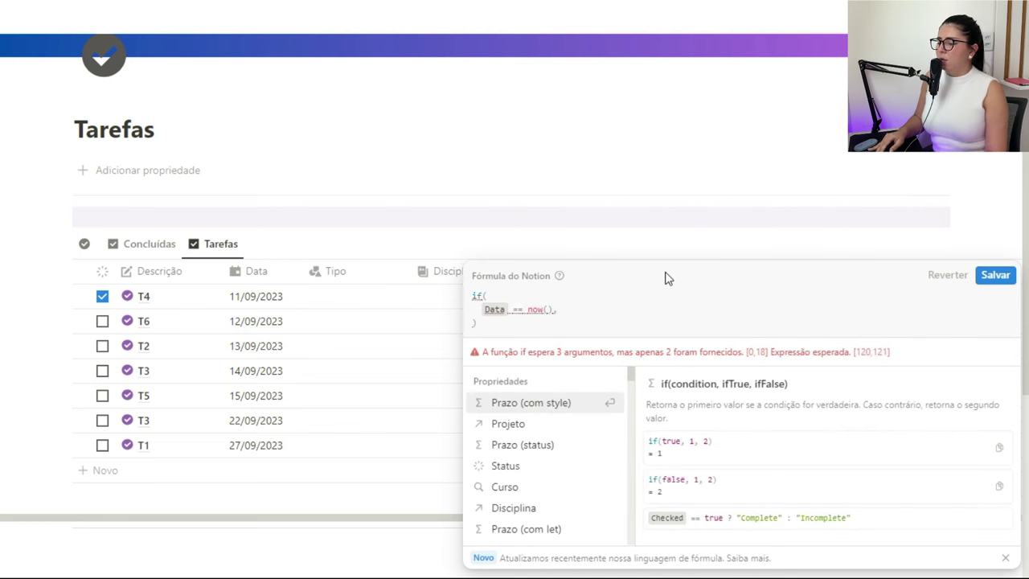
{"action": "key", "text": "shift+Return"}
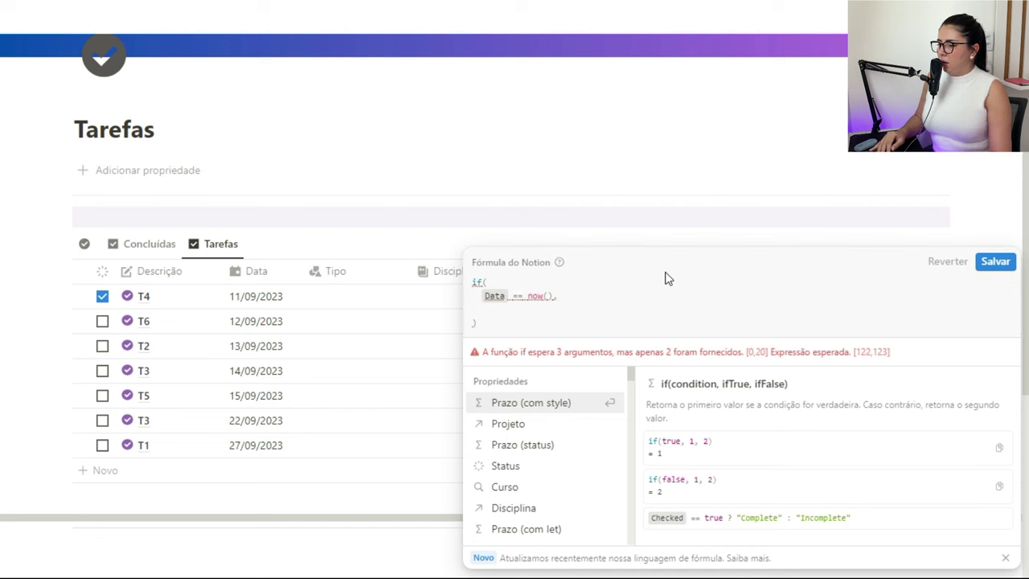
{"action": "type", "text": "\"Hoje"}
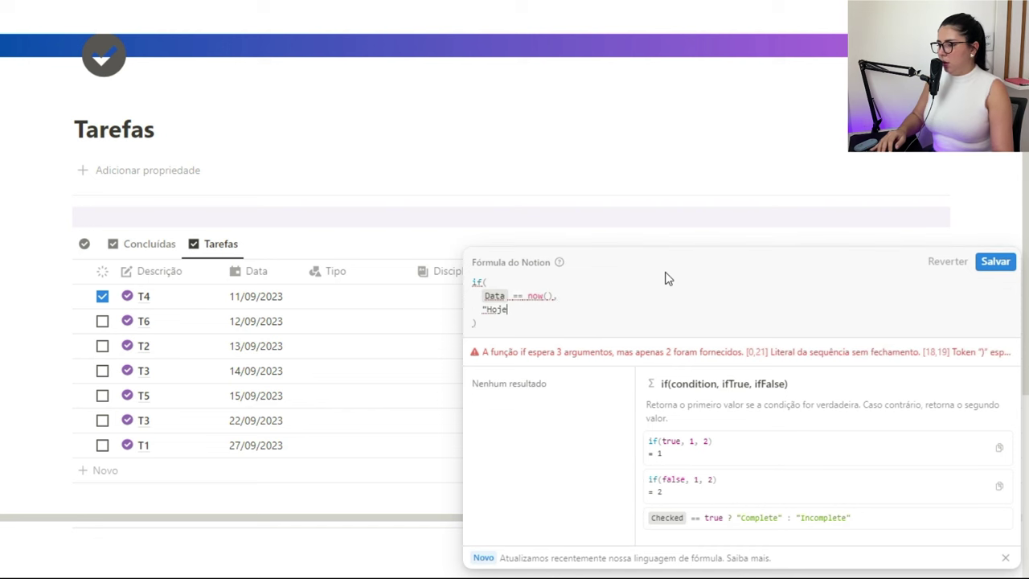
{"action": "type", "text": "!\""}
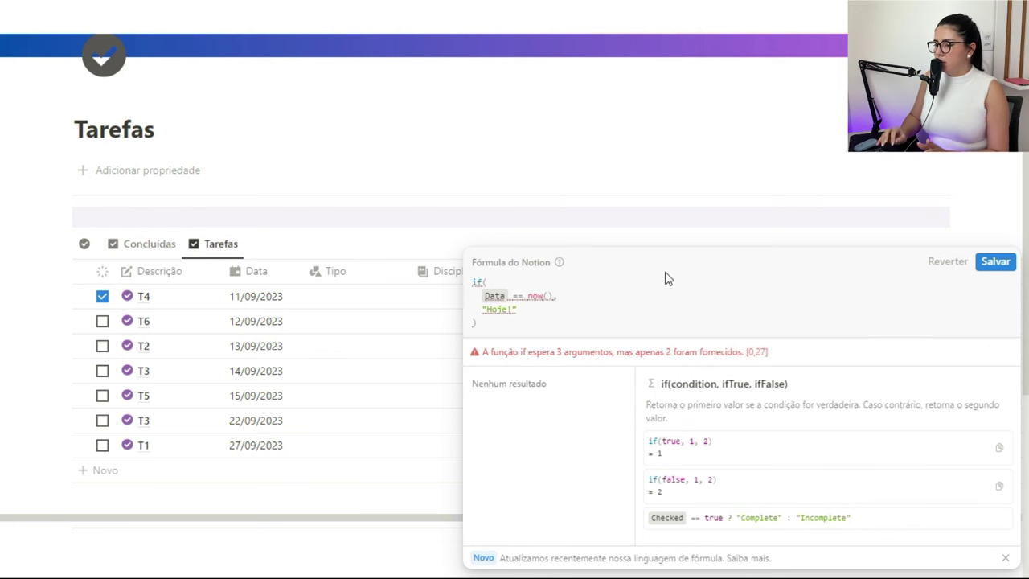
{"action": "type", "text": ","}
{"action": "key", "text": "Return"}
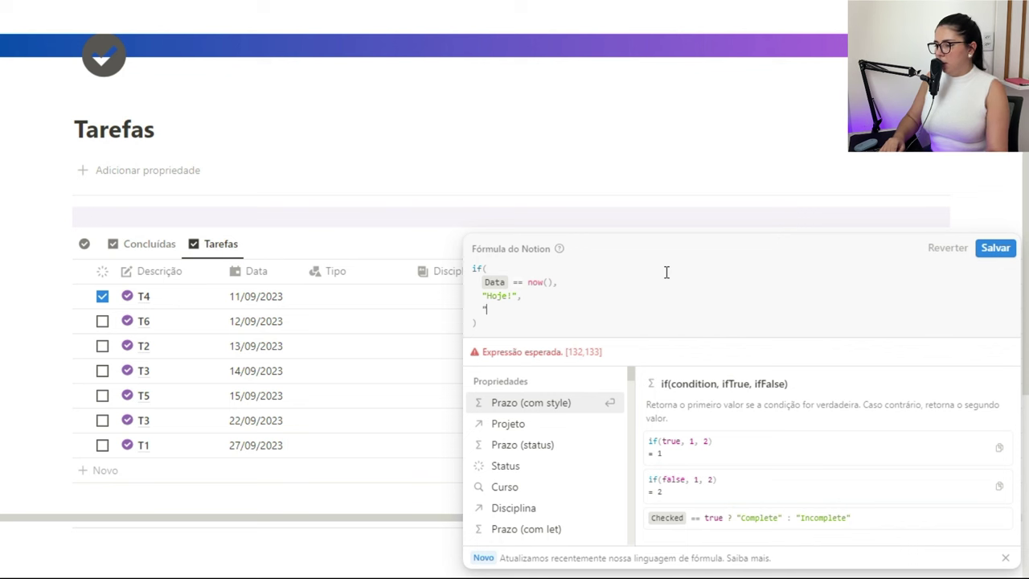
{"action": "type", "text": "\"A fazer!\""}
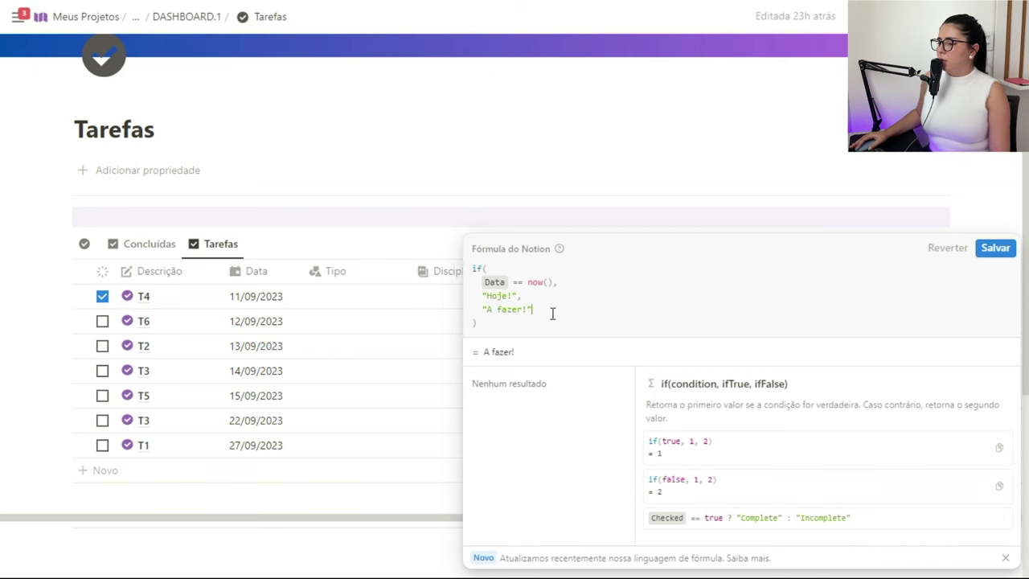
{"action": "left_click", "coordinate": [999, 250]}
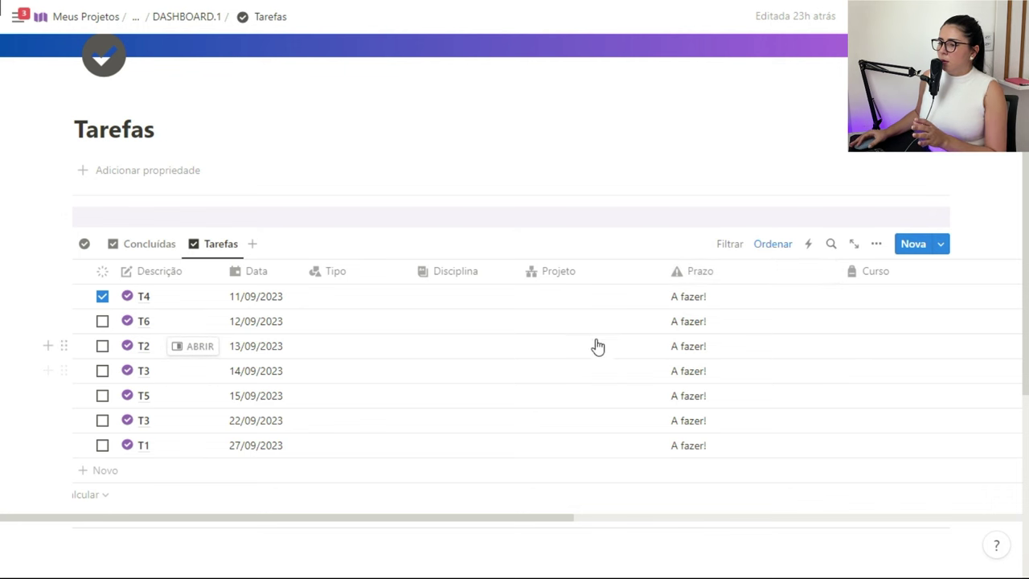
- Check the date of the 14/09/2023 task and wrap the Data property in format() in the Prazo formula
{"action": "left_click", "coordinate": [250, 378]}
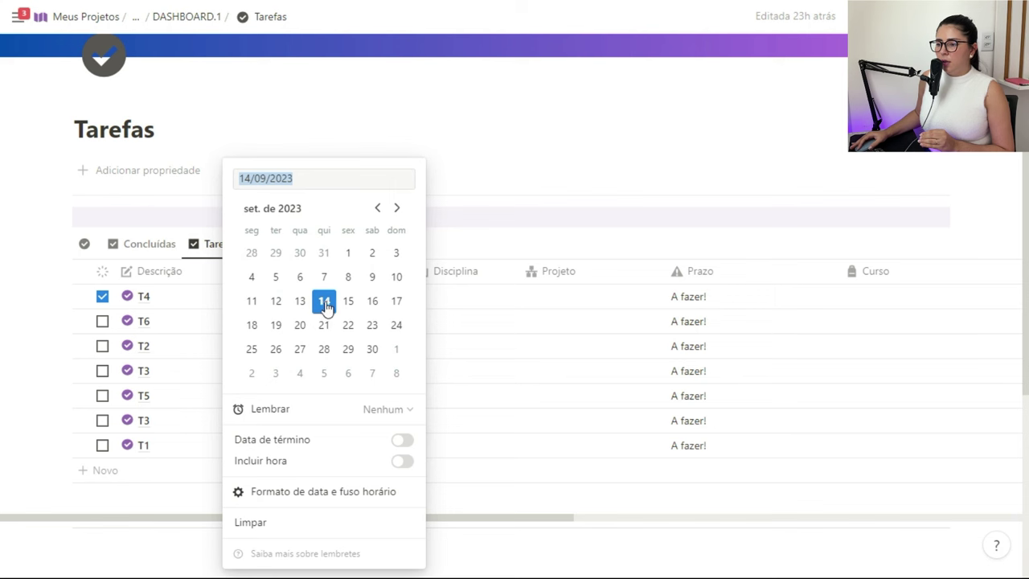
{"action": "key", "text": "Escape"}
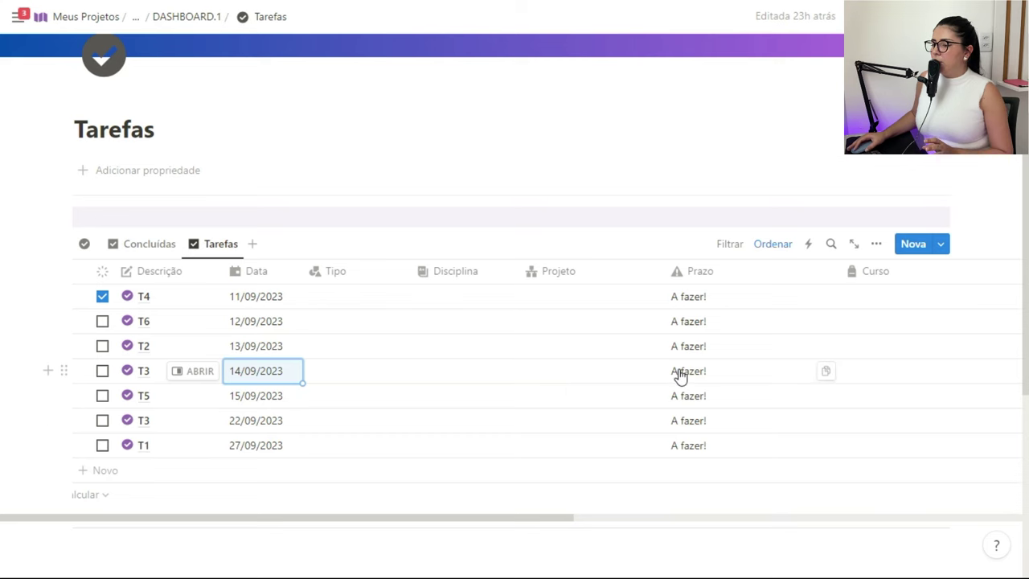
{"action": "left_click", "coordinate": [680, 375]}
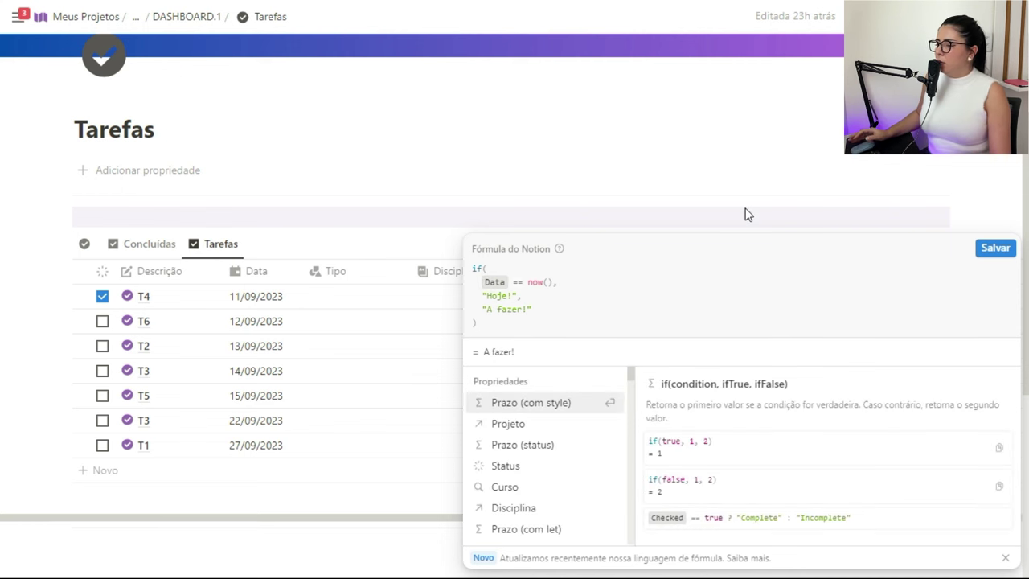
{"action": "type", "text": "format"}
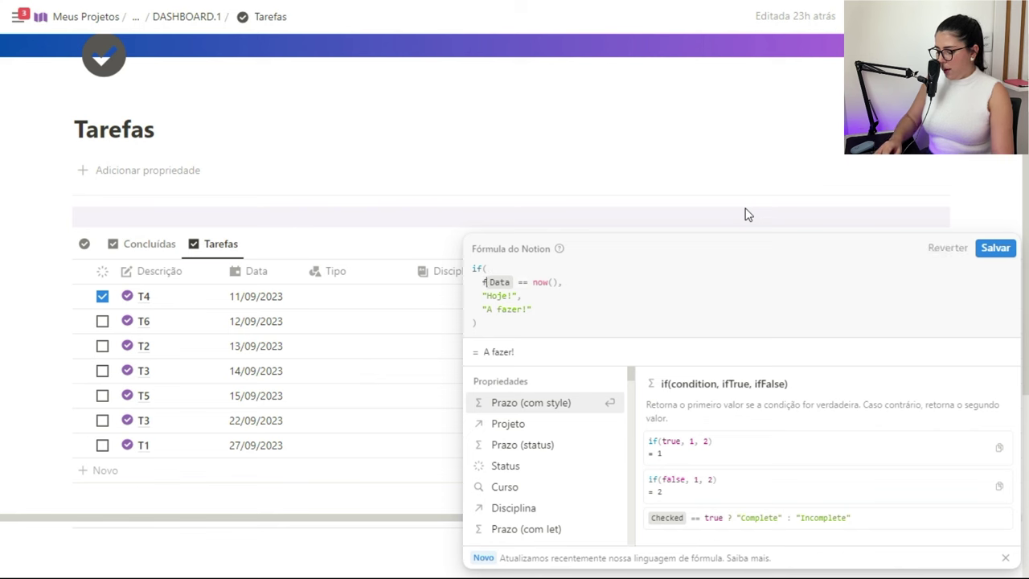
{"action": "type", "text": "("}
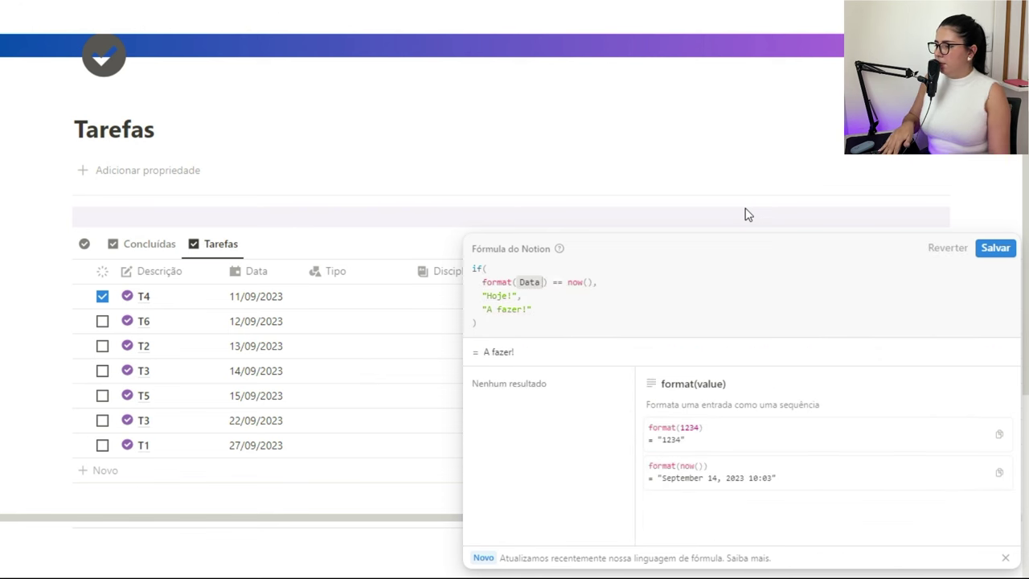
{"action": "left_click", "coordinate": [492, 283]}
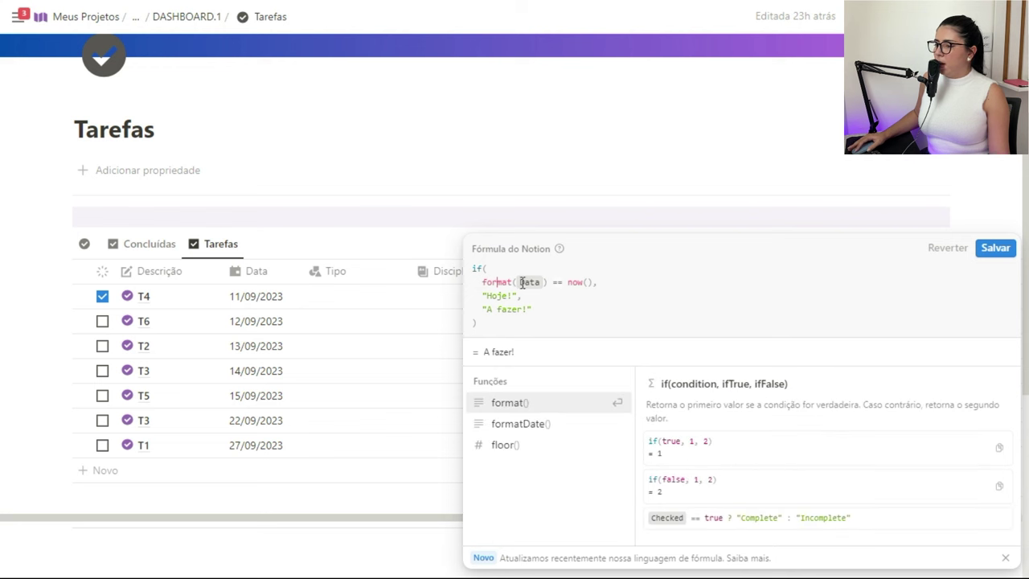
- Add "DD MM, YYYY" as the second argument of the format() function around Data
{"action": "type", "text": ", \""}
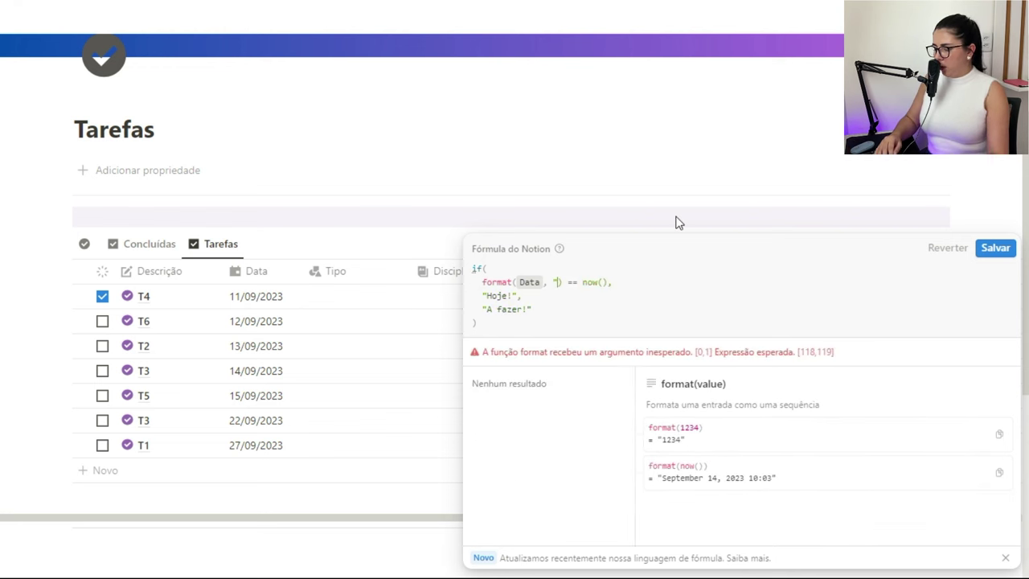
{"action": "type", "text": "DD MM"}
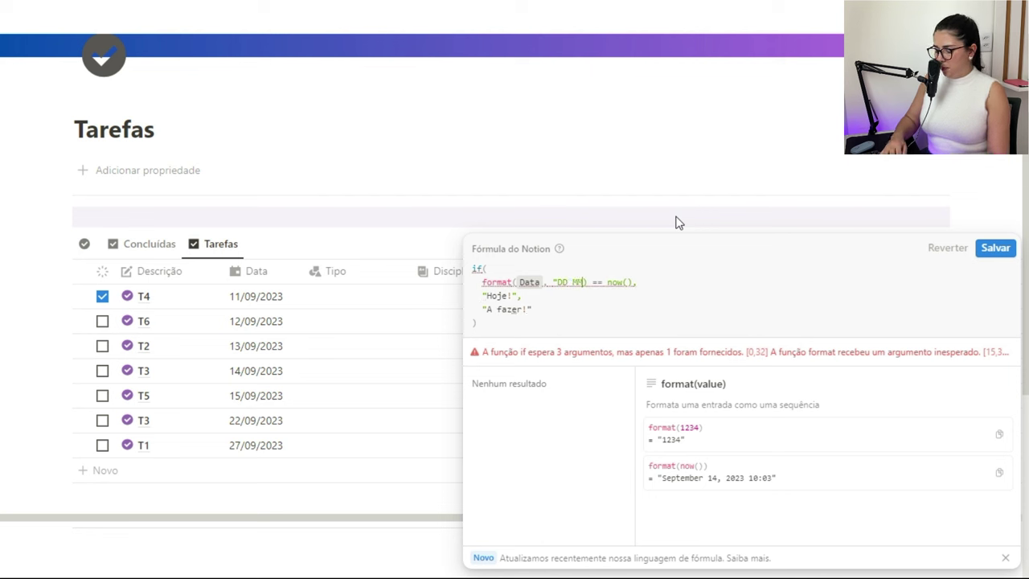
{"action": "type", "text": ", YYY"}
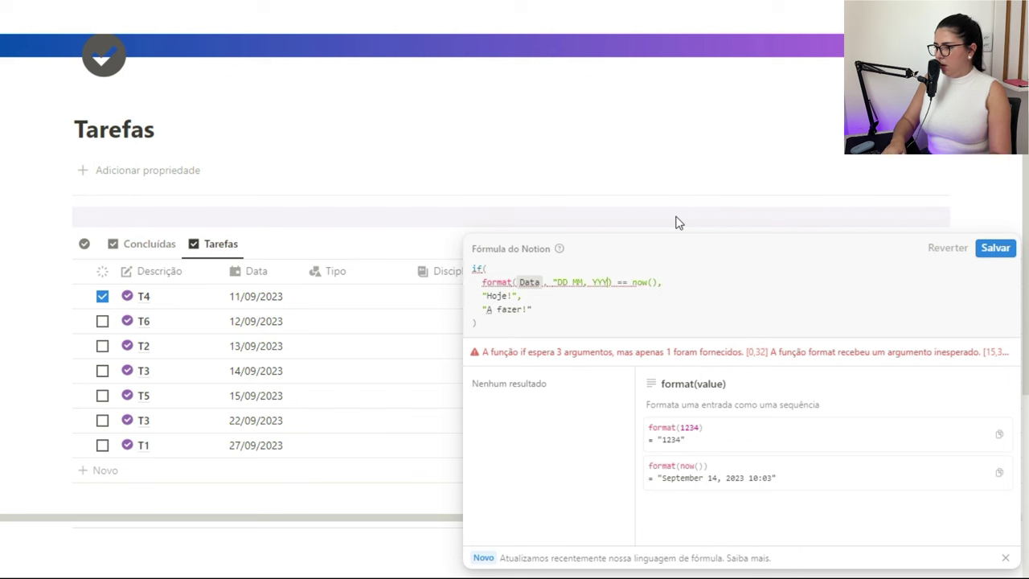
{"action": "type", "text": "Y\""}
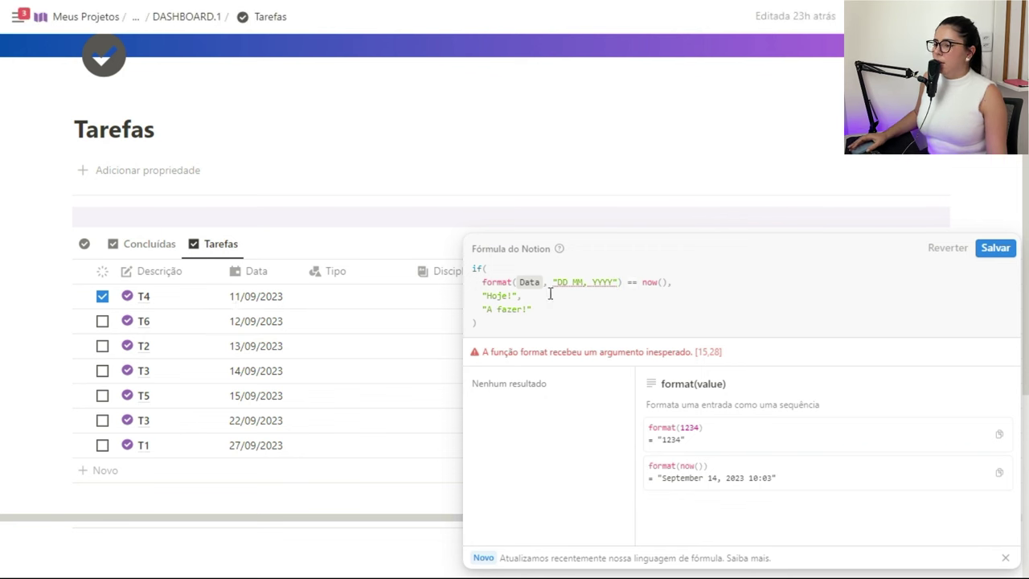
- Wrap now() in a format() function in the if() condition
{"action": "left_click", "coordinate": [643, 282]}
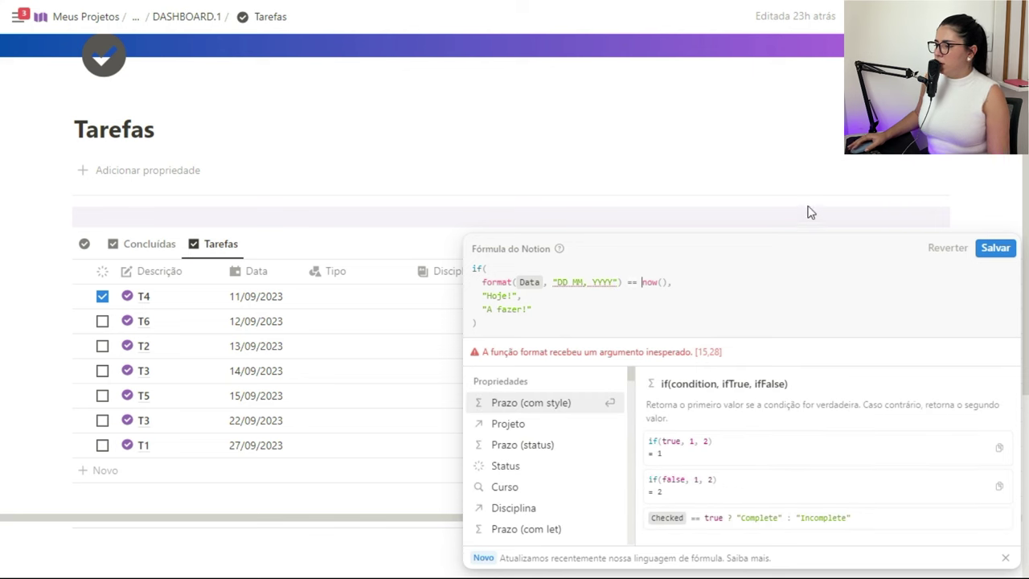
{"action": "type", "text": "for"}
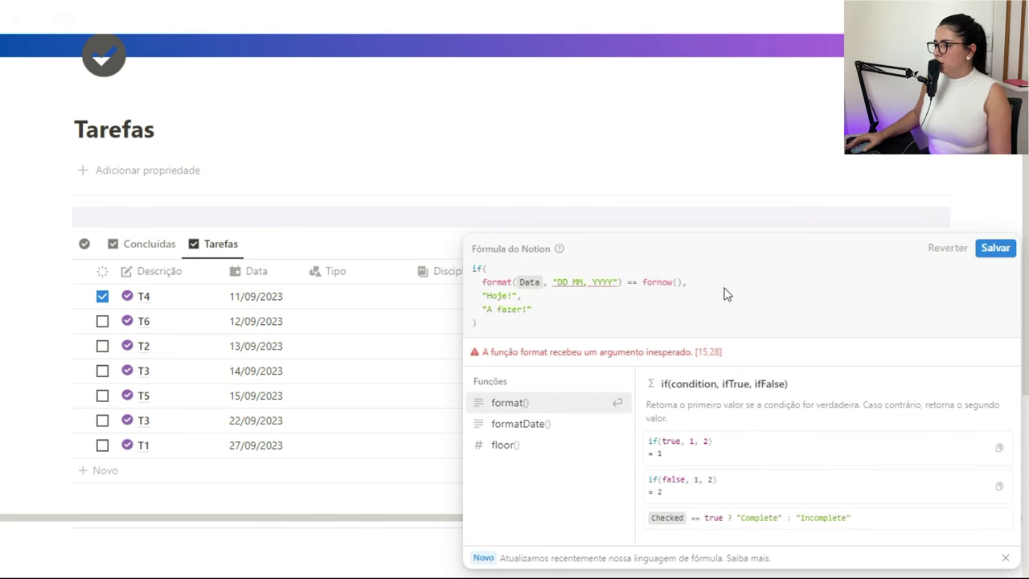
{"action": "left_click", "coordinate": [567, 404]}
{"action": "key", "text": "Right"}
{"action": "key", "text": "Right"}
{"action": "key", "text": "Right"}
{"action": "key", "text": "Right"}
{"action": "key", "text": "Right"}
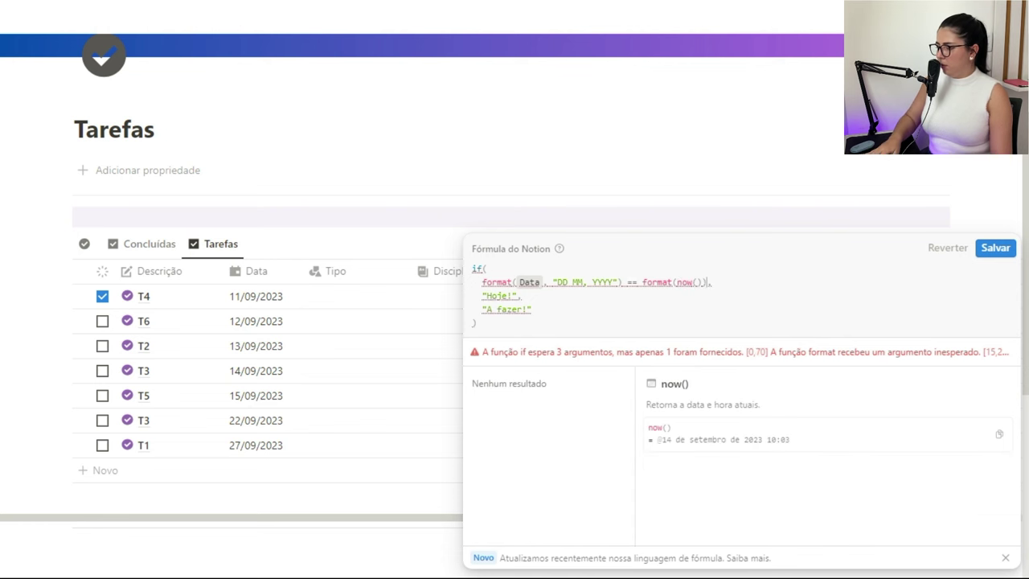
{"action": "type", "text": ")"}
- Add "DD MM, YYYY" as the second argument of the format() function around now()
{"action": "key", "text": "Left"}
{"action": "type", "text": ", "}
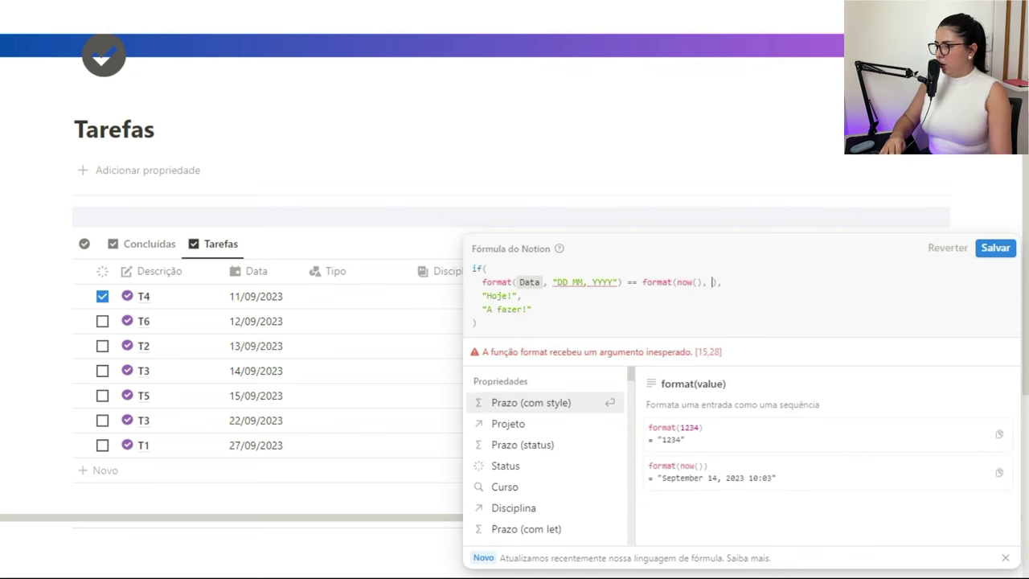
{"action": "type", "text": "\"DD M"}
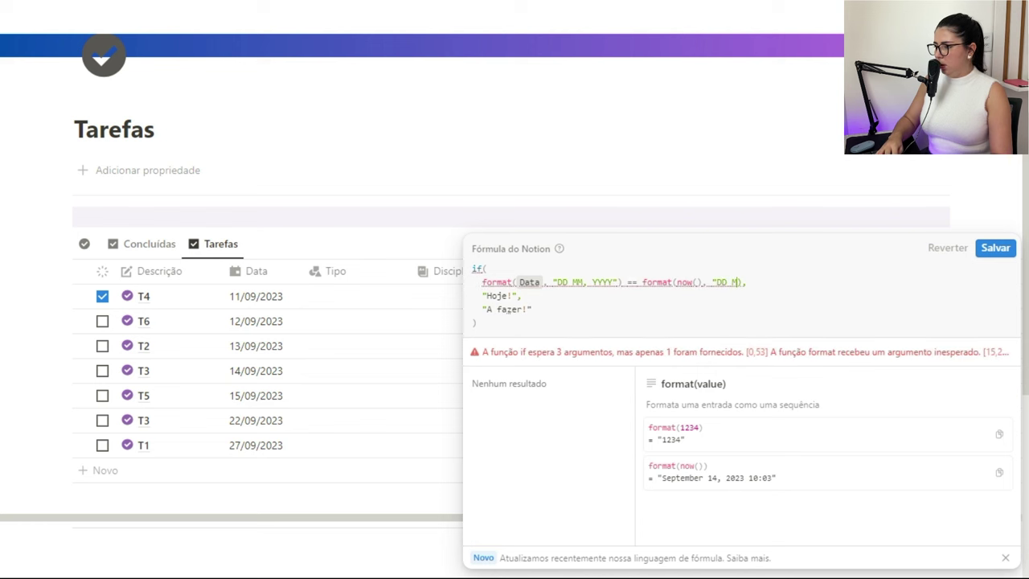
{"action": "type", "text": "M, YYYY\""}
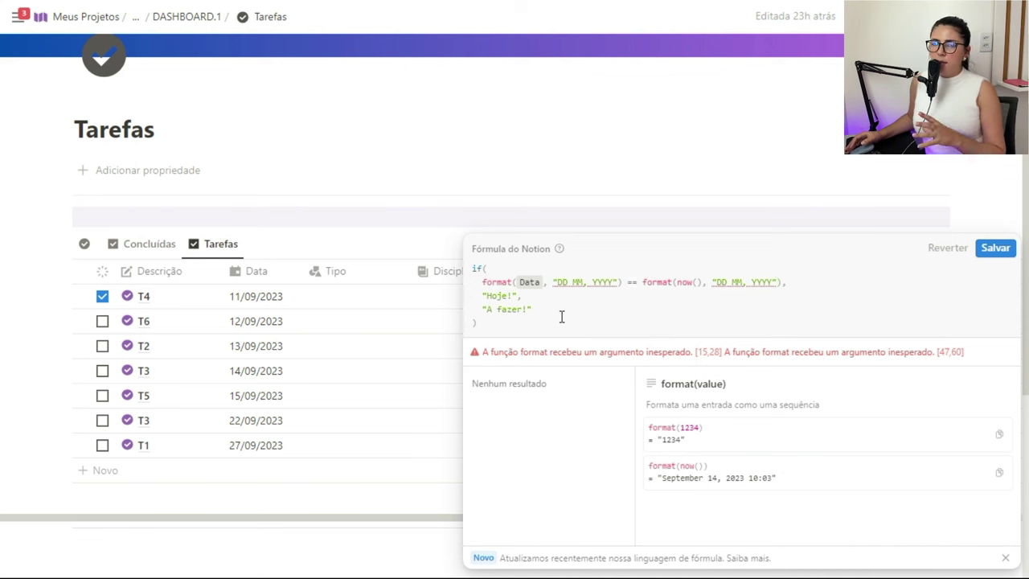
- Change the format() function around the Data property to formatDate() in the Prazo formula
{"action": "key", "text": "ctrl+Left"}
{"action": "key", "text": "ctrl+Left"}
{"action": "key", "text": "ctrl+Left"}
{"action": "key", "text": "ctrl+Left"}
{"action": "key", "text": "ctrl+Left"}
{"action": "key", "text": "ctrl+Left"}
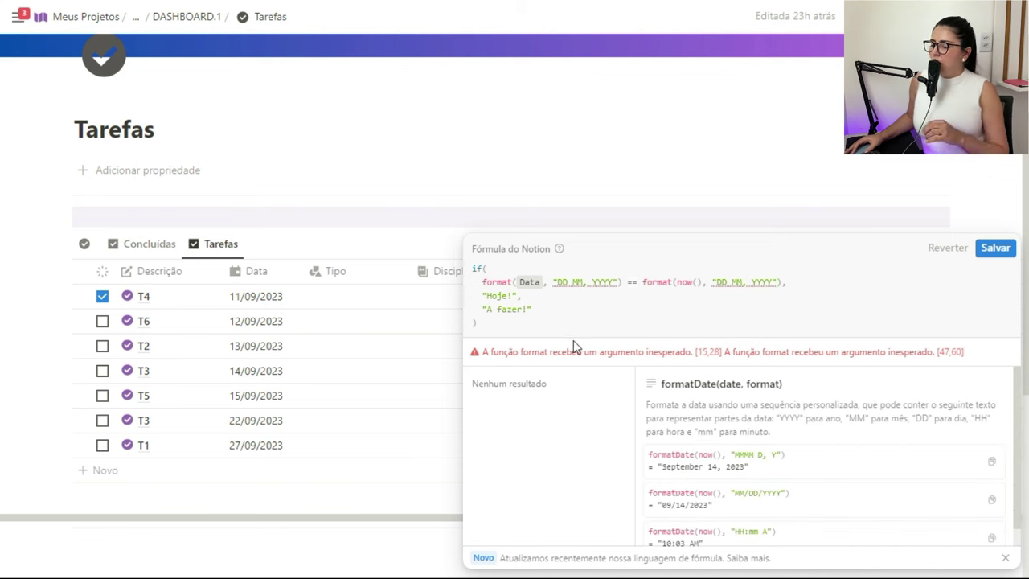
{"action": "left_click", "coordinate": [515, 281]}
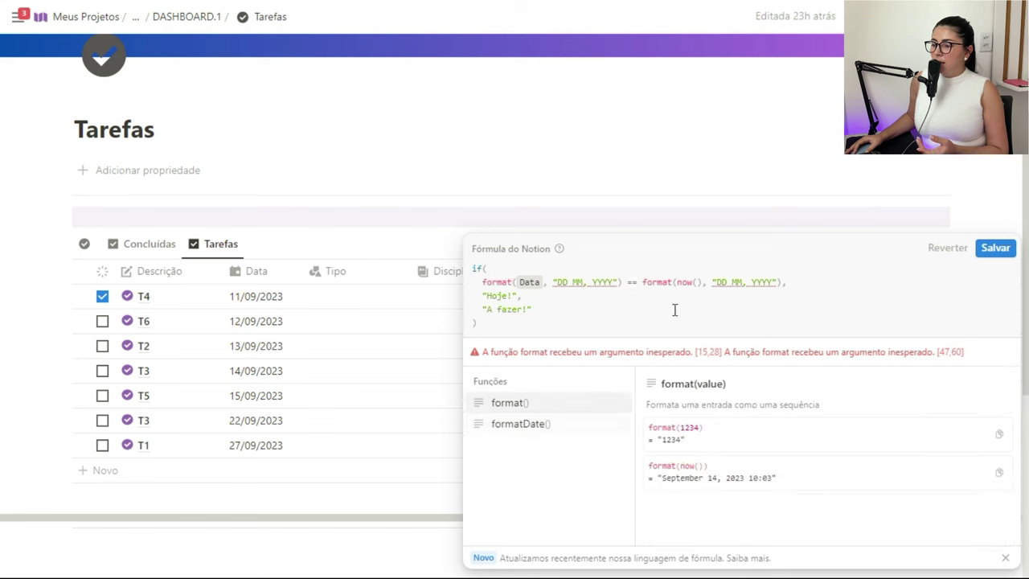
{"action": "type", "text": "Date"}
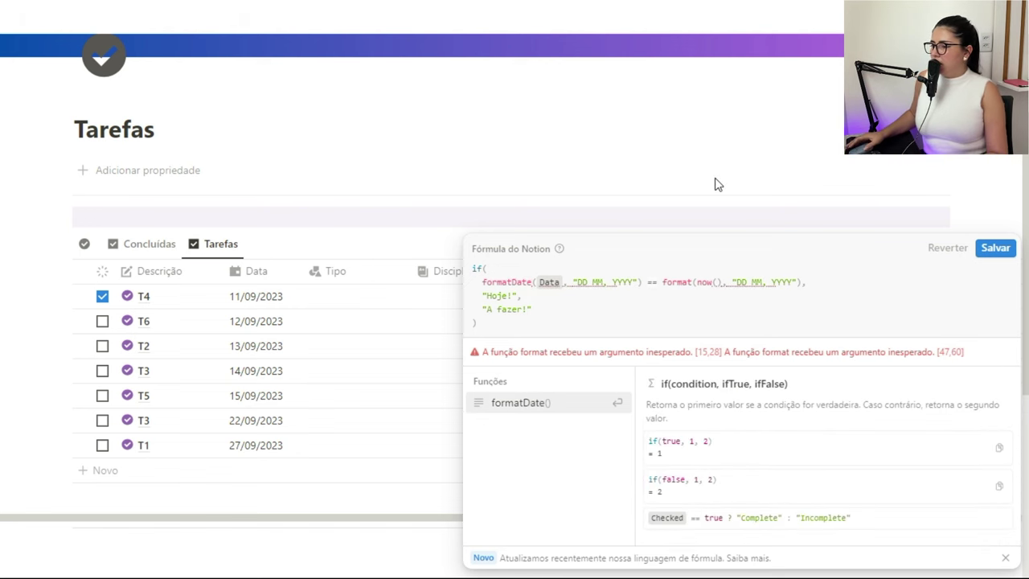
- Change the format() function around now() to formatDate() and save the formula
{"action": "key", "text": "ctrl+Right"}
{"action": "key", "text": "ctrl+Right"}
{"action": "key", "text": "ctrl+Right"}
{"action": "key", "text": "ctrl+Right"}
{"action": "key", "text": "ctrl+Right"}
{"action": "key", "text": "ctrl+Right"}
{"action": "type", "text": "Date"}
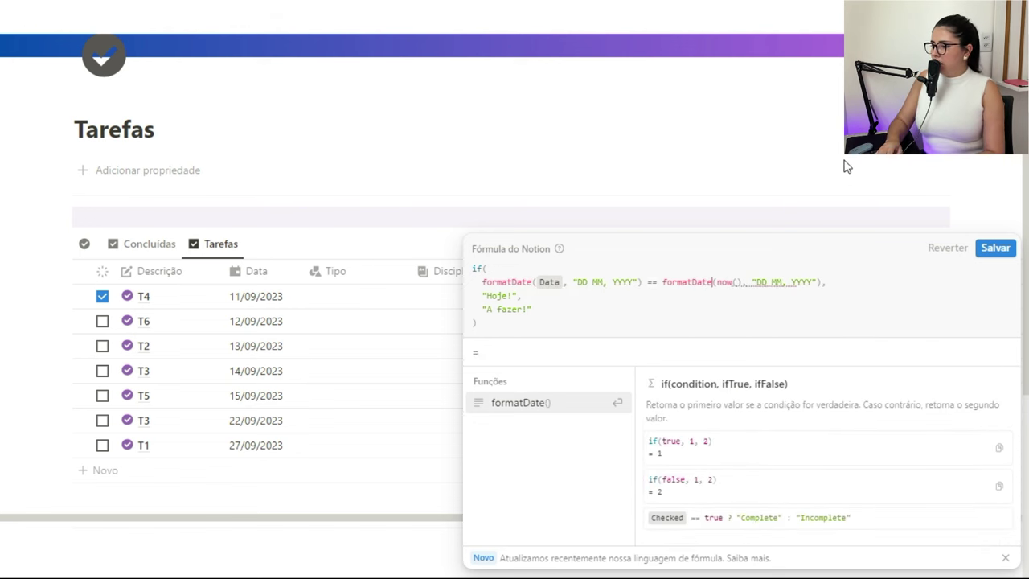
{"action": "left_click", "coordinate": [554, 306]}
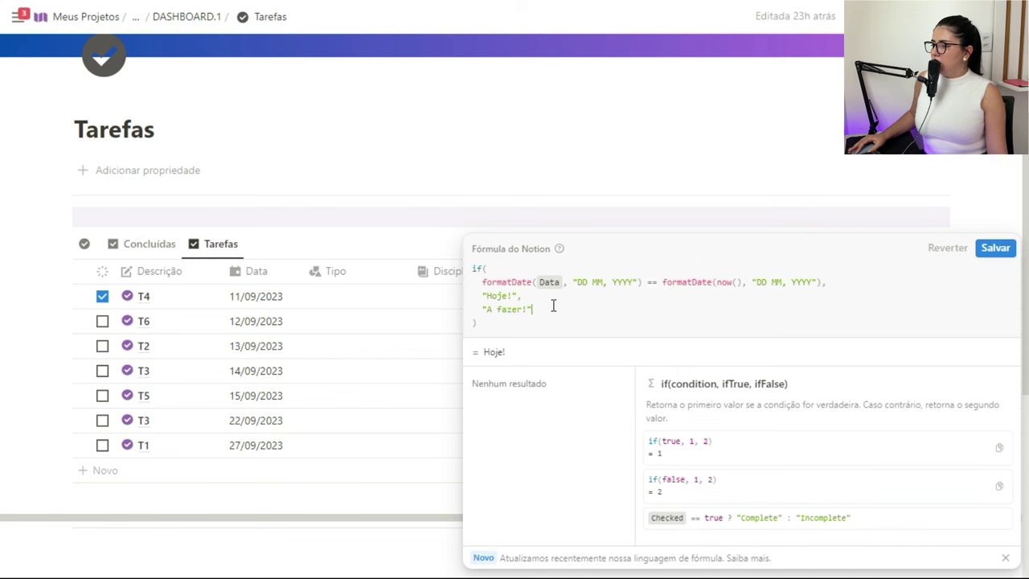
{"action": "left_click", "coordinate": [1002, 254]}
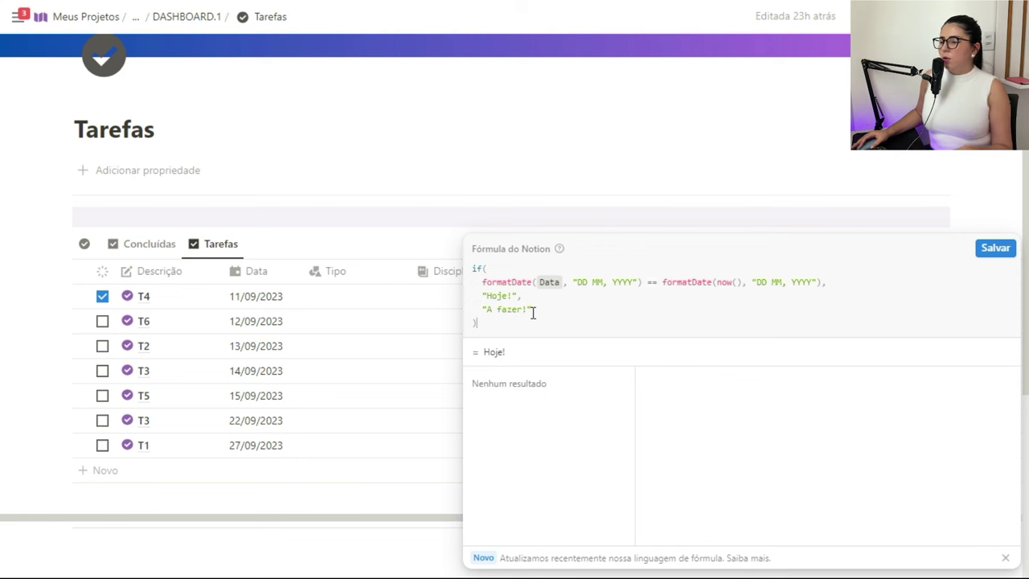
- Insert an empty line above the "A fazer!" result and convert the if() function to ifs()
{"action": "left_click", "coordinate": [530, 310]}
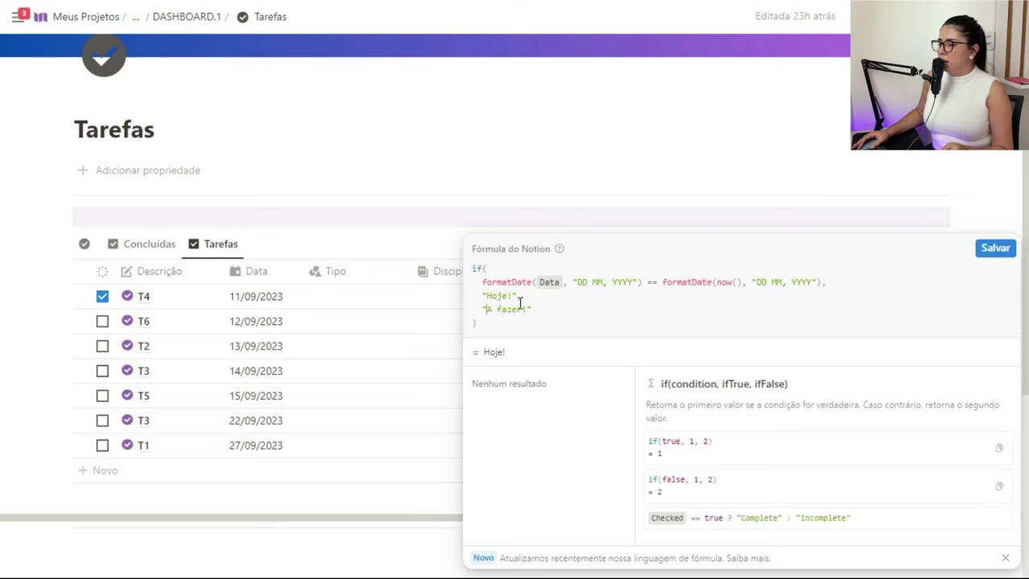
{"action": "key", "text": "Return"}
{"action": "type", "text": "if("}
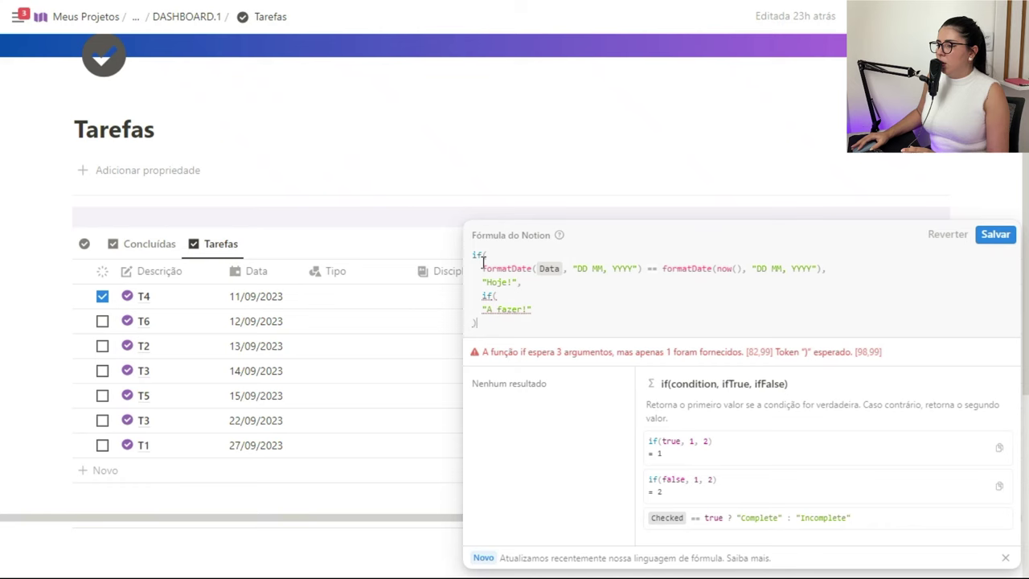
{"action": "key", "text": "BackSpace"}
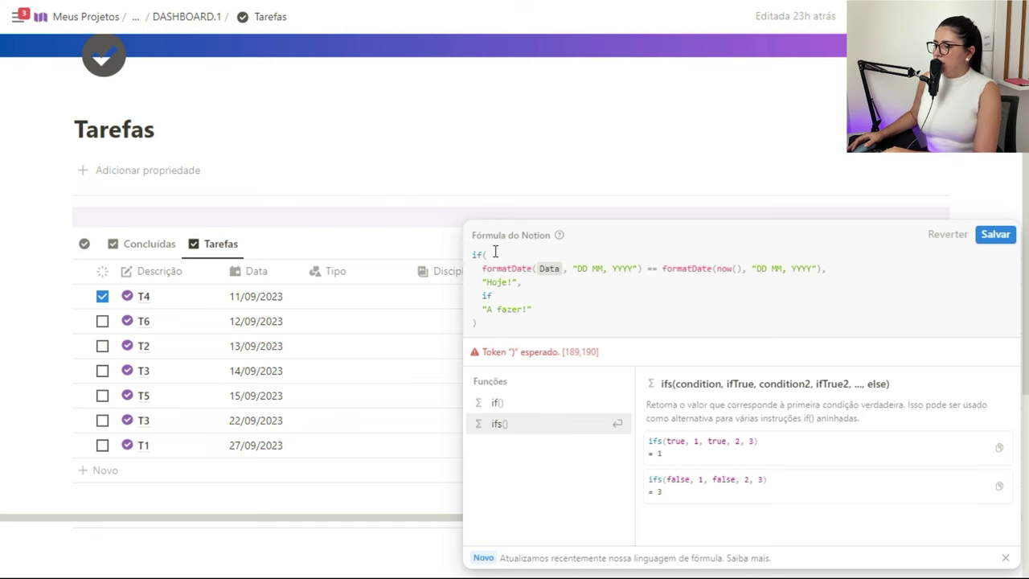
{"action": "type", "text": "s"}
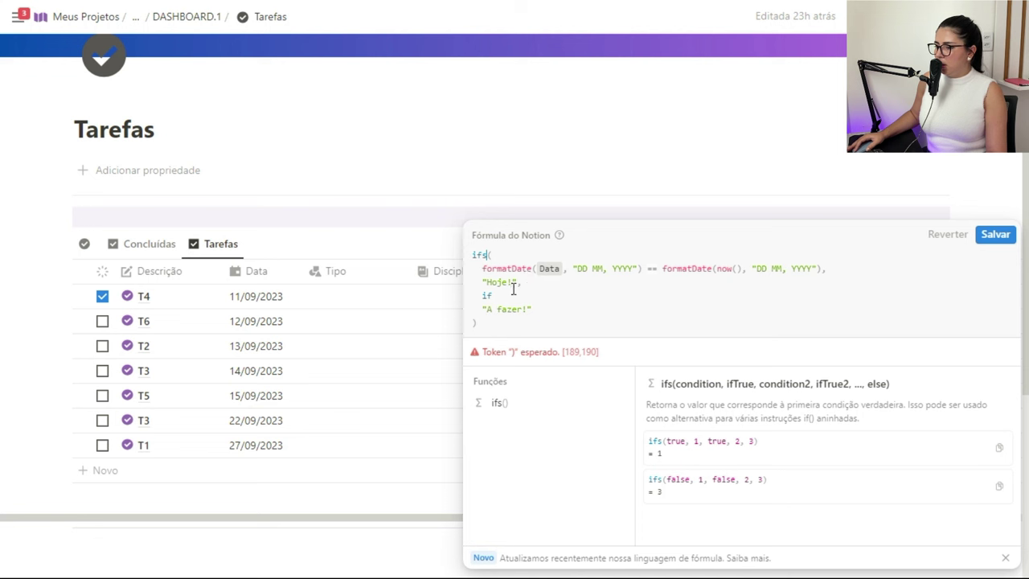
{"action": "left_click", "coordinate": [537, 294]}
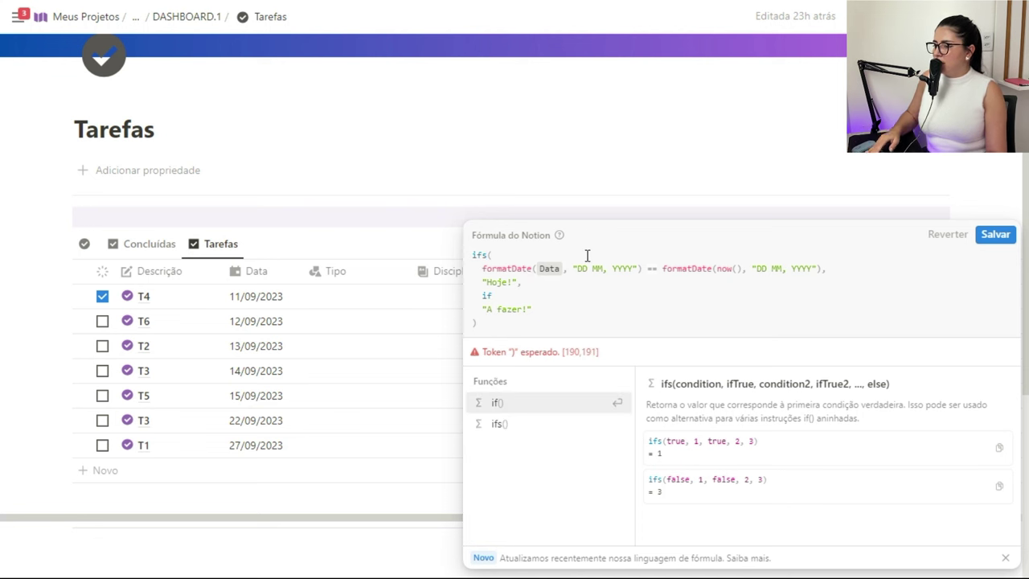
{"action": "key", "text": "BackSpace"}
{"action": "key", "text": "BackSpace"}
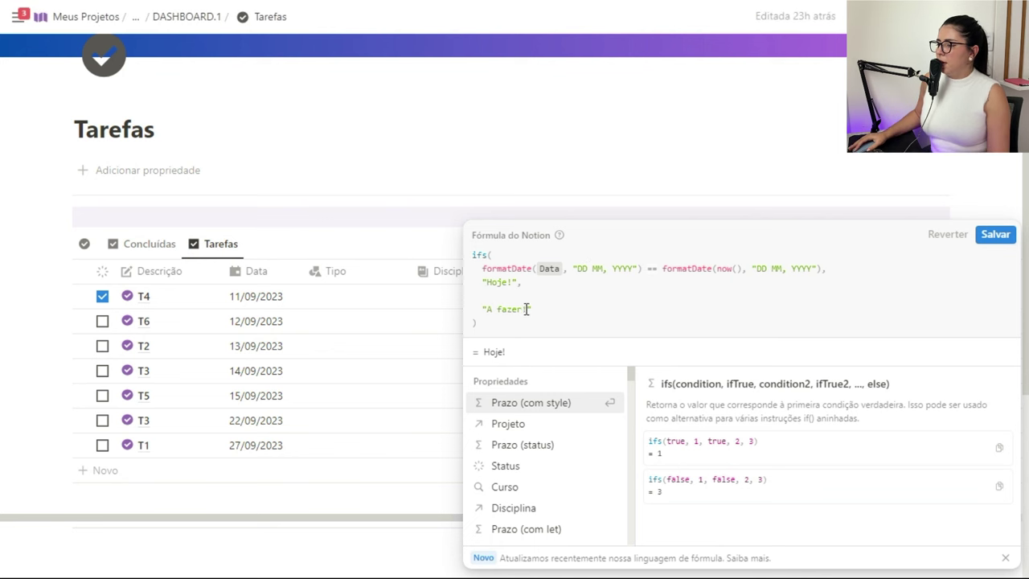
- Clear the "A fazer!" text so the fallback value of ifs() is an empty string
{"action": "left_click_drag", "start_coordinate": [530, 309], "coordinate": [486, 309]}
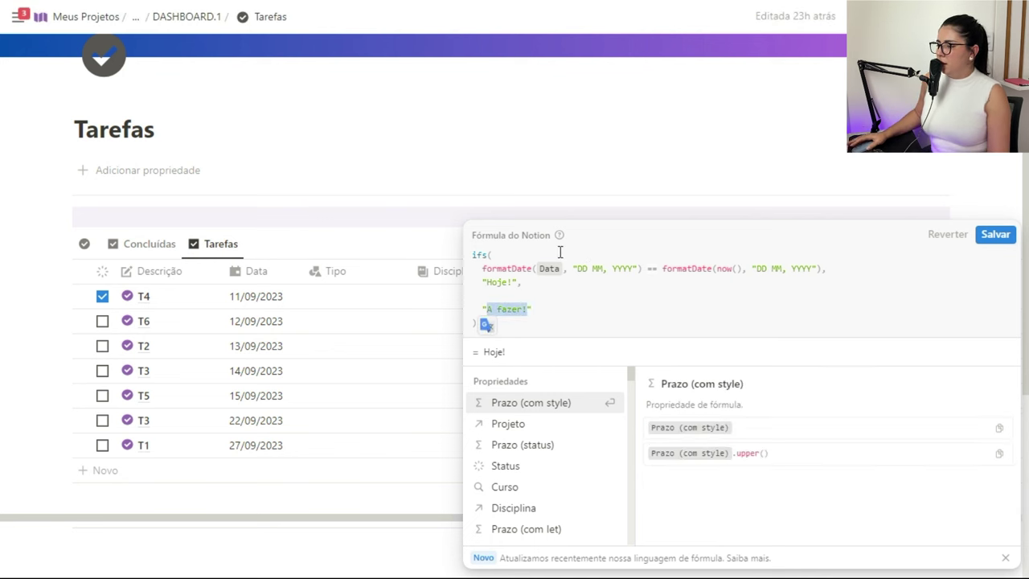
{"action": "key", "text": "BackSpace"}
{"action": "key", "text": "Up"}
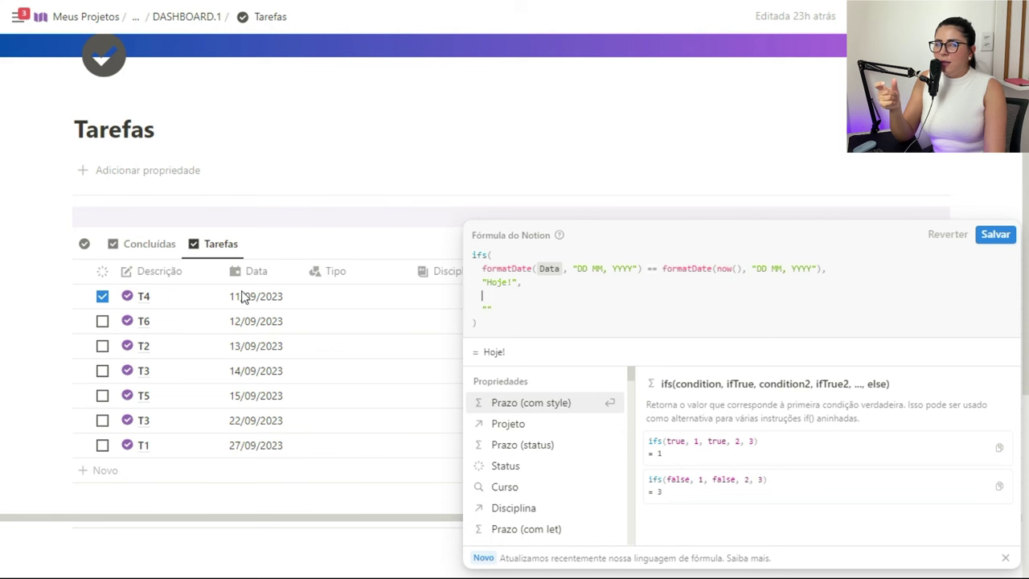
- Add the condition dateBetween(Data, now(),"days") > 0, on the empty line below "Hoje!"
{"action": "type", "text": "d"}
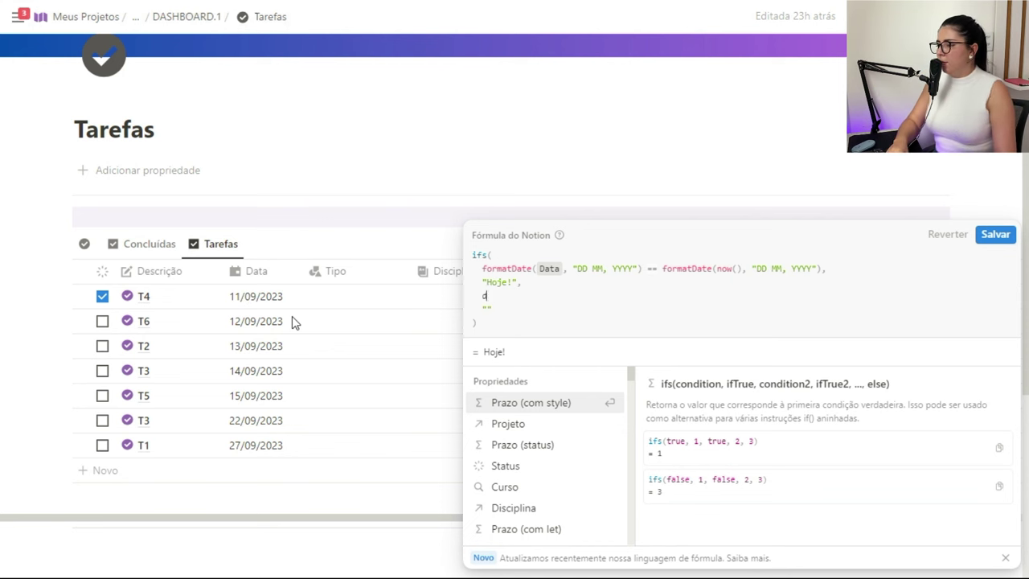
{"action": "type", "text": "ate"}
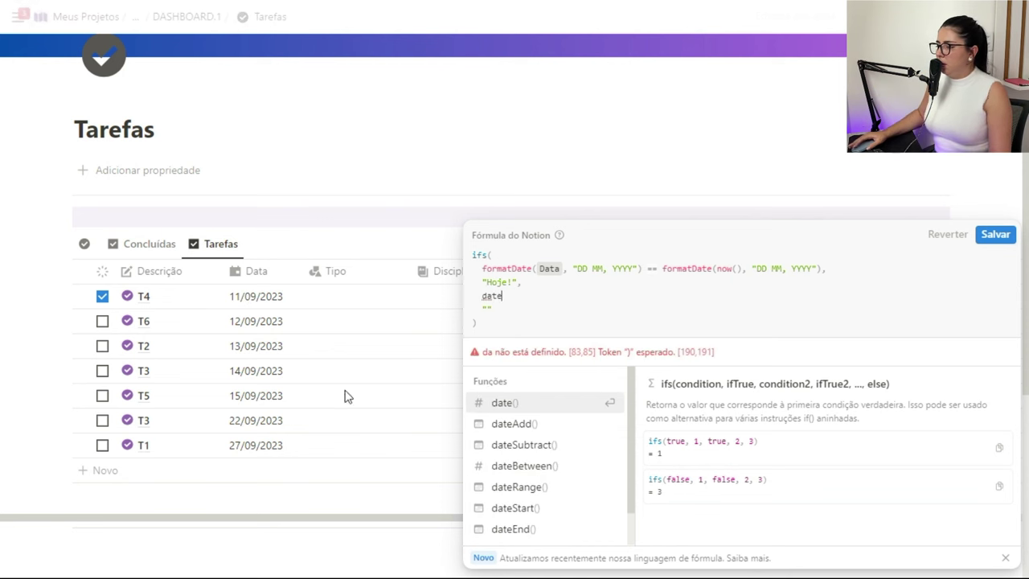
{"action": "left_click", "coordinate": [513, 466]}
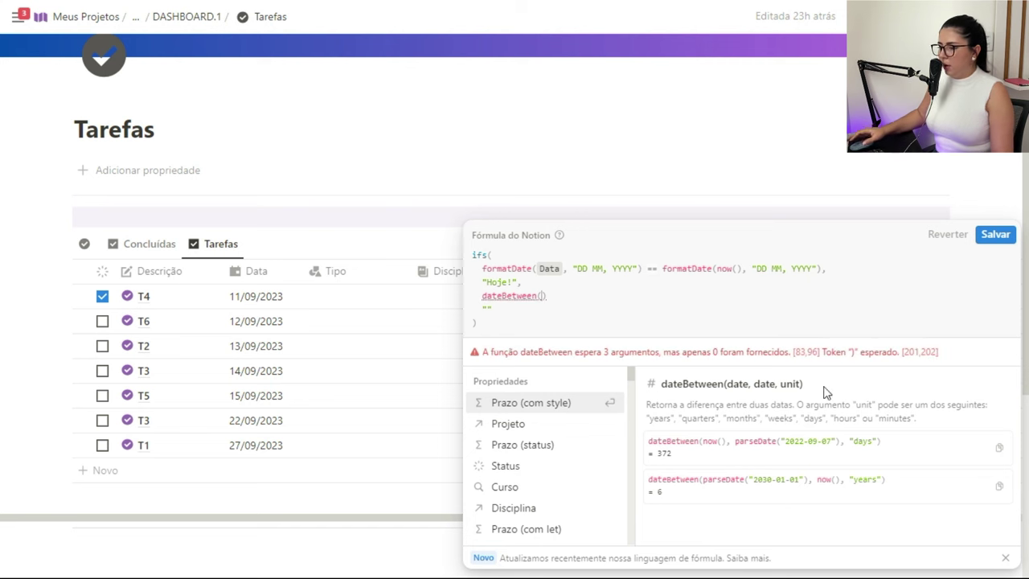
{"action": "scroll", "coordinate": [535, 471], "scroll_direction": "down", "scroll_amount": 1}
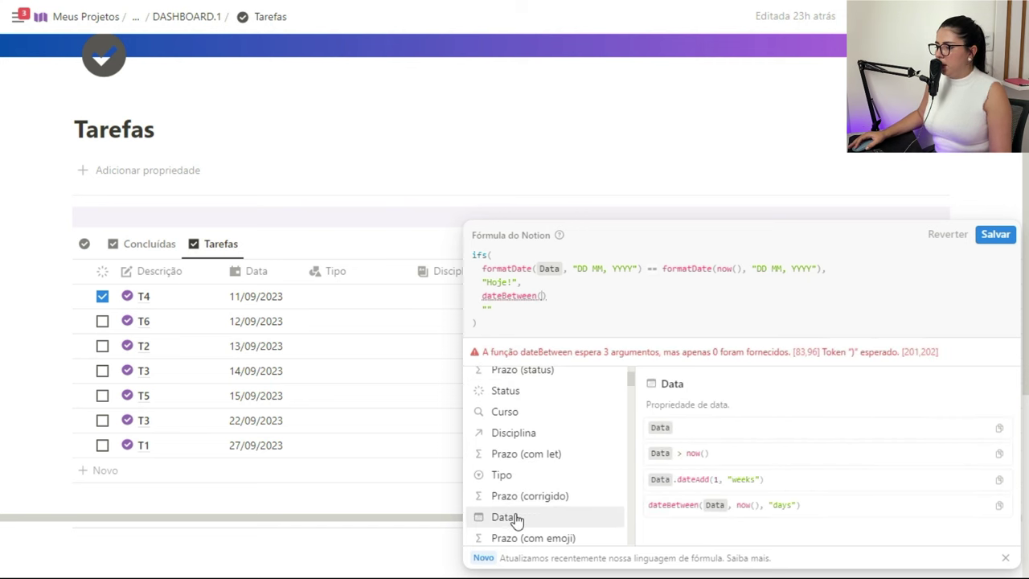
{"action": "left_click", "coordinate": [515, 518]}
{"action": "type", "text": ", now"}
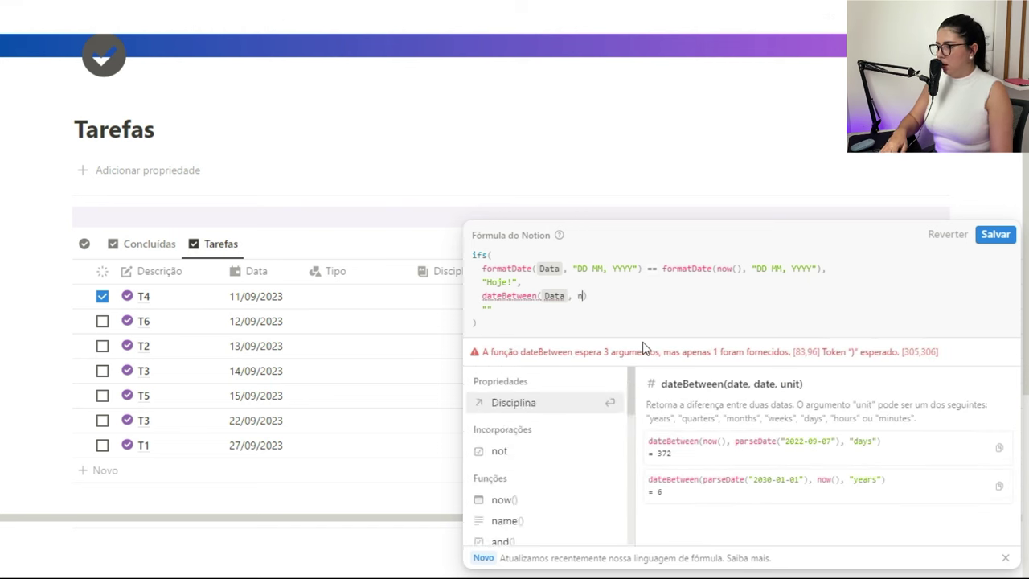
{"action": "type", "text": "(),"}
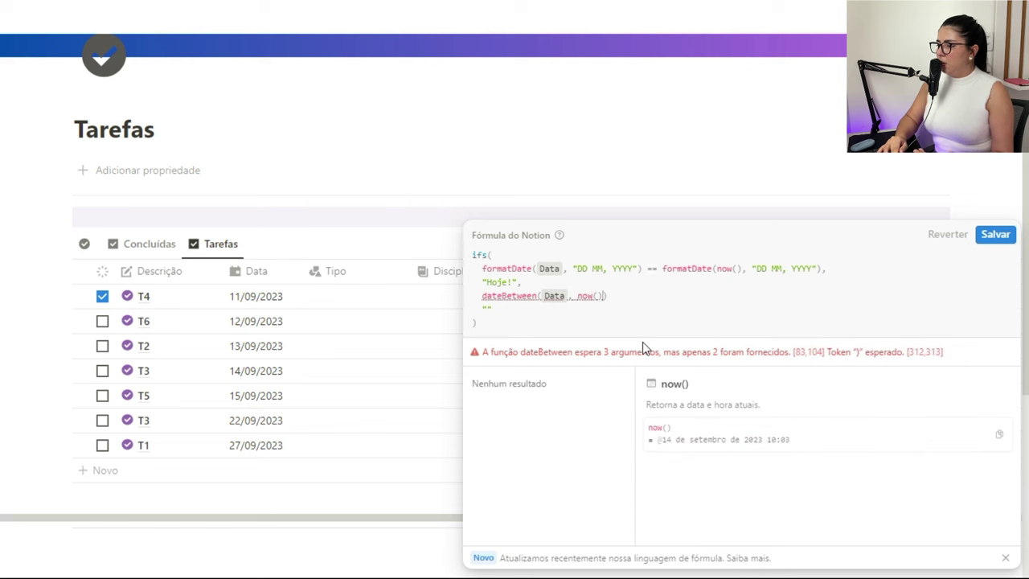
{"action": "type", "text": "\"day"}
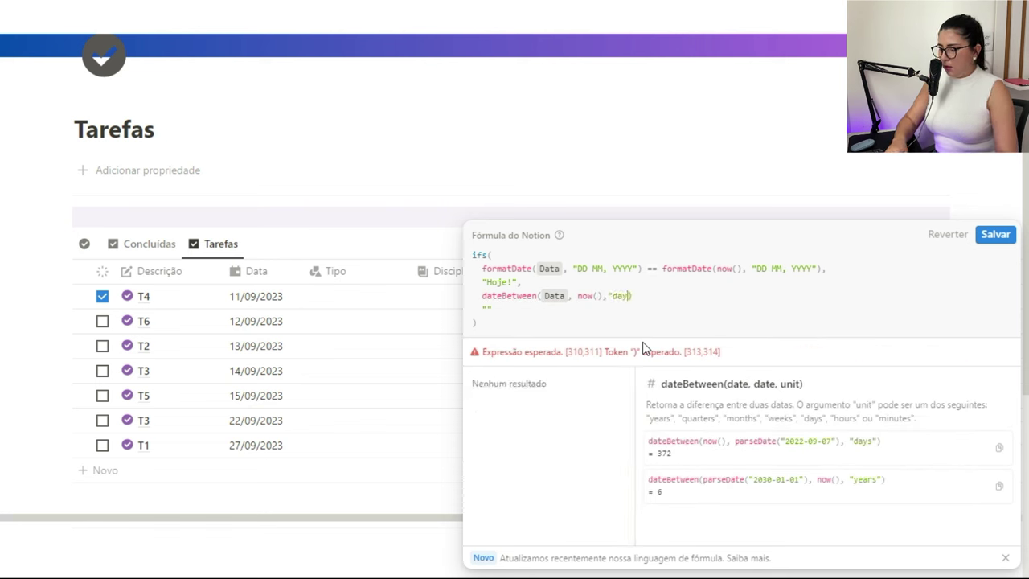
{"action": "type", "text": "s\")"}
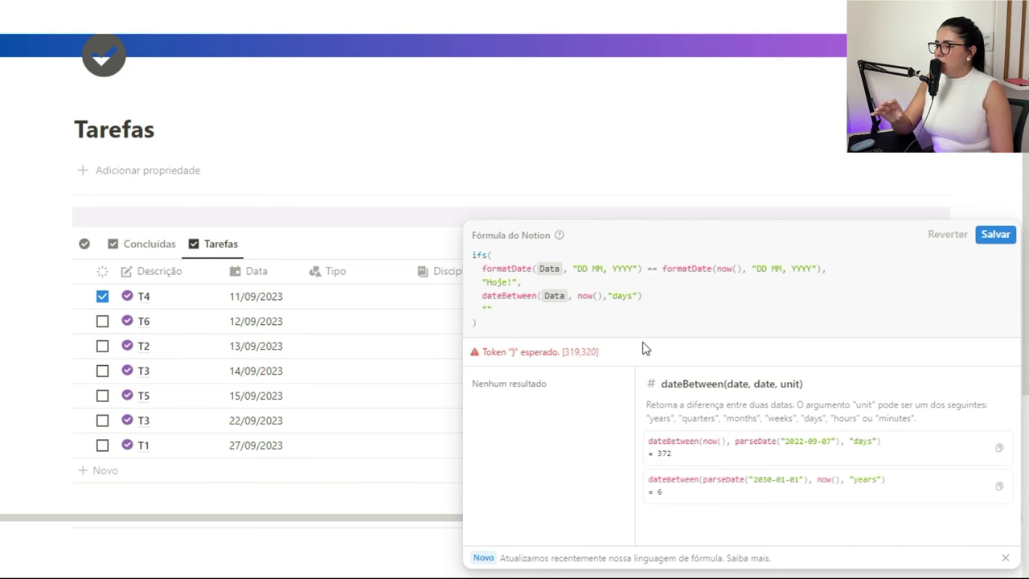
{"action": "type", "text": " > 0,"}
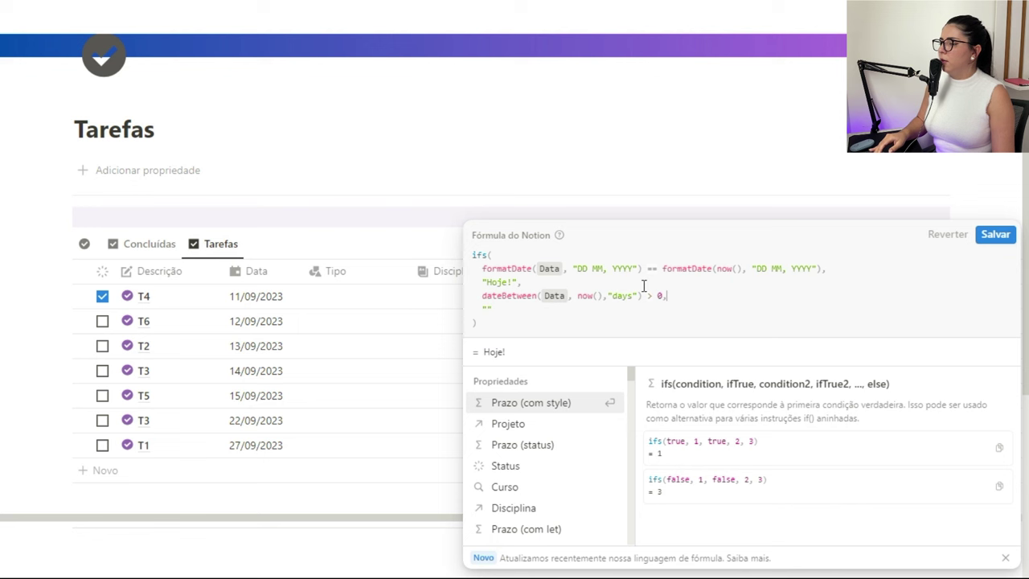
- Indent the "Hoje!" result and add an indented "dias restantes!" result below the dateBetween condition
{"action": "key", "text": "Return"}
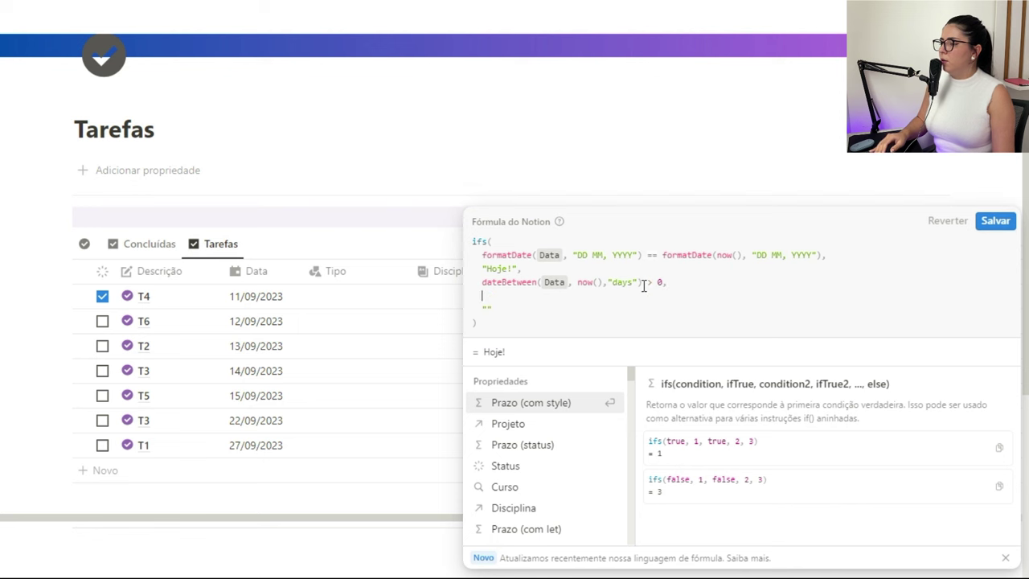
{"action": "key", "text": "Tab"}
{"action": "left_click", "coordinate": [517, 296]}
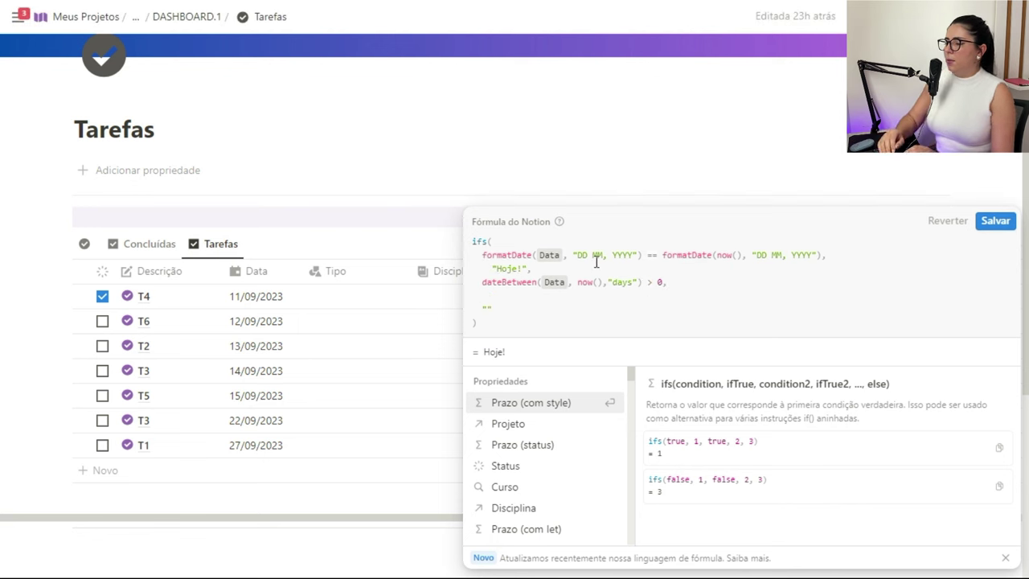
{"action": "type", "text": "\"dias restantes!"}
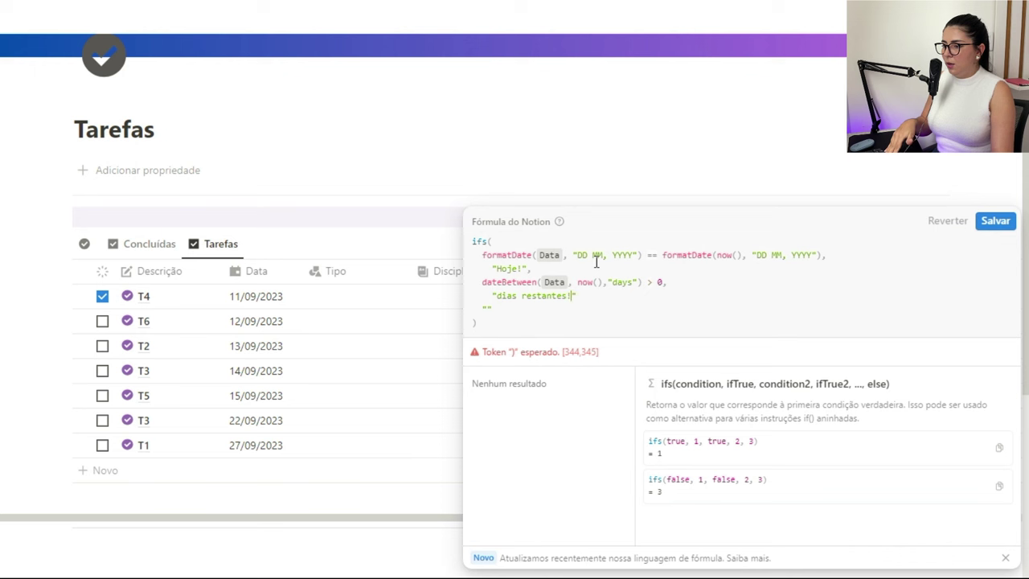
- Insert dateBetween(Data, now(),"days") before the "dias restantes!" text, reusing the arguments of the condition above
{"action": "left_click", "coordinate": [493, 295]}
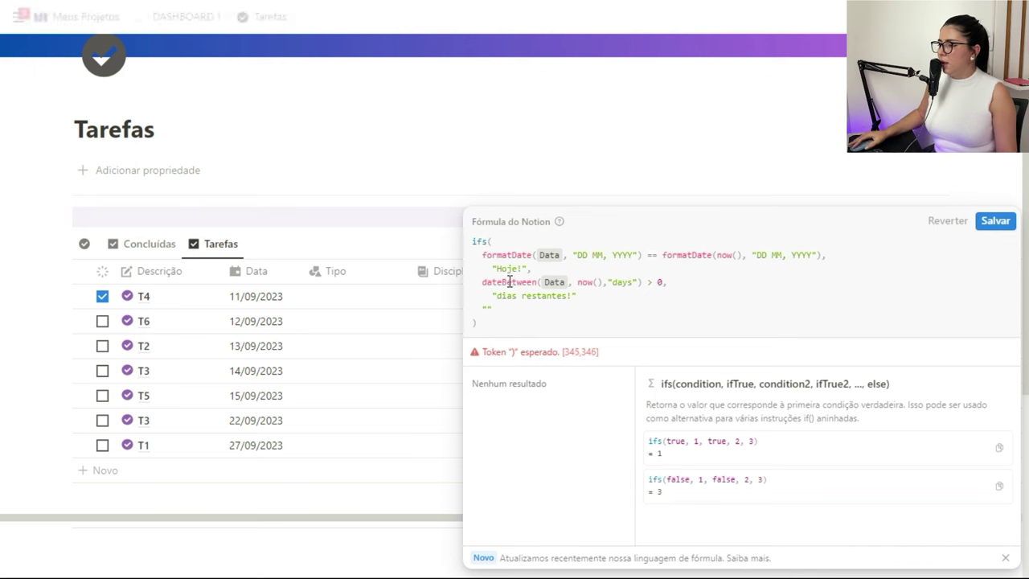
{"action": "type", "text": "date"}
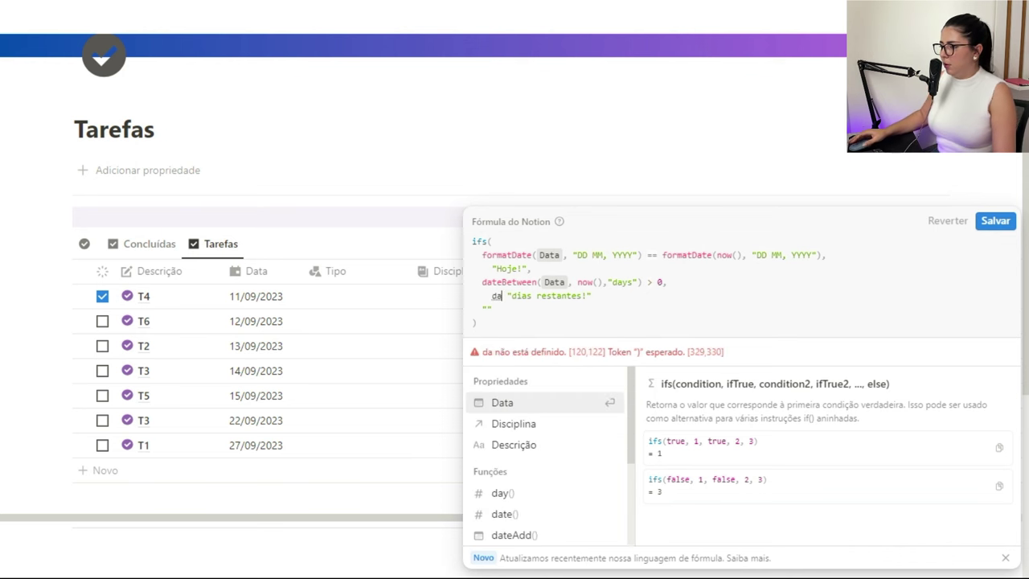
{"action": "left_click", "coordinate": [552, 465]}
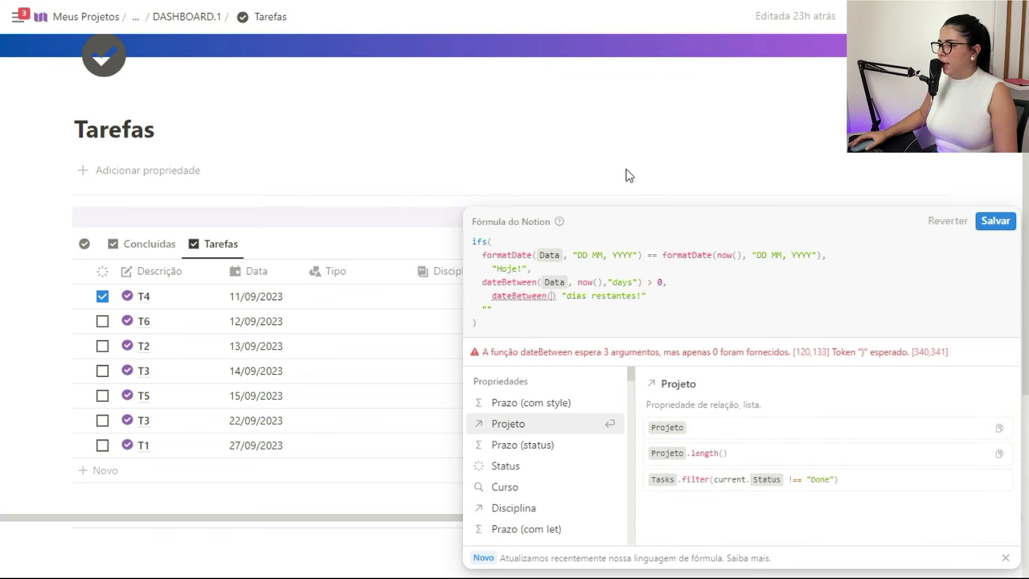
{"action": "left_click_drag", "start_coordinate": [642, 283], "coordinate": [534, 283]}
{"action": "key", "text": "ctrl+c"}
{"action": "left_click", "coordinate": [550, 296]}
{"action": "key", "text": "ctrl+v"}
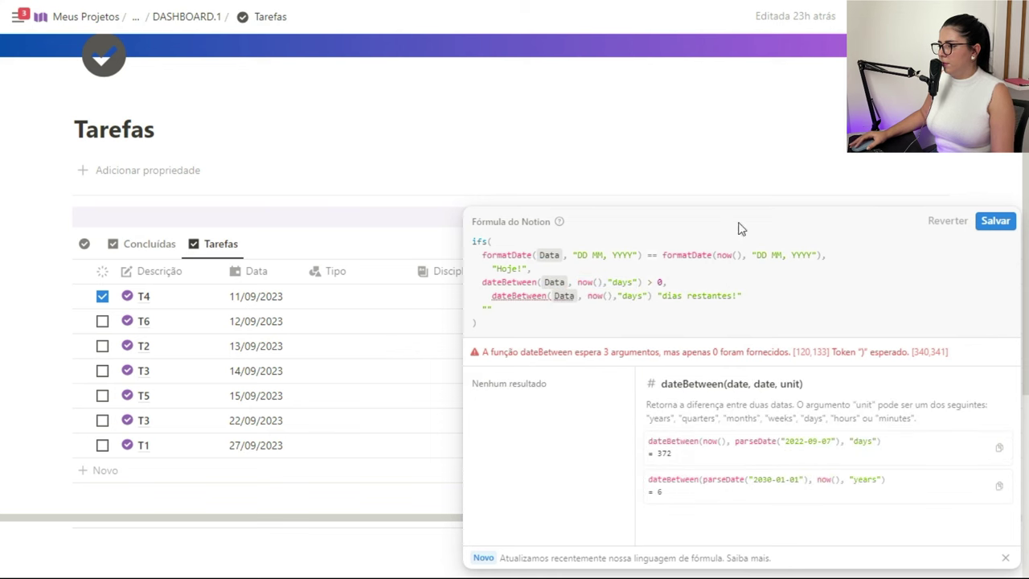
- Concatenate the day count with " dias restantes!" using +, including a leading space and a trailing comma, and save the formula
{"action": "key", "text": "Right"}
{"action": "type", "text": "+"}
{"action": "key", "text": "End"}
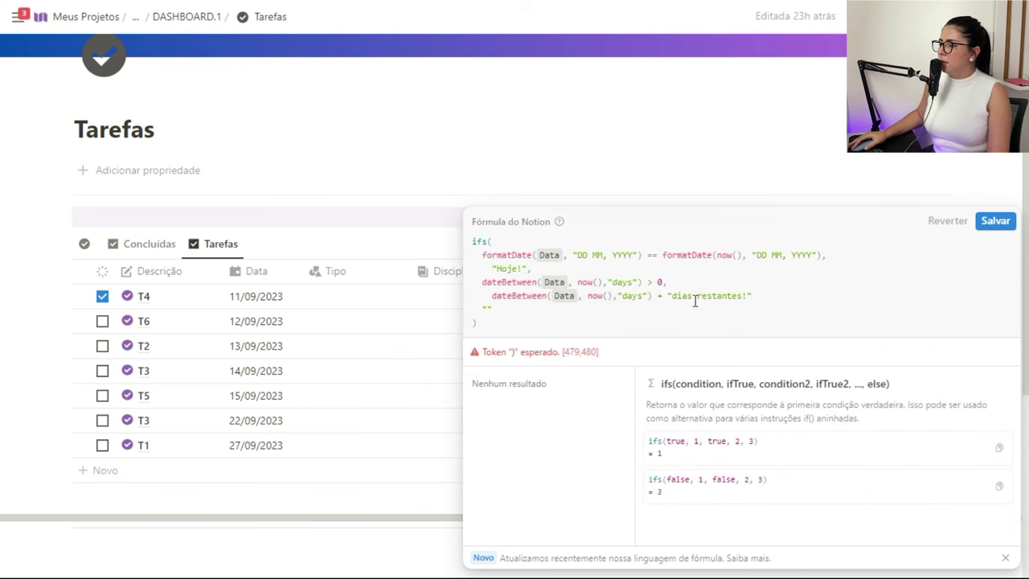
{"action": "type", "text": ","}
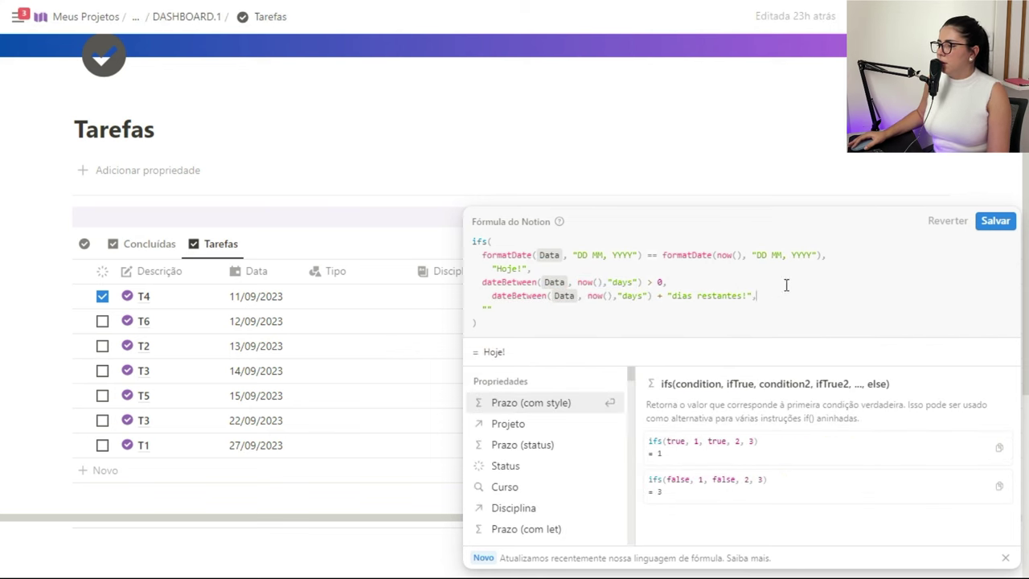
{"action": "left_click", "coordinate": [675, 296]}
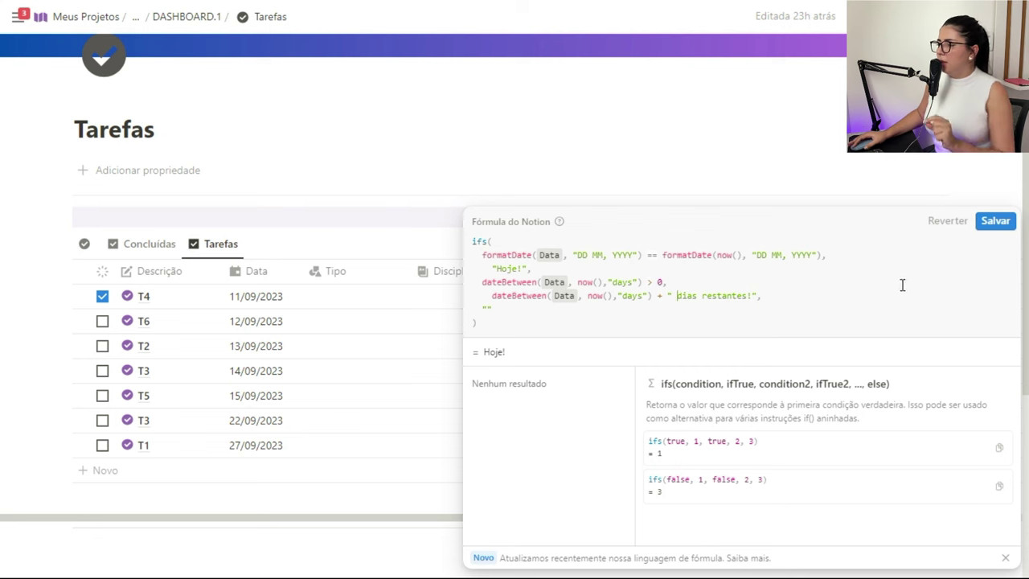
{"action": "left_click", "coordinate": [998, 224]}
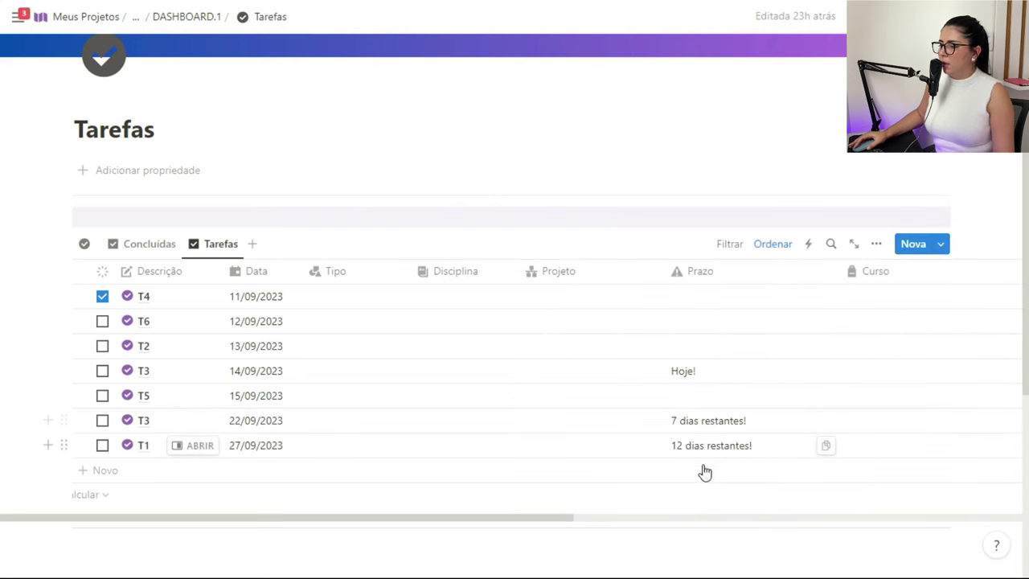
- Change the date of the T3 task due 22/09/2023 to 16/09/2023
{"action": "left_click", "coordinate": [254, 421]}
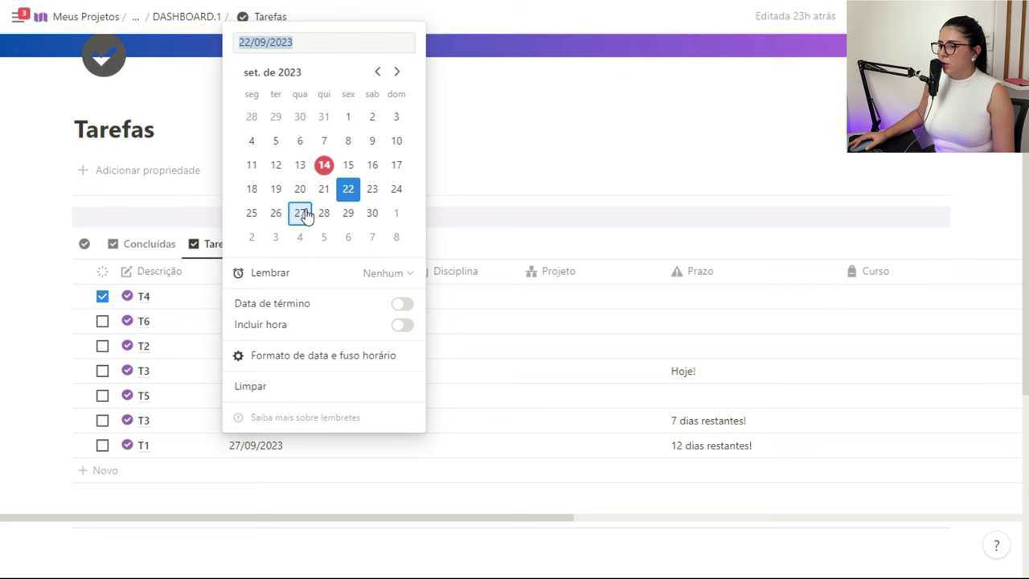
{"action": "left_click", "coordinate": [373, 164]}
{"action": "key", "text": "Escape"}
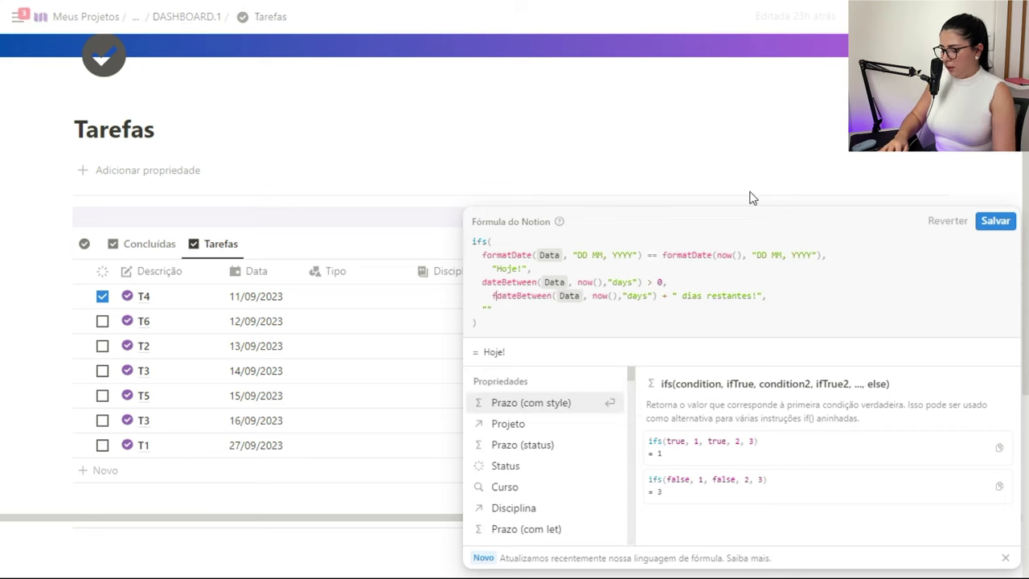
- Wrap the remaining-days dateBetween in format() with +1 added to the day count, keeping " dias restantes!" outside, and save the formula
{"action": "type", "text": "ormat"}
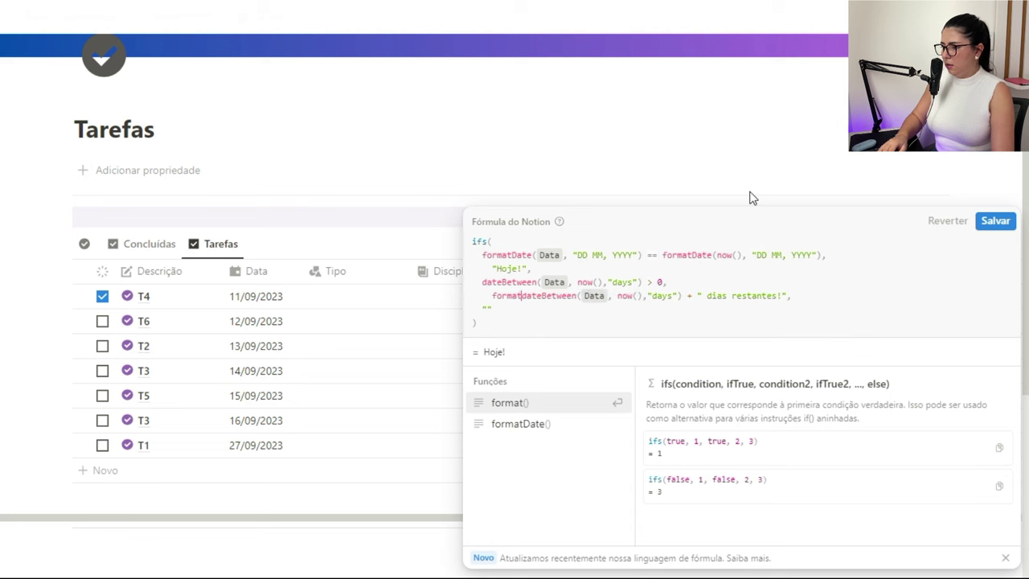
{"action": "type", "text": "("}
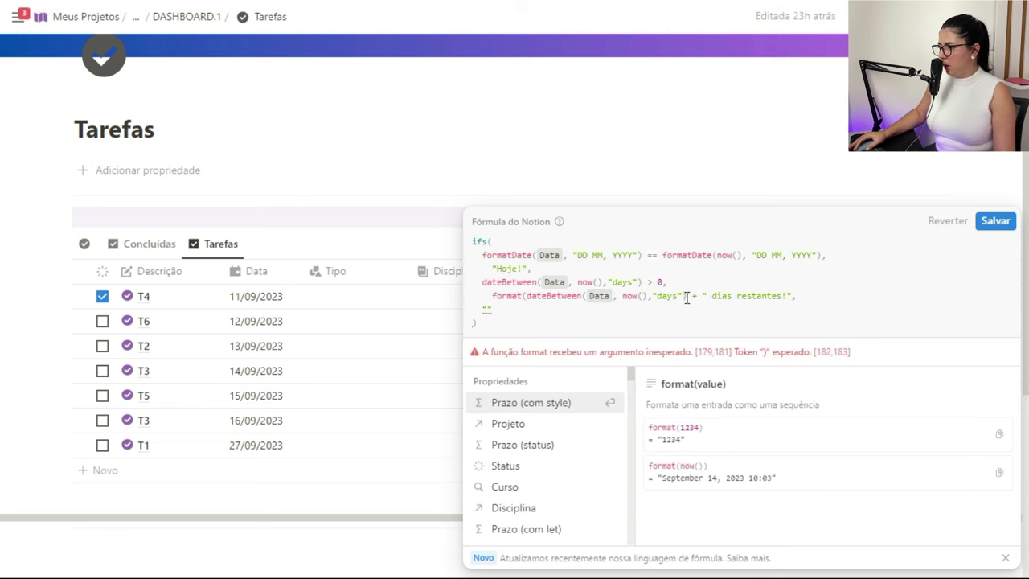
{"action": "left_click", "coordinate": [686, 296]}
{"action": "type", "text": ")+1)"}
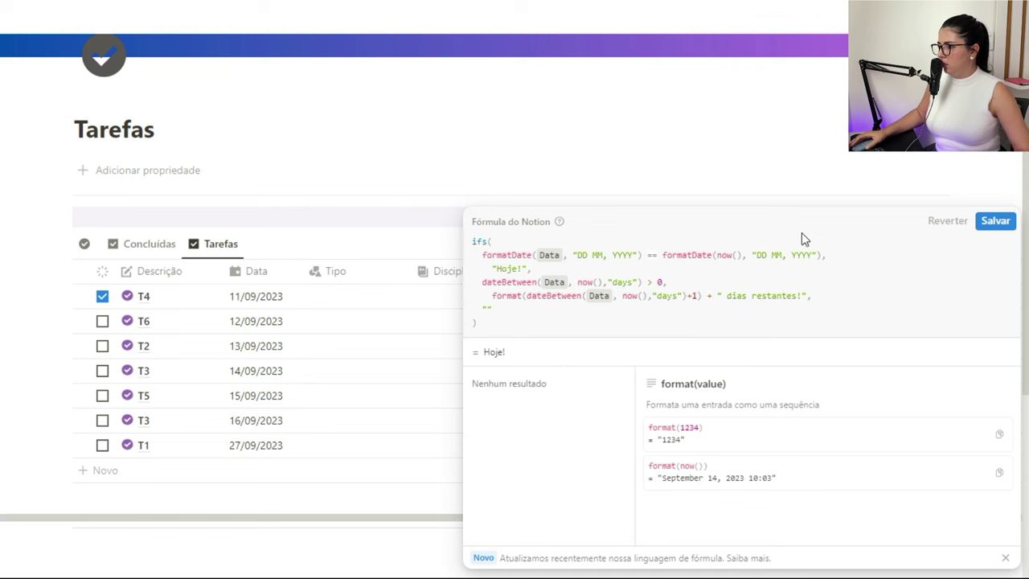
{"action": "left_click", "coordinate": [841, 297]}
{"action": "left_click", "coordinate": [989, 228]}
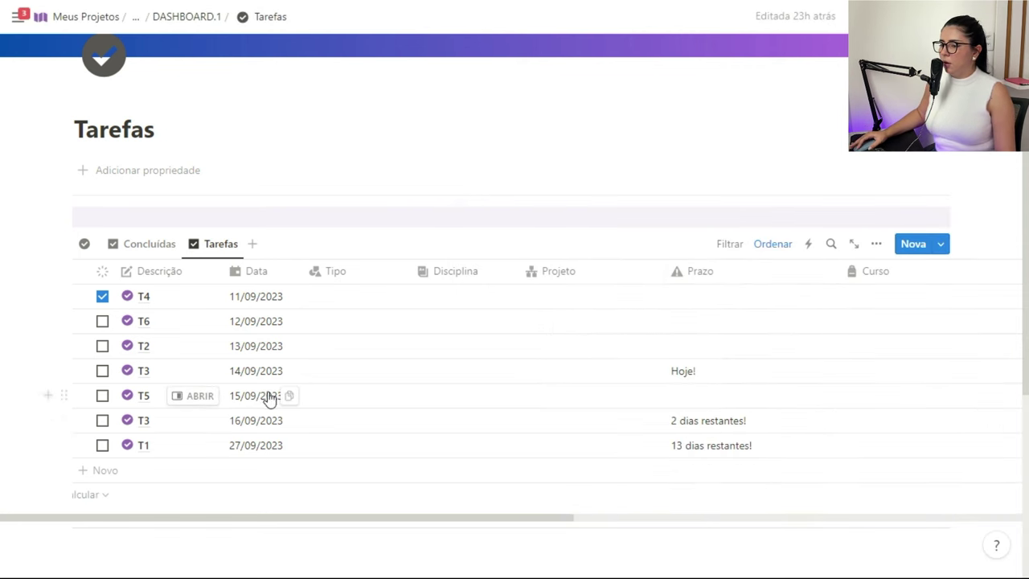
{"action": "left_click", "coordinate": [296, 375]}
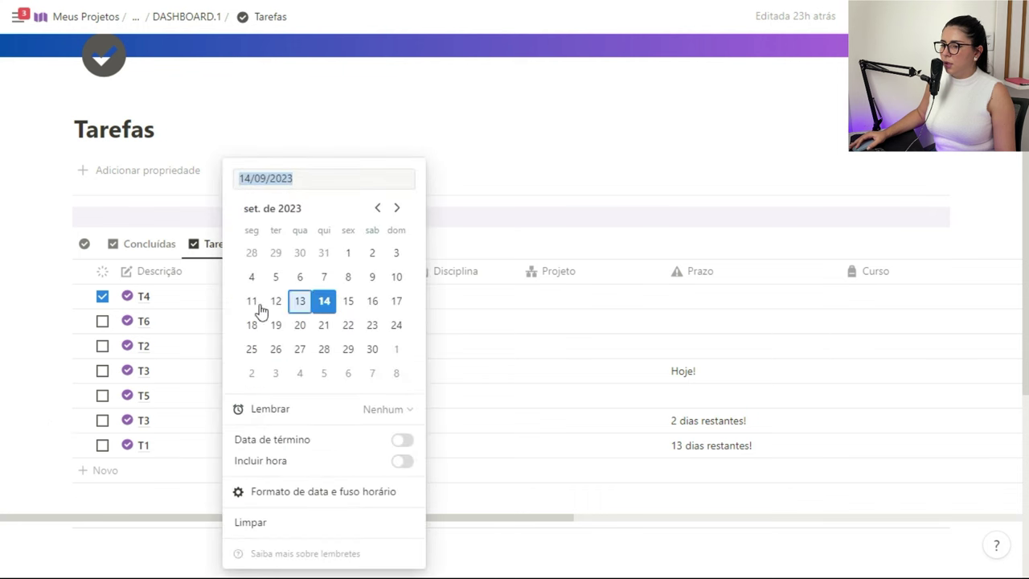
{"action": "key", "text": "Escape"}
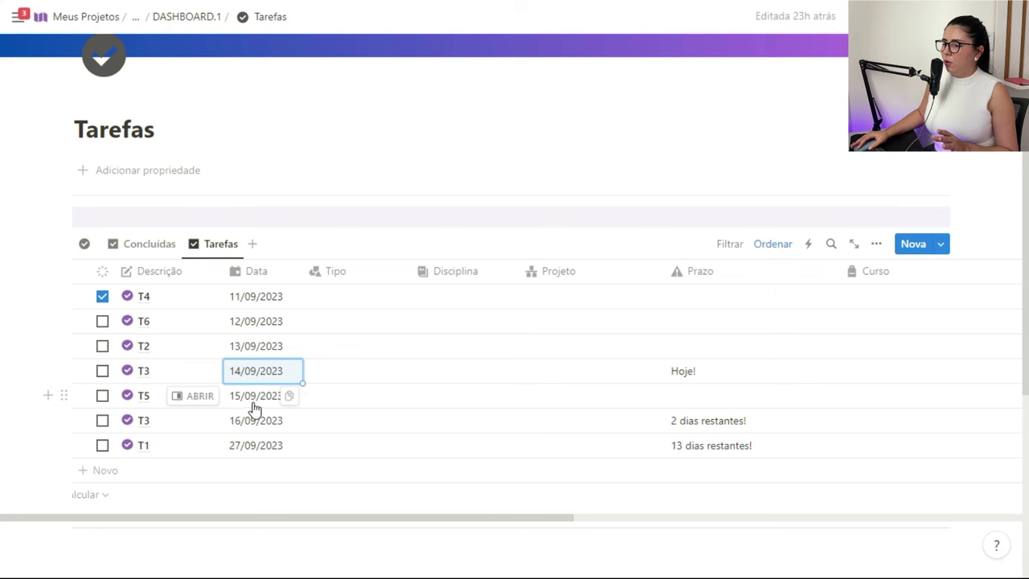
- Reopen the Prazo formula for task T5 and add the condition dateBetween(Data, now(),"days") > -1, below the "dias restantes!" result
{"action": "left_click", "coordinate": [685, 404]}
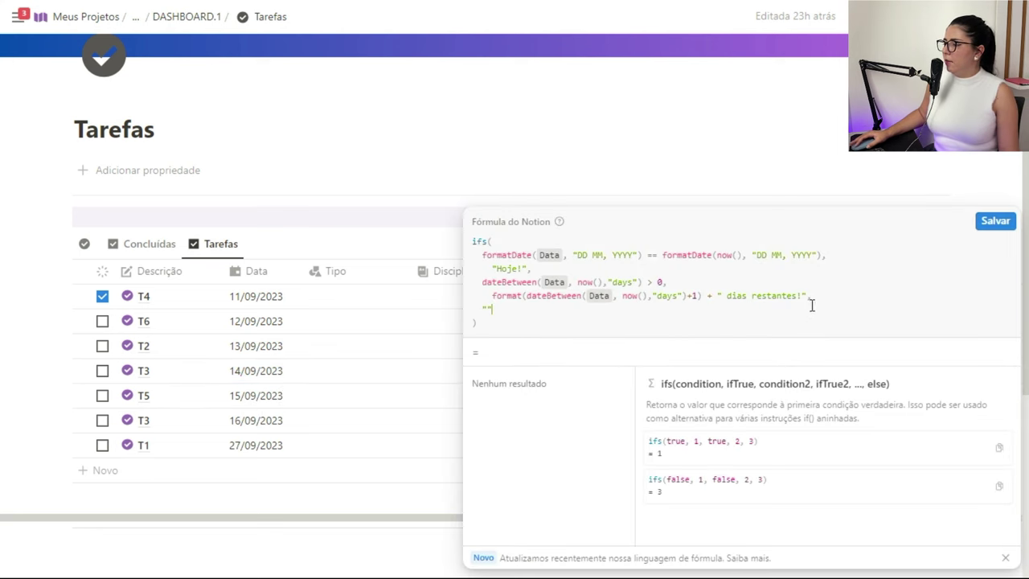
{"action": "key", "text": "Return"}
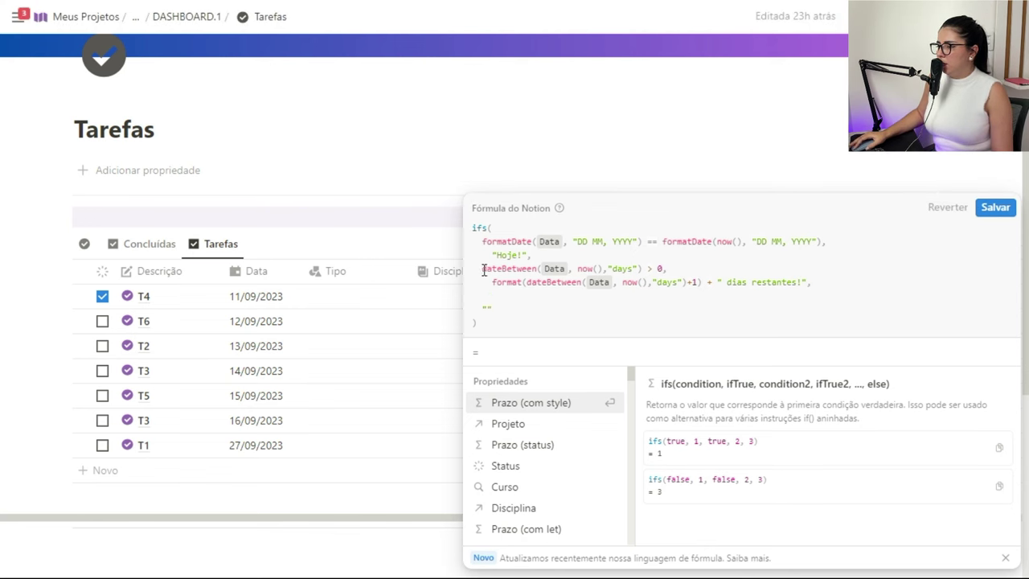
{"action": "left_click_drag", "start_coordinate": [484, 270], "coordinate": [619, 274]}
{"action": "key", "text": "ctrl+c"}
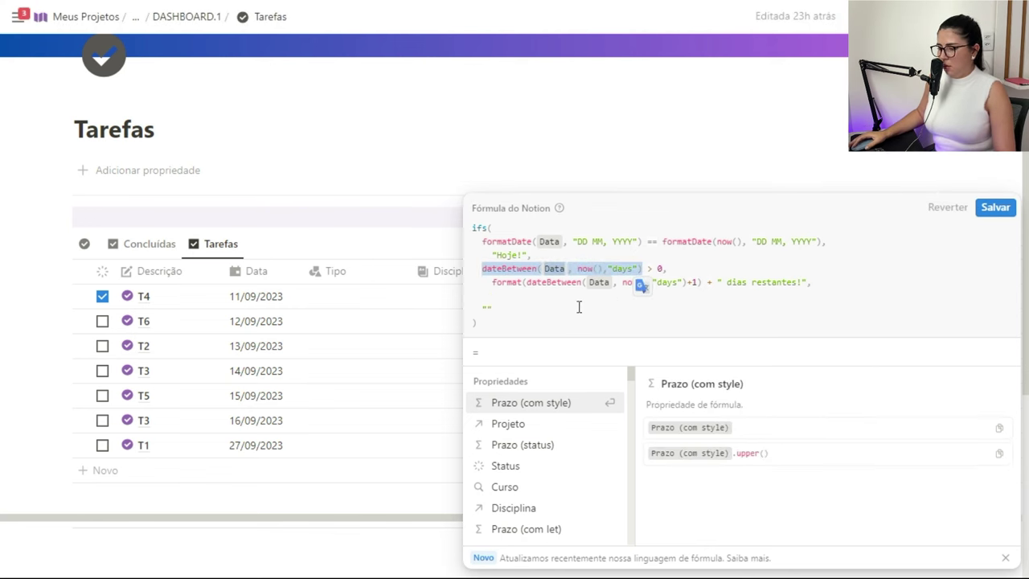
{"action": "left_click", "coordinate": [563, 296]}
{"action": "key", "text": "ctrl+v"}
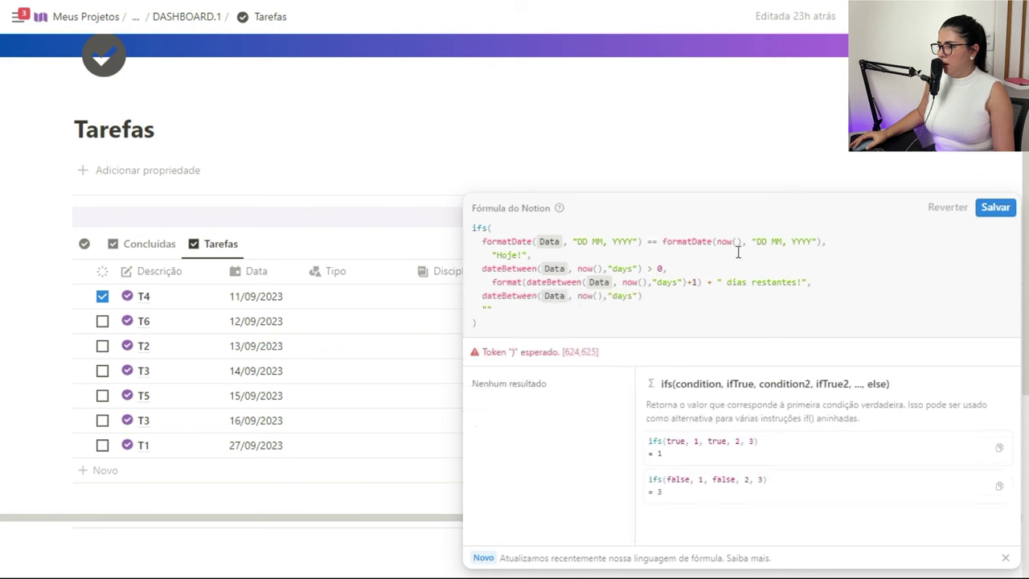
{"action": "left_click", "coordinate": [559, 300]}
{"action": "type", "text": "> -"}
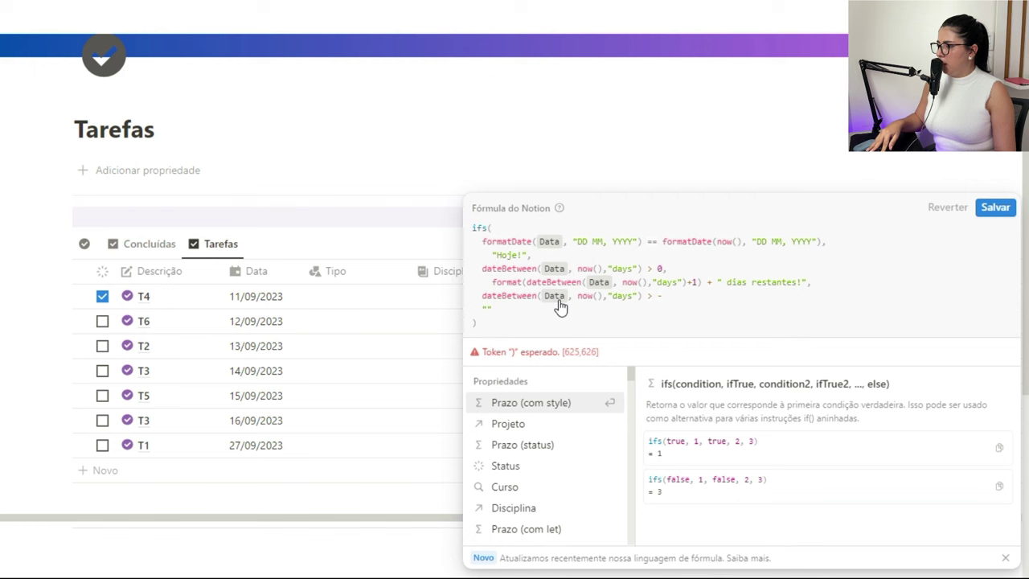
{"action": "type", "text": "1,"}
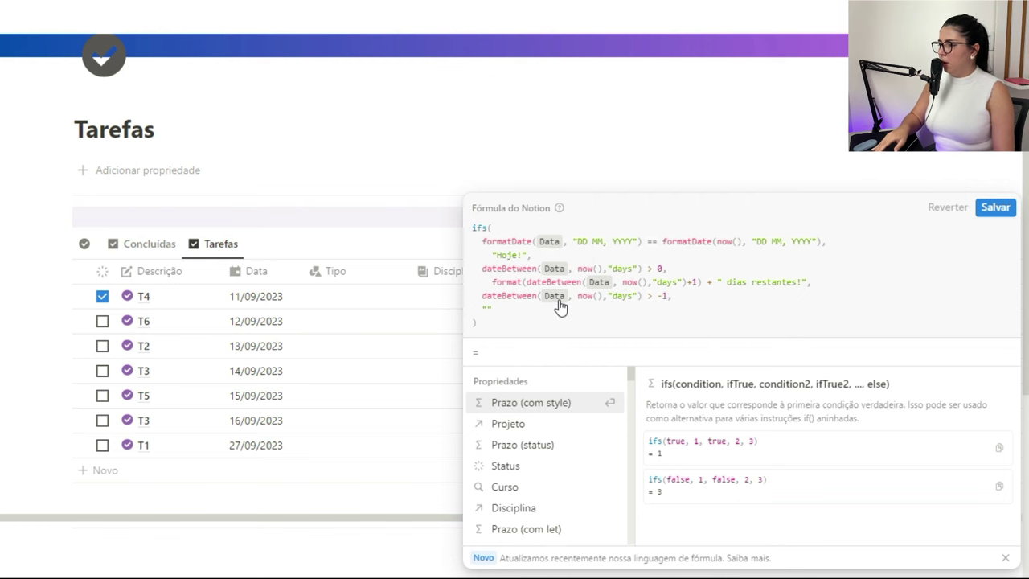
- Add the indented result "Amanhã!", below the > -1 condition and close the formula editor with the change kept
{"action": "key", "text": "Return"}
{"action": "type", "text": "\""}
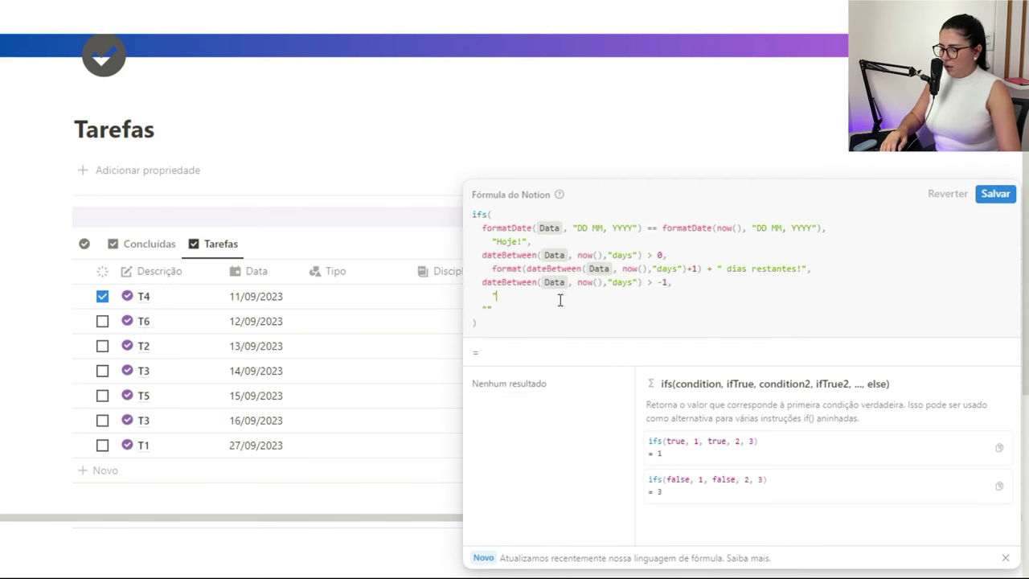
{"action": "type", "text": "Amanhã!\""}
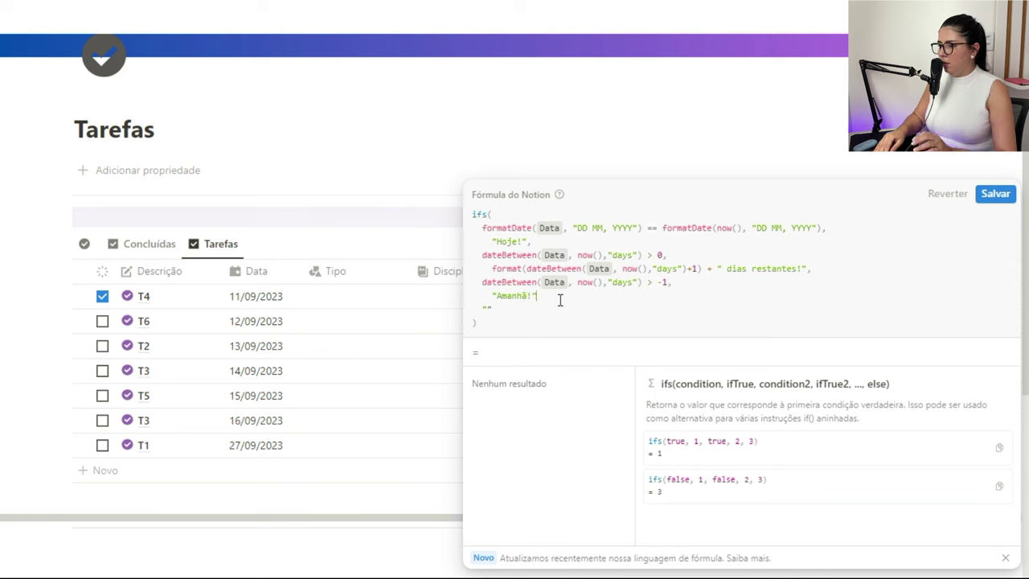
{"action": "type", "text": ","}
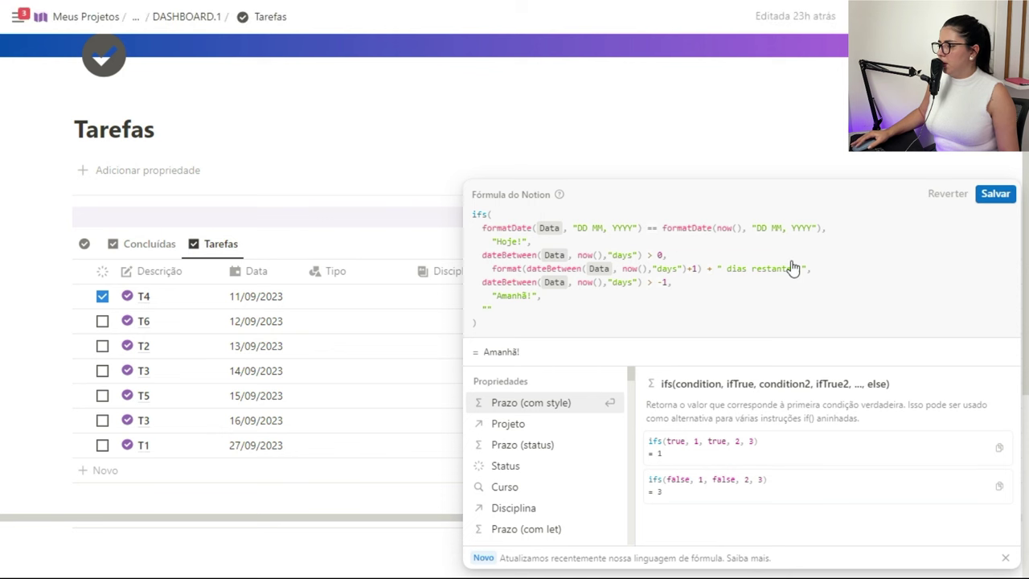
{"action": "key", "text": "Escape"}
- Reopen the T5 formula and add the condition dateBetween(Data, now(),"days") == -1, below "Amanhã!", followed by an indented empty line
{"action": "left_click", "coordinate": [720, 402]}
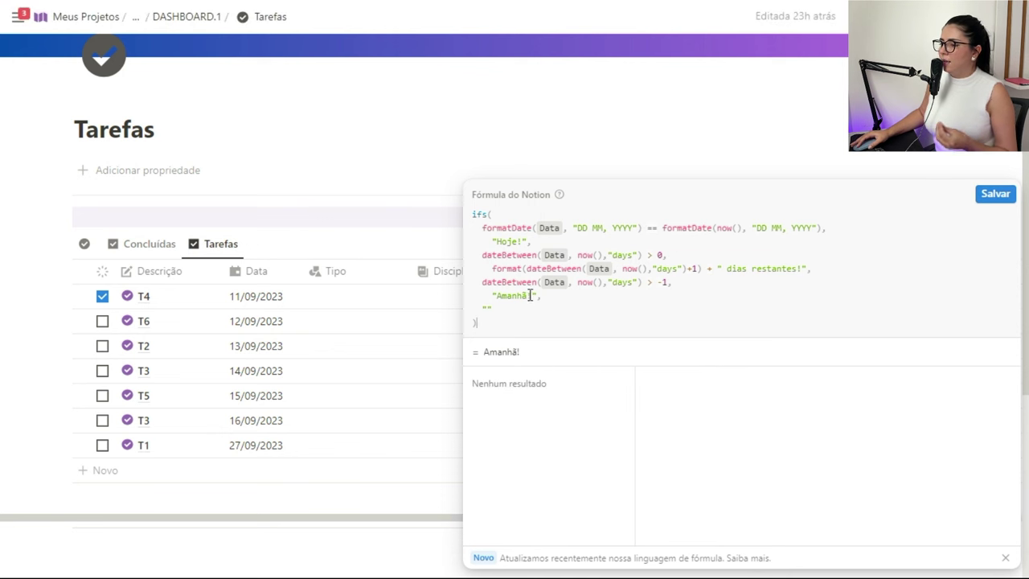
{"action": "left_click_drag", "start_coordinate": [488, 284], "coordinate": [639, 282]}
{"action": "left_click", "coordinate": [583, 297]}
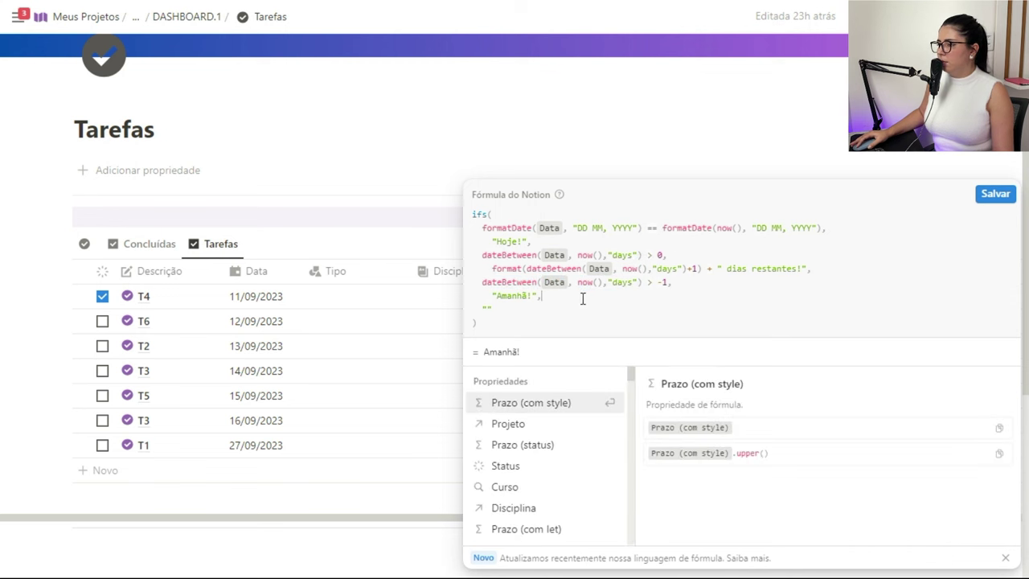
{"action": "key", "text": "Return"}
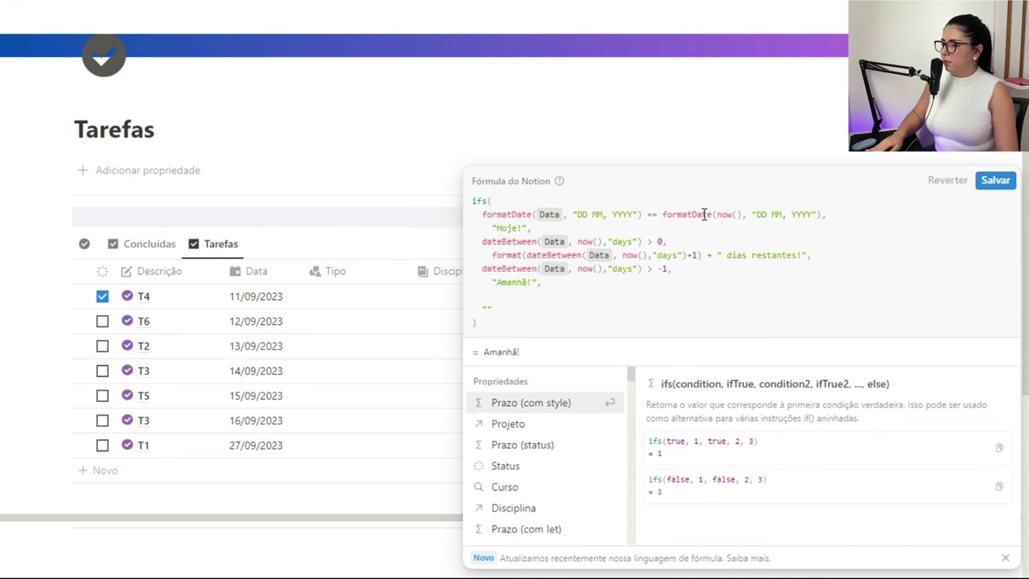
{"action": "key", "text": "ctrl+v"}
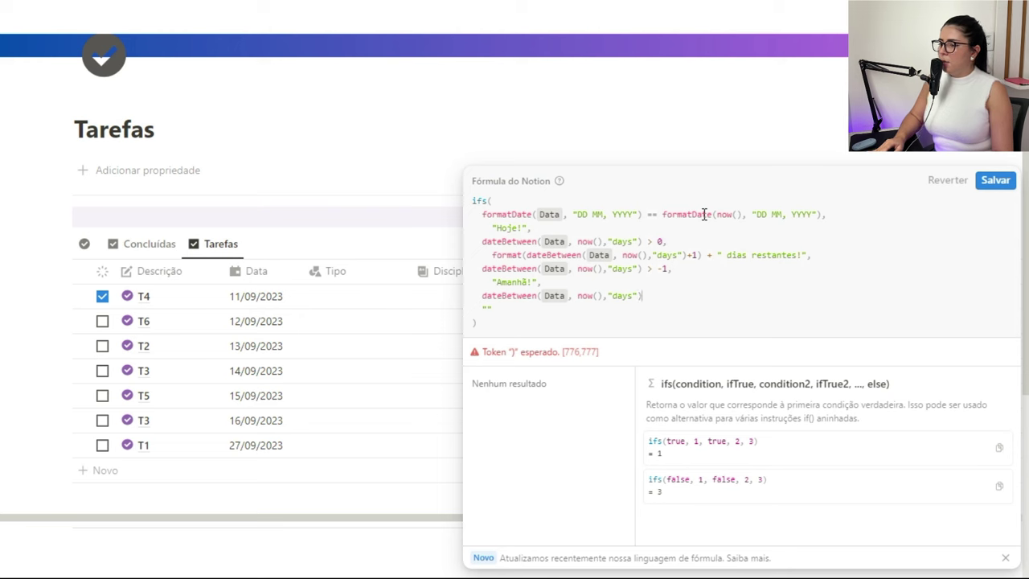
{"action": "type", "text": "== -"}
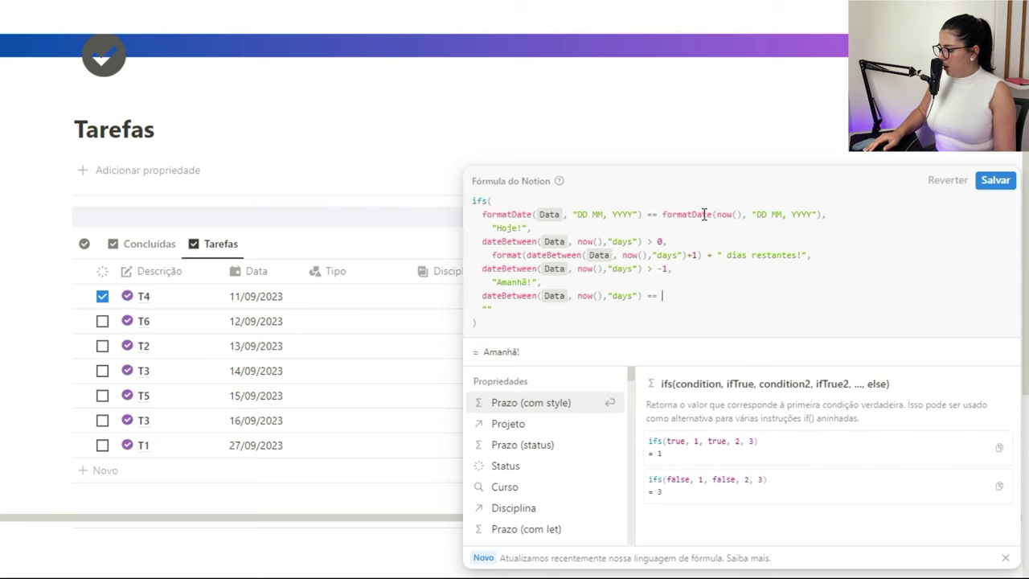
{"action": "type", "text": "1,"}
{"action": "key", "text": "Return"}
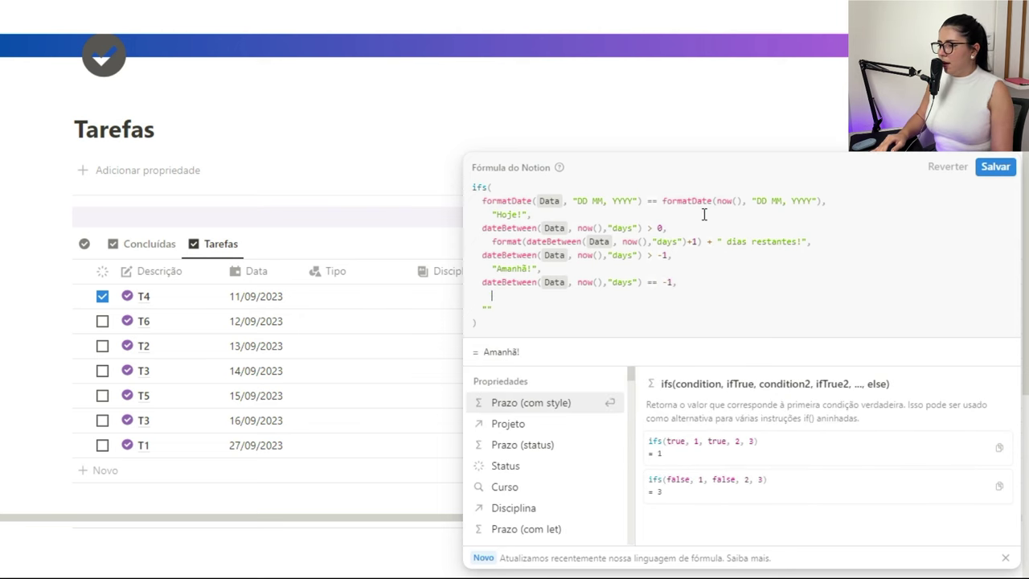
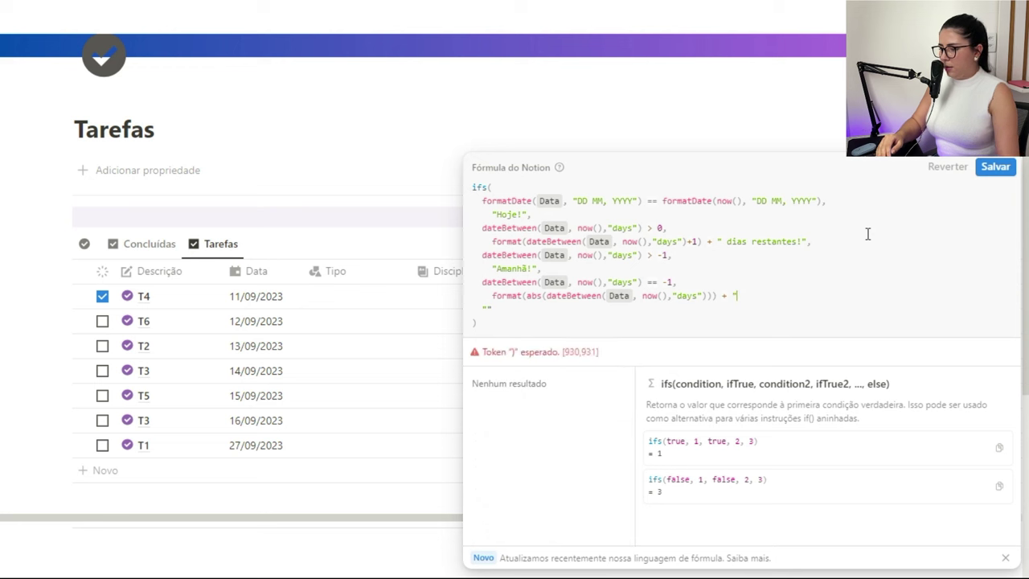
- Complete the text of the == -1 result as " dia atrasada", with a trailing comma, and save the formula
{"action": "type", "text": "ia"}
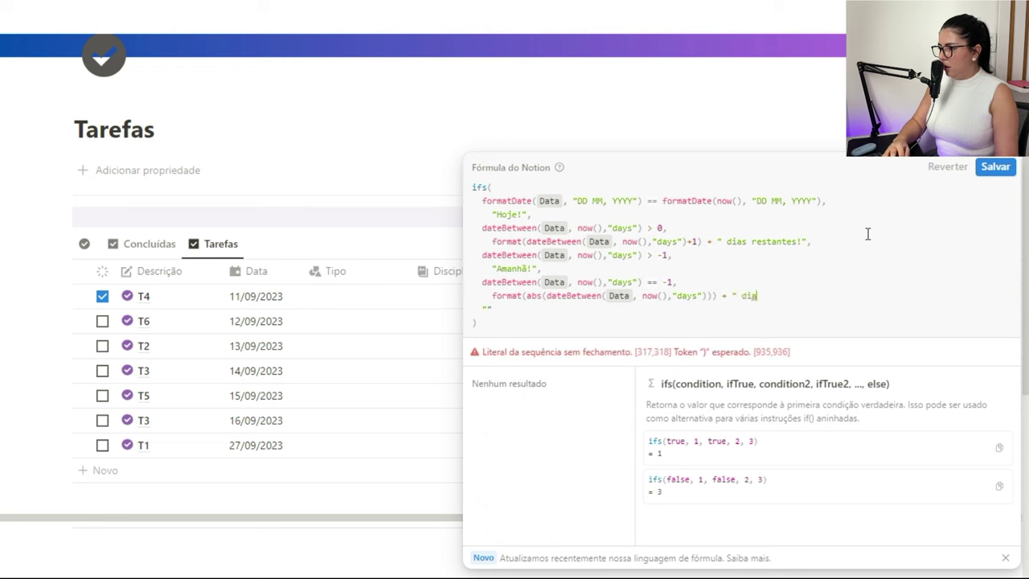
{"action": "type", "text": " atrasada\","}
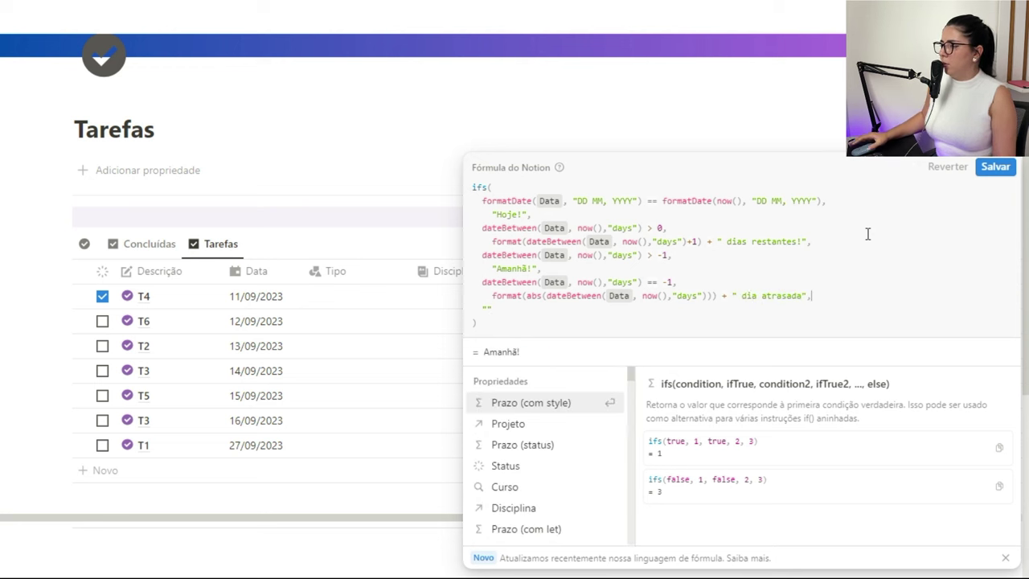
{"action": "left_click", "coordinate": [996, 166]}
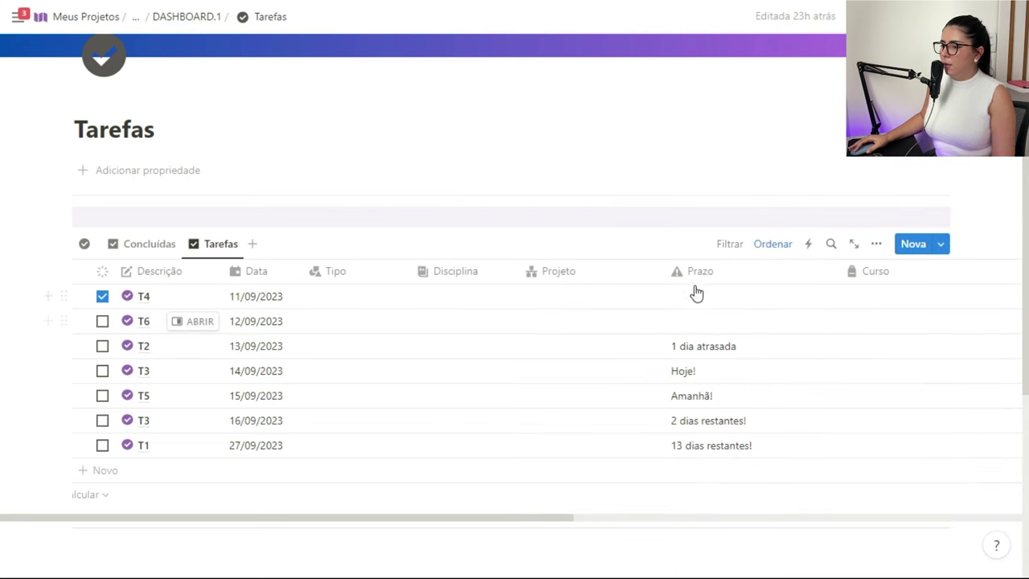
- Reopen the Prazo formula for task T6 and add the condition dateBetween(Data, now(),"days") < -1, below the "dia atrasada" result
{"action": "left_click", "coordinate": [700, 329]}
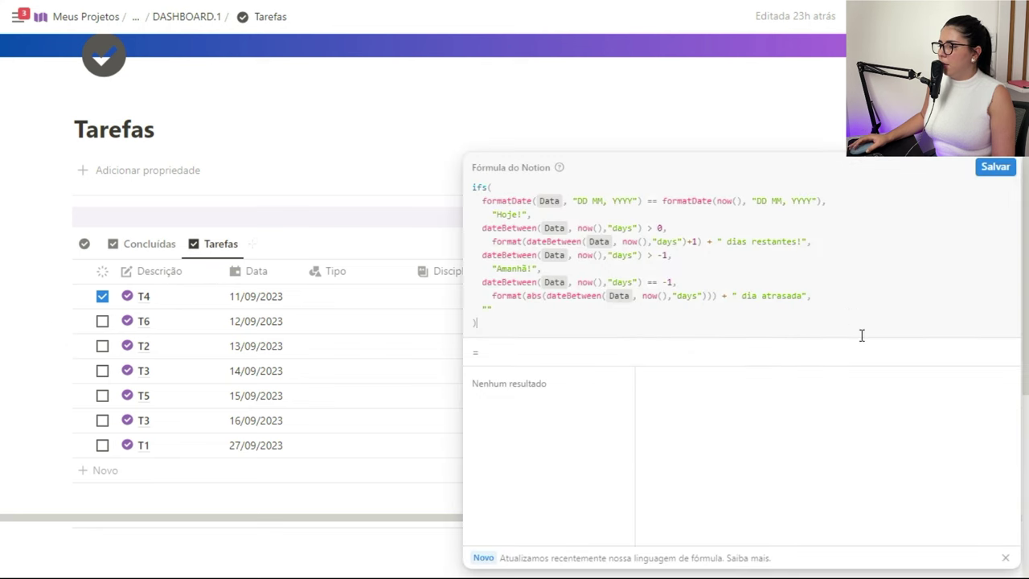
{"action": "left_click", "coordinate": [831, 295]}
{"action": "triple_click", "coordinate": [606, 282]}
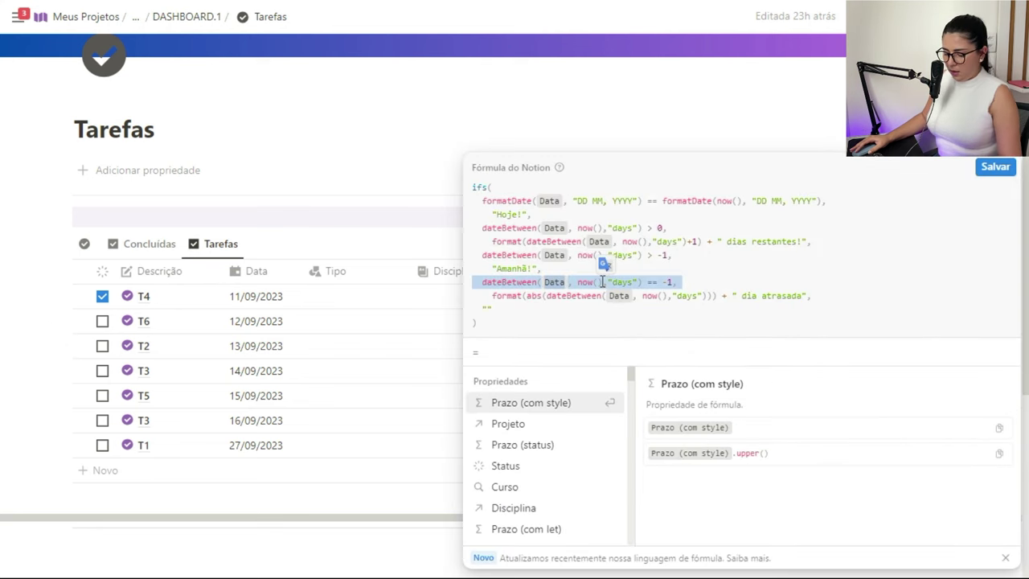
{"action": "left_click", "coordinate": [825, 296]}
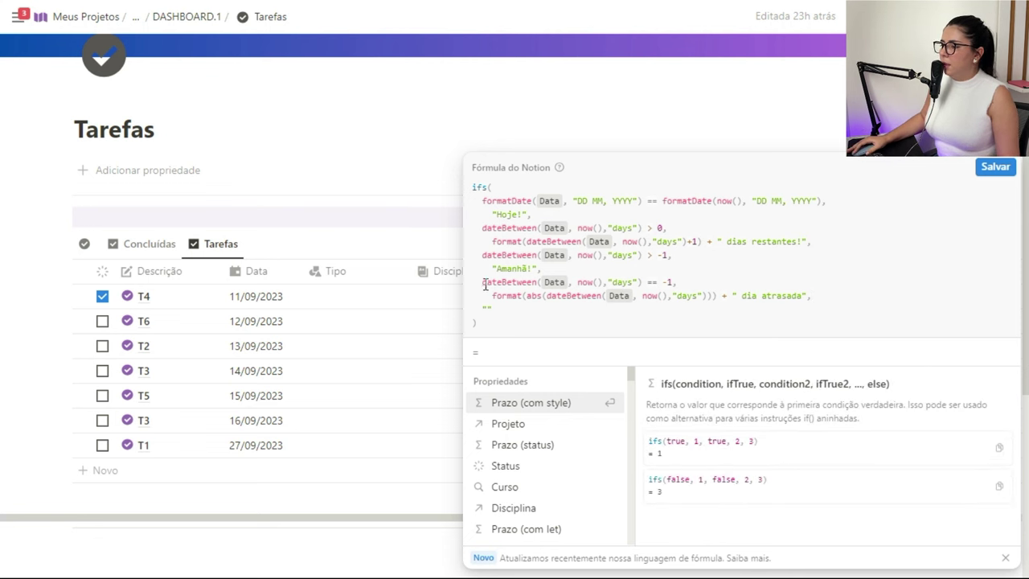
{"action": "left_click_drag", "start_coordinate": [482, 285], "coordinate": [643, 283]}
{"action": "key", "text": "ctrl+c"}
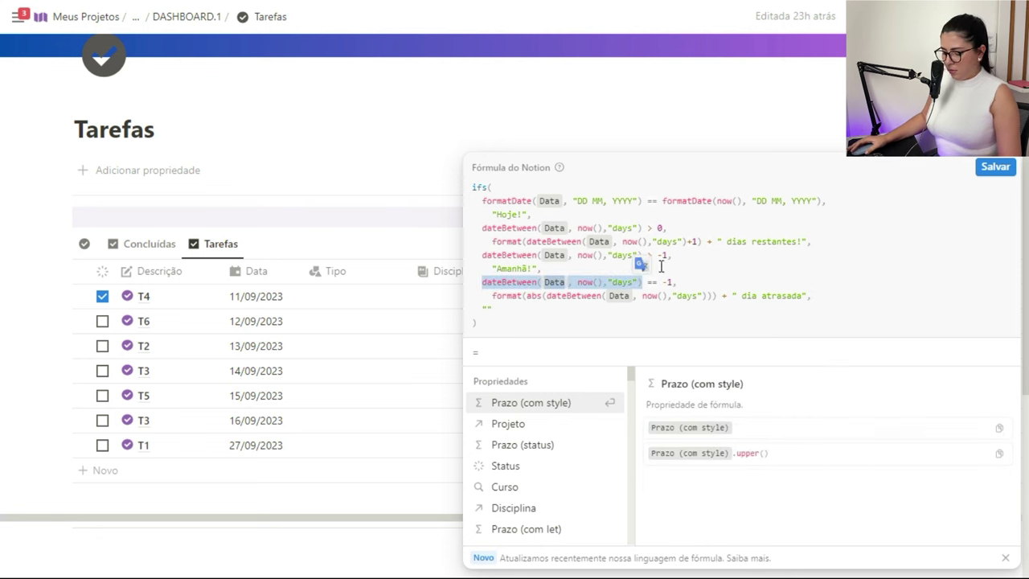
{"action": "left_click", "coordinate": [829, 296]}
{"action": "key", "text": "Return"}
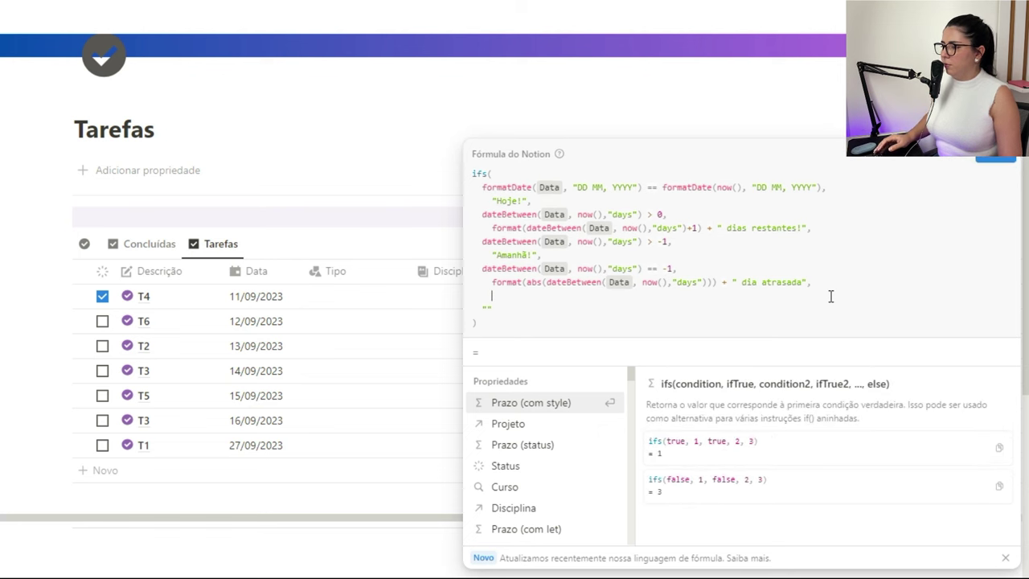
{"action": "key", "text": "ctrl+v"}
{"action": "type", "text": "< "}
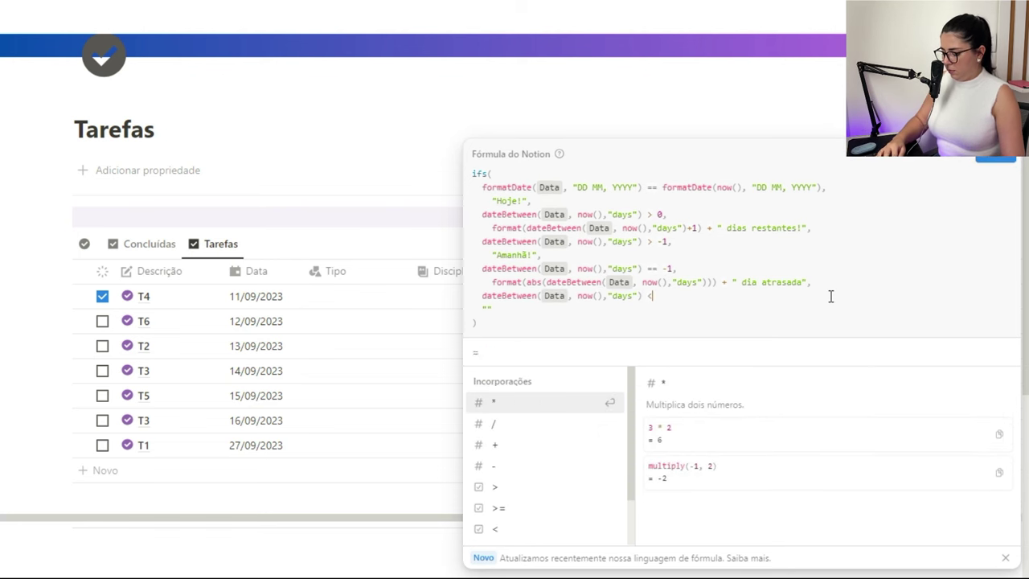
{"action": "type", "text": "-1,"}
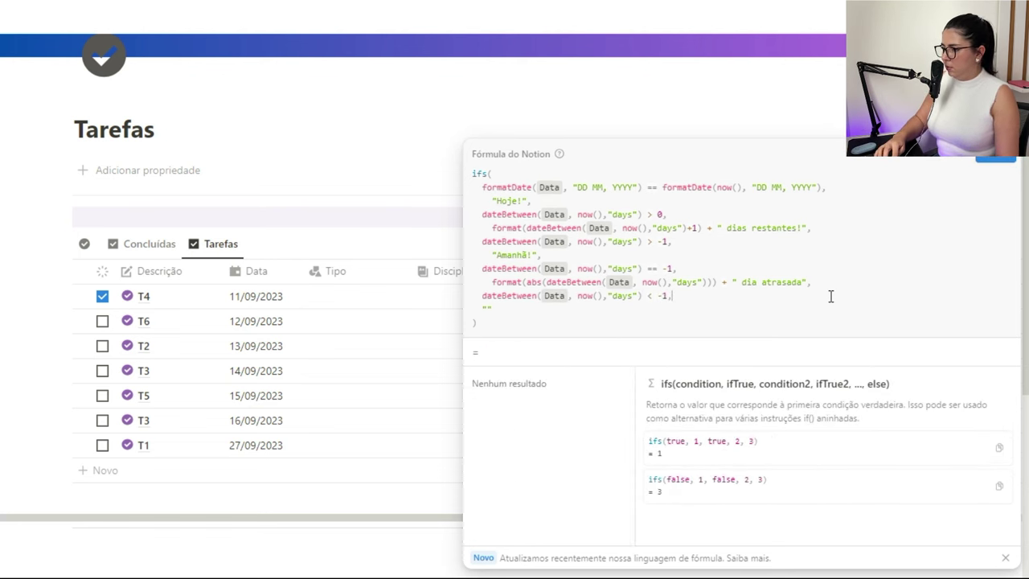
- Copy the "dia atrasada" result onto an indented line below the < -1 condition, change it to " dias atrasada", and close the formula editor
{"action": "key", "text": "Return"}
{"action": "left_click_drag", "start_coordinate": [492, 269], "coordinate": [812, 269]}
{"action": "key", "text": "ctrl+c"}
{"action": "left_click", "coordinate": [543, 295]}
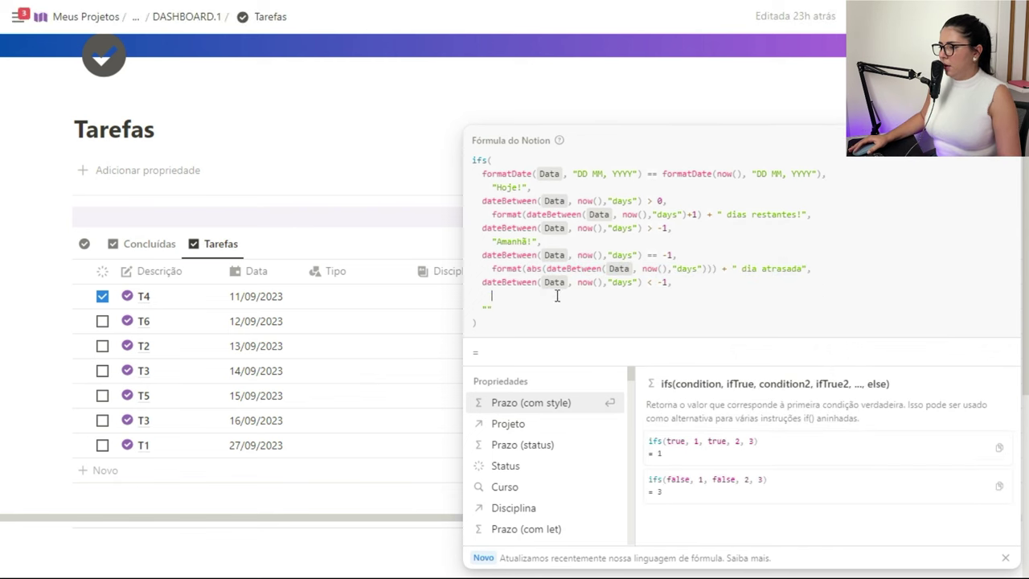
{"action": "key", "text": "ctrl+v"}
{"action": "left_click", "coordinate": [758, 296]}
{"action": "type", "text": "s"}
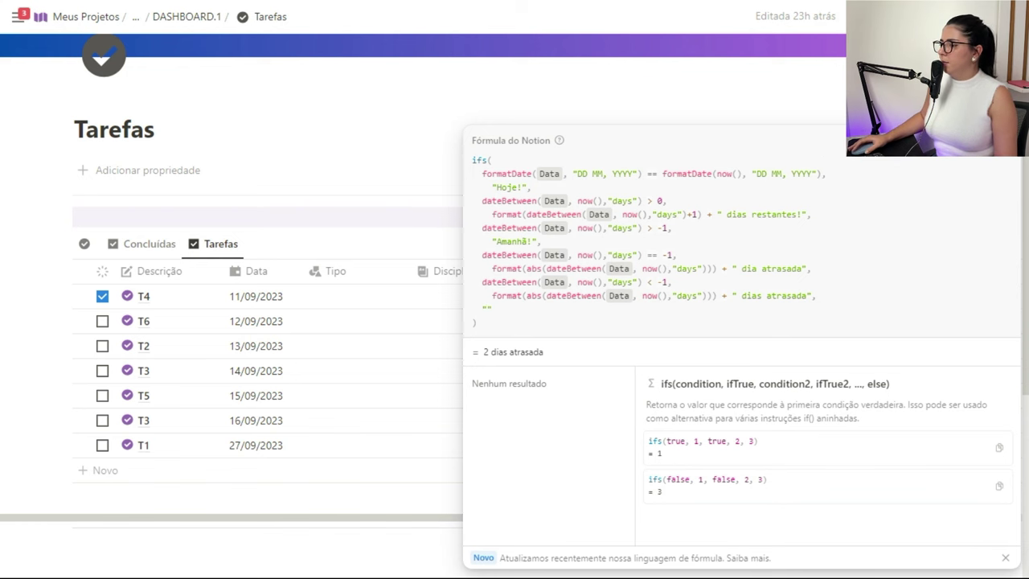
{"action": "key", "text": "Escape"}
- Reopen the Prazo formula and add an exclamation mark to both the " dias atrasada" and " dia atrasada" texts, keeping the change
{"action": "left_click", "coordinate": [723, 297]}
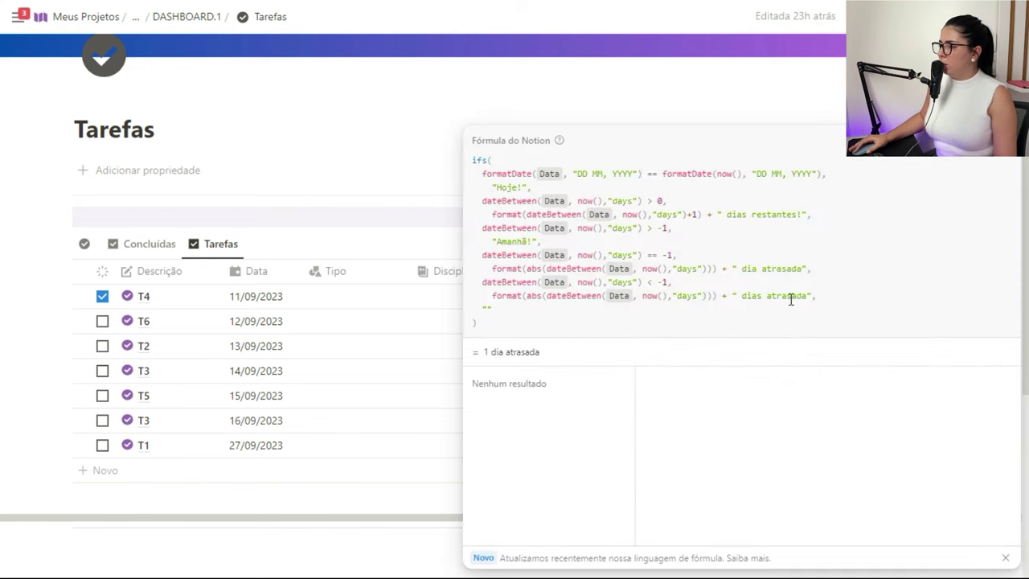
{"action": "left_click", "coordinate": [806, 296]}
{"action": "type", "text": "!"}
{"action": "left_click", "coordinate": [802, 269]}
{"action": "type", "text": "!"}
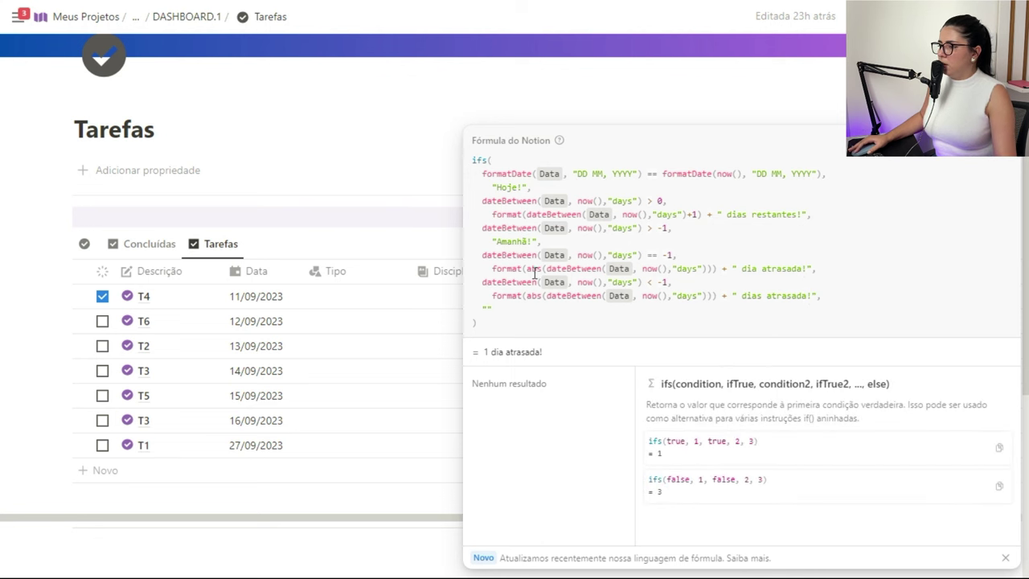
{"action": "key", "text": "Escape"}
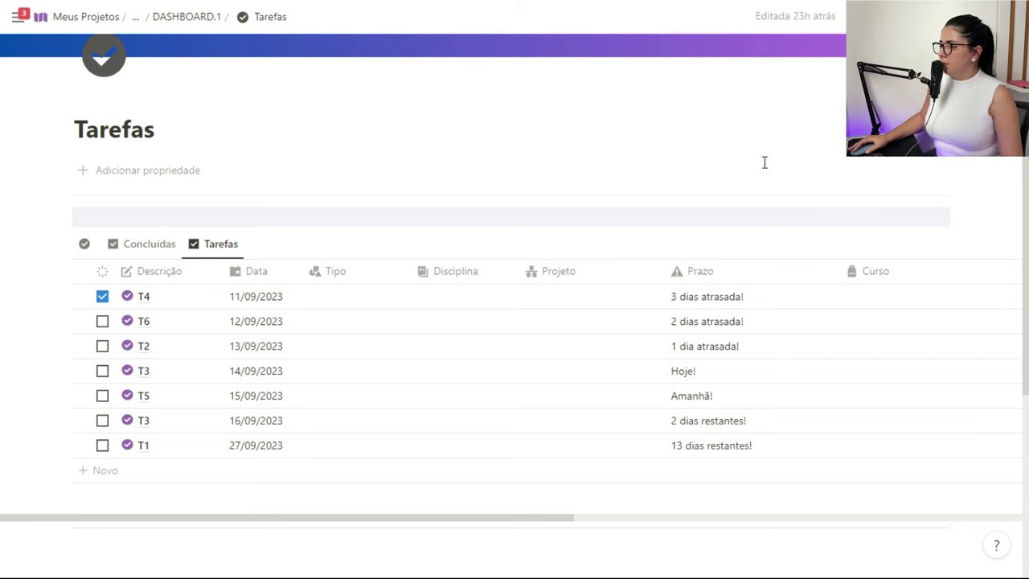
- Reopen the Prazo formula for the 16/09/2023 task and remove the final empty-string result along with its line
{"action": "left_click", "coordinate": [724, 420]}
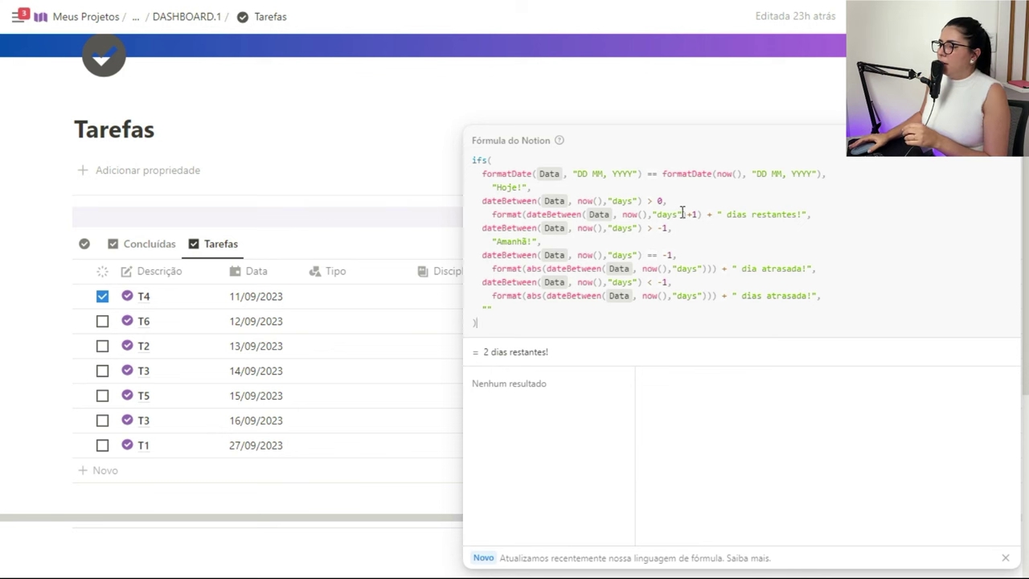
{"action": "left_click", "coordinate": [486, 308]}
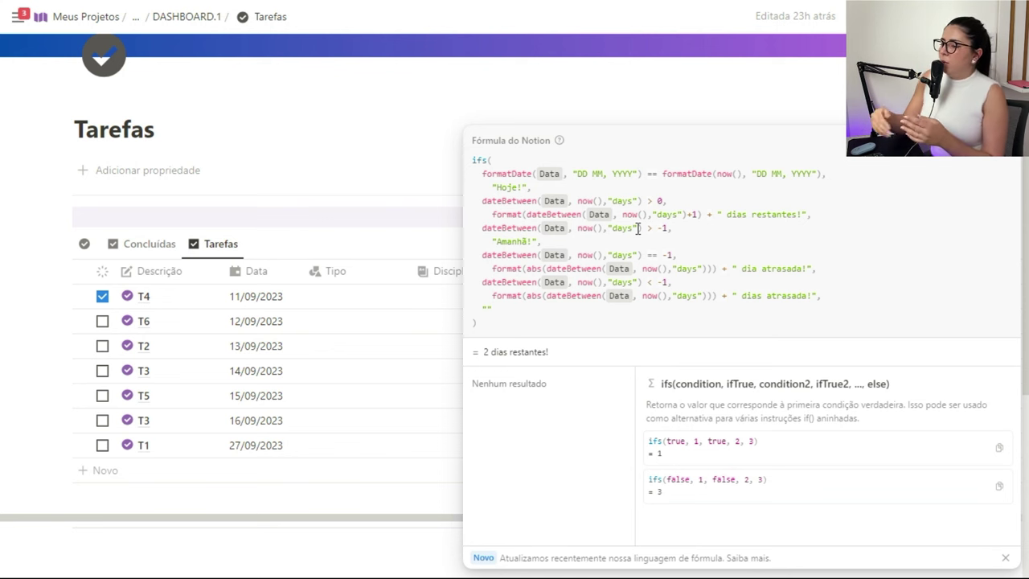
{"action": "left_click_drag", "start_coordinate": [482, 283], "coordinate": [674, 282]}
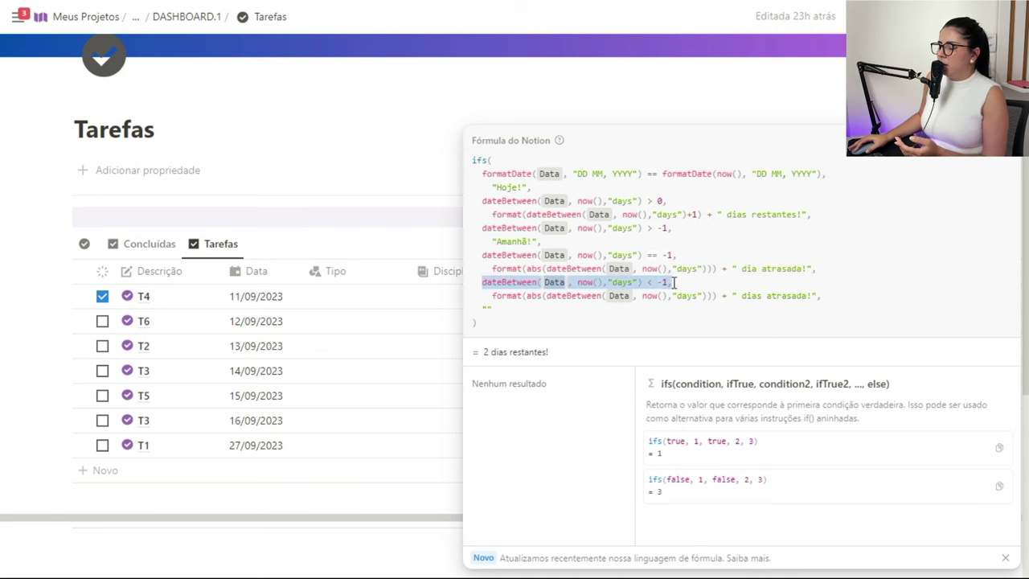
{"action": "left_click_drag", "start_coordinate": [492, 296], "coordinate": [821, 296]}
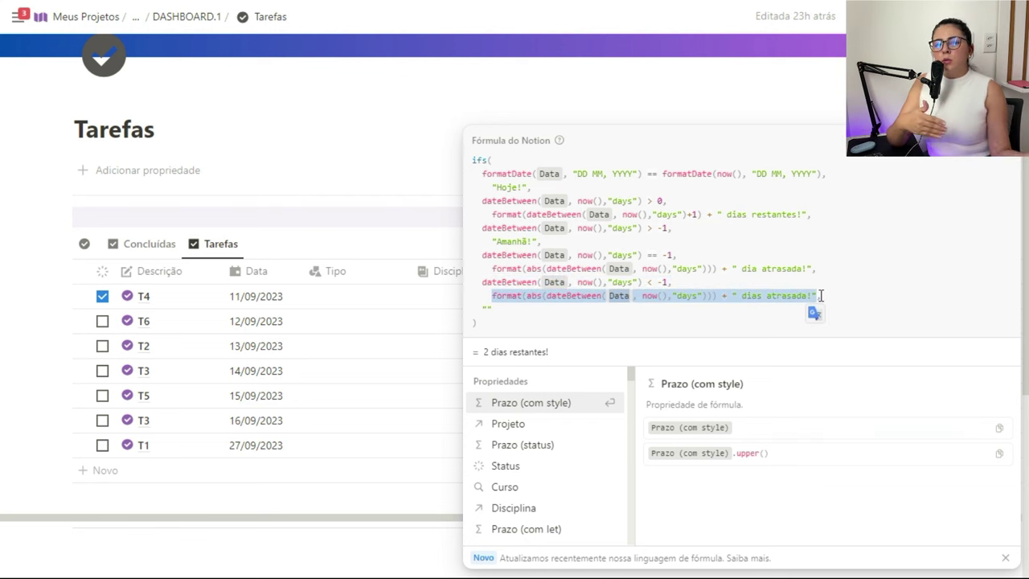
{"action": "left_click", "coordinate": [491, 303]}
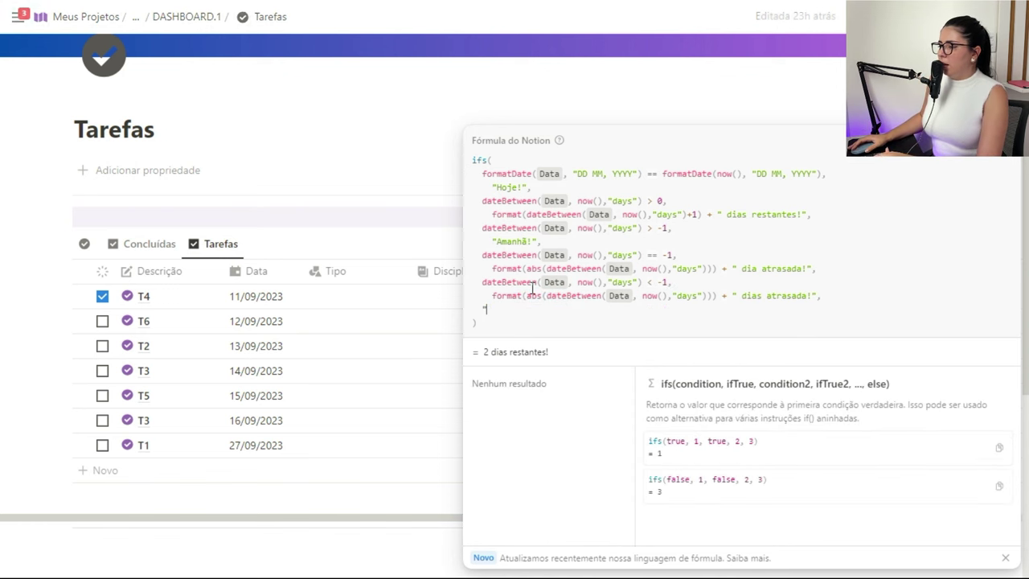
{"action": "key", "text": "BackSpace"}
{"action": "key", "text": "BackSpace"}
{"action": "key", "text": "BackSpace"}
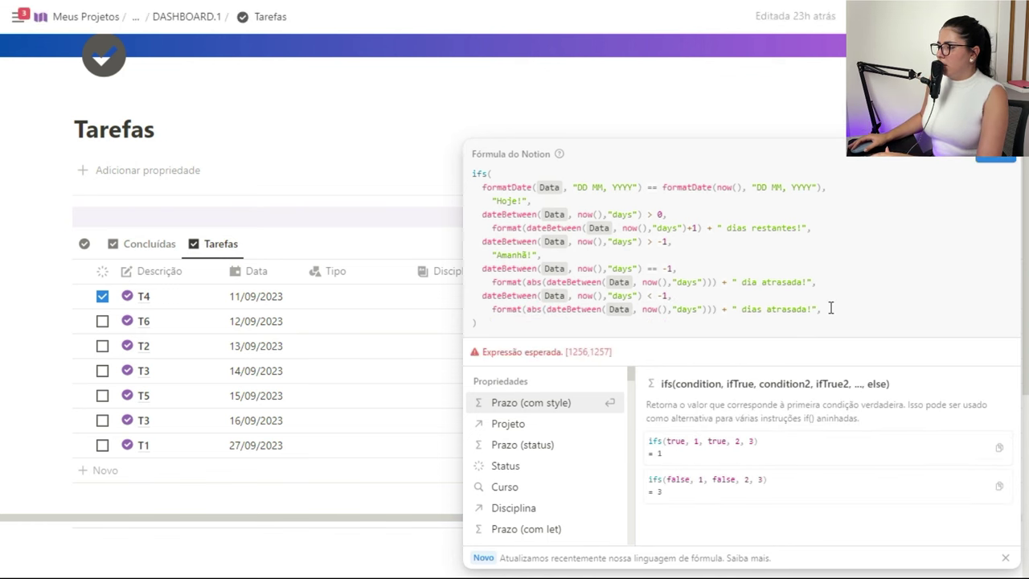
- Delete the < -1 condition and the last result's trailing comma, making " dias atrasada!" the fallback, and save the formula
{"action": "left_click", "coordinate": [599, 299]}
{"action": "left_click_drag", "start_coordinate": [473, 295], "coordinate": [682, 295]}
{"action": "key", "text": "BackSpace"}
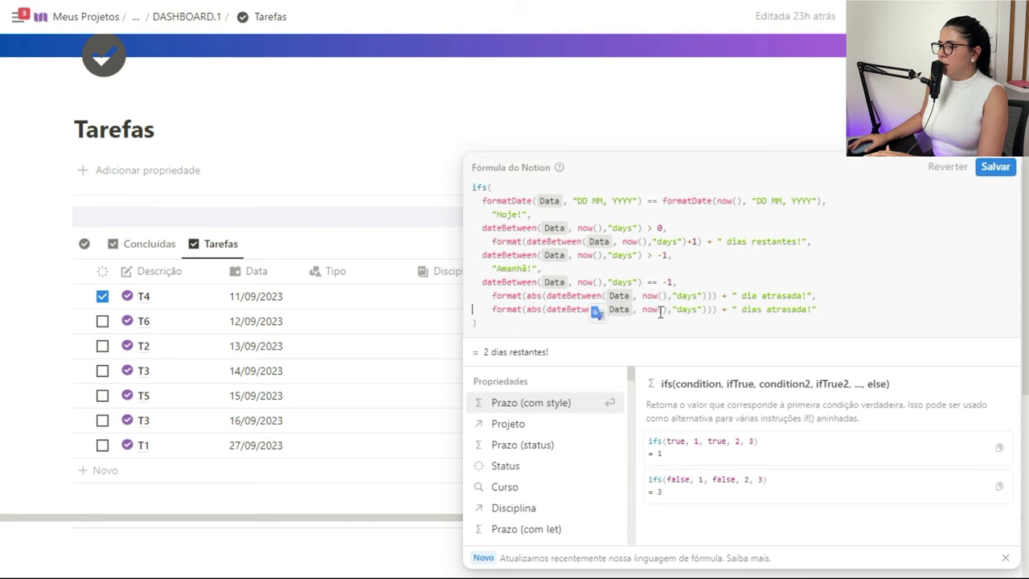
{"action": "left_click", "coordinate": [994, 168]}
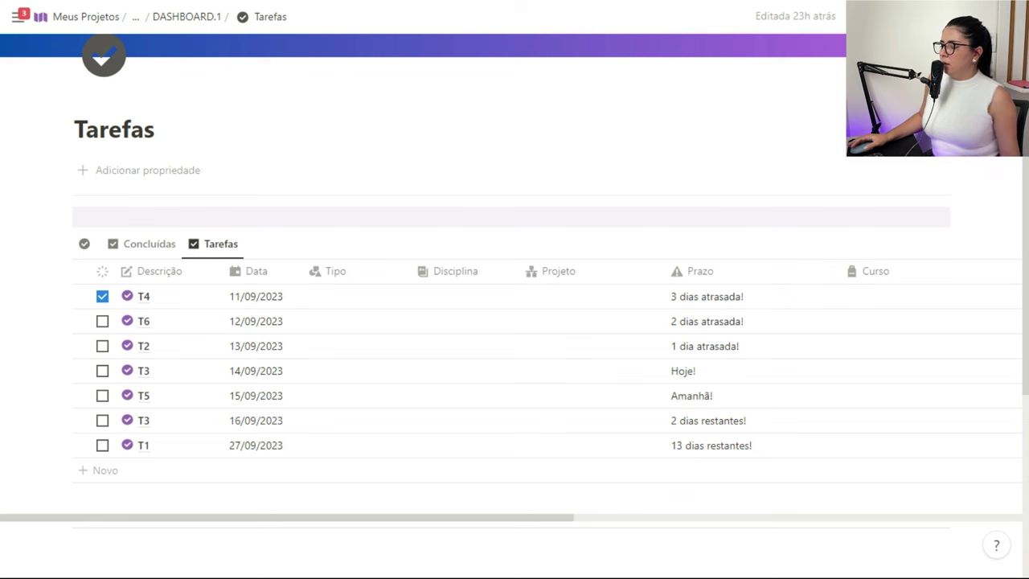
- Reopen the Prazo formula for task T4 and cut out the entire ifs expression
{"action": "left_click", "coordinate": [708, 296]}
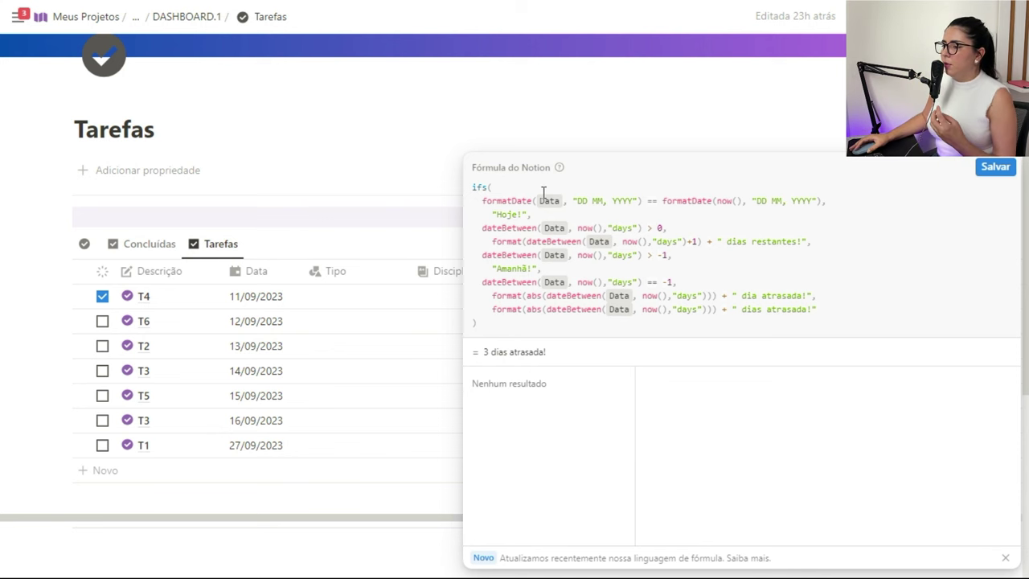
{"action": "left_click_drag", "start_coordinate": [483, 227], "coordinate": [644, 229]}
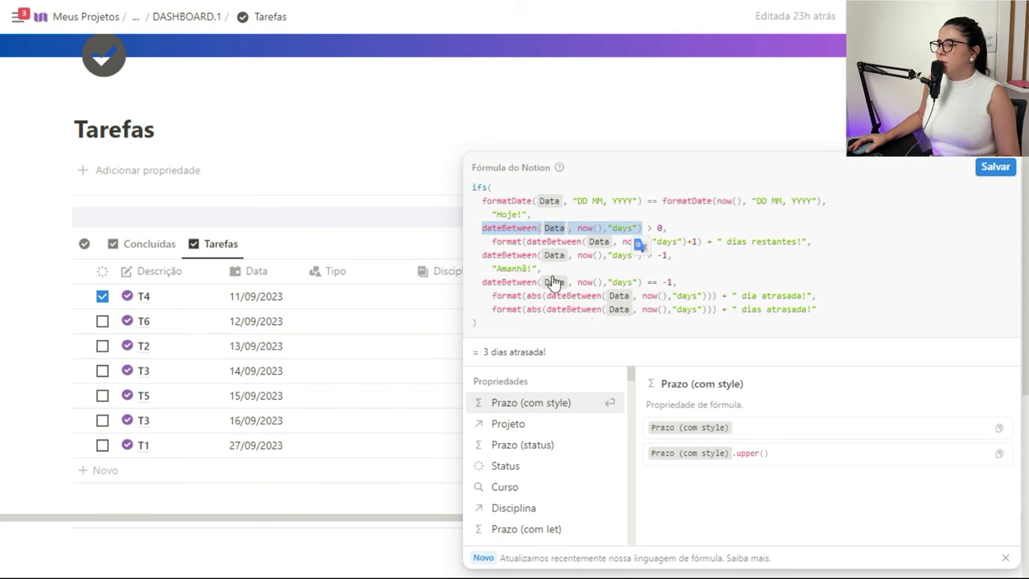
{"action": "left_click", "coordinate": [501, 322]}
{"action": "left_click_drag", "start_coordinate": [500, 322], "coordinate": [473, 189]}
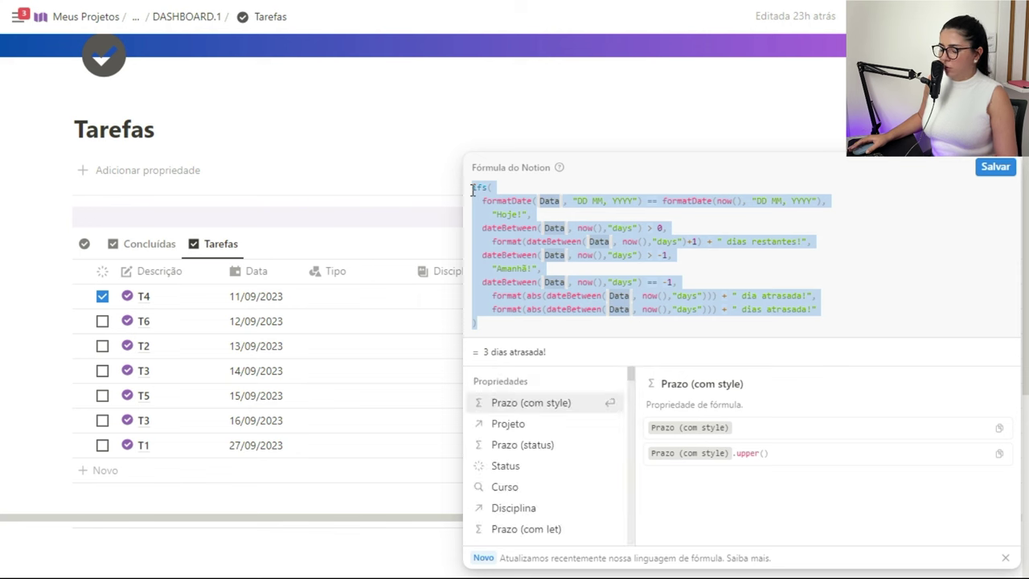
{"action": "key", "text": "BackSpace"}
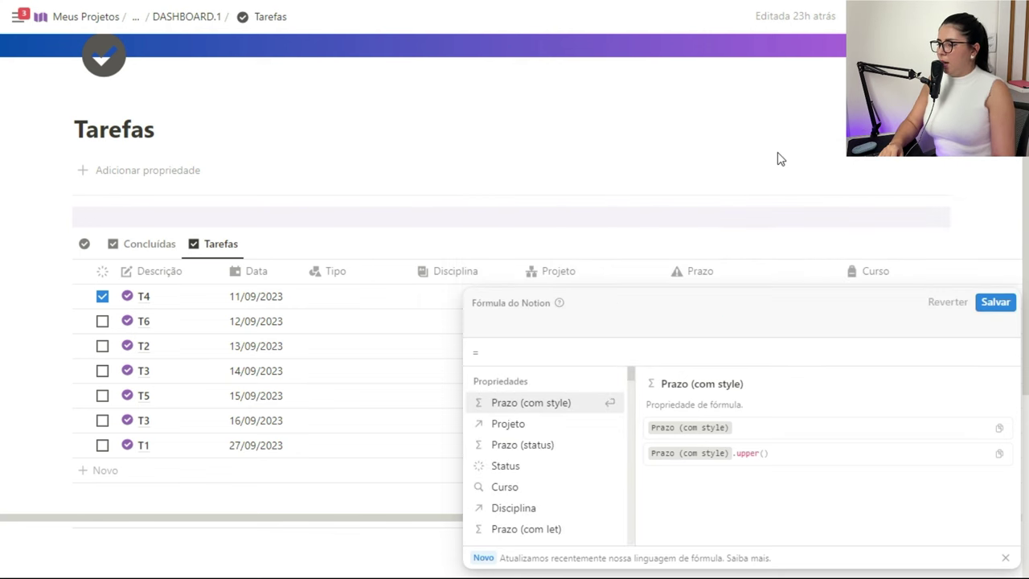
- Start a multi-line let() expression with the indented variable name intervaloDias followed by a comma
{"action": "type", "text": "let("}
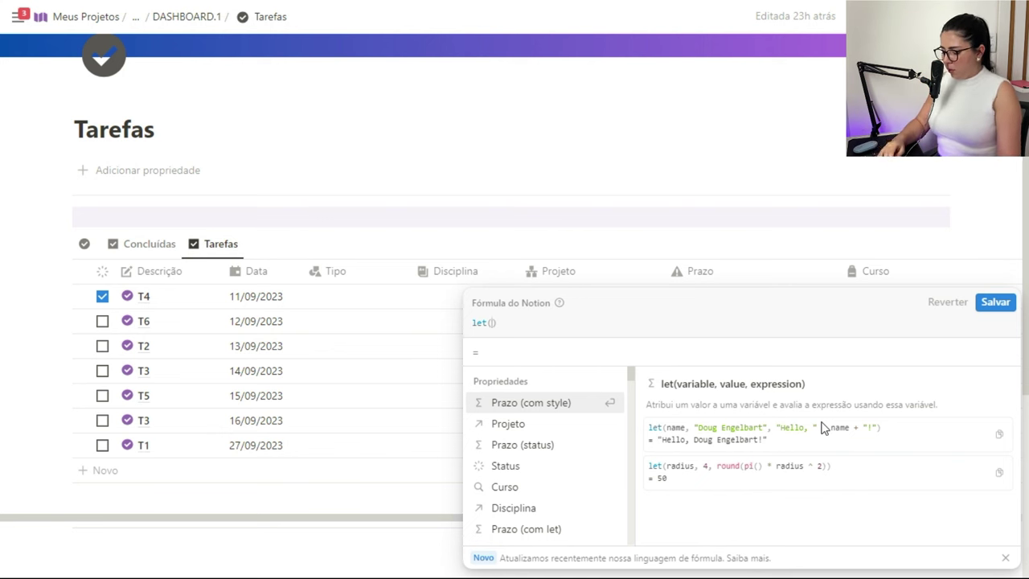
{"action": "key", "text": "shift+Return"}
{"action": "key", "text": "shift+Return"}
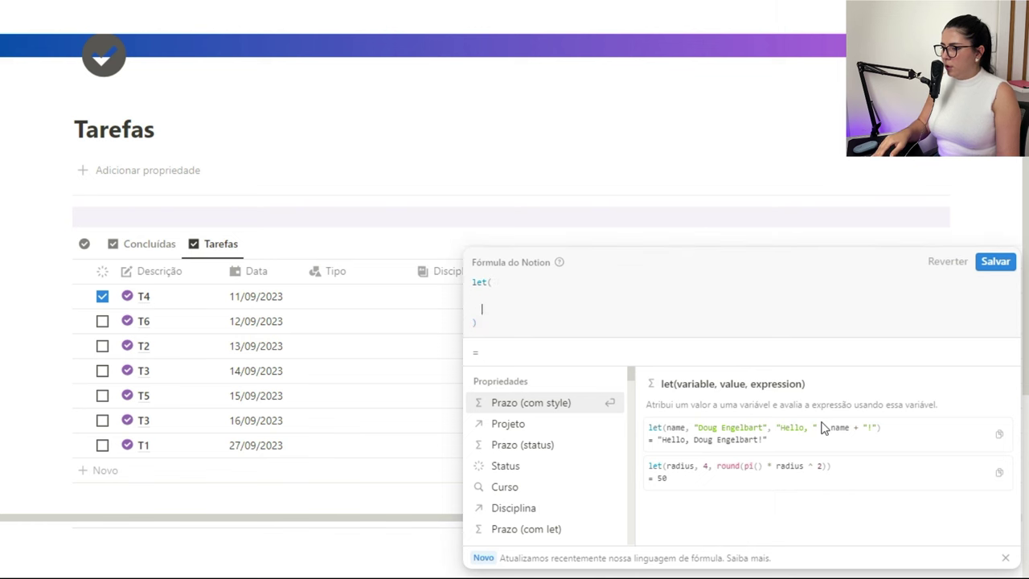
{"action": "key", "text": "BackSpace"}
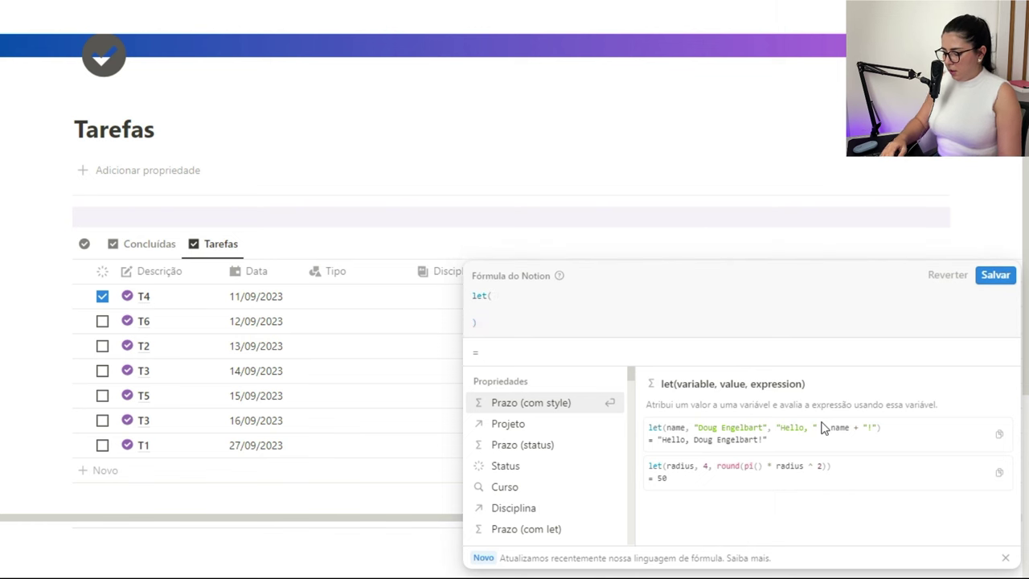
{"action": "type", "text": "intervaloDias"}
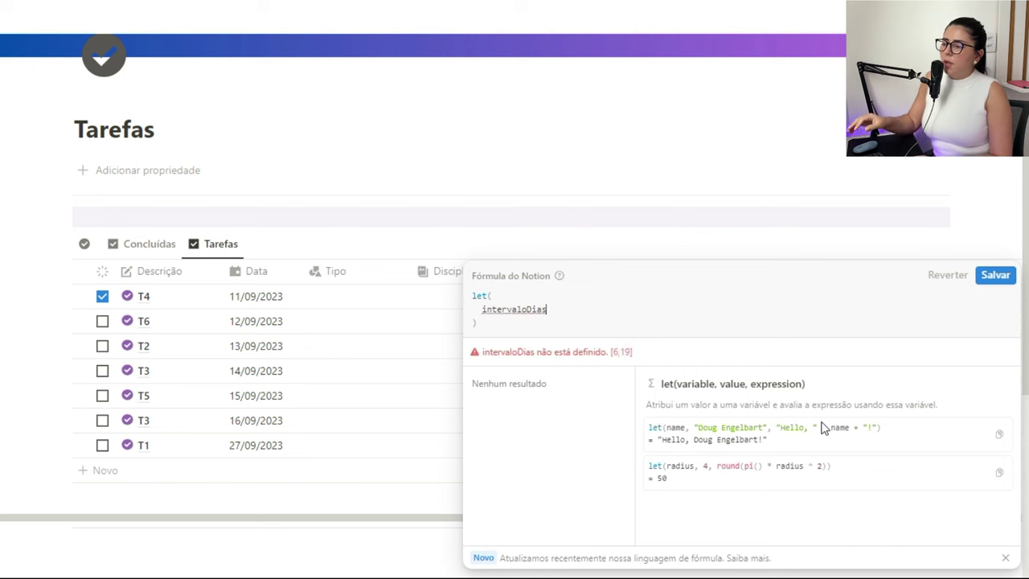
{"action": "left_click", "coordinate": [549, 309]}
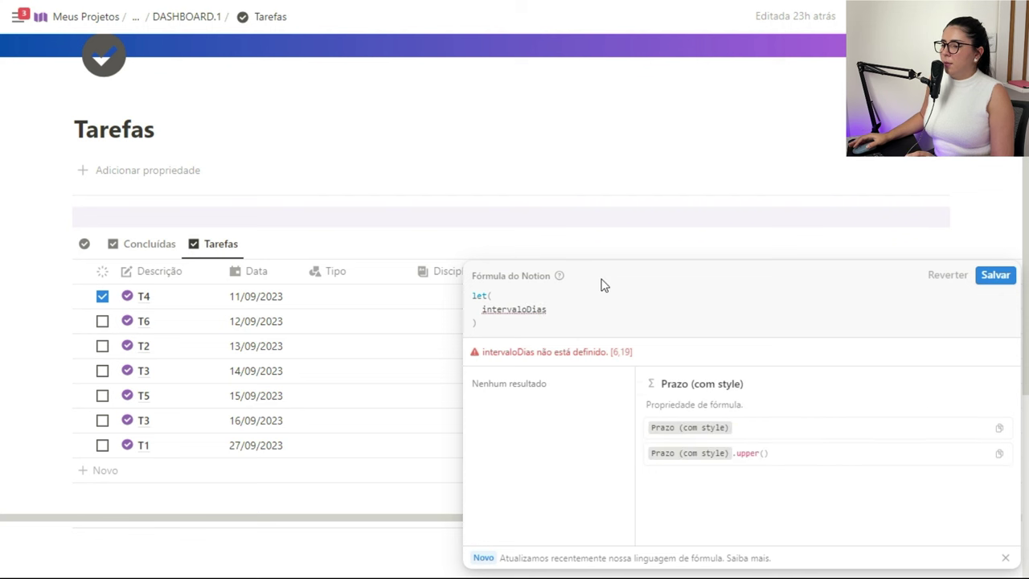
{"action": "left_click", "coordinate": [483, 309]}
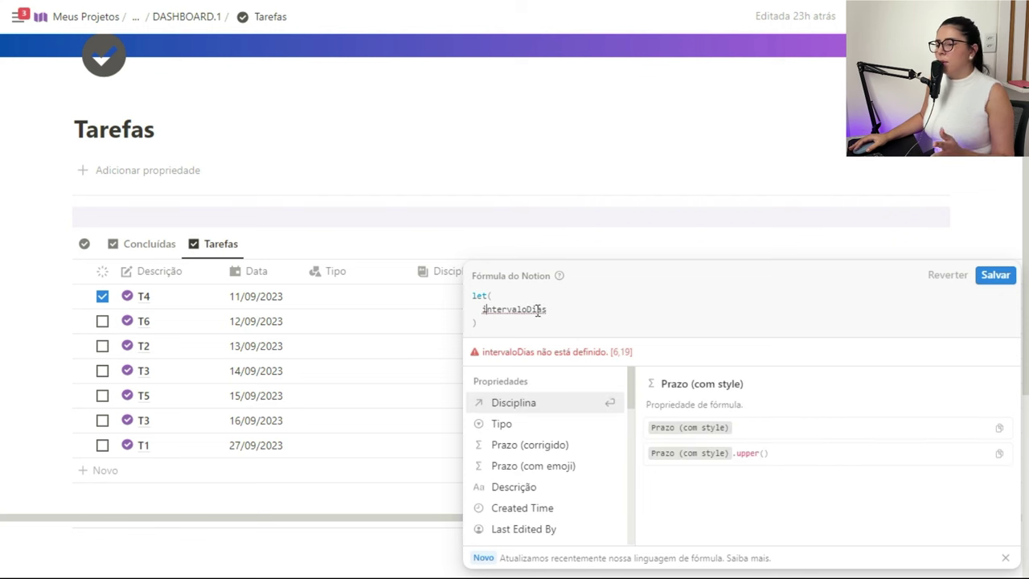
{"action": "left_click", "coordinate": [565, 308]}
{"action": "type", "text": ", "}
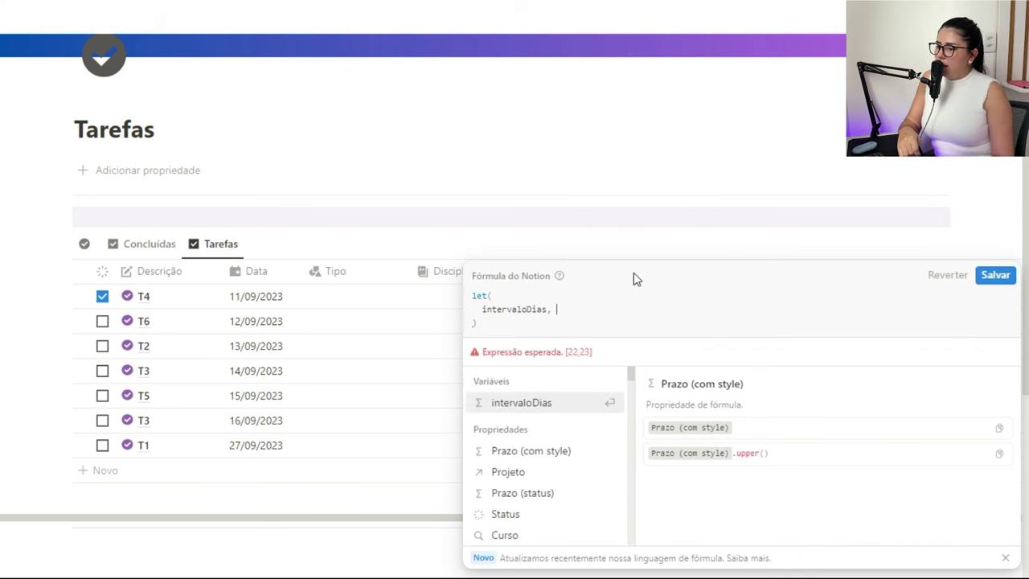
- Assign dateBetween(Data,now(),"days") to intervaloDias and paste the full ifs expression on the line below, inside let()
{"action": "type", "text": "dateBetween(Data,now(),\"days\"),"}
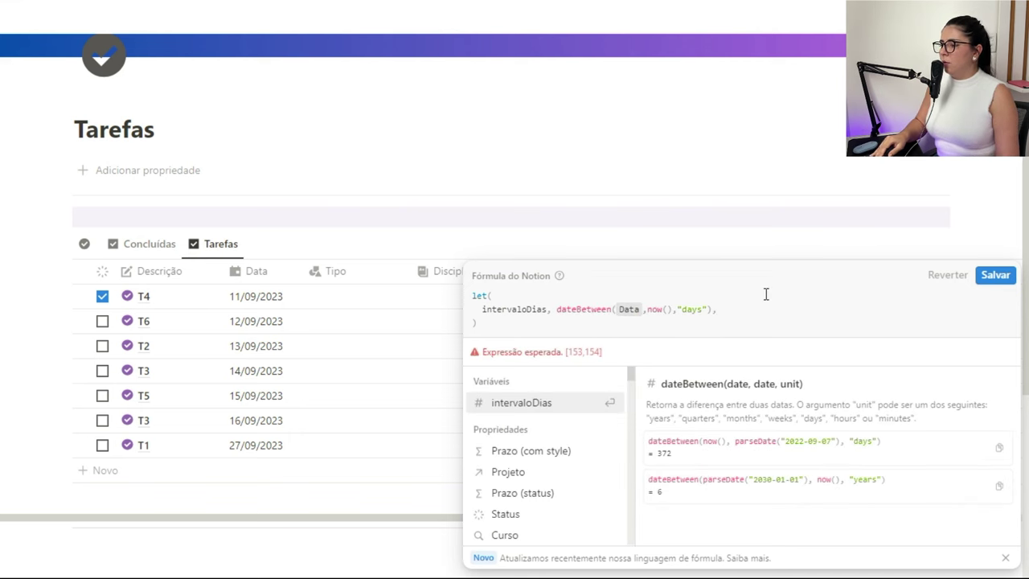
{"action": "key", "text": "Return"}
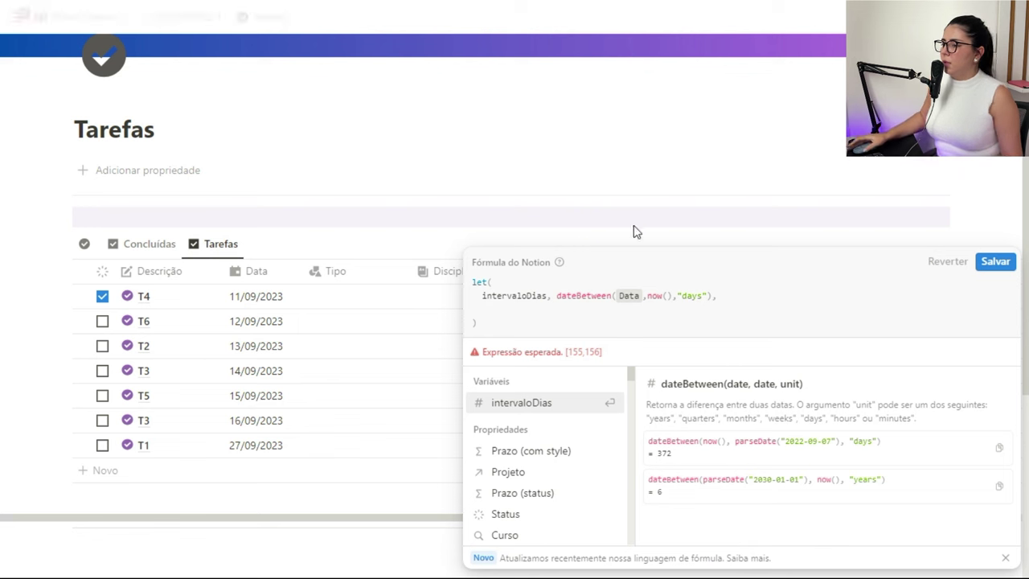
{"action": "left_click", "coordinate": [512, 296]}
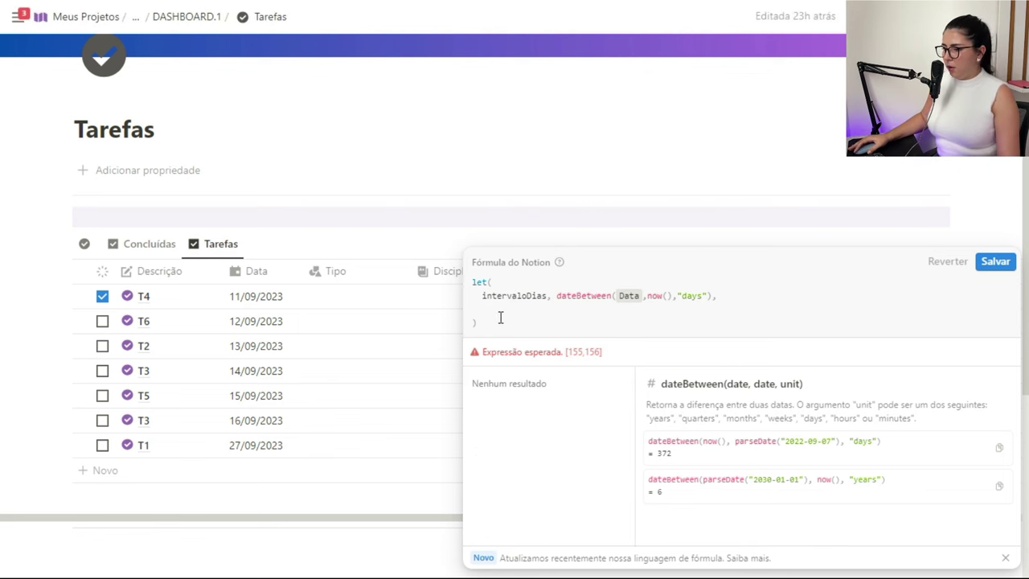
{"action": "left_click", "coordinate": [498, 311]}
{"action": "type", "text": "ifs(   formatDate(Data, \"DD MM, YYYY\") == formatDate(now(), \"DD MM, YYYY\"),     \"Hoje!\",   dateBetween(Data, now(),\"days\") > 0,     format(dateBetween(Data, now(),\"days\")+1) + \" dias restantes!\",   dateBetween(Data, now(),\"days\") > -1,     \"Amanhã!\",   dateBetween(Data, now(),\"days\") == -1,     format(abs(dateBetween(Data, now(),\"days\"))) + \" dia atrasada!\",     format(abs(dateBetween(Data, now(),\"days\"))) + \" dias atrasada!\" )"}
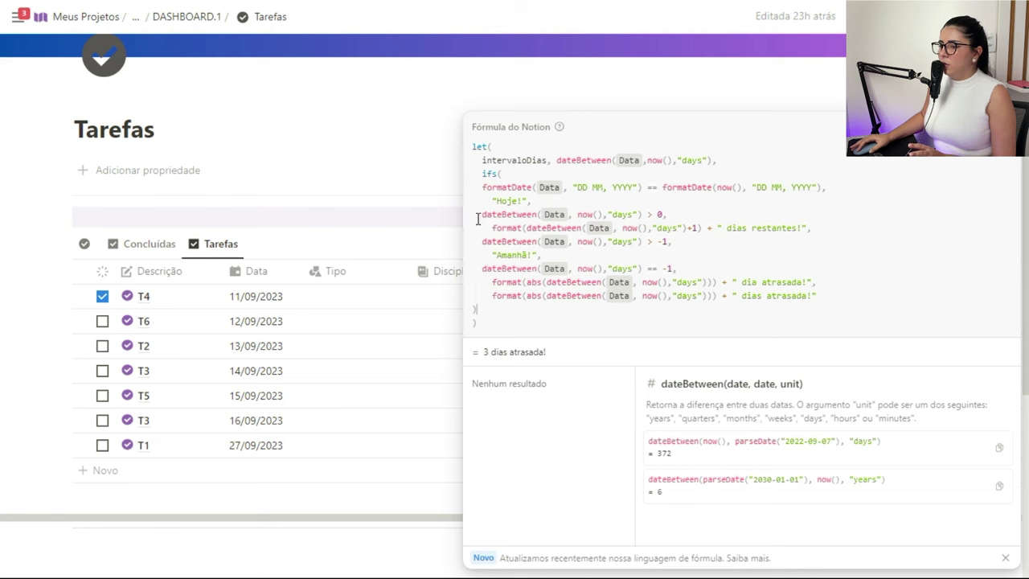
- Replace dateBetween(Data, now(),"days") with intervaloDias in the > 0, > -1 and == -1 conditions of the ifs expression
{"action": "left_click", "coordinate": [512, 161]}
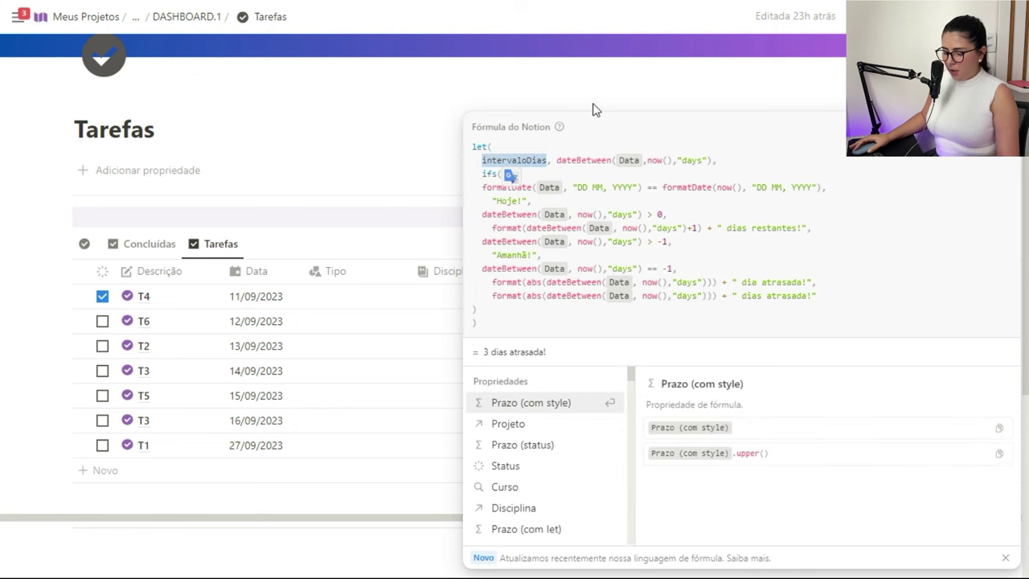
{"action": "left_click", "coordinate": [521, 216]}
{"action": "left_click_drag", "start_coordinate": [483, 215], "coordinate": [640, 213]}
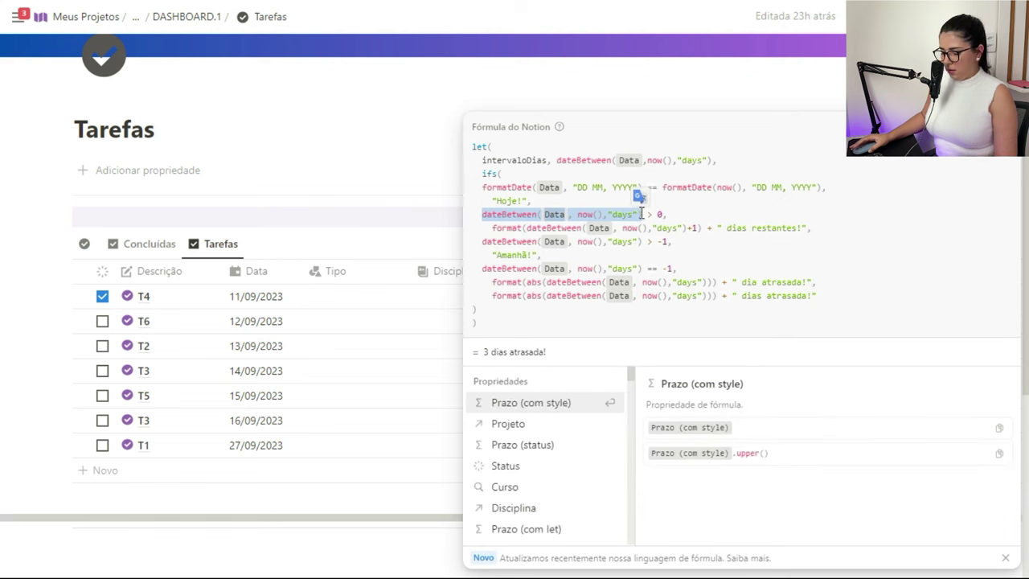
{"action": "type", "text": "intervaloDias"}
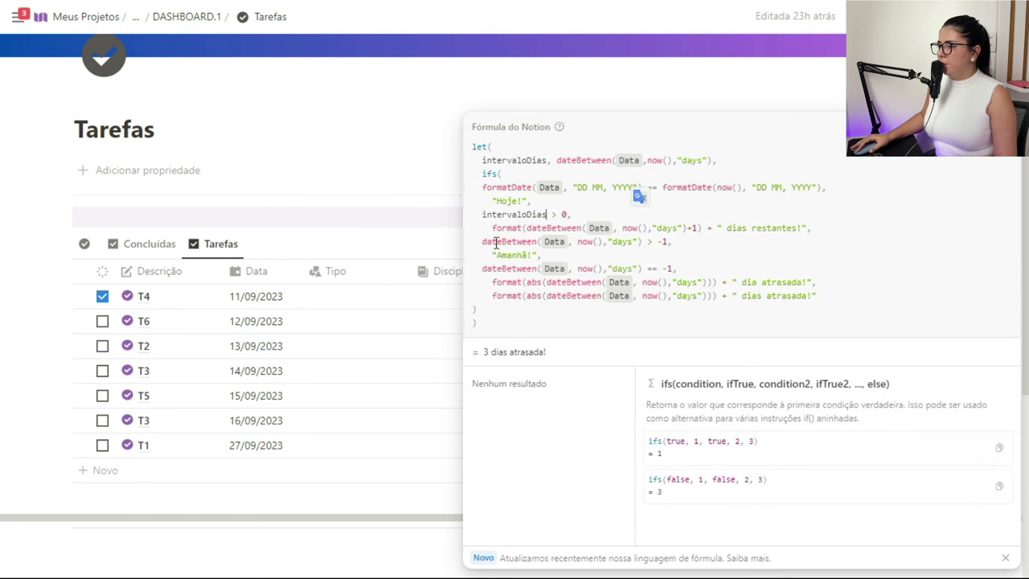
{"action": "left_click_drag", "start_coordinate": [482, 242], "coordinate": [641, 241]}
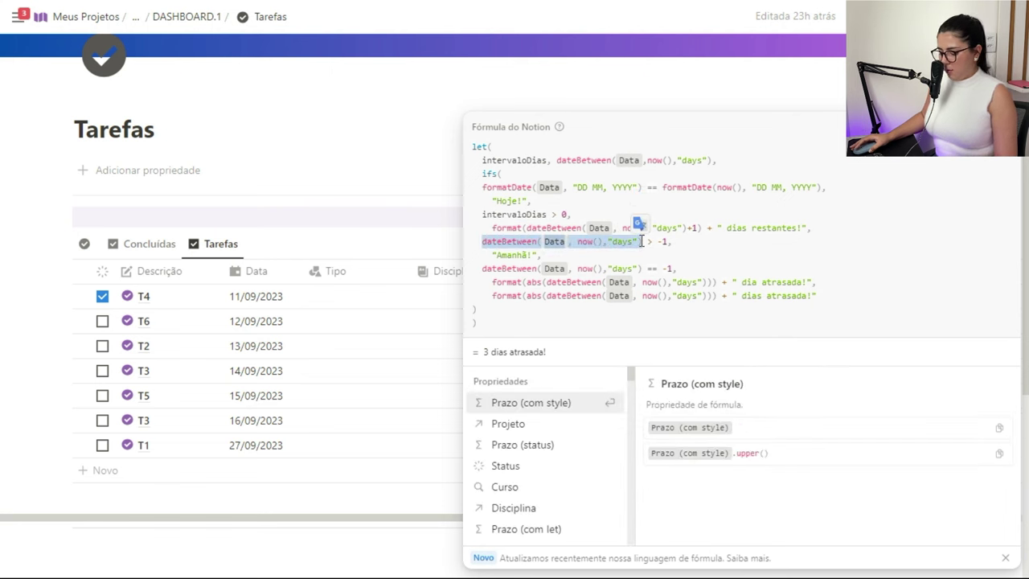
{"action": "type", "text": "intervaloDias"}
{"action": "left_click", "coordinate": [484, 271]}
{"action": "left_click_drag", "start_coordinate": [484, 270], "coordinate": [642, 269]}
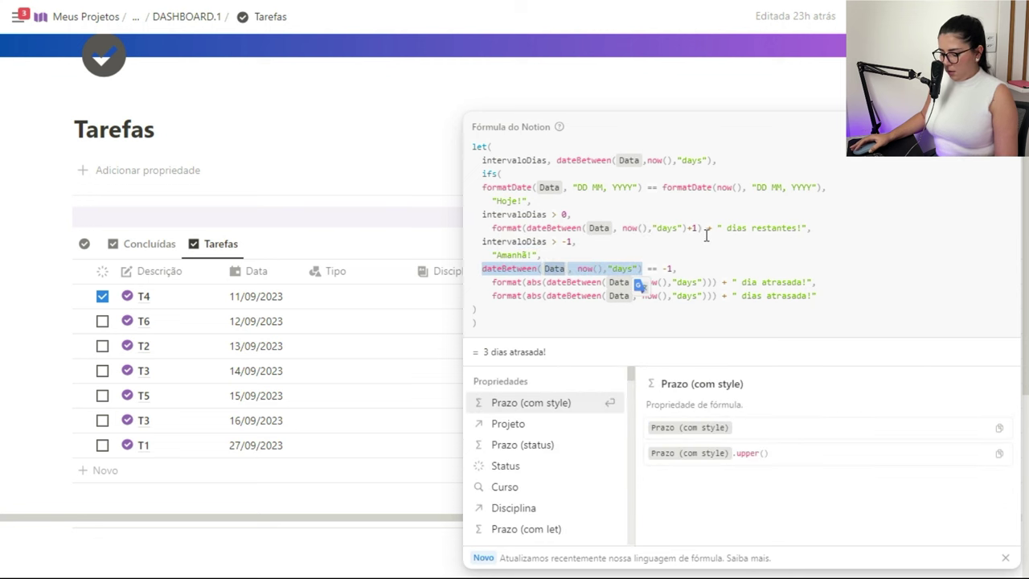
{"action": "type", "text": "intervaloDias"}
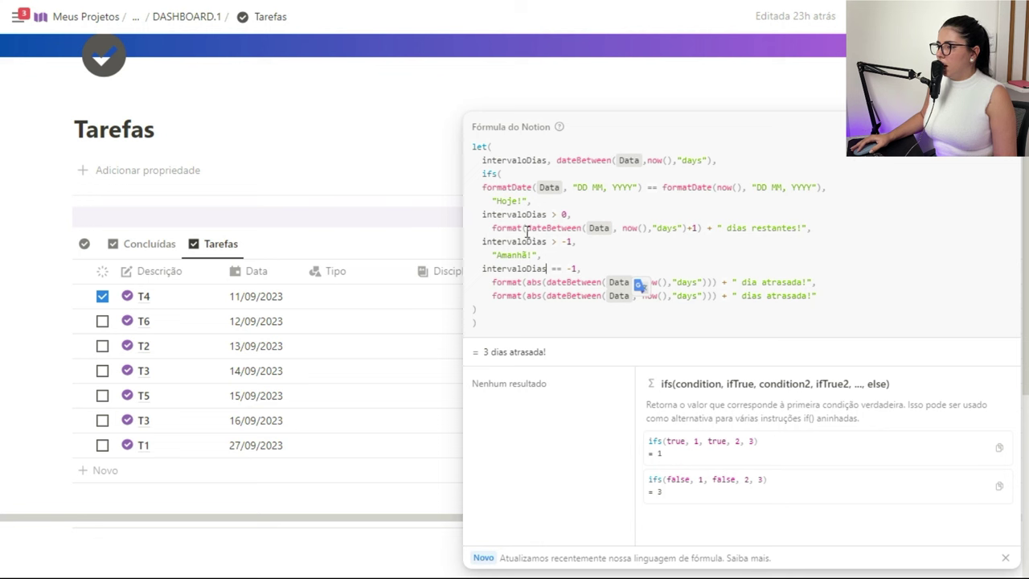
- Replace the dateBetween call with intervaloDias in the " dias restantes!", " dia atrasada!" and " dias atrasada!" results, and save the formula
{"action": "left_click_drag", "start_coordinate": [528, 227], "coordinate": [685, 229]}
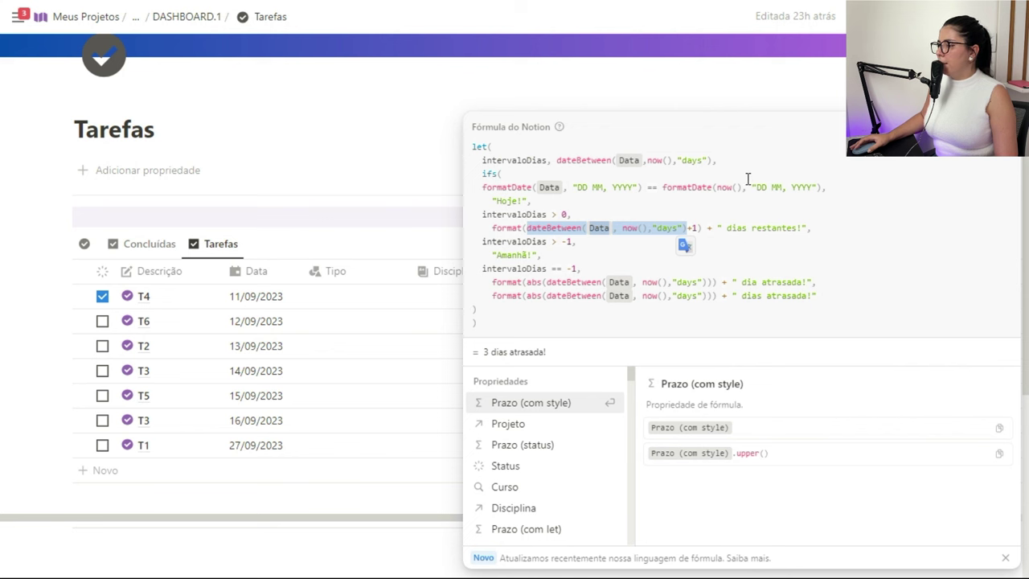
{"action": "type", "text": "intervaloDias"}
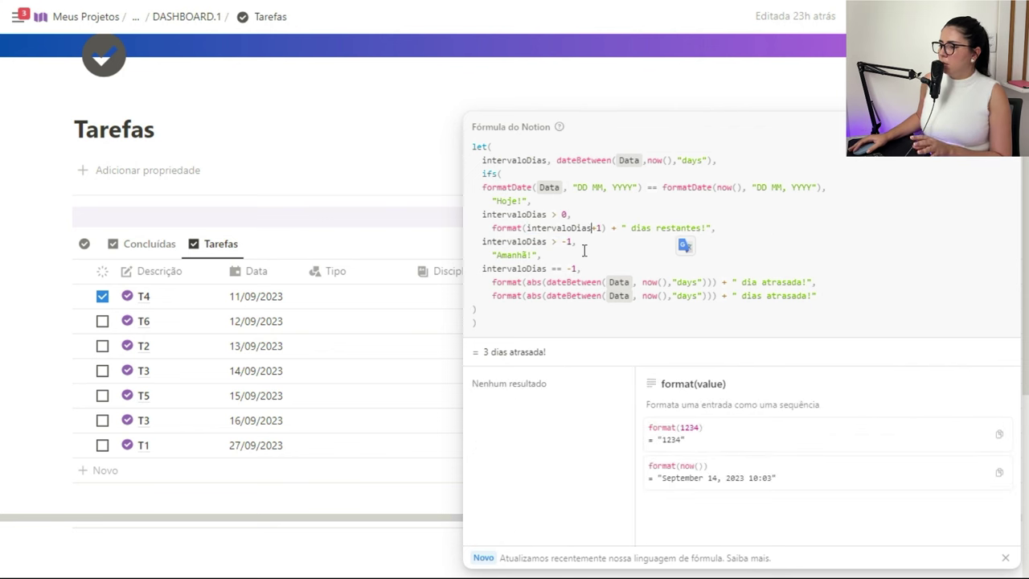
{"action": "left_click_drag", "start_coordinate": [547, 283], "coordinate": [711, 282]}
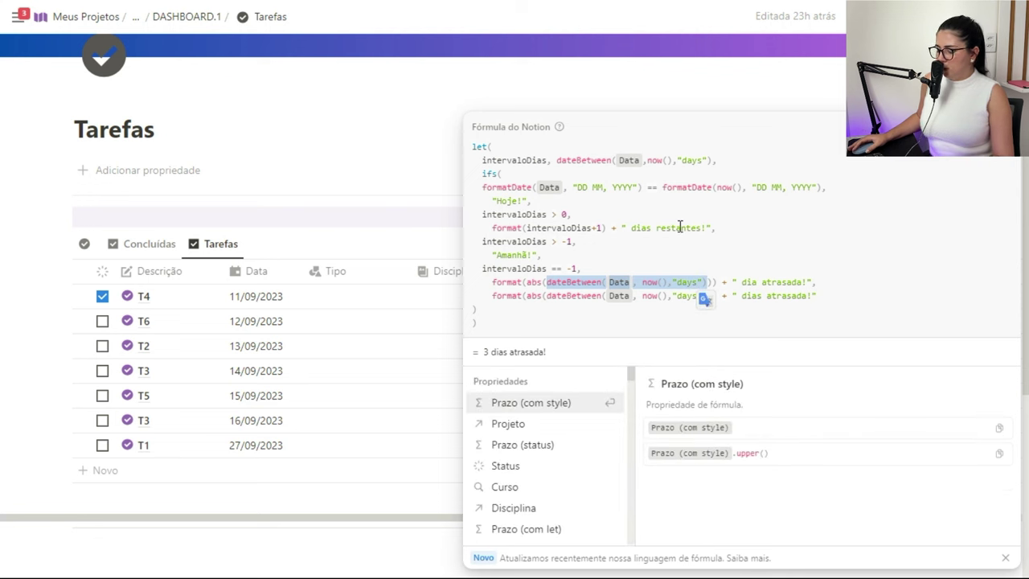
{"action": "type", "text": "intervaloDias"}
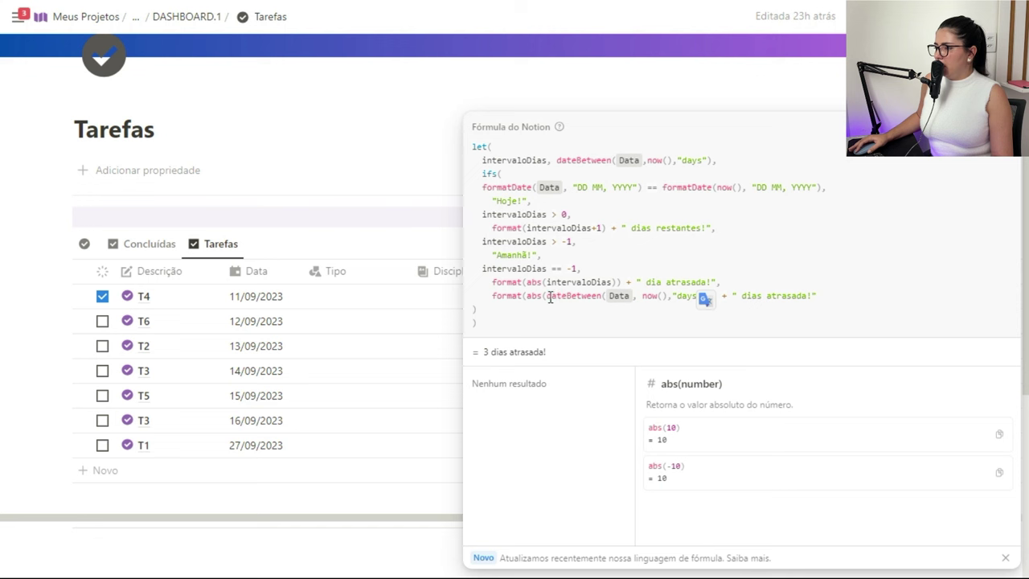
{"action": "left_click_drag", "start_coordinate": [547, 296], "coordinate": [711, 296]}
{"action": "type", "text": "intervaloDias"}
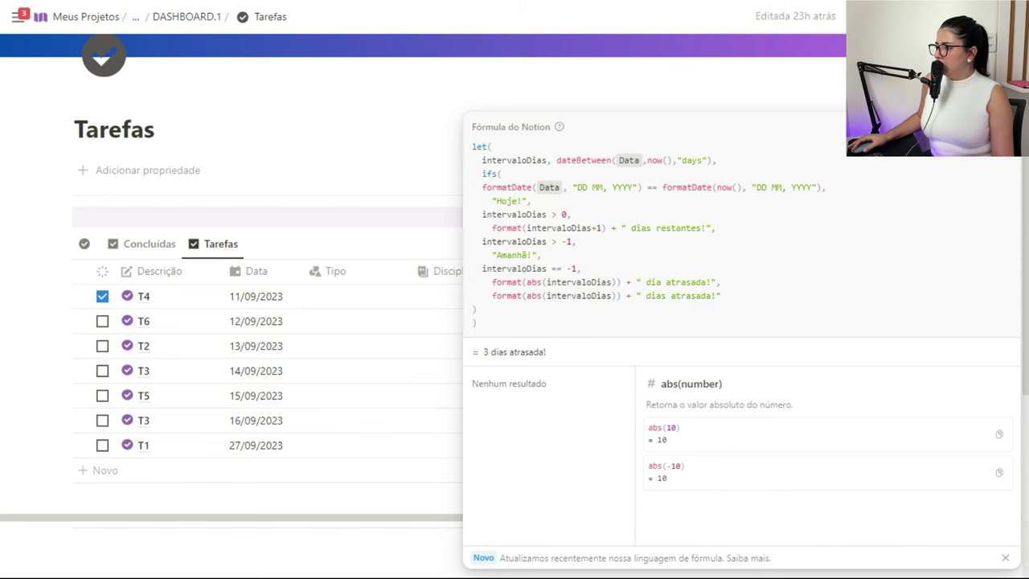
{"action": "key", "text": "Escape"}
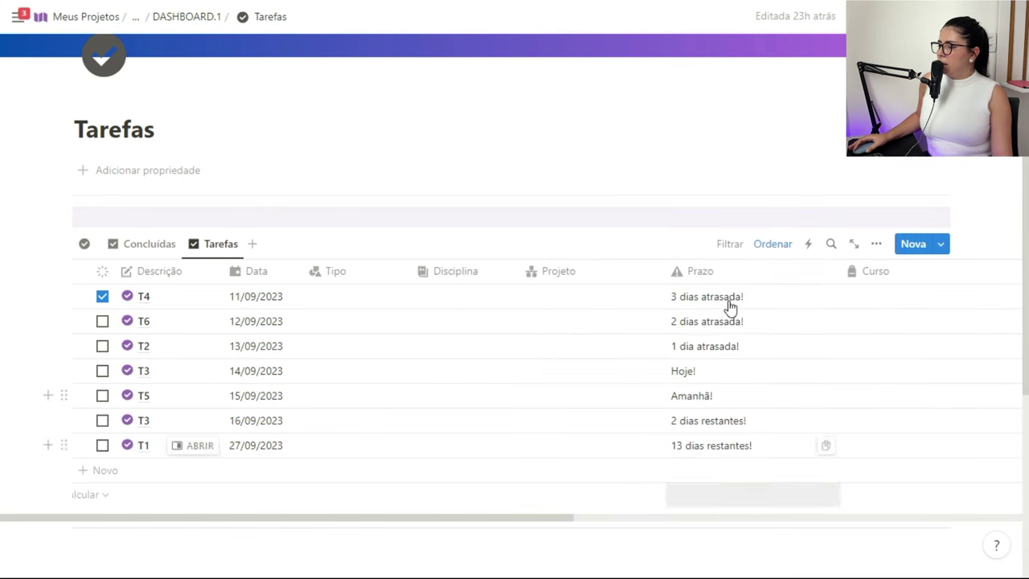
{"action": "left_click", "coordinate": [741, 323]}
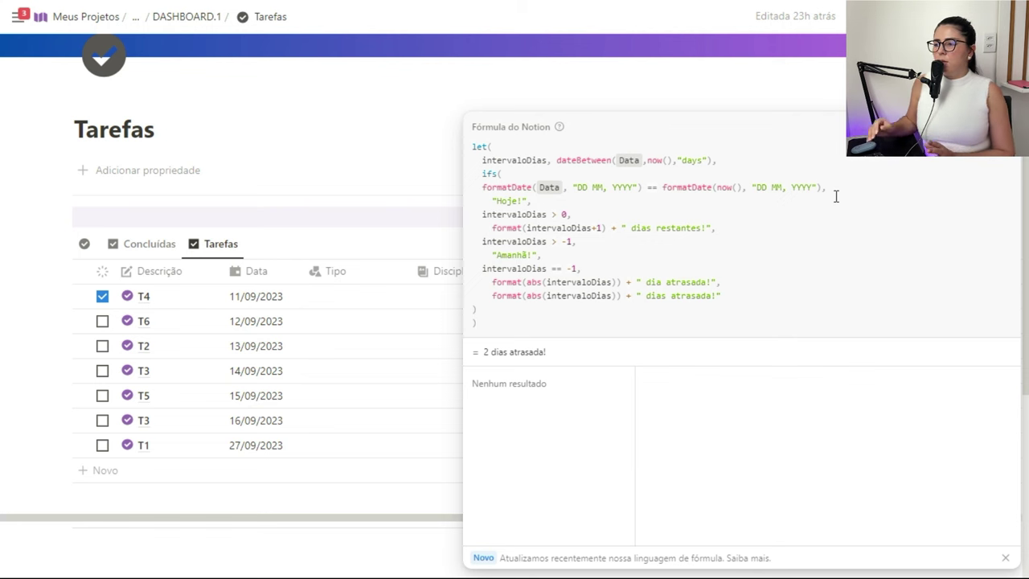
{"action": "key", "text": "Escape"}
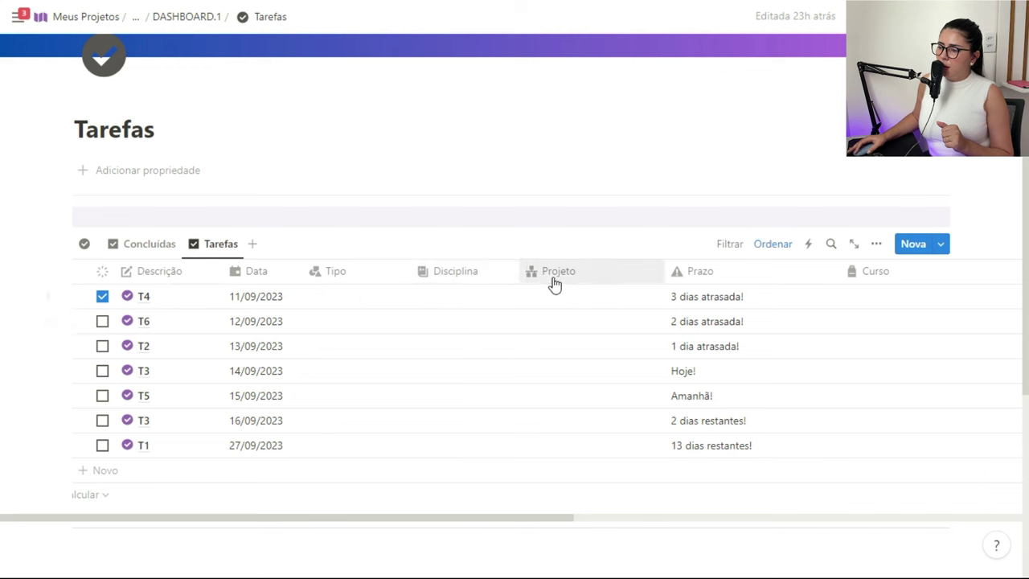
- Reopen the Prazo formula and put an orange circle emoji 🟠 and a space before Hoje! in its result text
{"action": "left_click", "coordinate": [705, 300]}
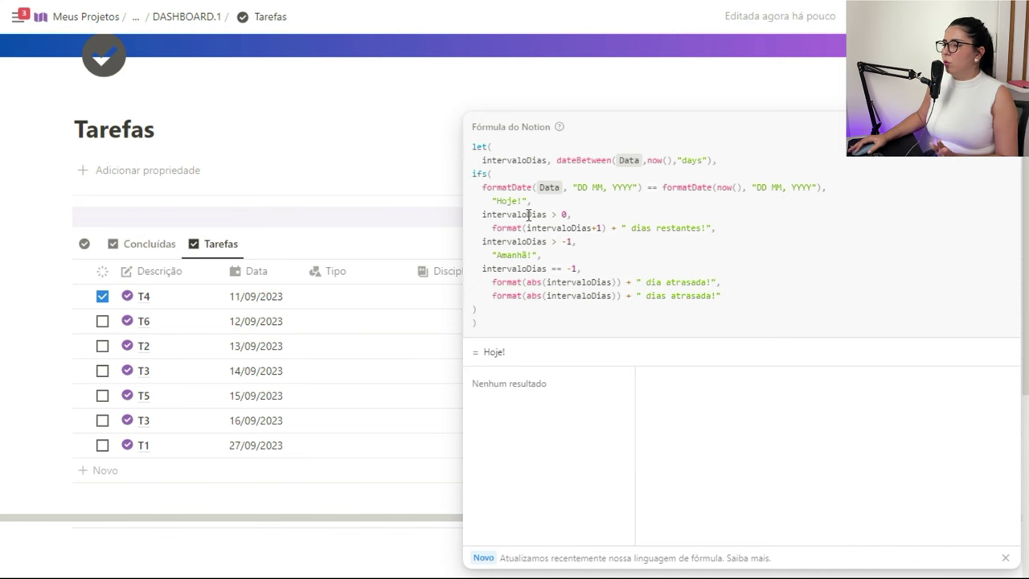
{"action": "left_click", "coordinate": [500, 197]}
{"action": "type", "text": "🟢🔴🟠🟡"}
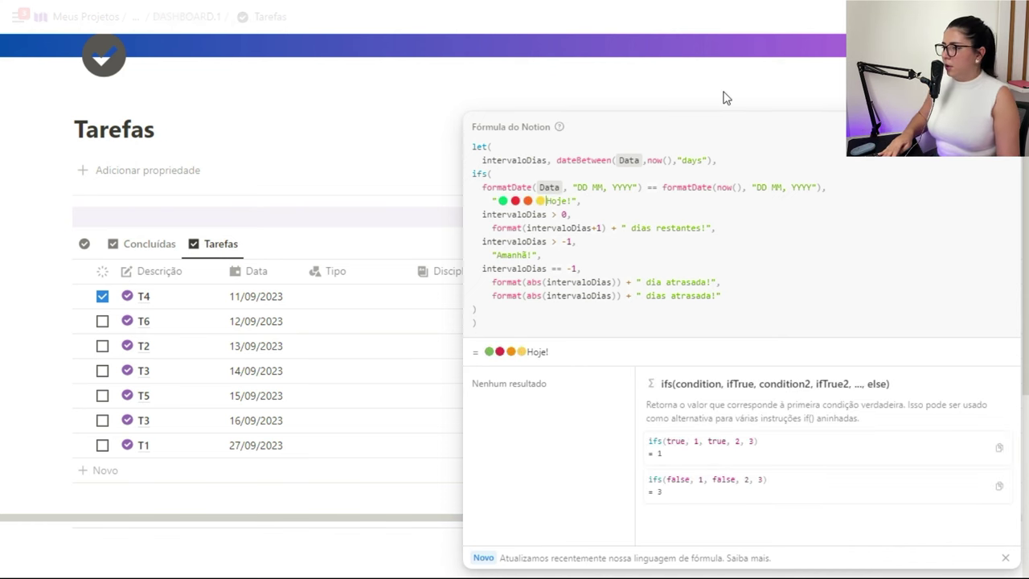
{"action": "key", "text": "BackSpace"}
{"action": "key", "text": "Left"}
{"action": "key", "text": "BackSpace"}
{"action": "key", "text": "BackSpace"}
- Put a yellow circle emoji 🟡 and a space before Amanhã! in its result text, and save the formula
{"action": "key", "text": "Down"}
{"action": "key", "text": "Down"}
{"action": "key", "text": "Down"}
{"action": "key", "text": "Down"}
{"action": "type", "text": "🟢🔴🟠🟡"}
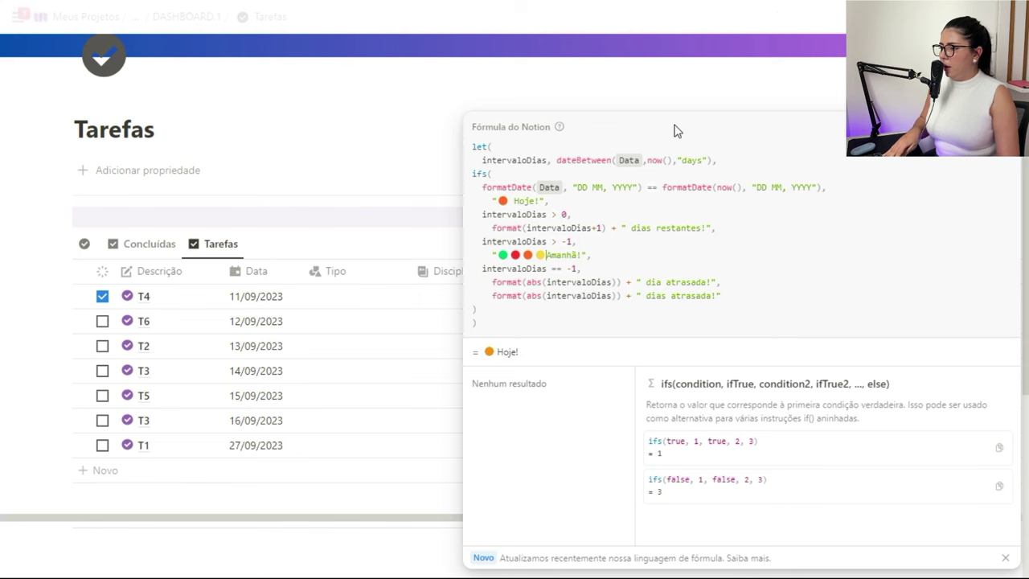
{"action": "key", "text": "BackSpace"}
{"action": "key", "text": "BackSpace"}
{"action": "key", "text": "BackSpace"}
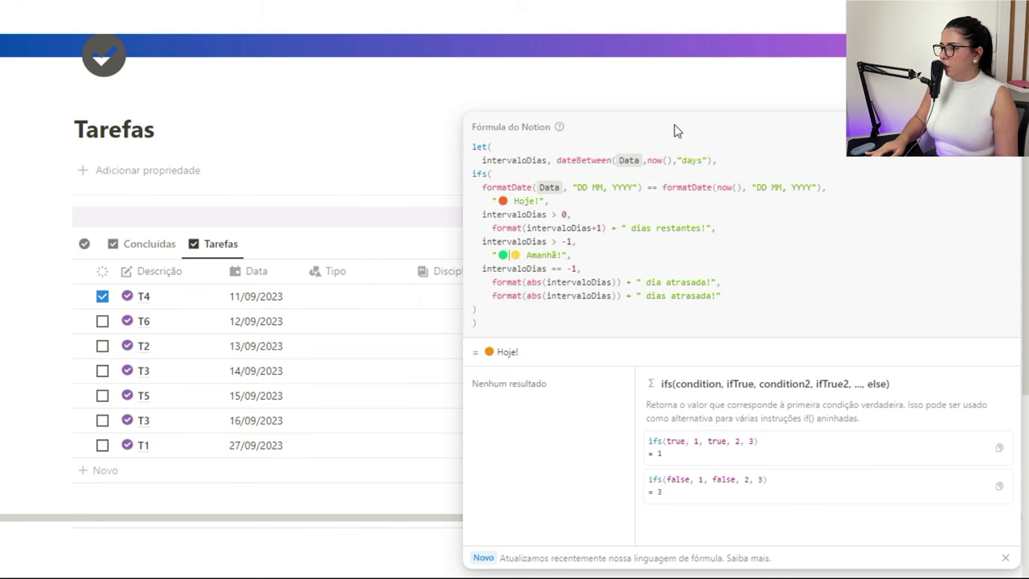
{"action": "left_click", "coordinate": [579, 268]}
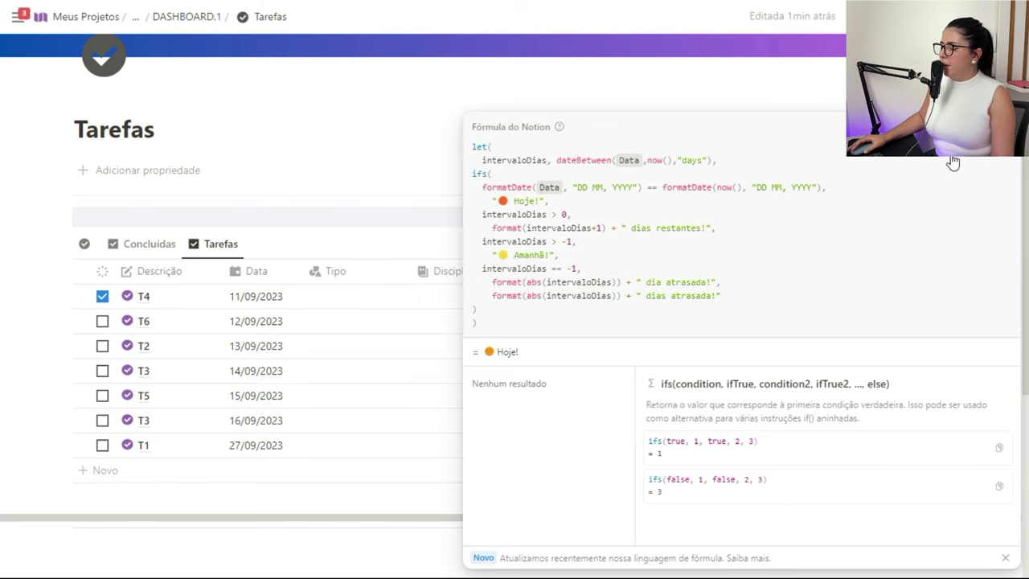
{"action": "key", "text": "Escape"}
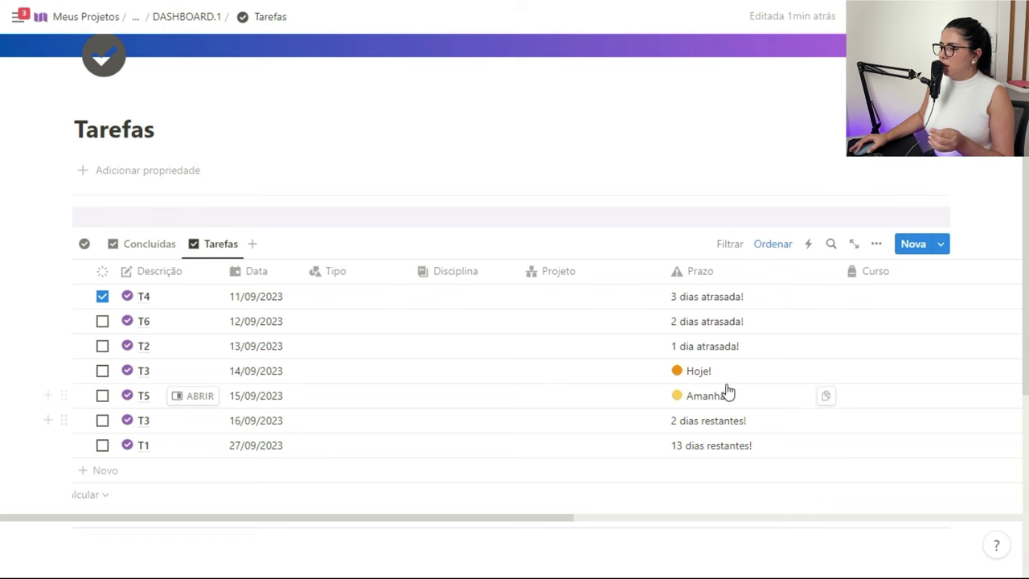
- Reopen the Prazo formula and prefix the " dia atrasada!" result with "🔴" + before its format function
{"action": "left_click", "coordinate": [732, 374]}
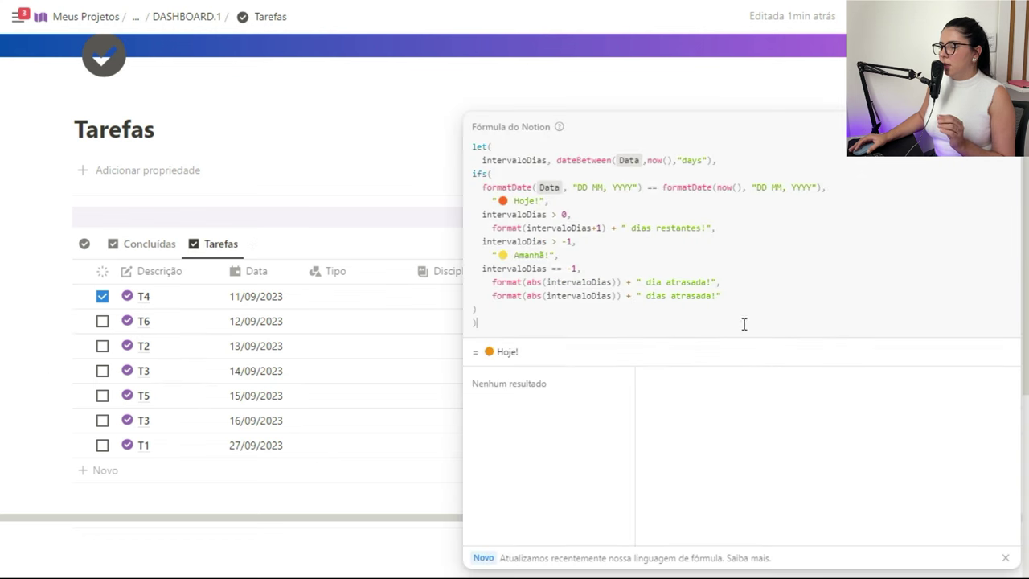
{"action": "left_click", "coordinate": [644, 282]}
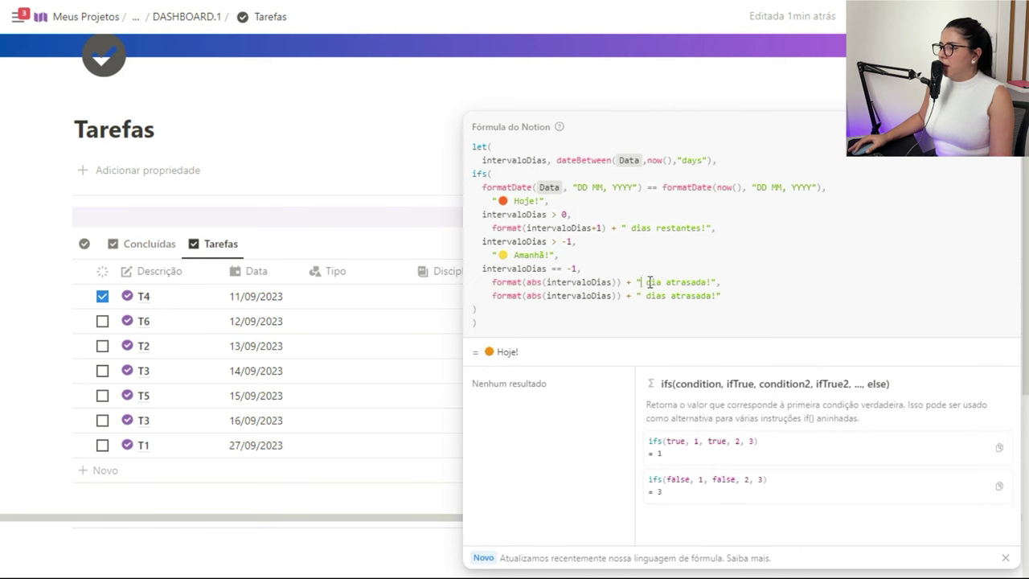
{"action": "left_click", "coordinate": [494, 282]}
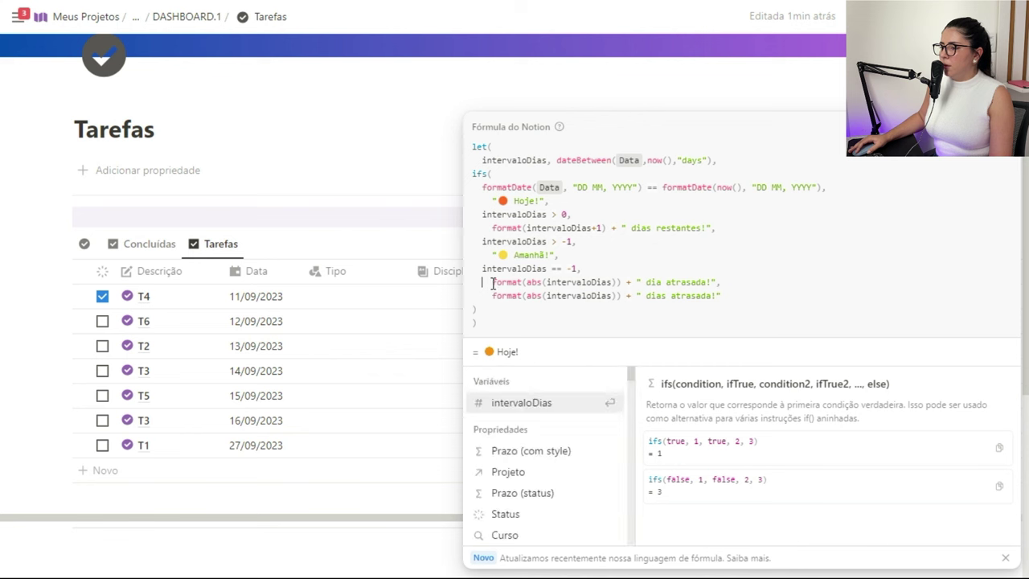
{"action": "type", "text": "\"\" +"}
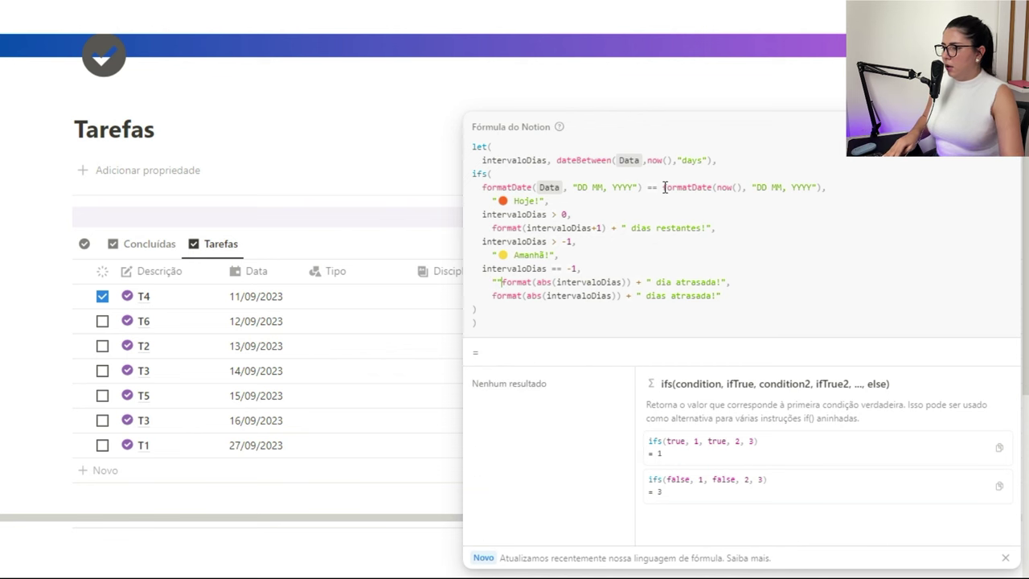
{"action": "left_click", "coordinate": [498, 282]}
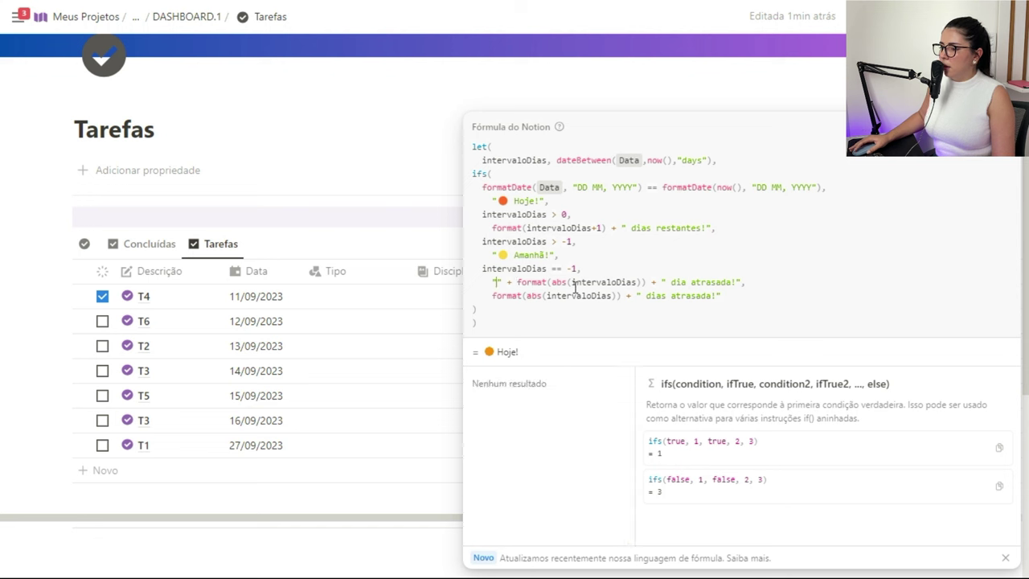
{"action": "type", "text": "🟢🔴🟠🟡"}
{"action": "key", "text": "BackSpace"}
{"action": "key", "text": "BackSpace"}
{"action": "key", "text": "BackSpace"}
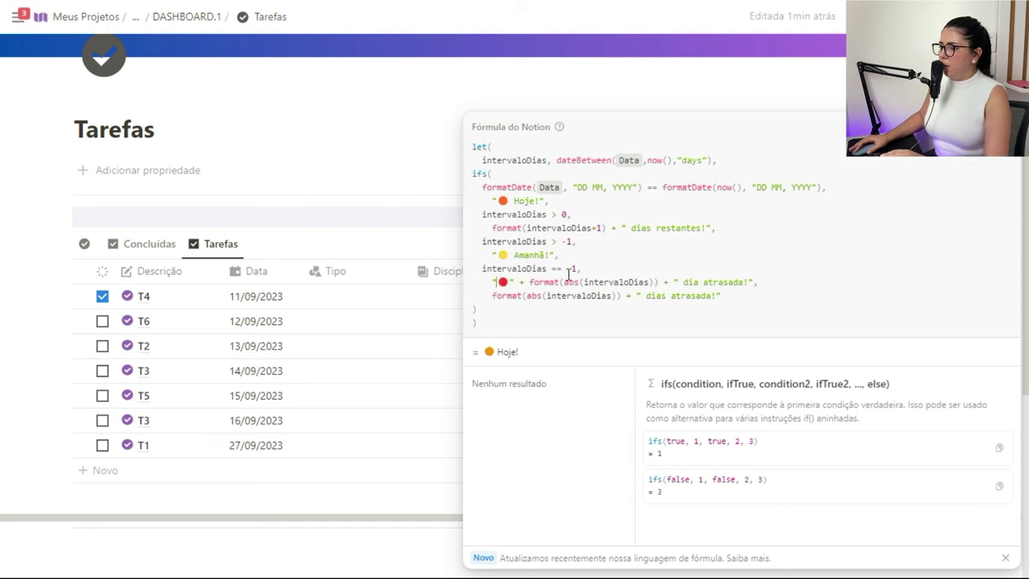
- Prefix the fallback " dias atrasada!" result with "🔴" + before its format function, and save the formula
{"action": "left_click", "coordinate": [492, 296]}
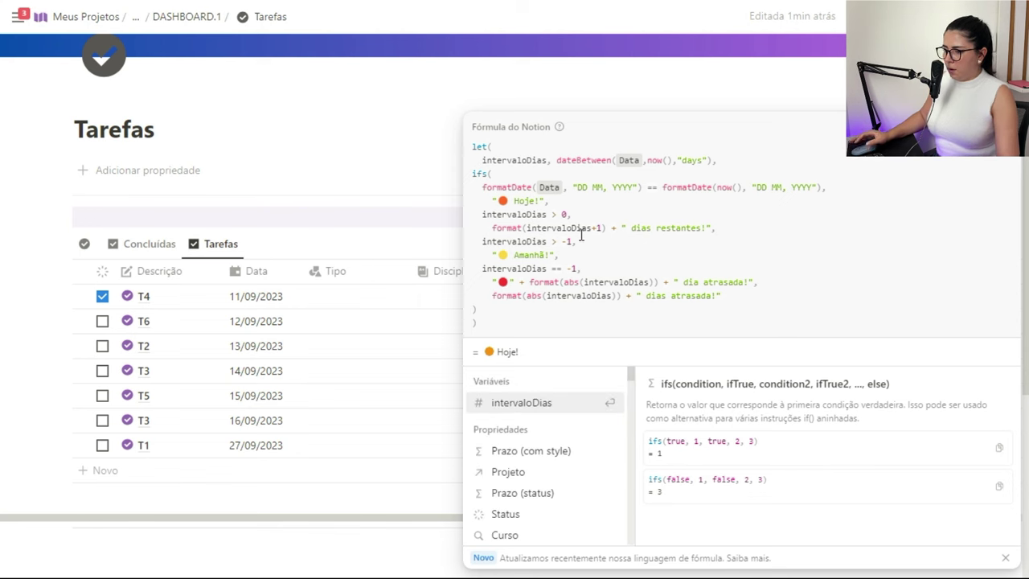
{"action": "type", "text": "\"🔴"}
{"action": "type", "text": "\" +"}
{"action": "key", "text": "Escape"}
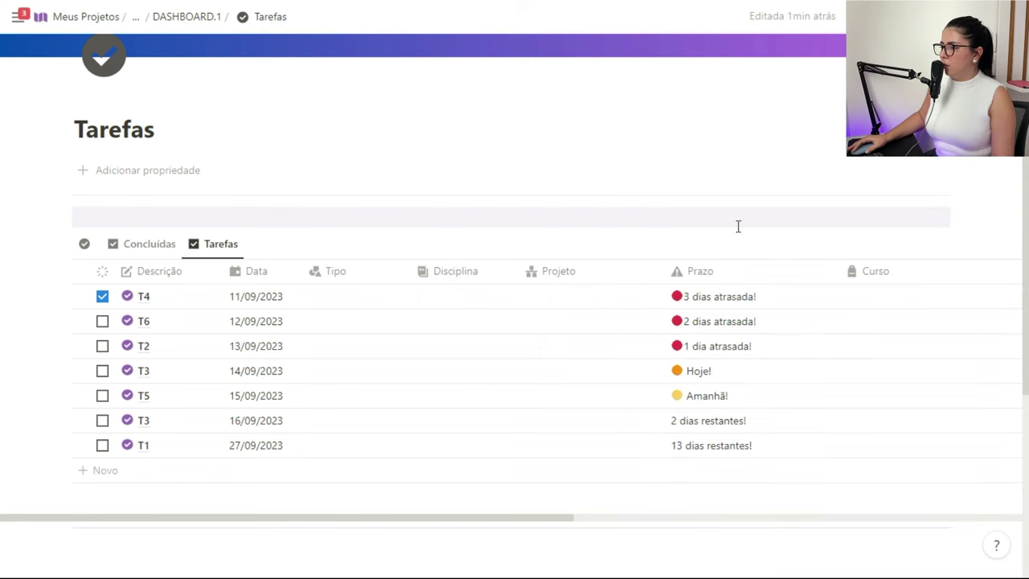
- Add a space after the red circle in both overdue results of the Prazo formula and save it
{"action": "left_click", "coordinate": [719, 295]}
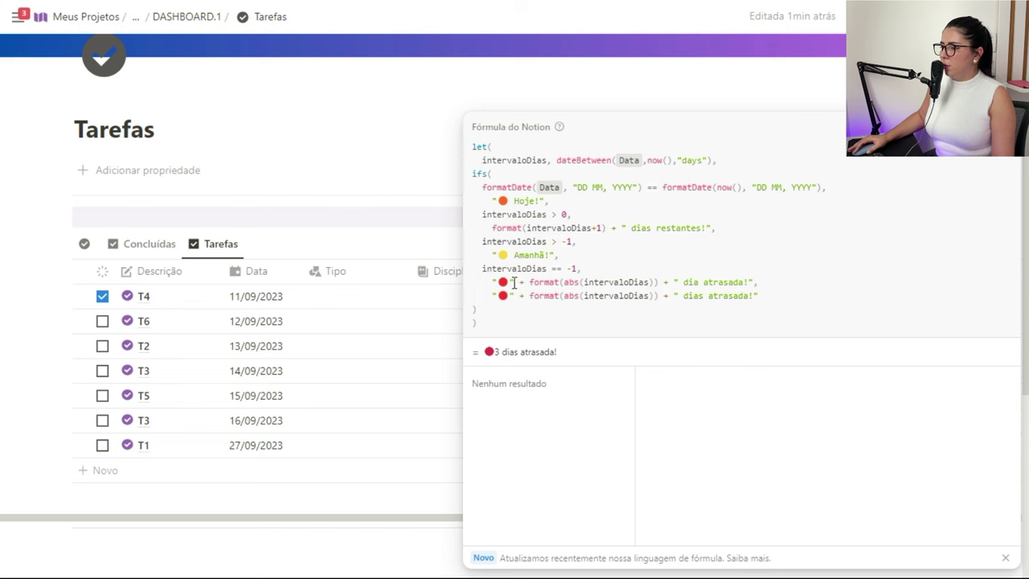
{"action": "left_click", "coordinate": [510, 283]}
{"action": "left_click", "coordinate": [509, 296]}
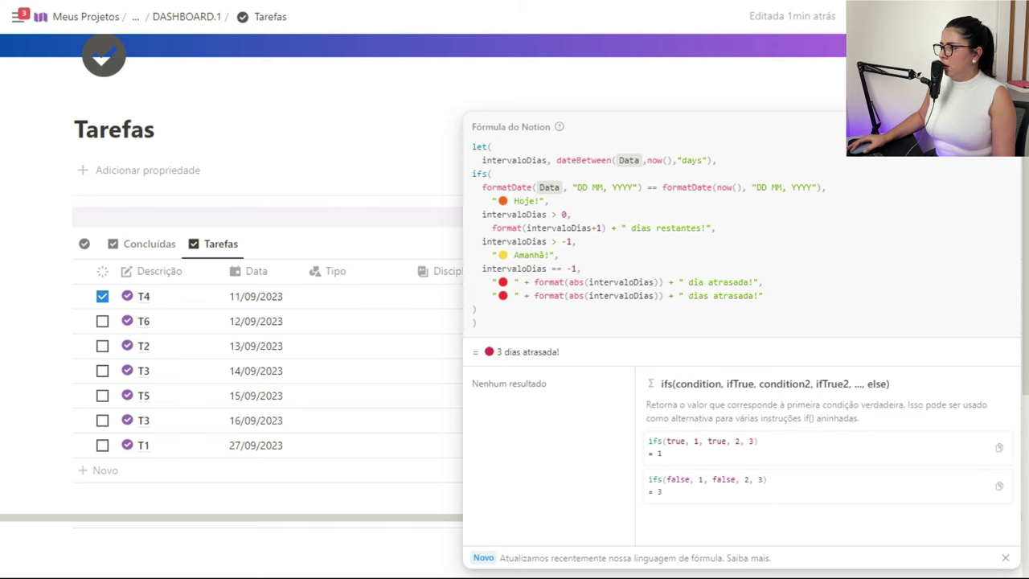
{"action": "key", "text": "Escape"}
- Prefix the " dias restantes!" result with "🟢 " + before its format function, and save the Prazo formula
{"action": "left_click", "coordinate": [714, 421]}
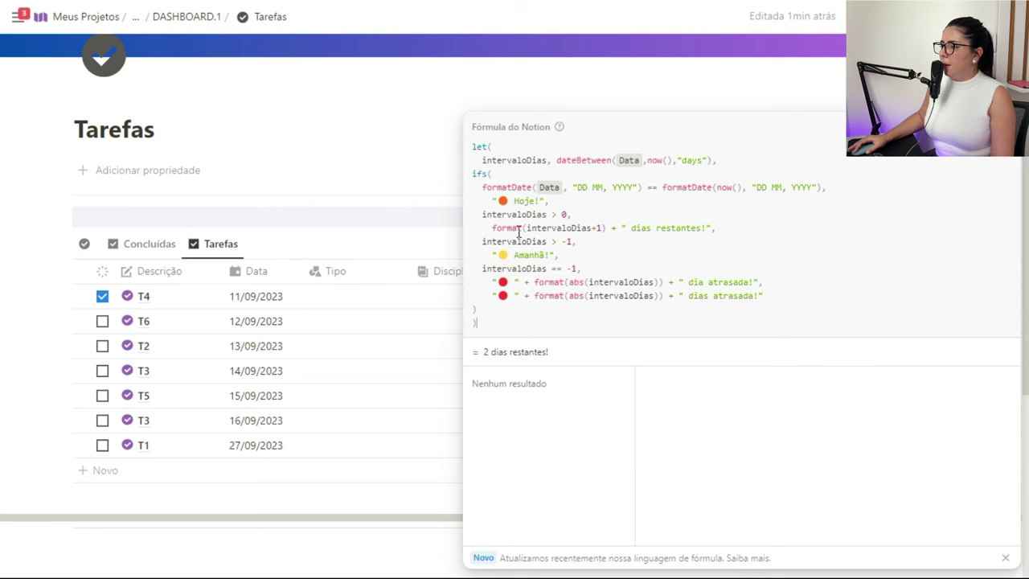
{"action": "type", "text": "\"\""}
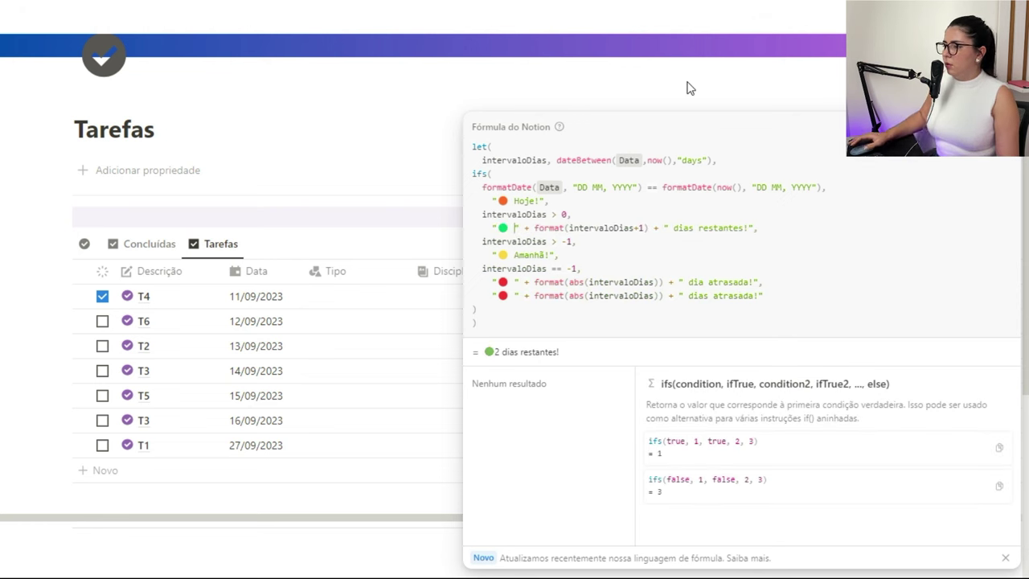
{"action": "key", "text": "Escape"}
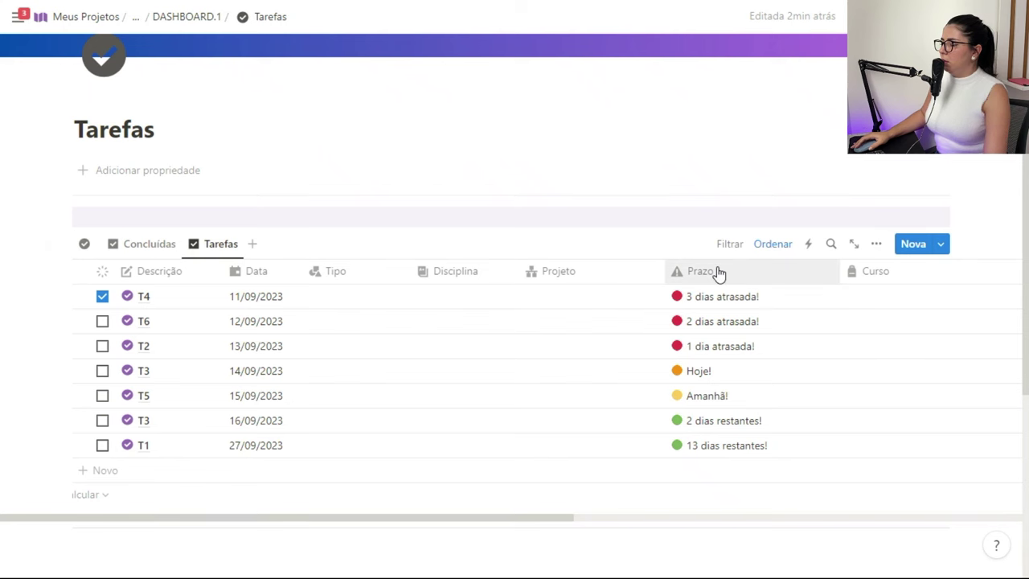
- Duplicate the Prazo property in the Tarefas table
{"action": "left_click", "coordinate": [718, 272]}
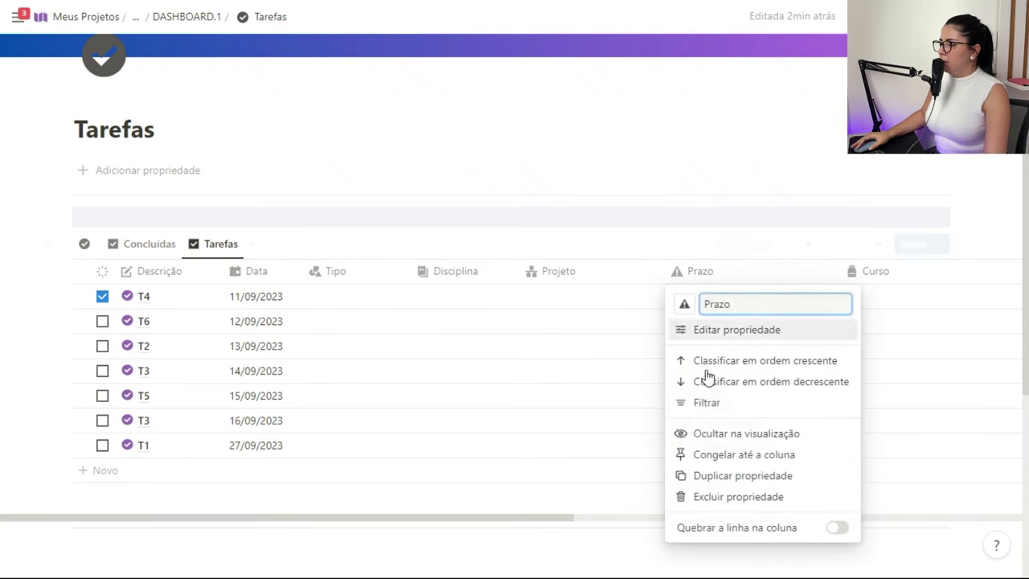
{"action": "left_click", "coordinate": [712, 478]}
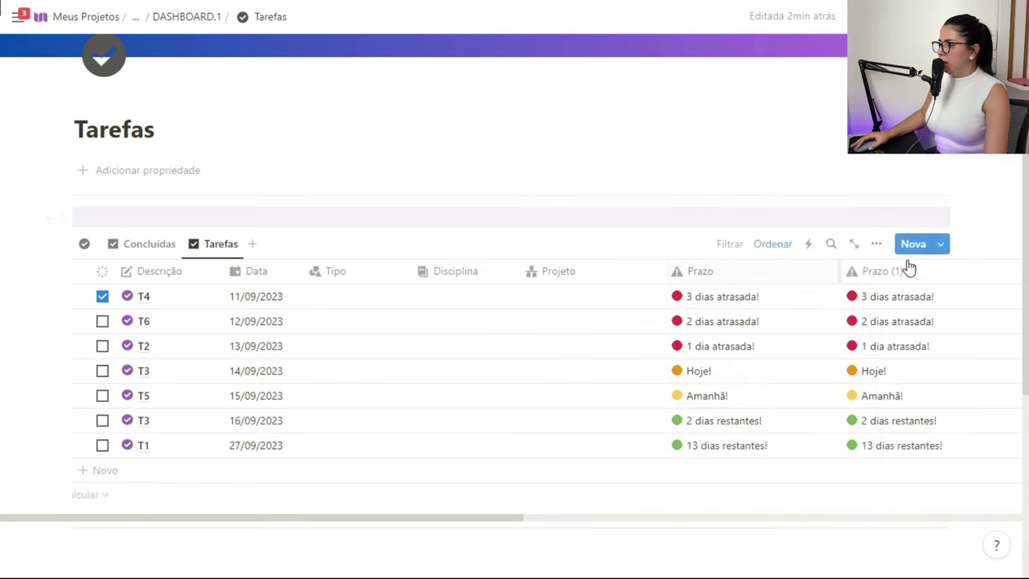
- Wrap the "Hoje!" result in a style() function in the duplicated Prazo (1) formula
{"action": "left_click", "coordinate": [695, 451]}
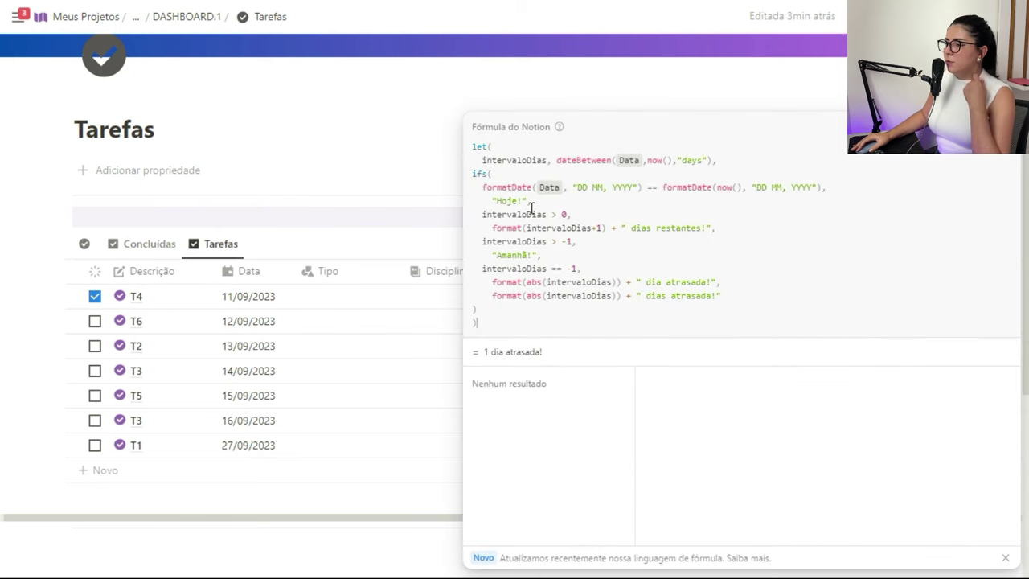
{"action": "left_click", "coordinate": [492, 201]}
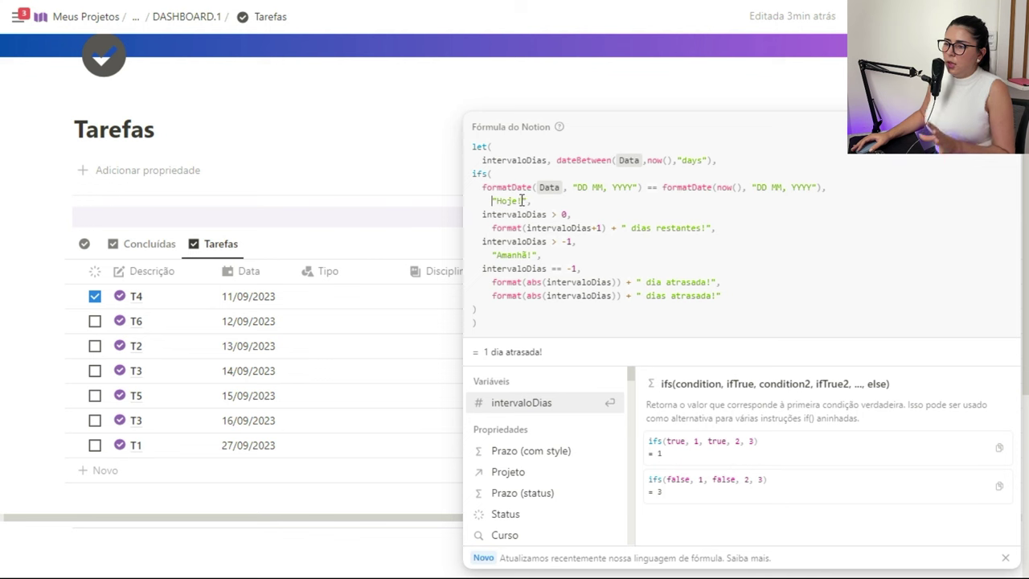
{"action": "type", "text": "style"}
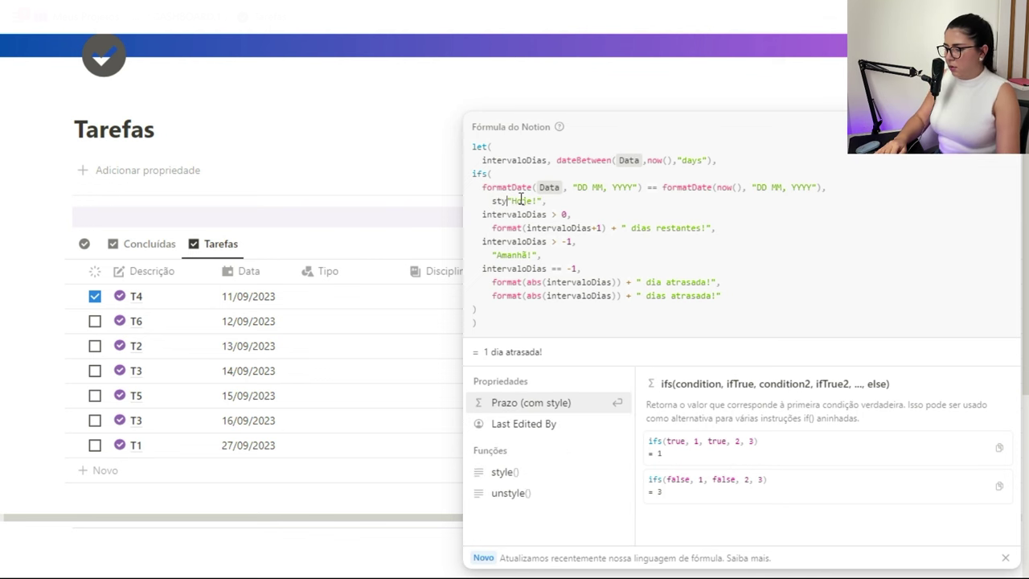
{"action": "type", "text": "("}
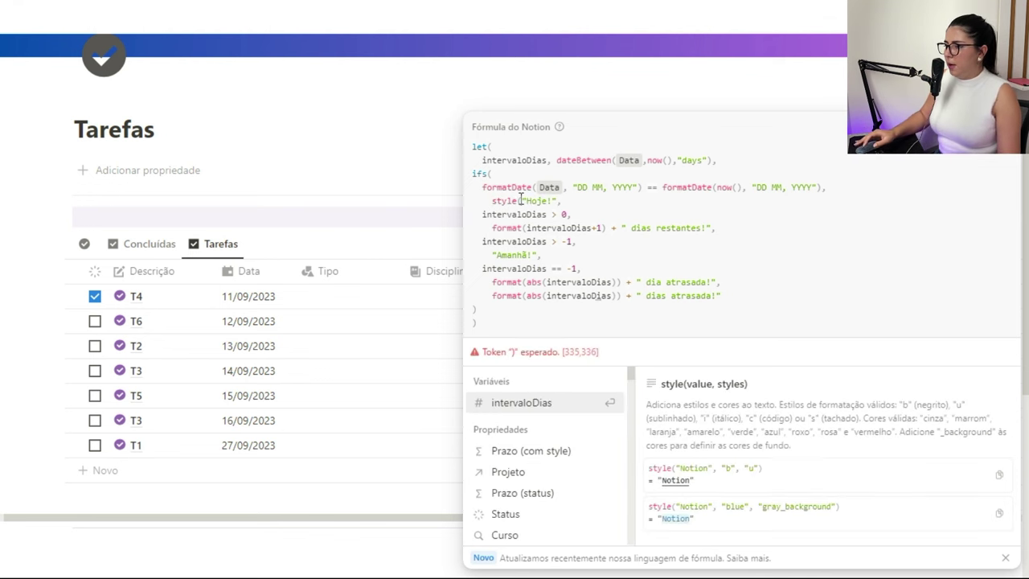
{"action": "key", "text": "Right"}
{"action": "key", "text": "Right"}
{"action": "key", "text": "Right"}
{"action": "key", "text": "Right"}
{"action": "key", "text": "Right"}
{"action": "key", "text": "Right"}
{"action": "key", "text": "Right"}
{"action": "type", "text": ")"}
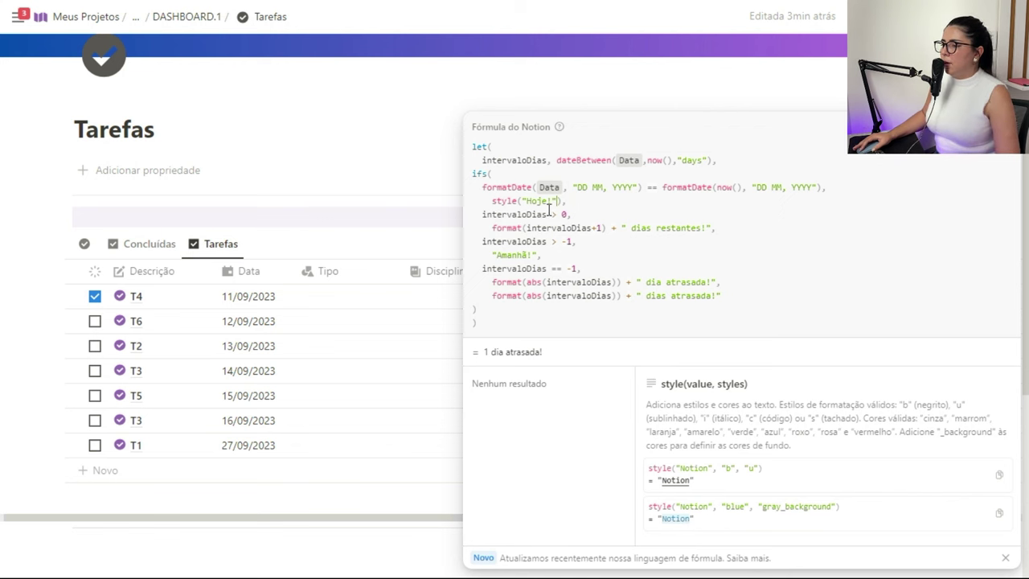
- Add the "b" and "yellow" style arguments to the "Hoje!" result and save the Prazo (1) formula
{"action": "type", "text": ", \"b\","}
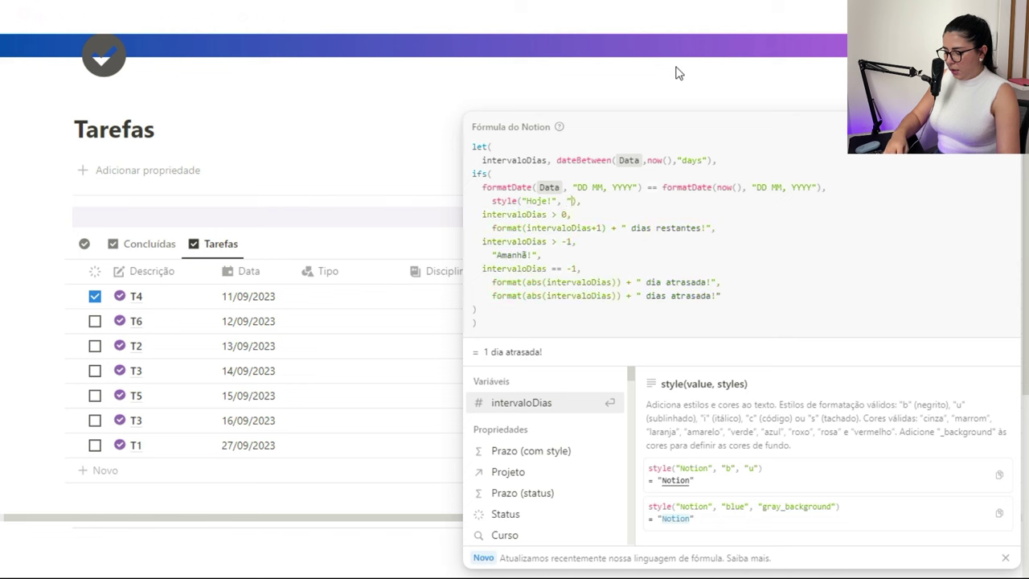
{"action": "type", "text": " \""}
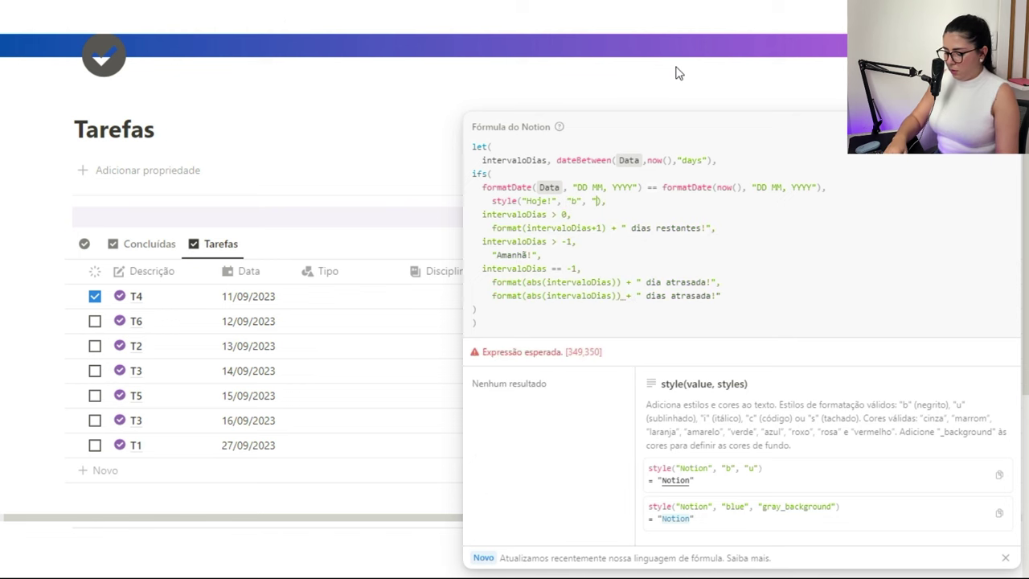
{"action": "type", "text": "yelloe"}
{"action": "key", "text": "BackSpace"}
{"action": "type", "text": "w\""}
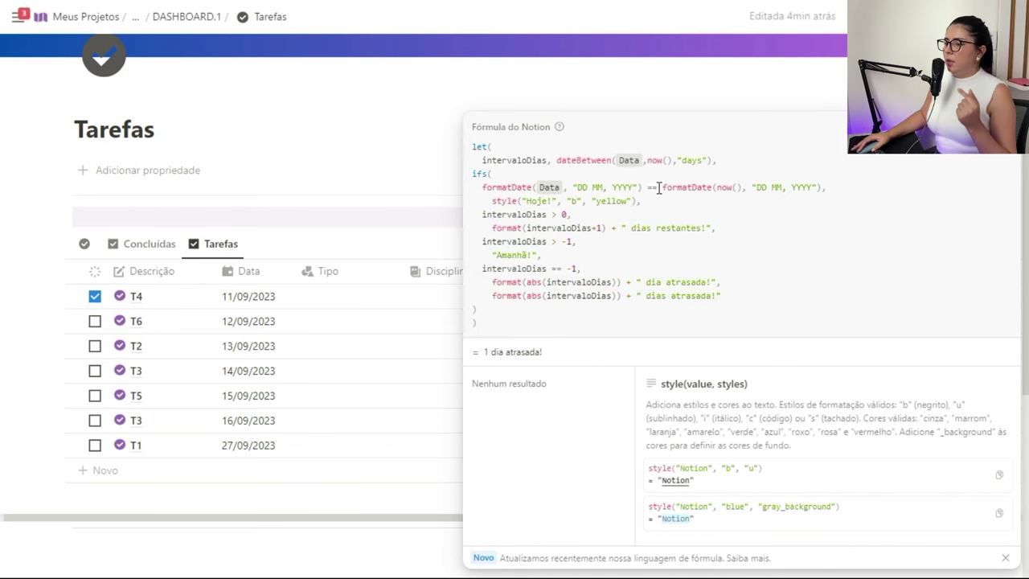
{"action": "key", "text": "Escape"}
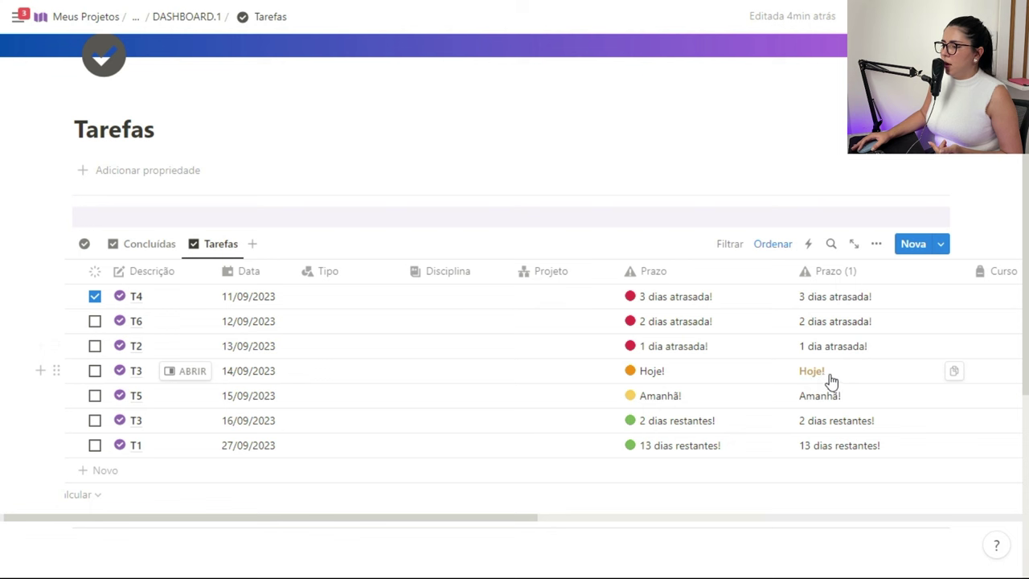
- Wrap the "Amanhã!" result of the Prazo (1) formula in style() with the arguments "b" and "blue"
{"action": "left_click", "coordinate": [839, 398]}
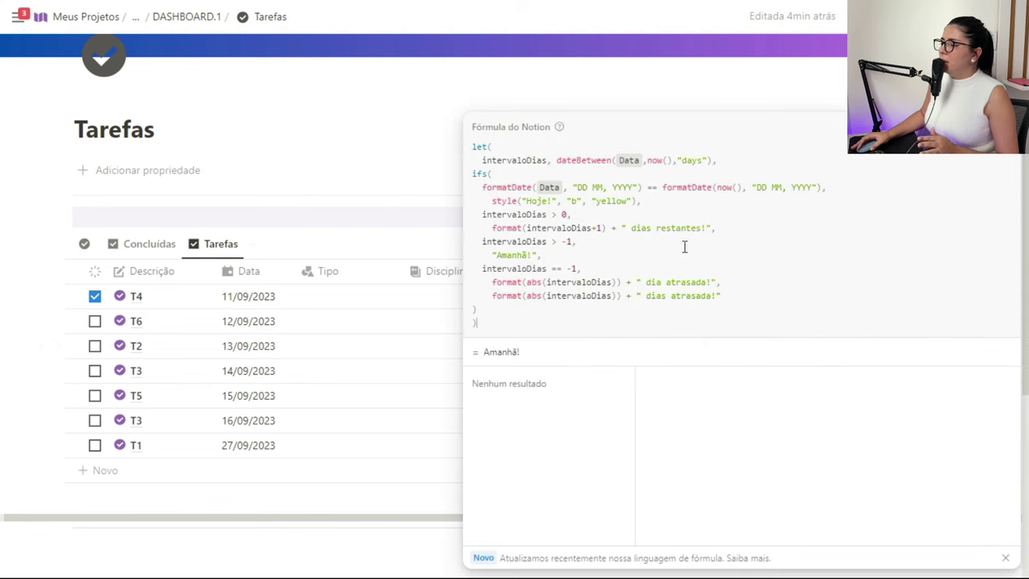
{"action": "left_click", "coordinate": [493, 255]}
{"action": "type", "text": "style"}
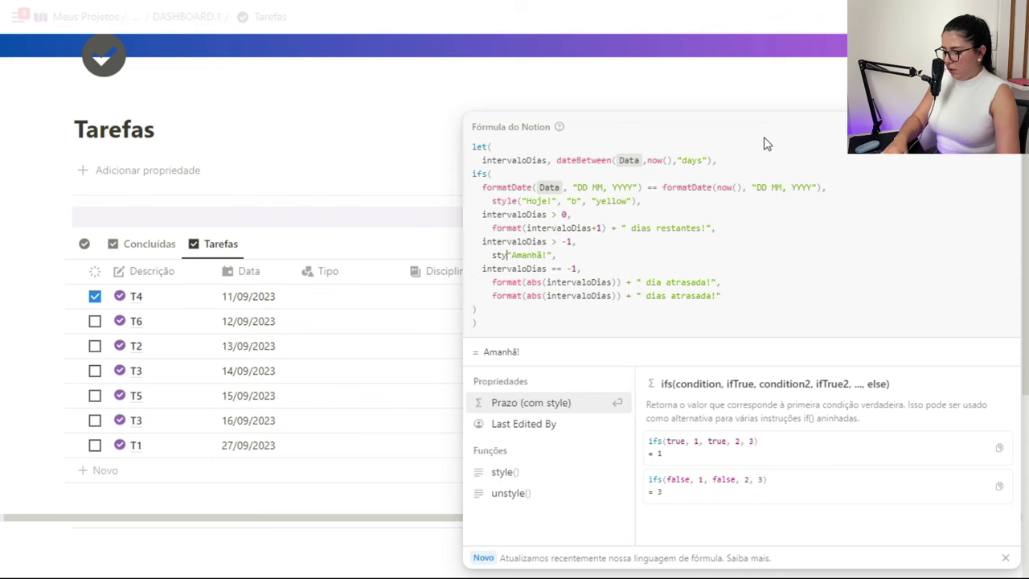
{"action": "type", "text": "("}
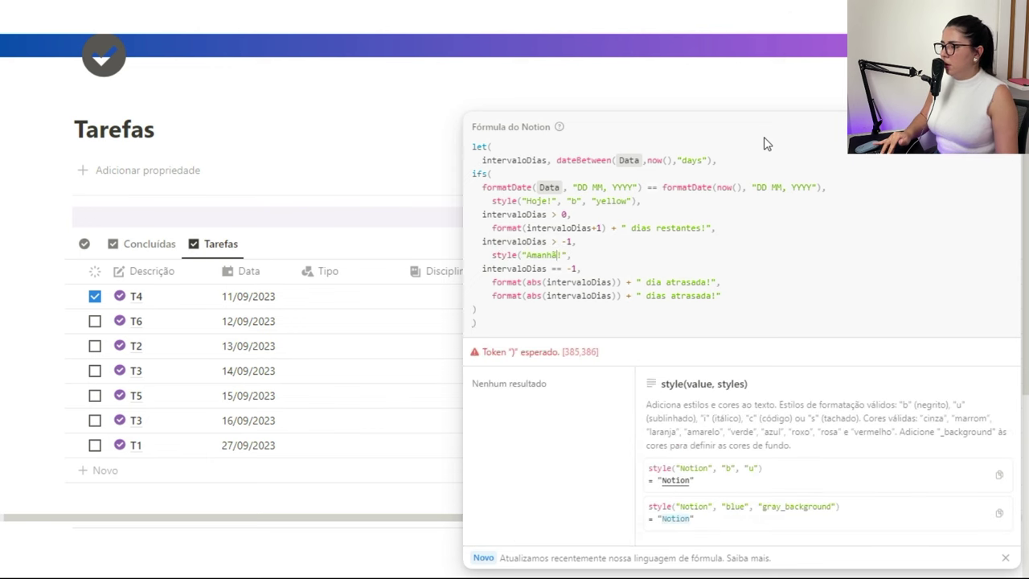
{"action": "type", "text": ")"}
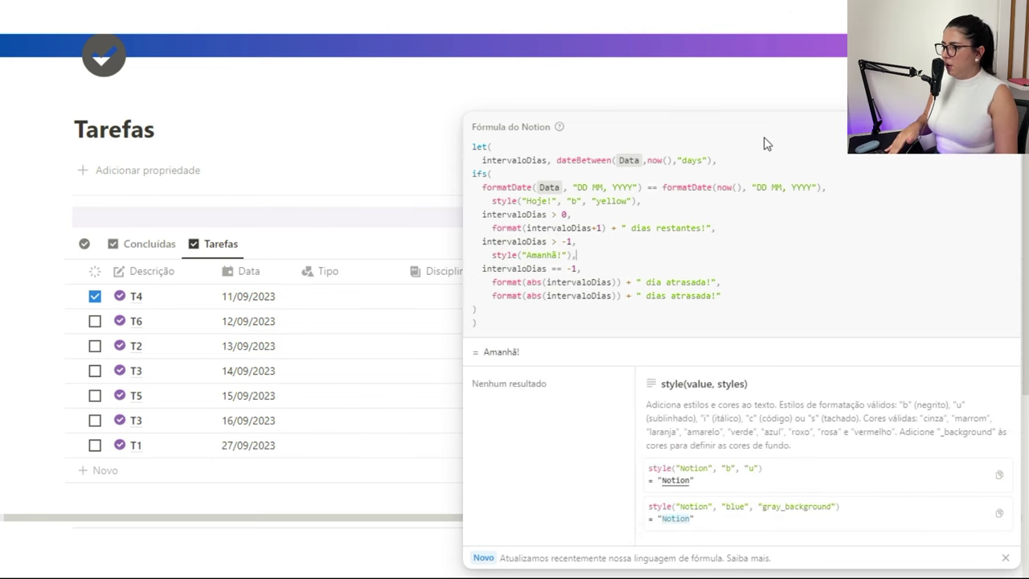
{"action": "key", "text": "Left"}
{"action": "key", "text": "Left"}
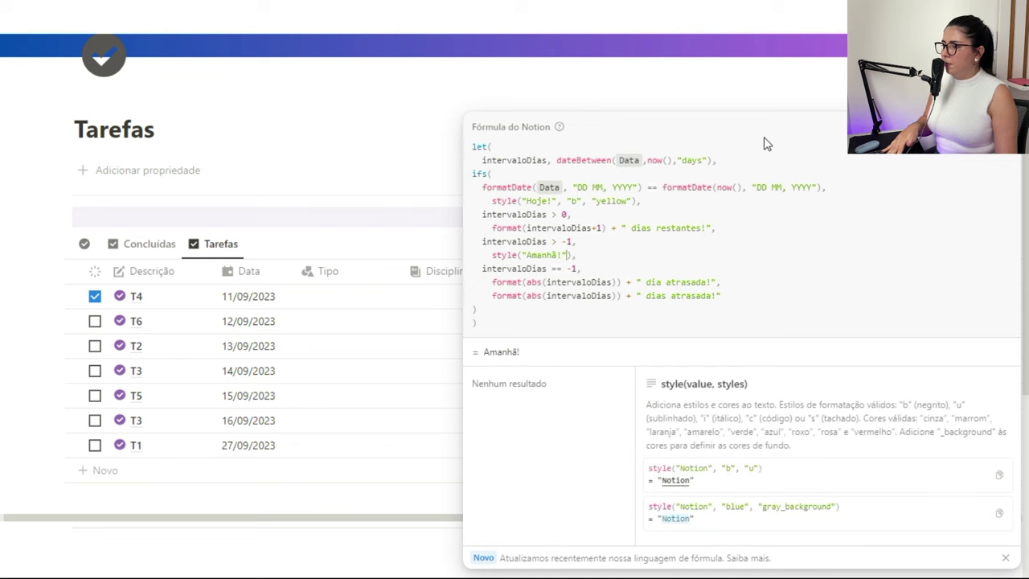
{"action": "type", "text": ", \"b\", \"blue\""}
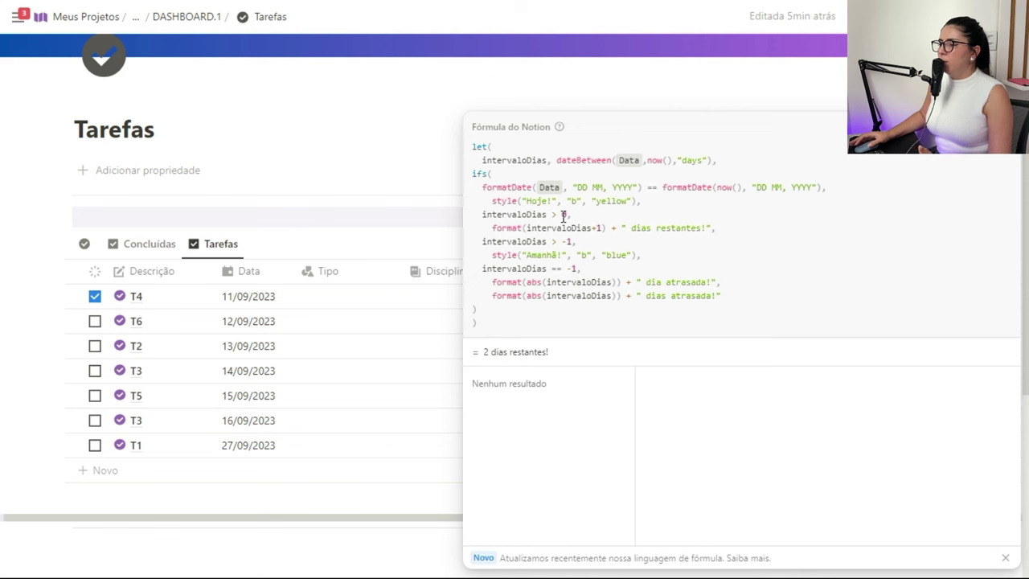
- Wrap the whole " dias restantes!" result, including its format function, in style() with the arguments "b" and "green"
{"action": "left_click", "coordinate": [632, 228]}
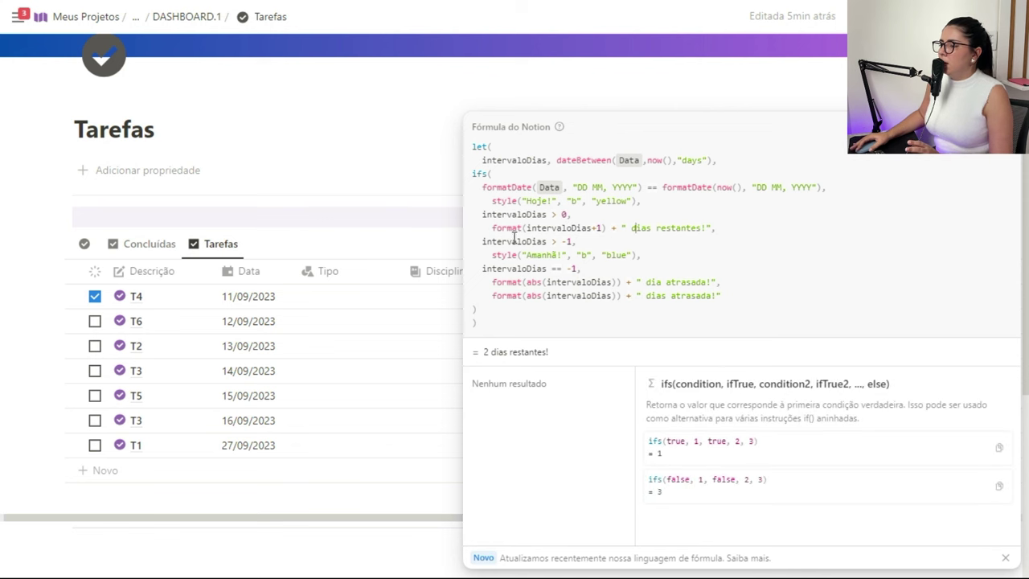
{"action": "left_click", "coordinate": [492, 228]}
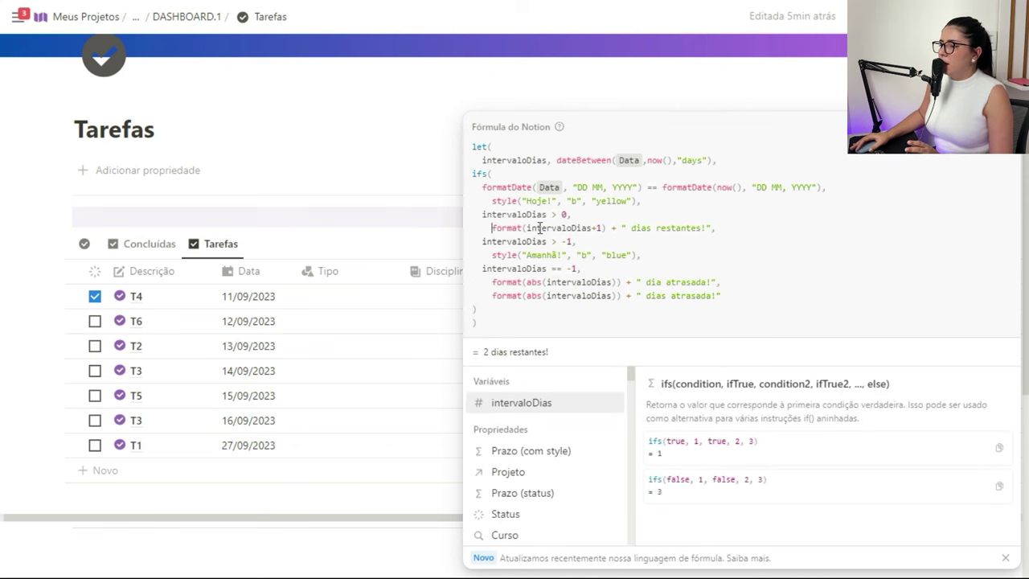
{"action": "left_click", "coordinate": [713, 228]}
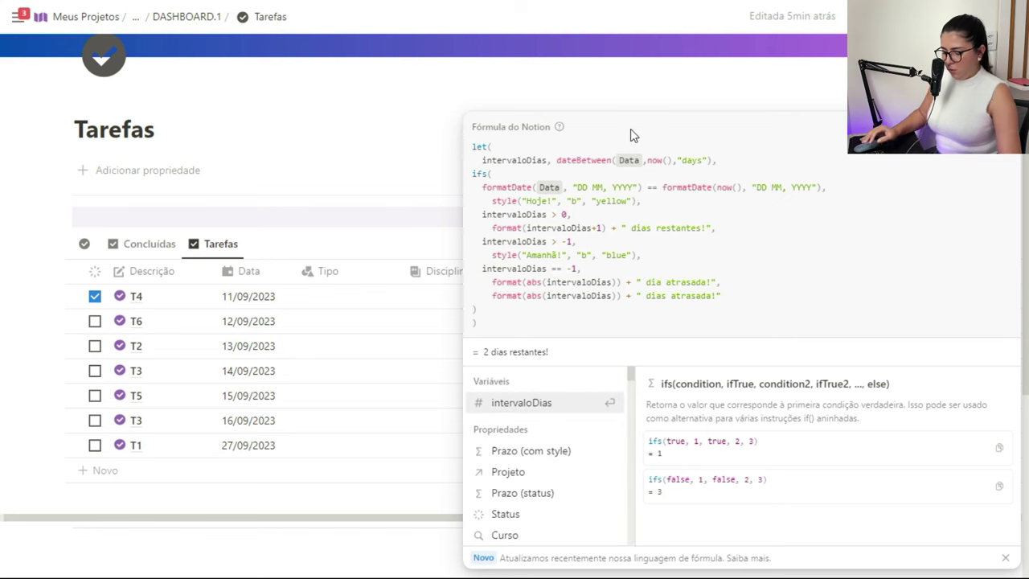
{"action": "type", "text": "style"}
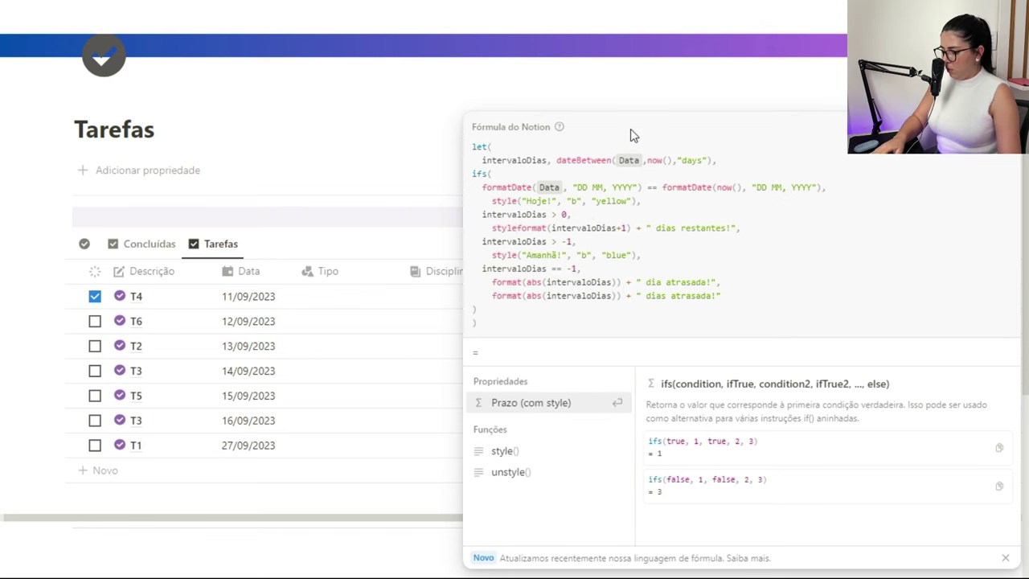
{"action": "type", "text": "("}
{"action": "left_click", "coordinate": [741, 228]}
{"action": "type", "text": ")"}
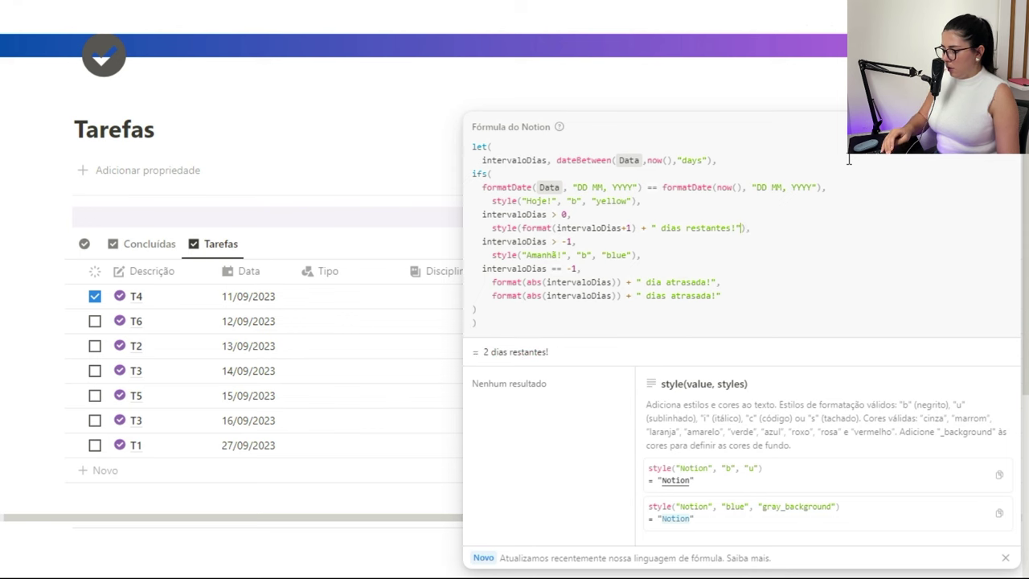
{"action": "key", "text": "Left"}
{"action": "type", "text": ", \"b\""}
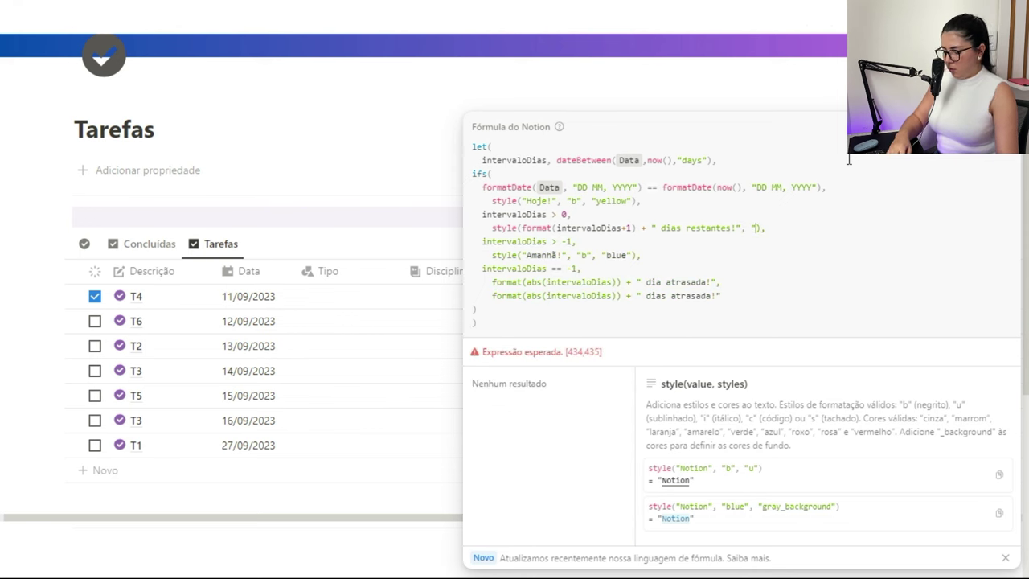
{"action": "type", "text": ", \"green"}
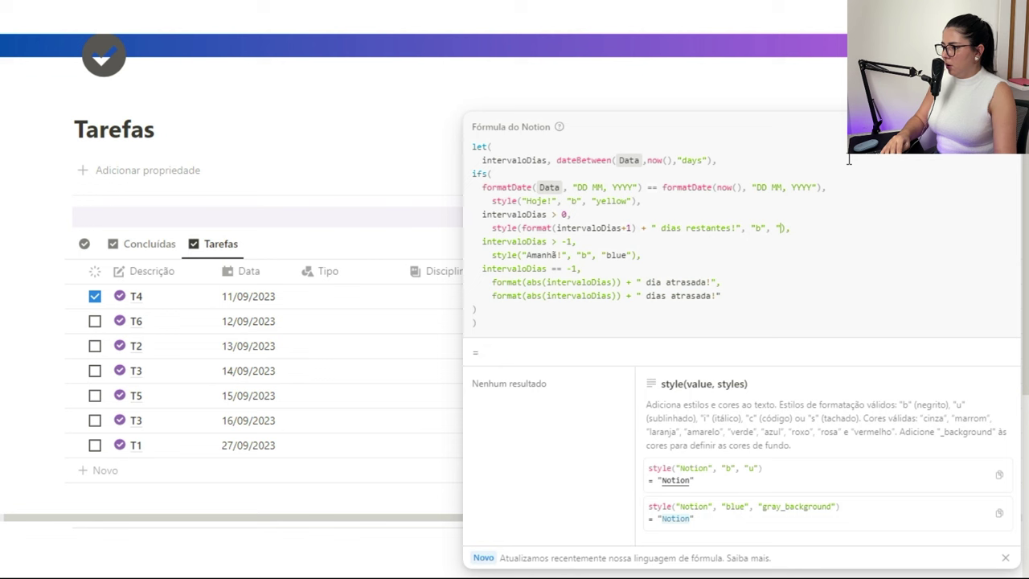
{"action": "type", "text": "\""}
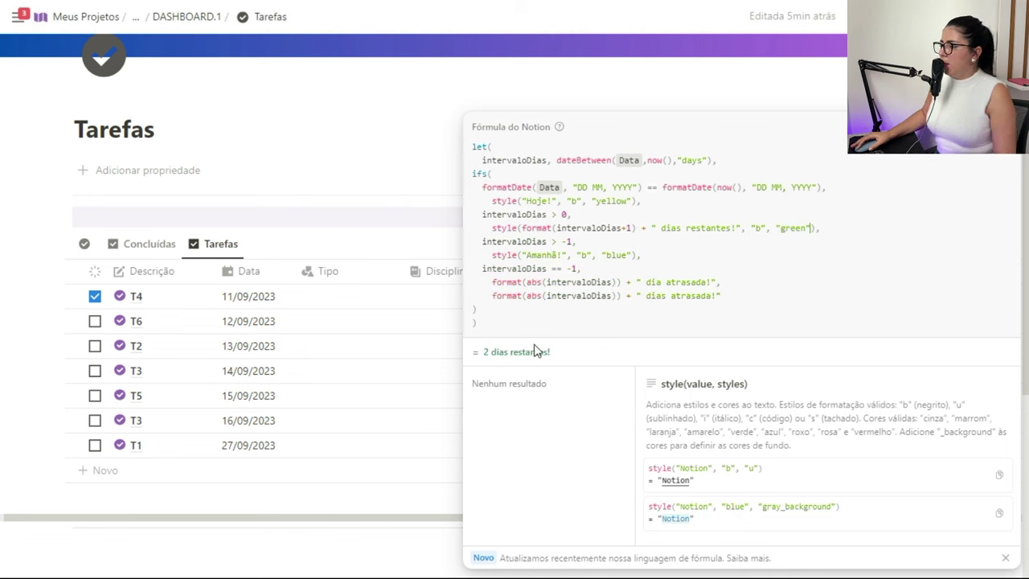
- Wrap both overdue results, " dia atrasada!" and " dias atrasada!", in style() with "b" and "red", and save the Prazo (1) formula
{"action": "left_click", "coordinate": [494, 283]}
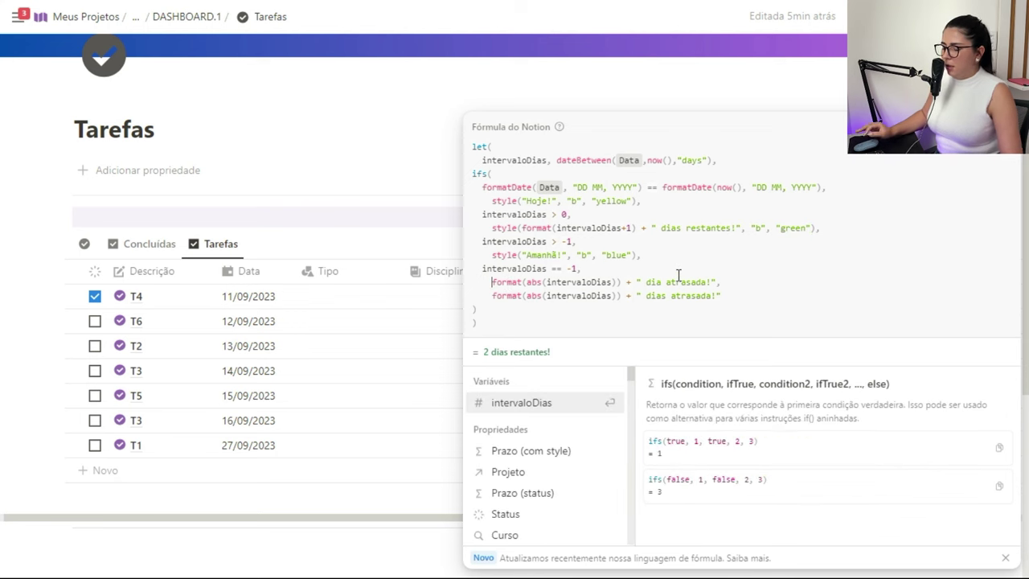
{"action": "type", "text": "style("}
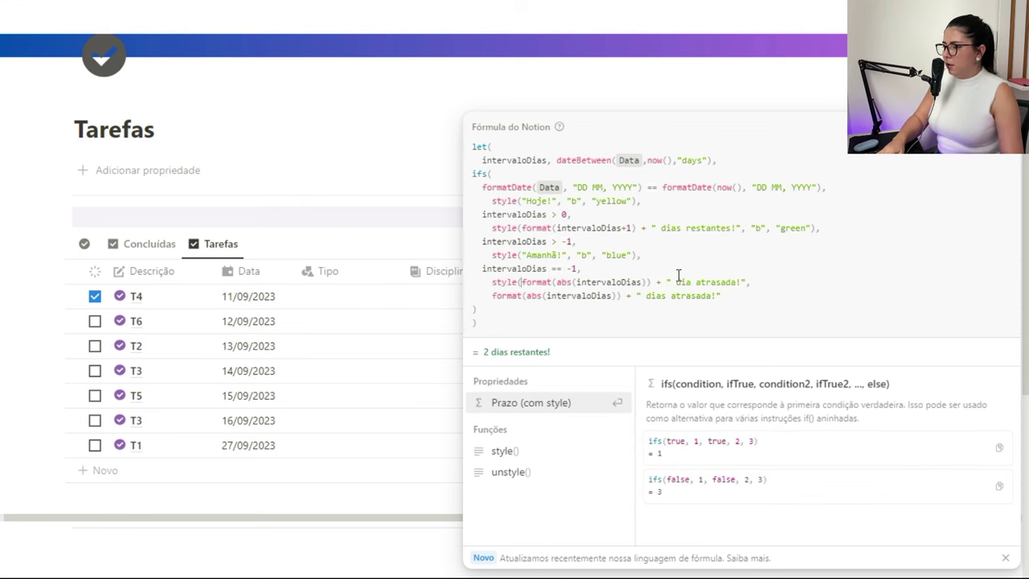
{"action": "left_click", "coordinate": [747, 282]}
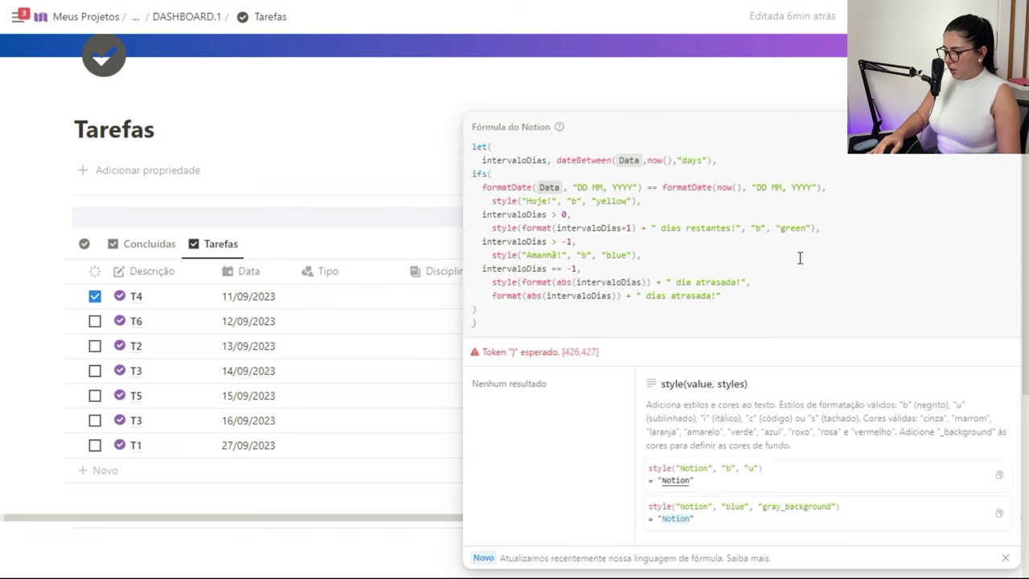
{"action": "type", "text": ", \"\")"}
{"action": "key", "text": "Left"}
{"action": "key", "text": "Left"}
{"action": "type", "text": "b\", \""}
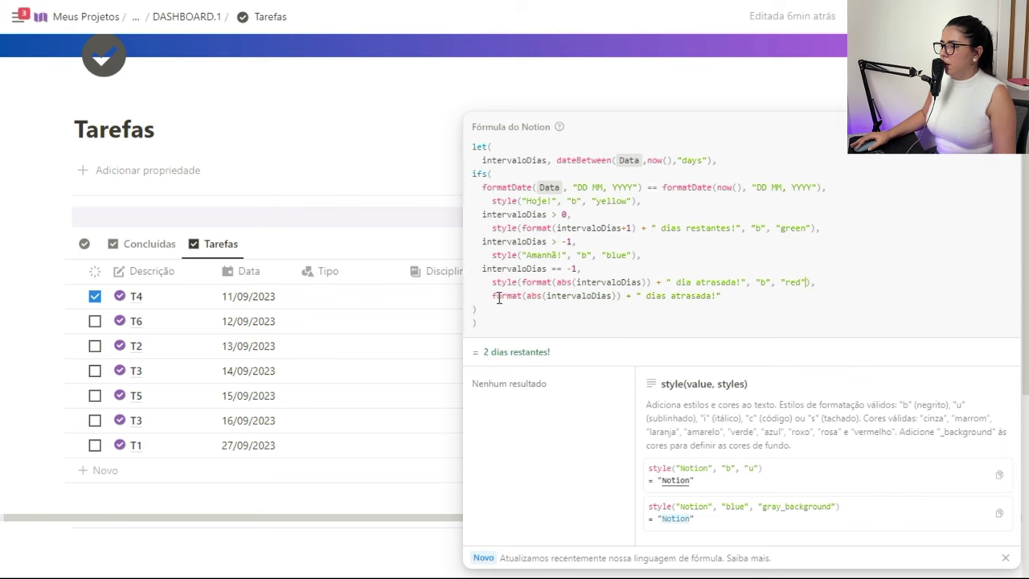
{"action": "left_click", "coordinate": [770, 172]}
{"action": "key", "text": "Escape"}
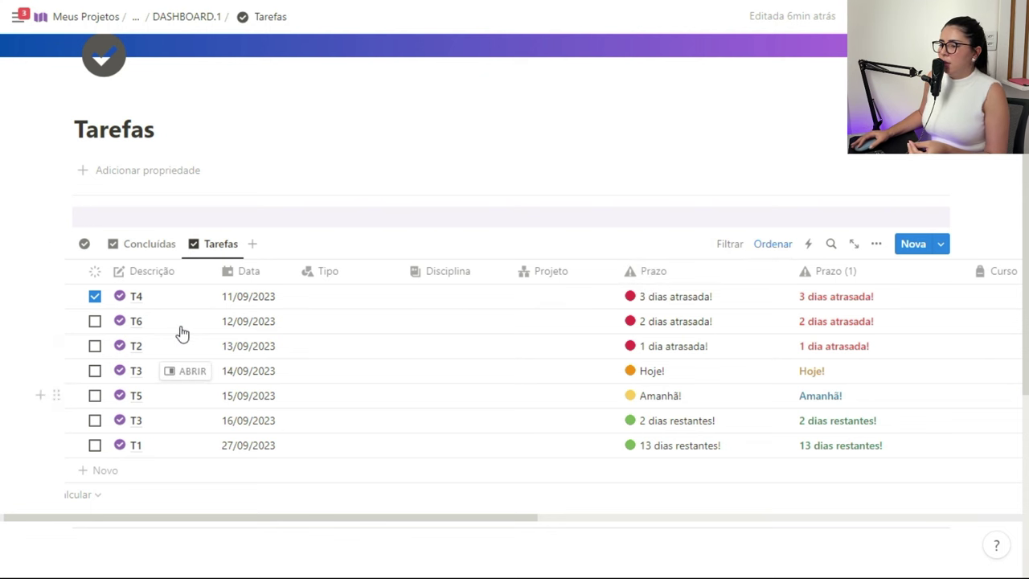
- Mark task T6 as completed in the Tarefas table
{"action": "left_click", "coordinate": [95, 321]}
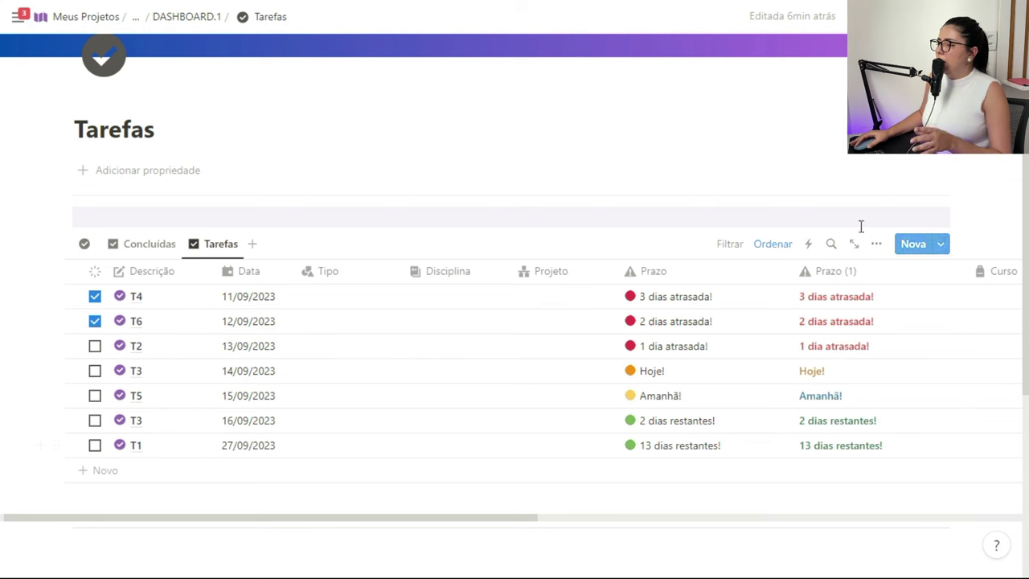
{"action": "left_click", "coordinate": [842, 308]}
{"action": "key", "text": "Escape"}
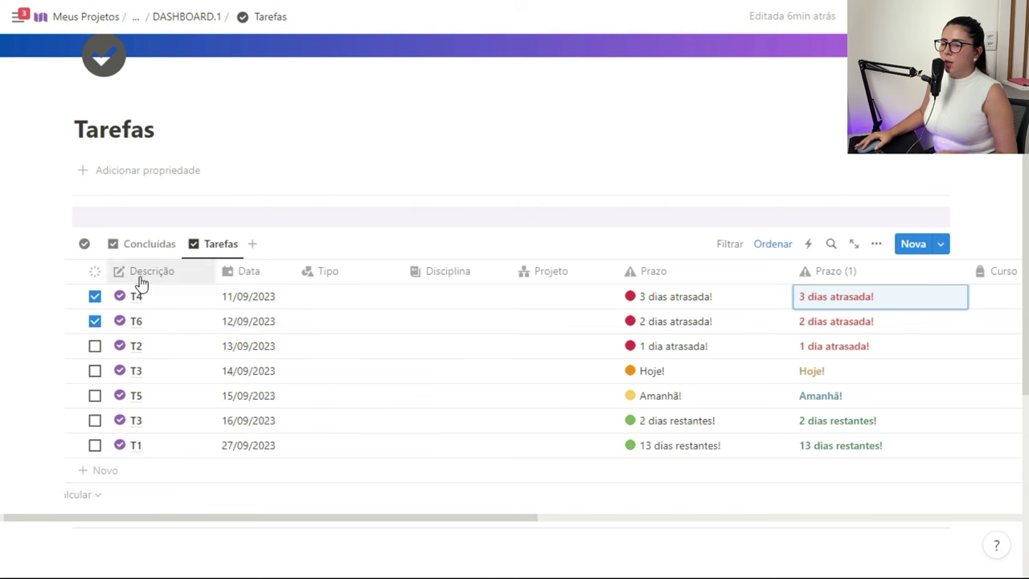
- Examine the Status property's settings and its status options, and close them
{"action": "left_click", "coordinate": [100, 273]}
{"action": "left_click", "coordinate": [162, 332]}
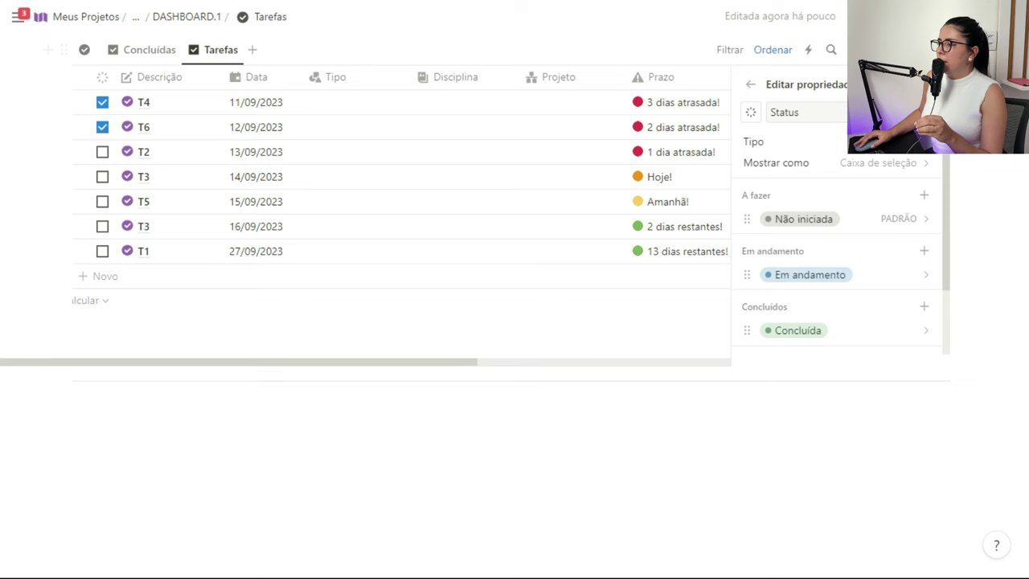
{"action": "key", "text": "Escape"}
- Copy the entire Prazo (1) formula and clear it from the formula editor
{"action": "left_click", "coordinate": [880, 266]}
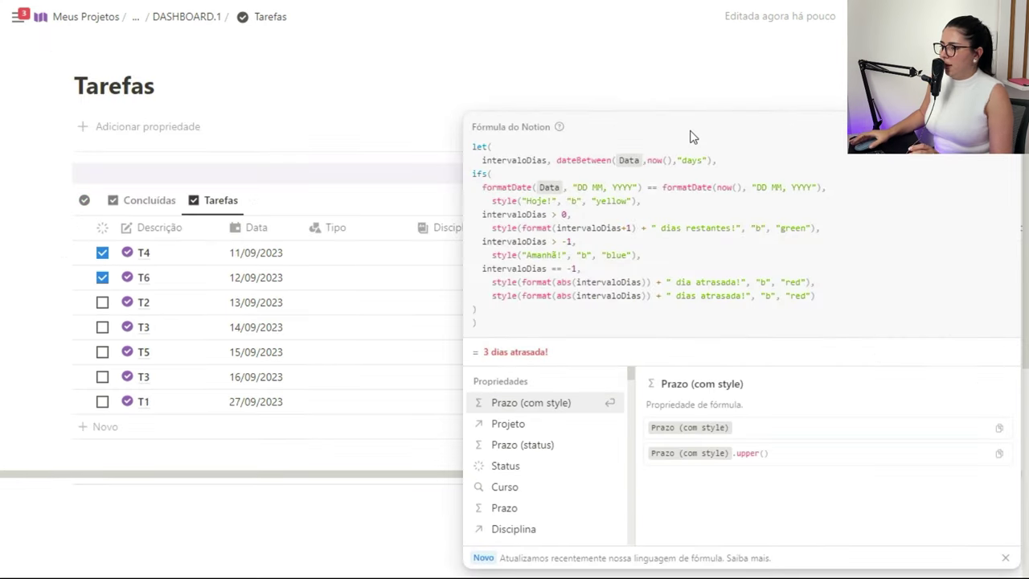
{"action": "left_click_drag", "start_coordinate": [497, 323], "coordinate": [472, 145]}
{"action": "key", "text": "ctrl+c"}
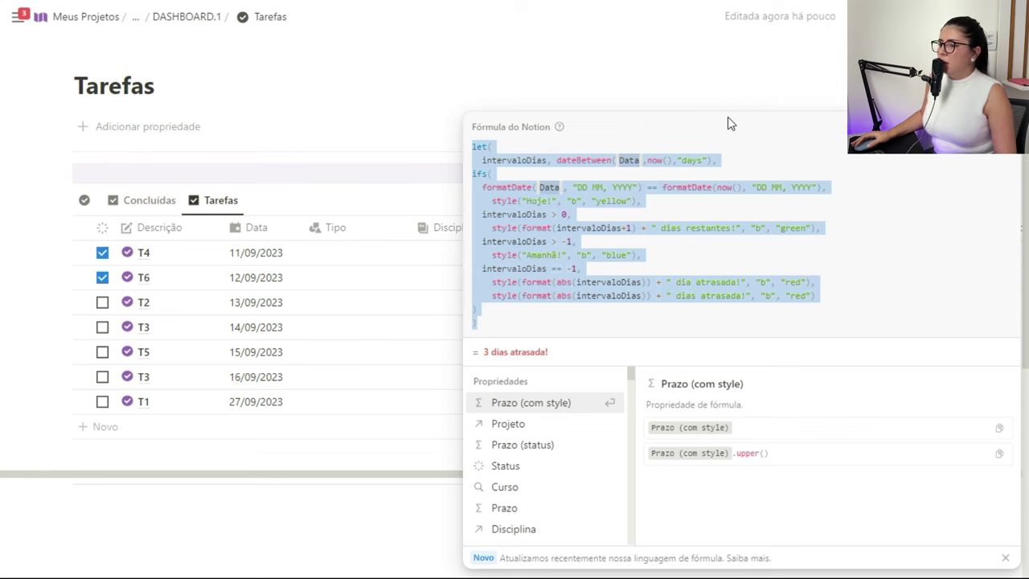
{"action": "key", "text": "BackSpace"}
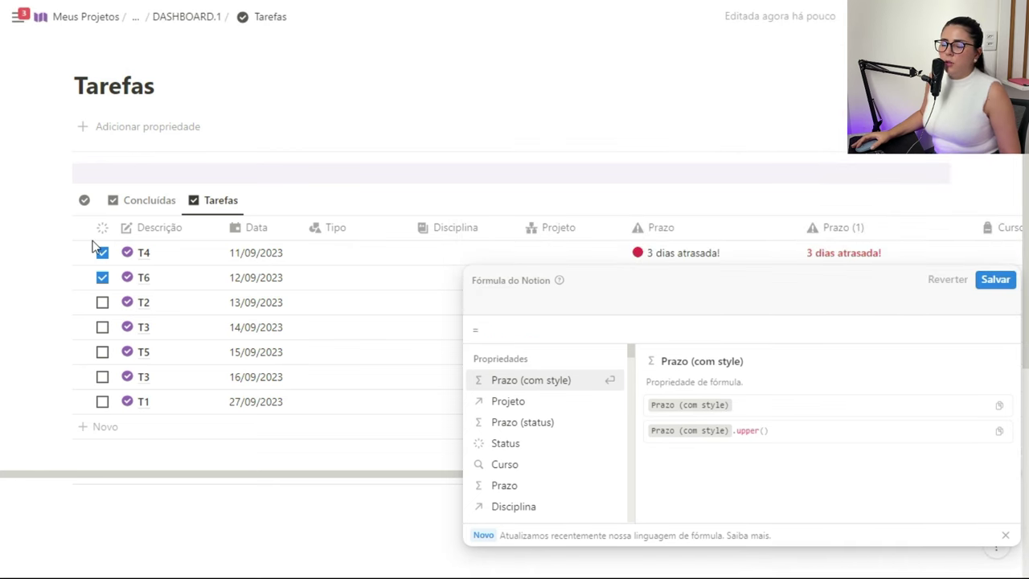
- Start an if() function with the condition Status == "Concluída" and an empty text "" as its true result
{"action": "type", "text": "if("}
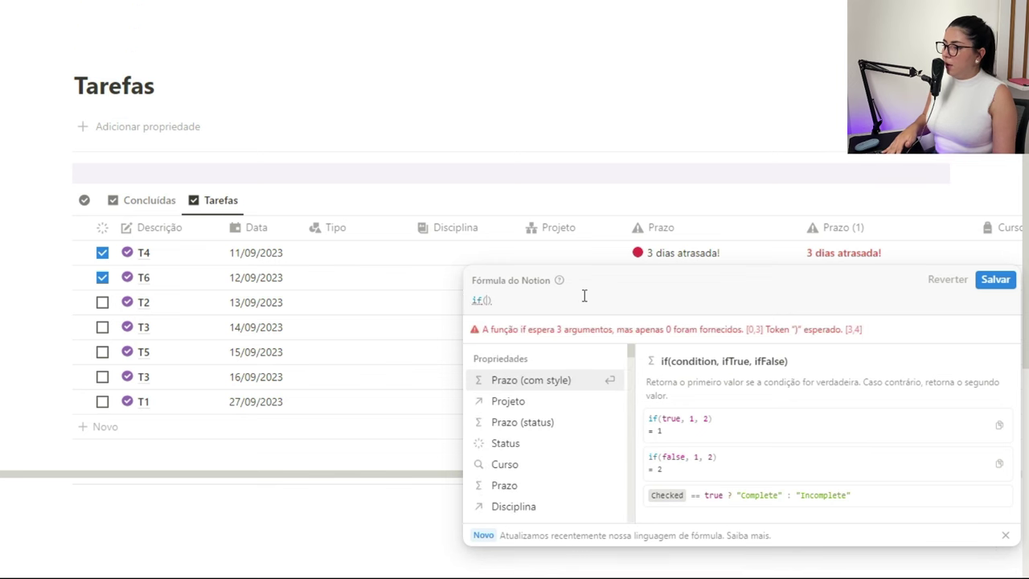
{"action": "key", "text": "shift+Return"}
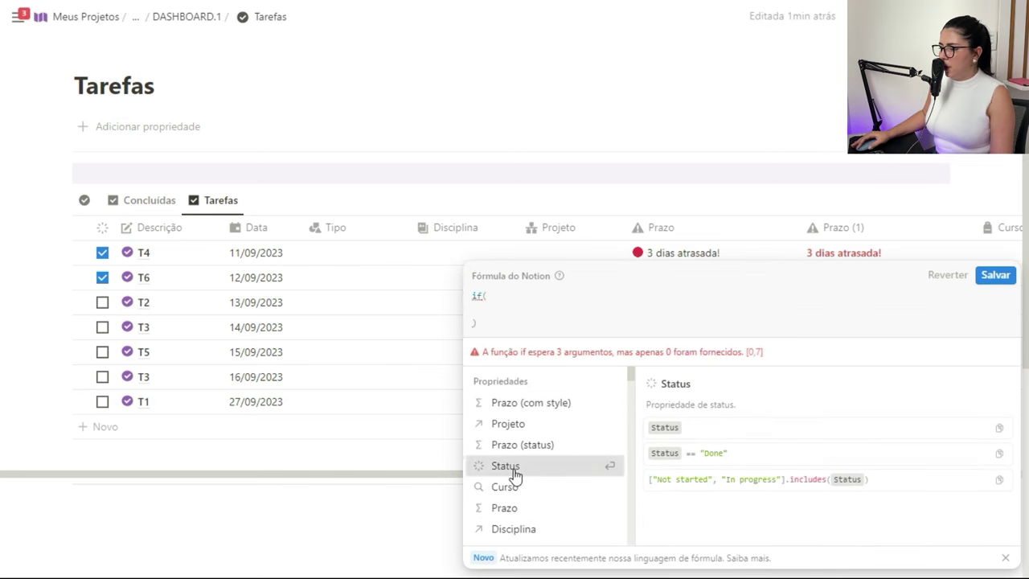
{"action": "left_click", "coordinate": [515, 468]}
{"action": "type", "text": "== \"Concl"}
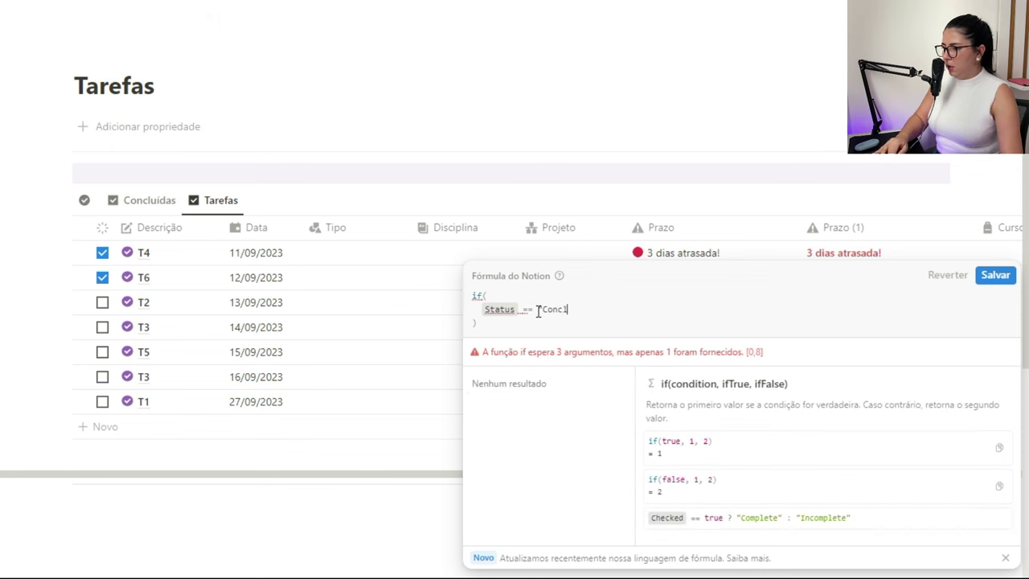
{"action": "type", "text": "uída\", \"\""}
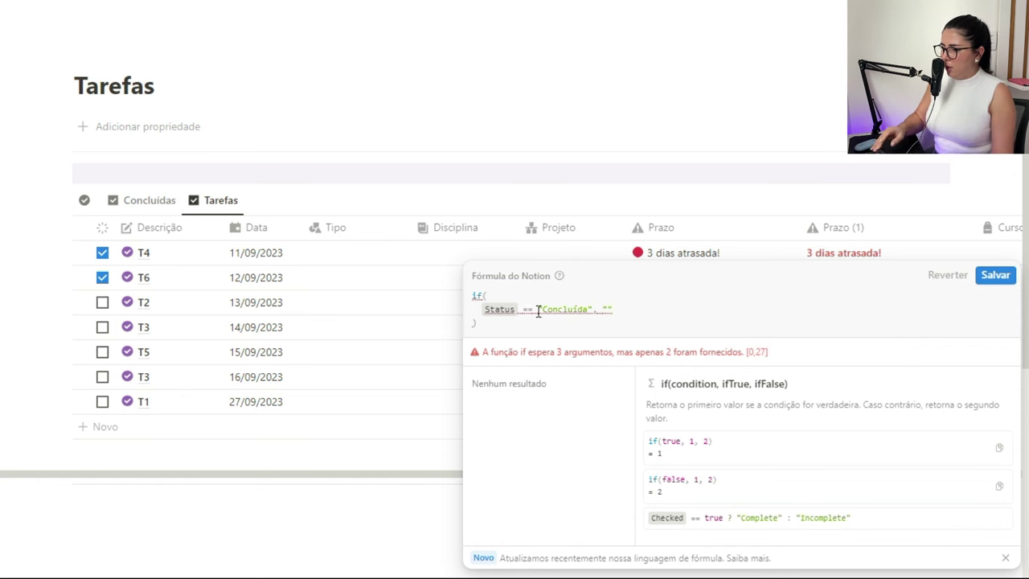
{"action": "type", "text": ","}
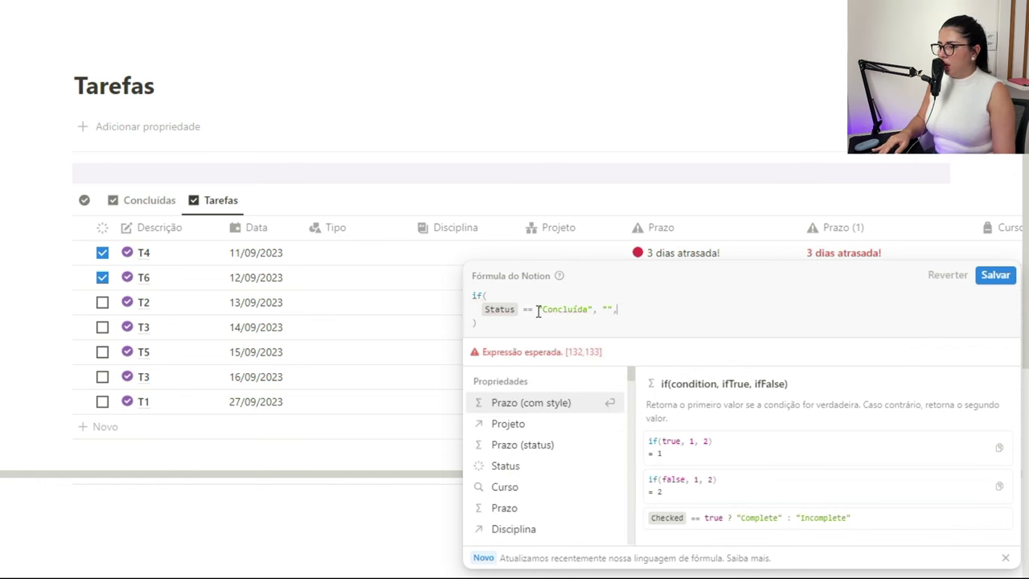
- Paste the copied let() formula as the false result of the if() function, and close the formula editor
{"action": "key", "text": "Return"}
{"action": "key", "text": "ctrl+v"}
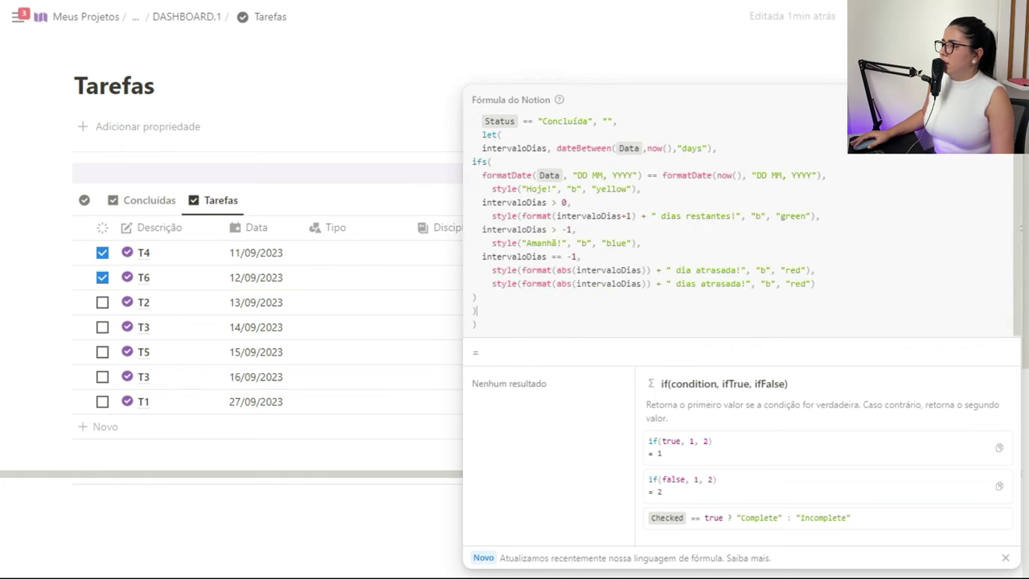
{"action": "key", "text": "Escape"}
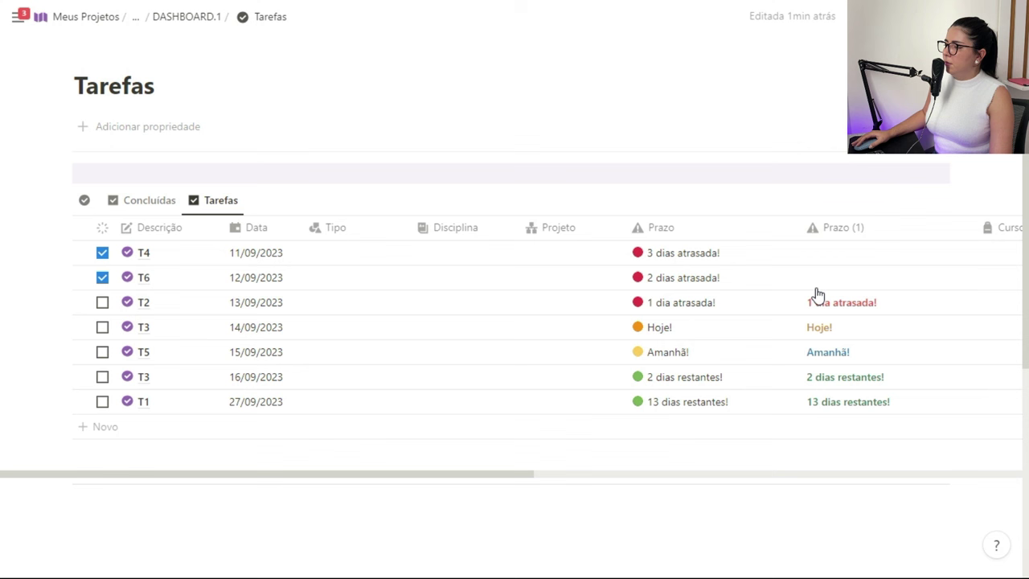
- Mark the remaining tasks T2, T5, T1 and both T3 entries as completed in the Tarefas table
{"action": "left_click", "coordinate": [102, 302]}
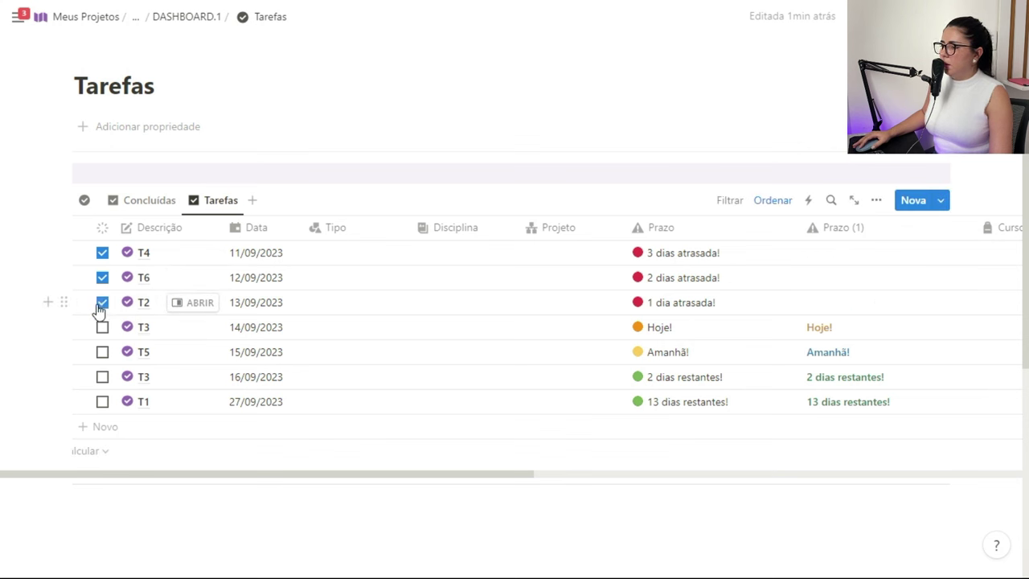
{"action": "left_click", "coordinate": [102, 329]}
{"action": "left_click", "coordinate": [102, 353]}
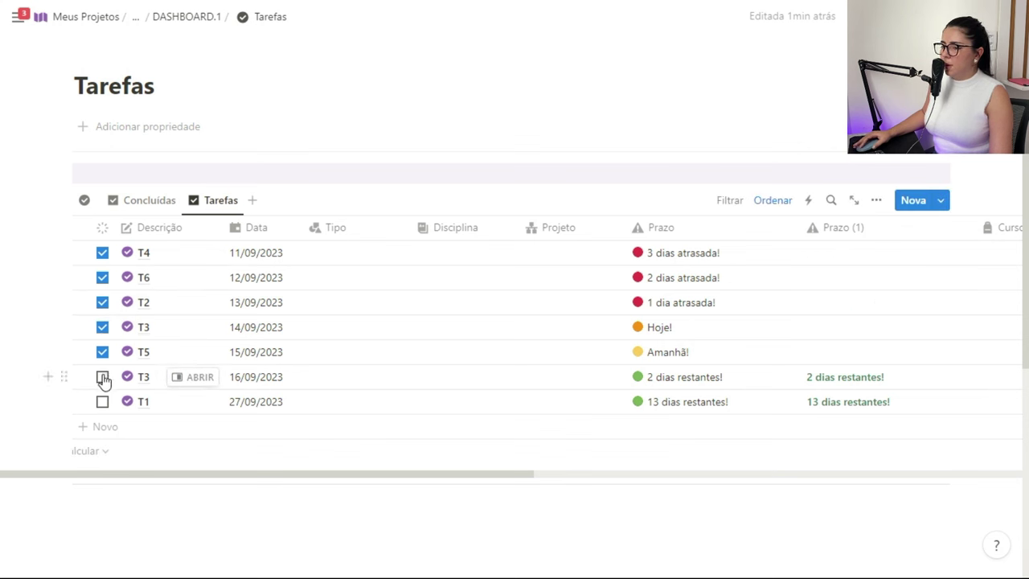
{"action": "left_click", "coordinate": [102, 377]}
{"action": "left_click", "coordinate": [102, 402]}
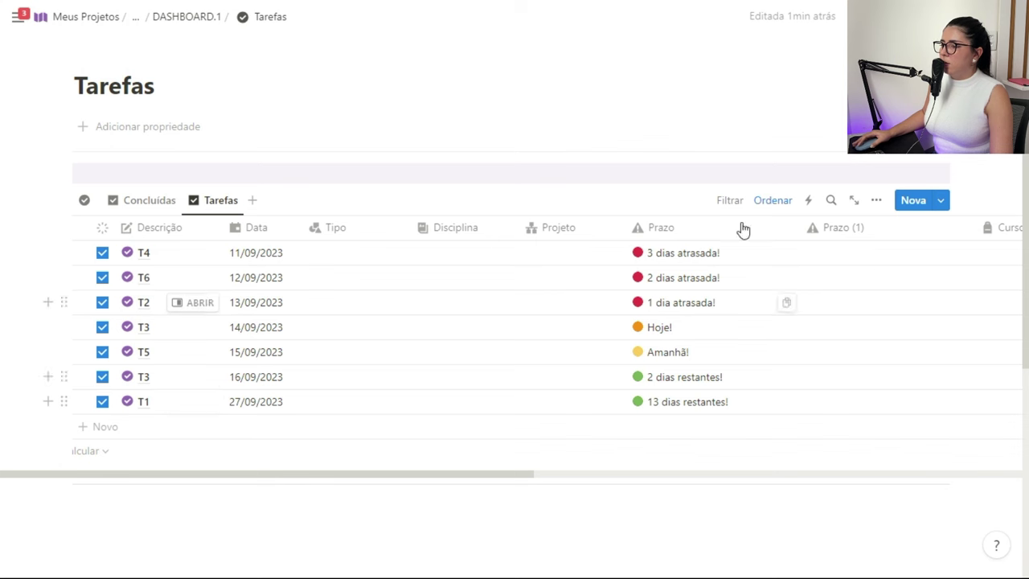
- Add the comment /* verificando o status da tarefa */ on a new line below the Status condition in the Prazo (1) formula
{"action": "left_click", "coordinate": [857, 252]}
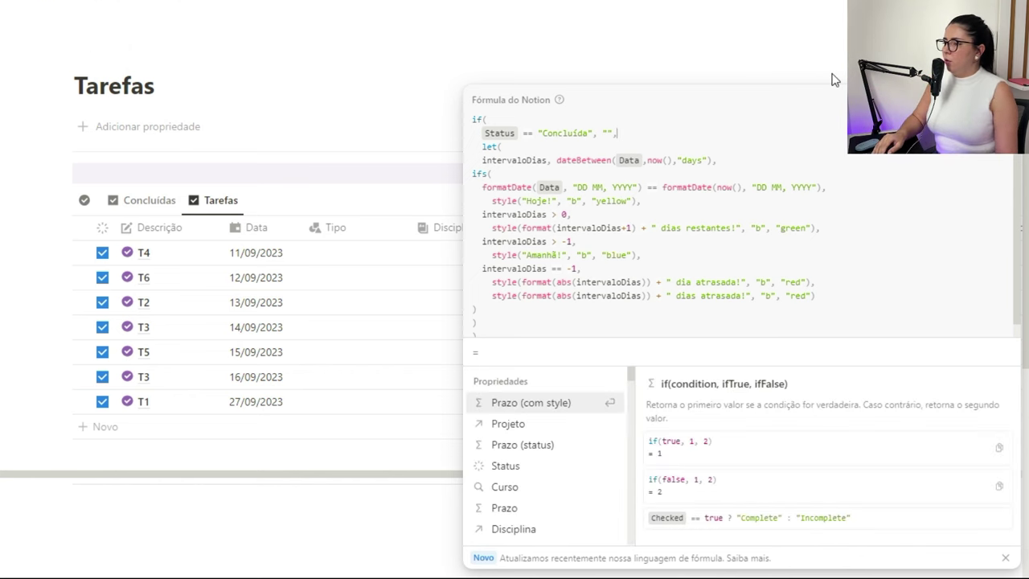
{"action": "key", "text": "shift+Return"}
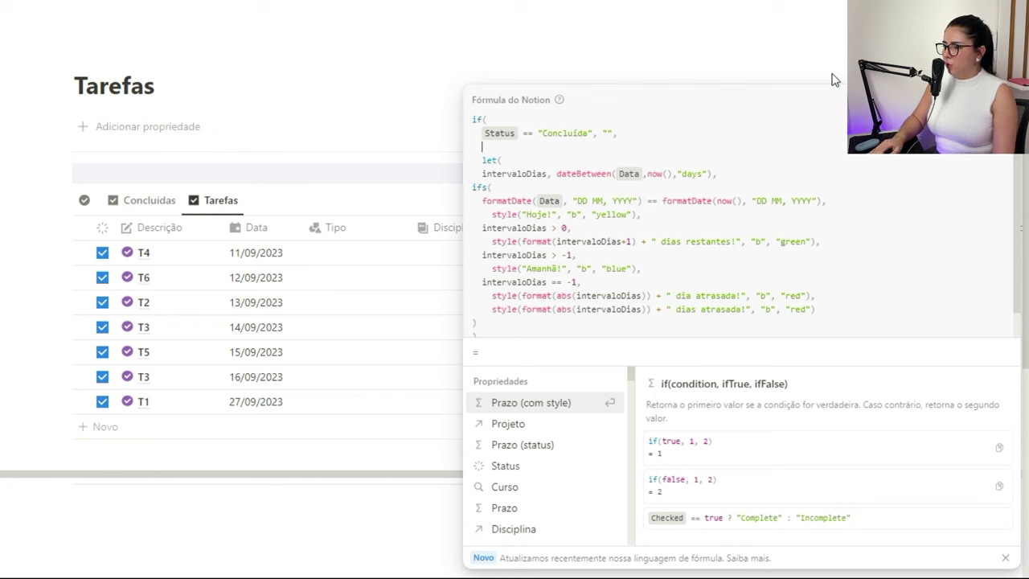
{"action": "type", "text": "/"}
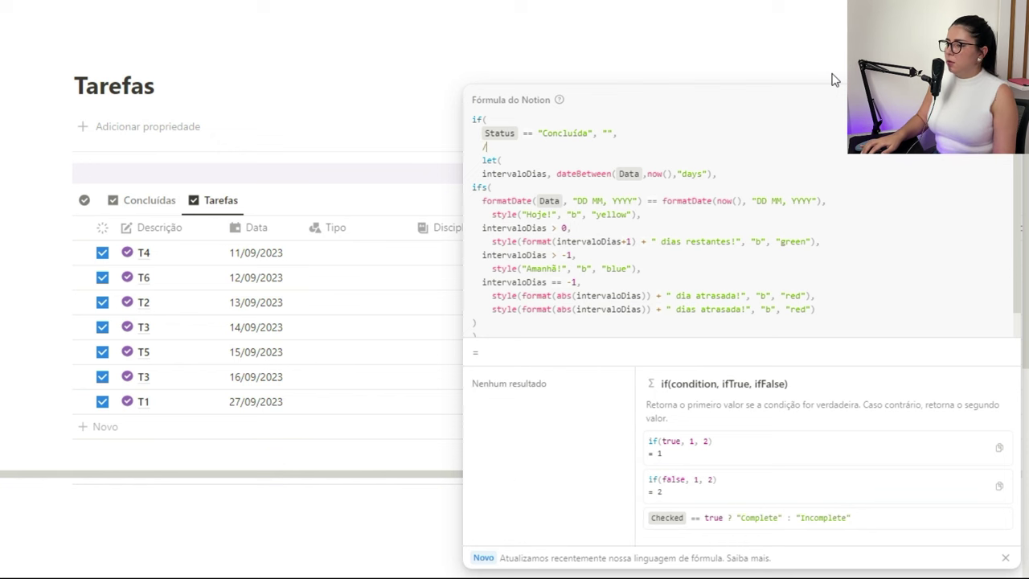
{"action": "type", "text": "*"}
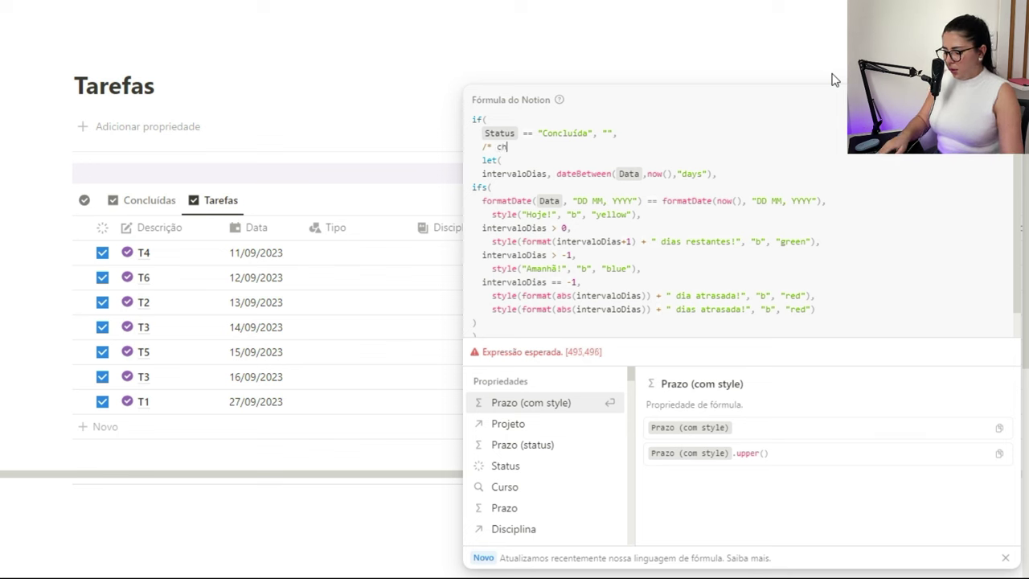
{"action": "type", "text": "verifi"}
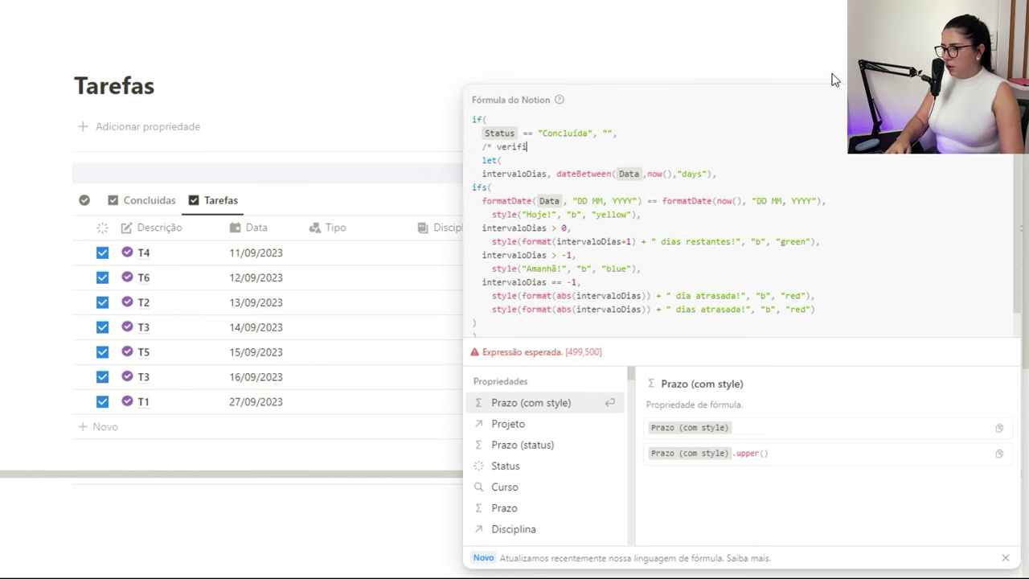
{"action": "type", "text": "cando o status "}
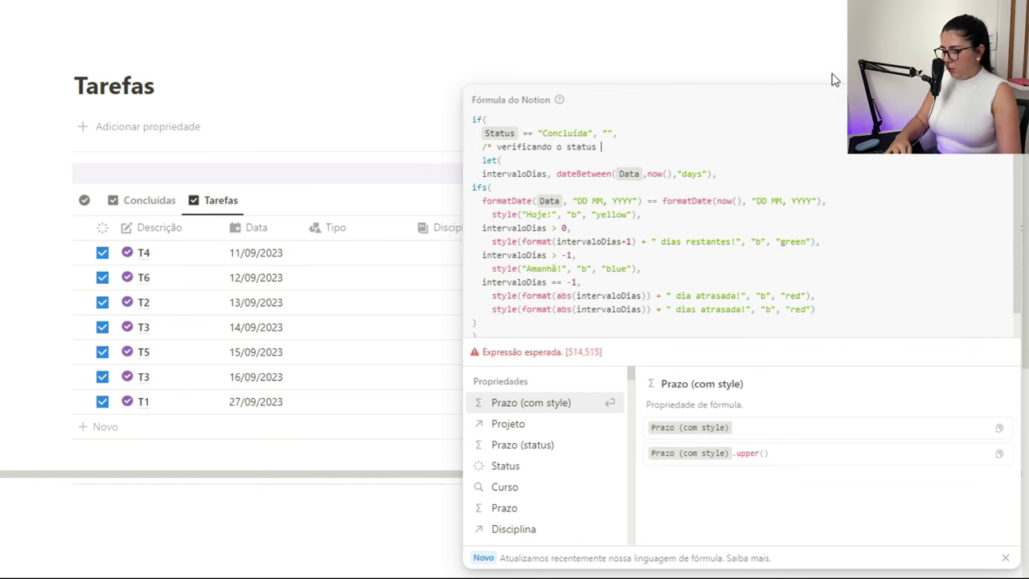
{"action": "type", "text": "da ta"}
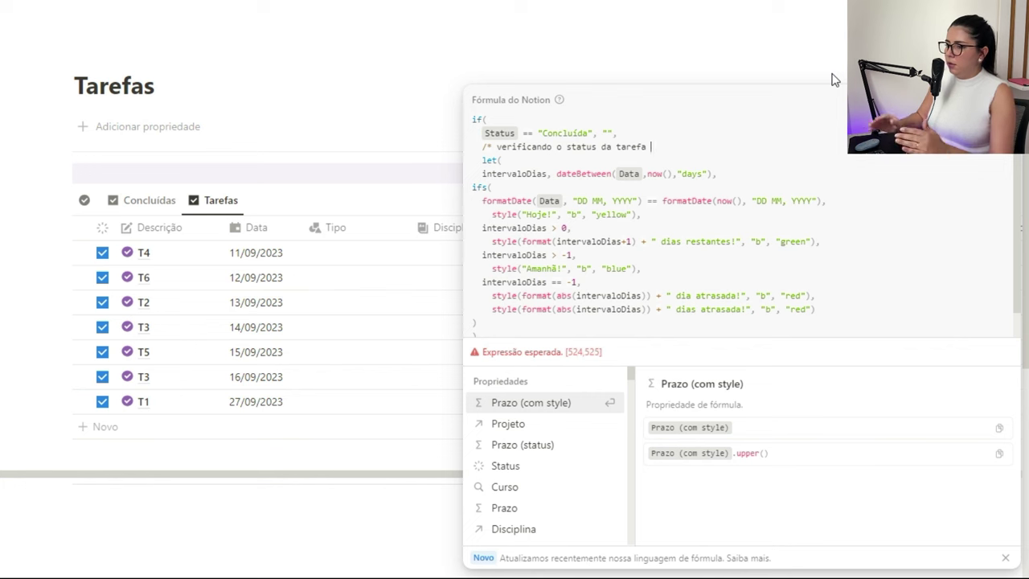
{"action": "type", "text": "refa "}
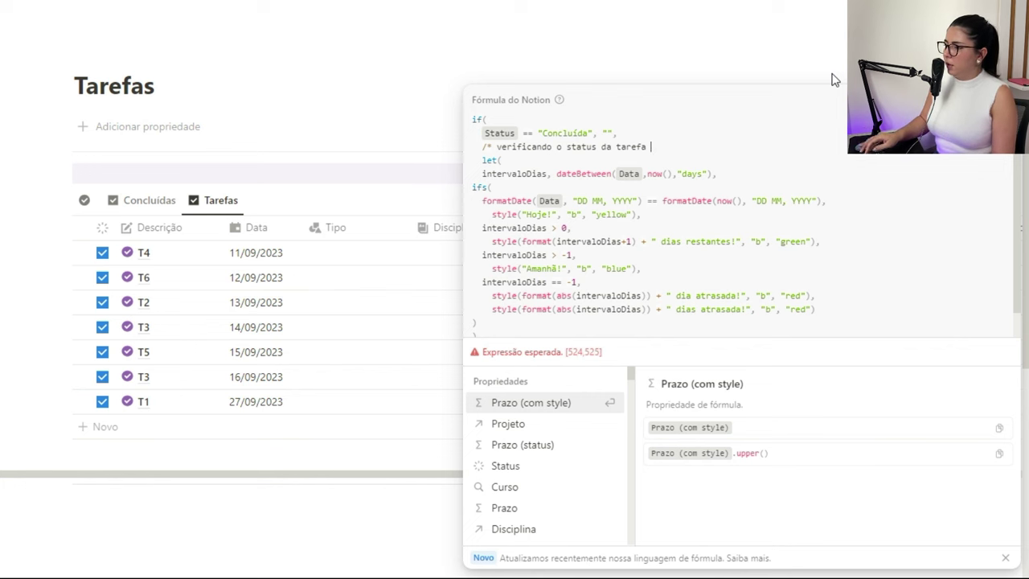
{"action": "type", "text": "*/"}
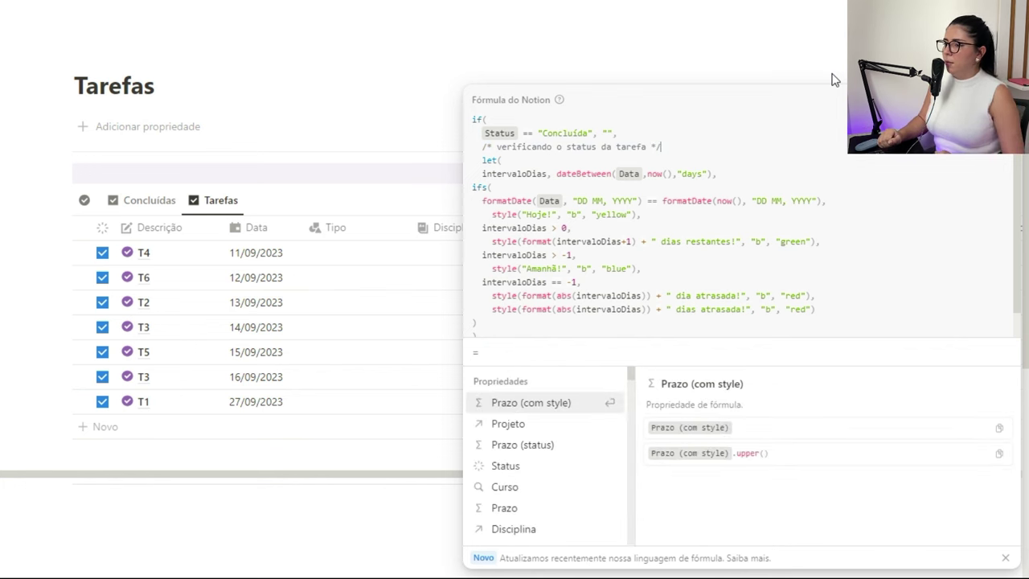
- Indent the status comment one level in the Prazo (1) formula and close the formula editor
{"action": "triple_click", "coordinate": [597, 146]}
{"action": "left_click", "coordinate": [647, 146]}
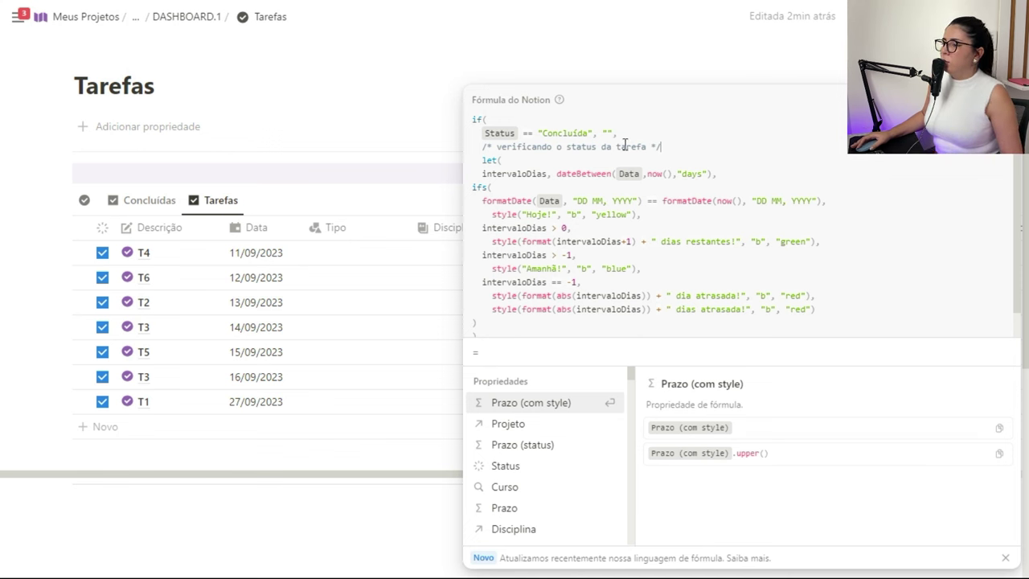
{"action": "left_click", "coordinate": [484, 148]}
{"action": "key", "text": "Tab"}
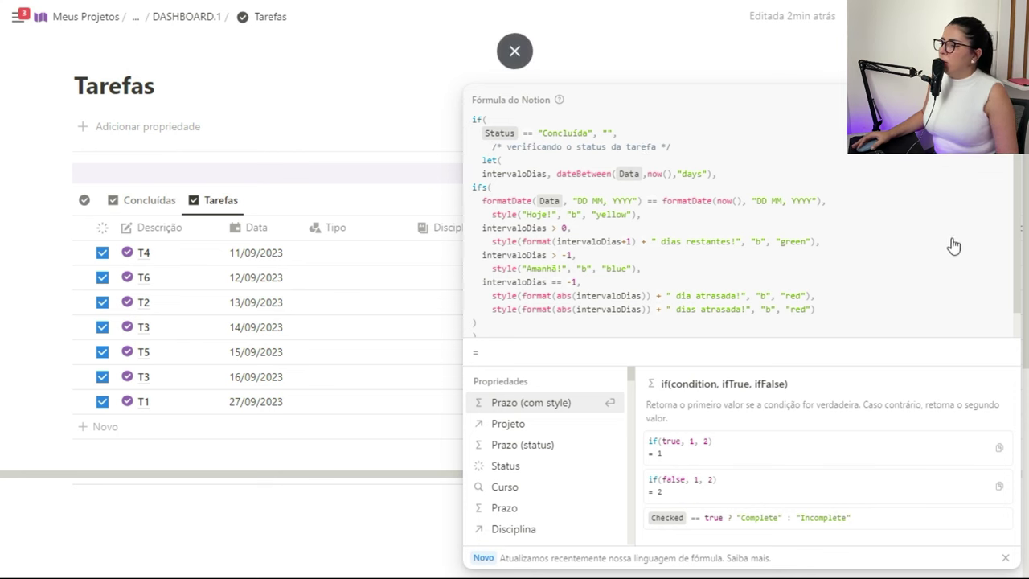
{"action": "key", "text": "Escape"}
- Clear the completed mark from tasks T4, T6, T2, T5 and both T3 entries in the Tarefas table
{"action": "left_click", "coordinate": [102, 376]}
{"action": "left_click", "coordinate": [102, 351]}
{"action": "left_click", "coordinate": [102, 326]}
{"action": "left_click", "coordinate": [102, 302]}
{"action": "left_click", "coordinate": [102, 278]}
{"action": "left_click", "coordinate": [102, 253]}
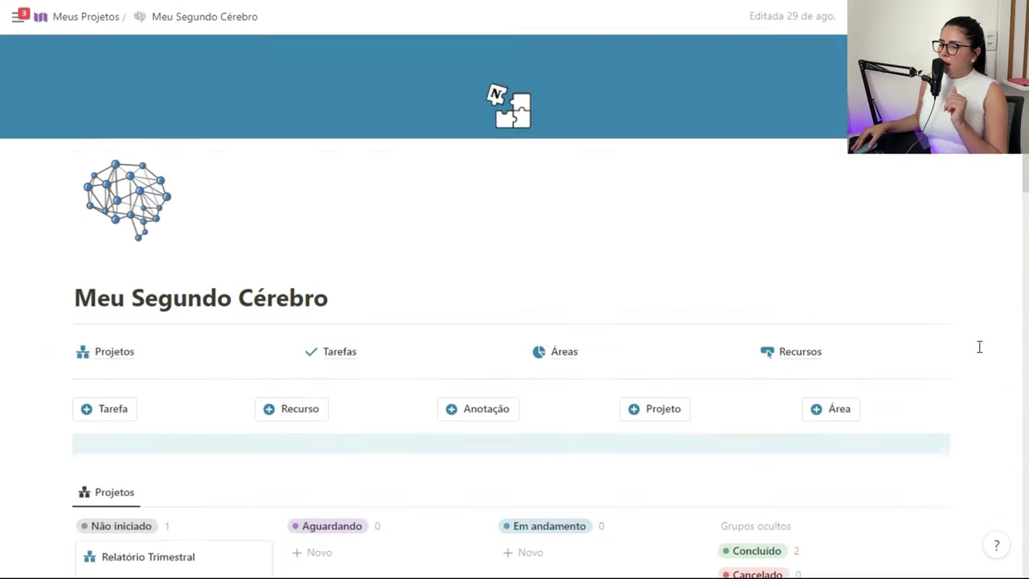
- Open the Organização Digital topic from the Tópicos gallery on the Meu Segundo Cérebro page and show its hidden property
{"action": "scroll", "coordinate": [981, 352], "scroll_direction": "down", "scroll_amount": 4}
{"action": "scroll", "coordinate": [981, 352], "scroll_direction": "down", "scroll_amount": 10}
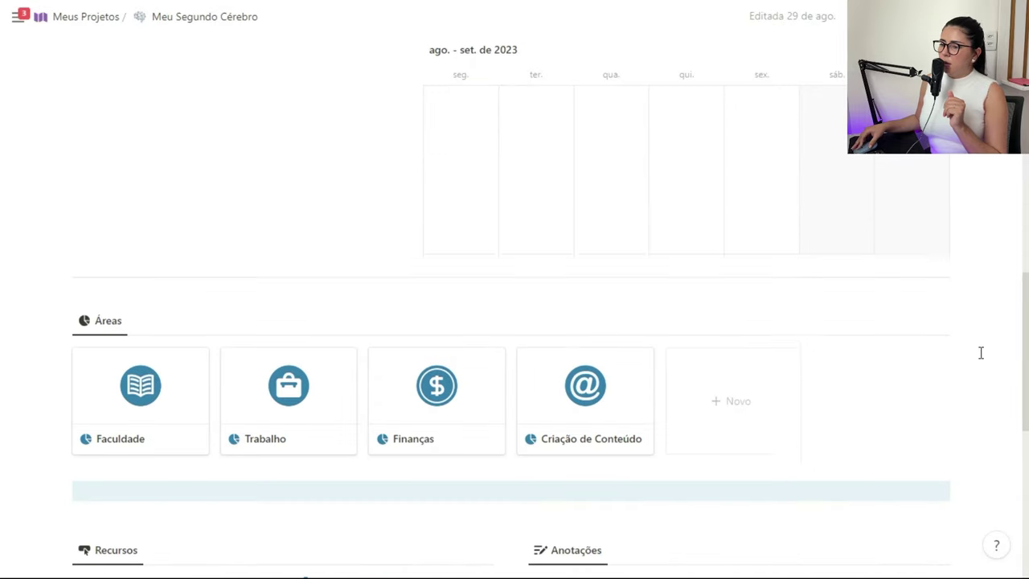
{"action": "scroll", "coordinate": [981, 352], "scroll_direction": "down", "scroll_amount": 3}
{"action": "scroll", "coordinate": [981, 352], "scroll_direction": "down", "scroll_amount": 1}
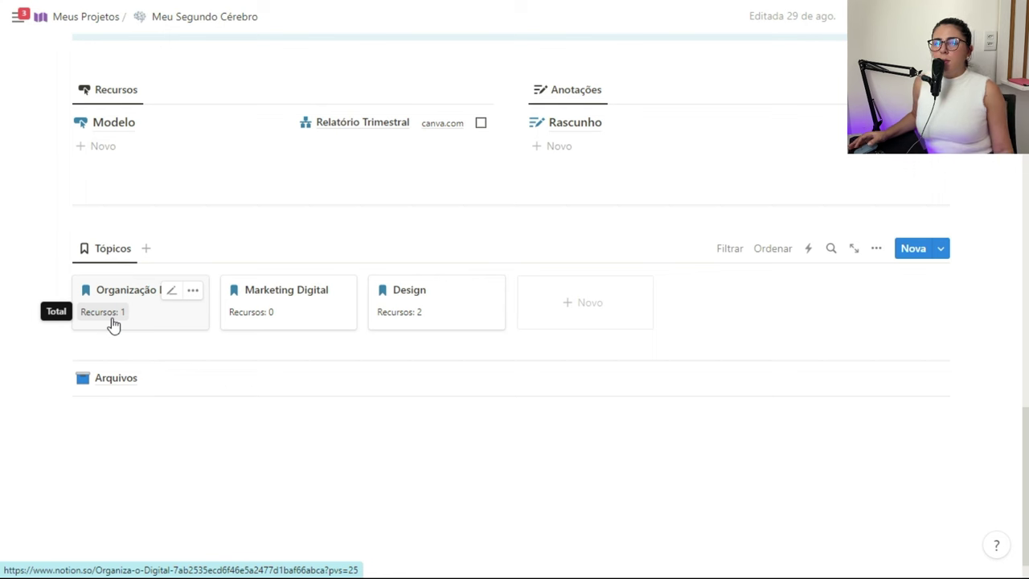
{"action": "left_click", "coordinate": [172, 326]}
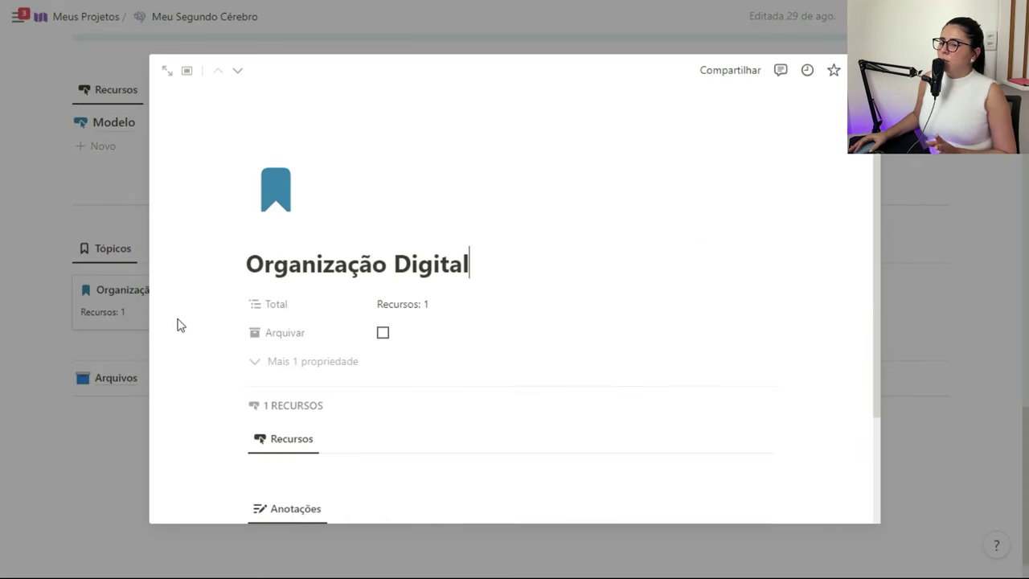
{"action": "left_click", "coordinate": [312, 362]}
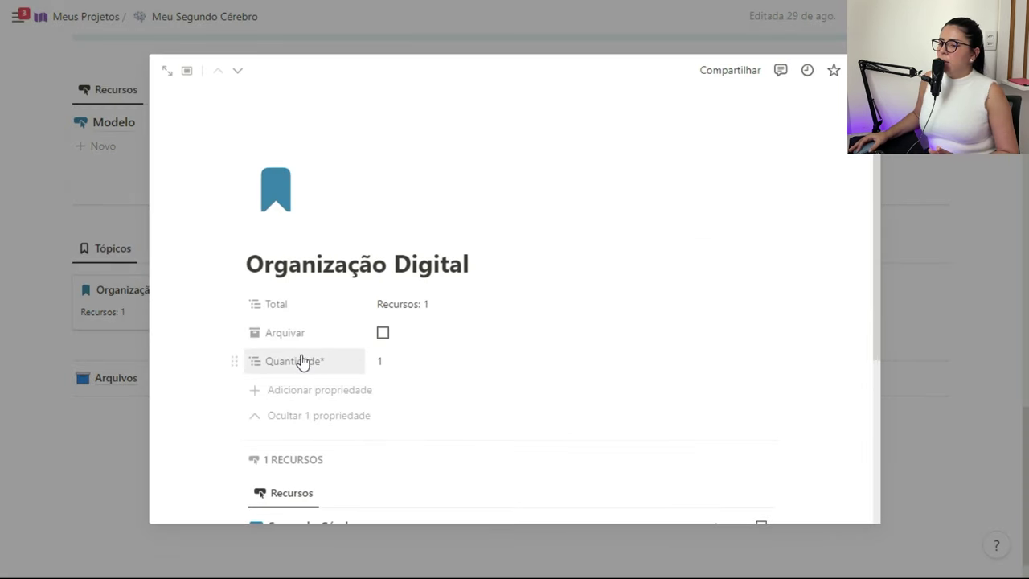
- Examine the Quantidade* rollup's configuration and the Total formula of the Organização Digital topic
{"action": "left_click", "coordinate": [389, 366]}
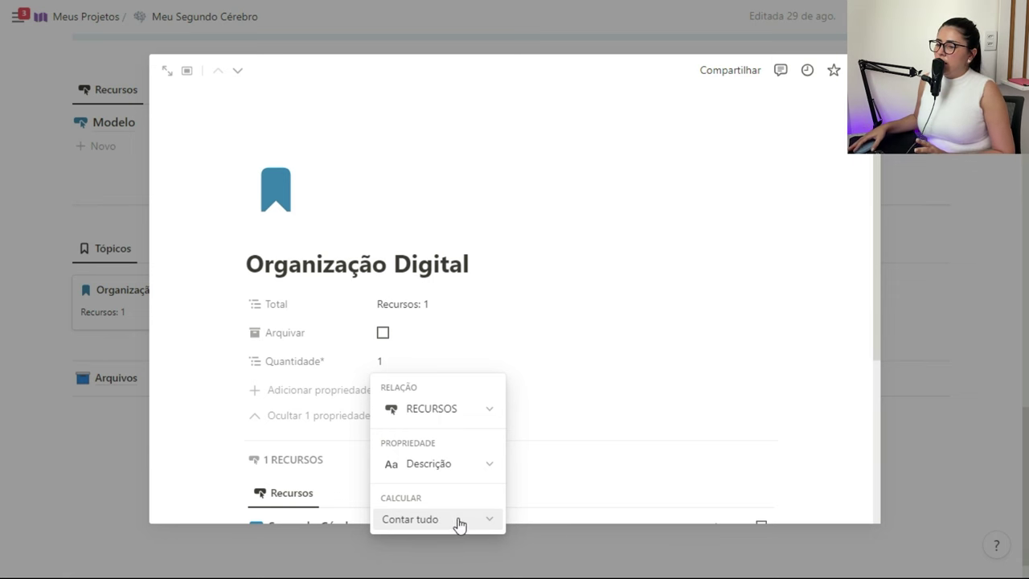
{"action": "left_click", "coordinate": [343, 351]}
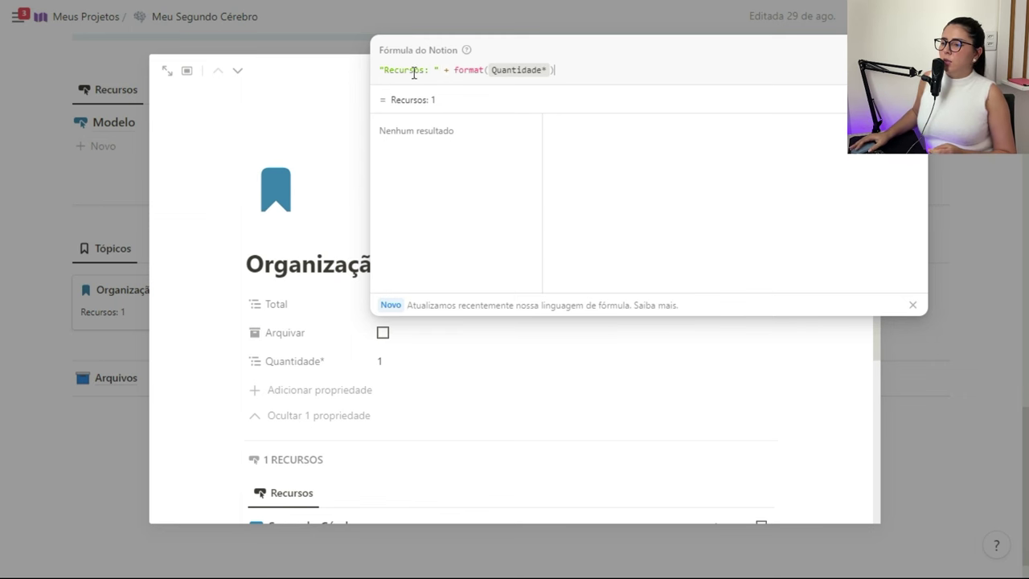
{"action": "key", "text": "Escape"}
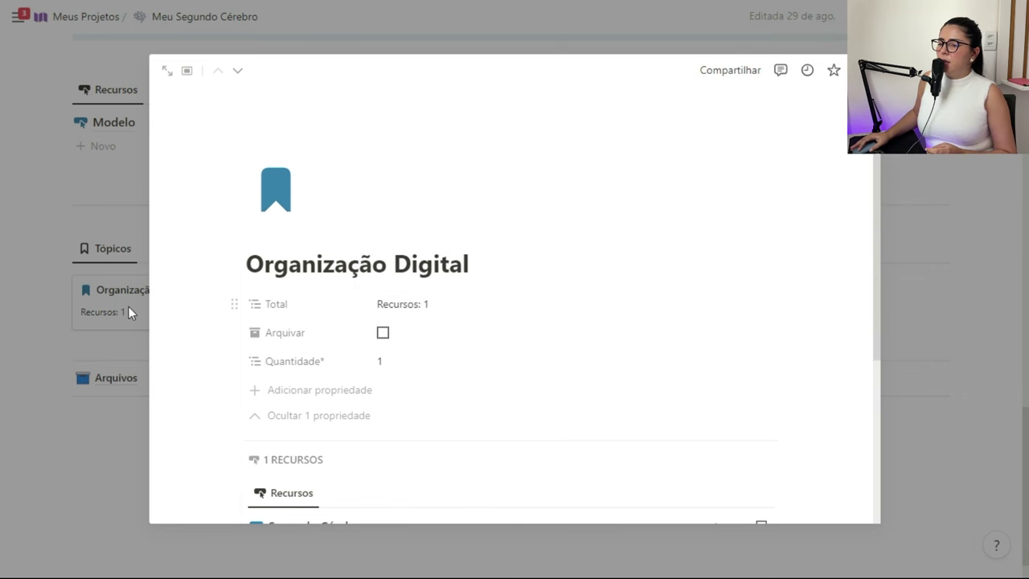
- Add a new property of type Fórmula to the Organização Digital topic and open its formula editor
{"action": "left_click", "coordinate": [324, 417]}
{"action": "left_click", "coordinate": [314, 362]}
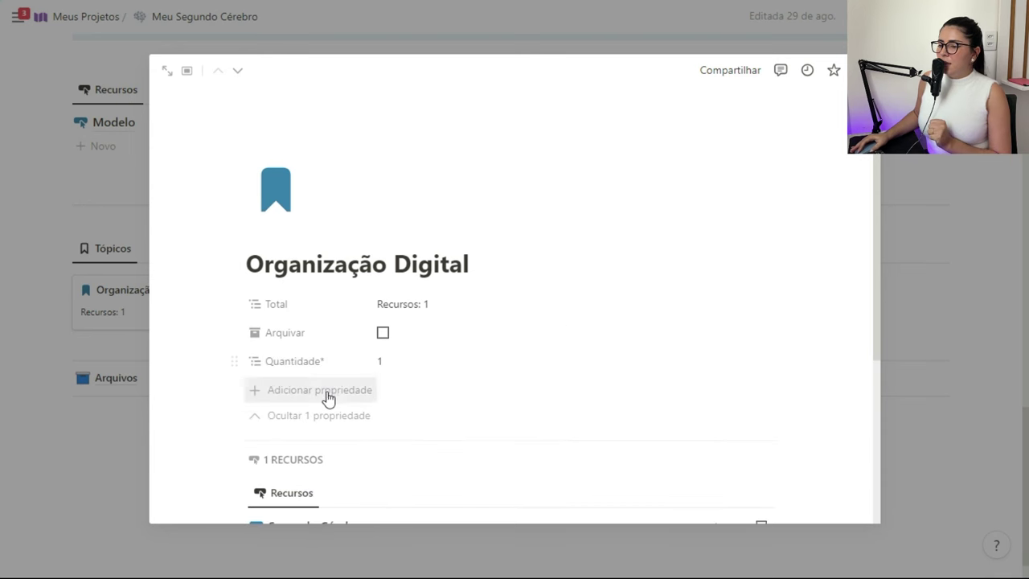
{"action": "scroll", "coordinate": [402, 292], "scroll_direction": "down", "scroll_amount": 4}
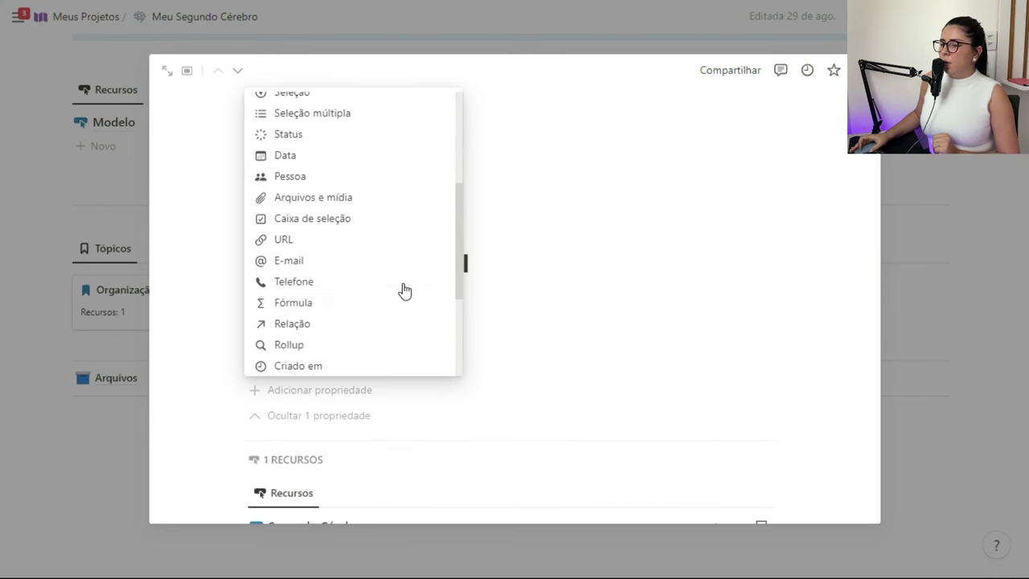
{"action": "left_click", "coordinate": [354, 302]}
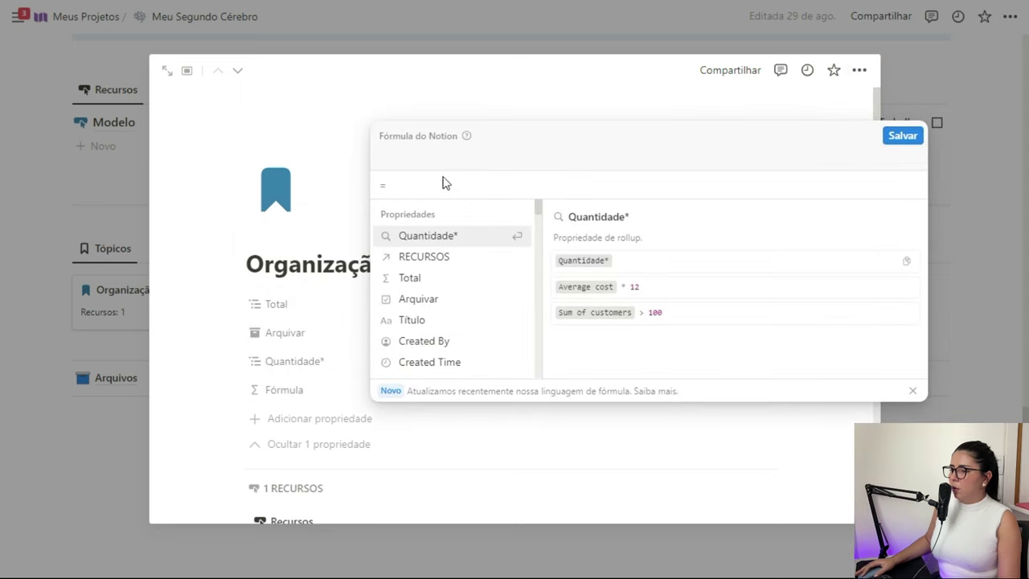
- Enter the RECURSOS relation as the Organização Digital topic's new formula and save it
{"action": "left_click", "coordinate": [434, 256]}
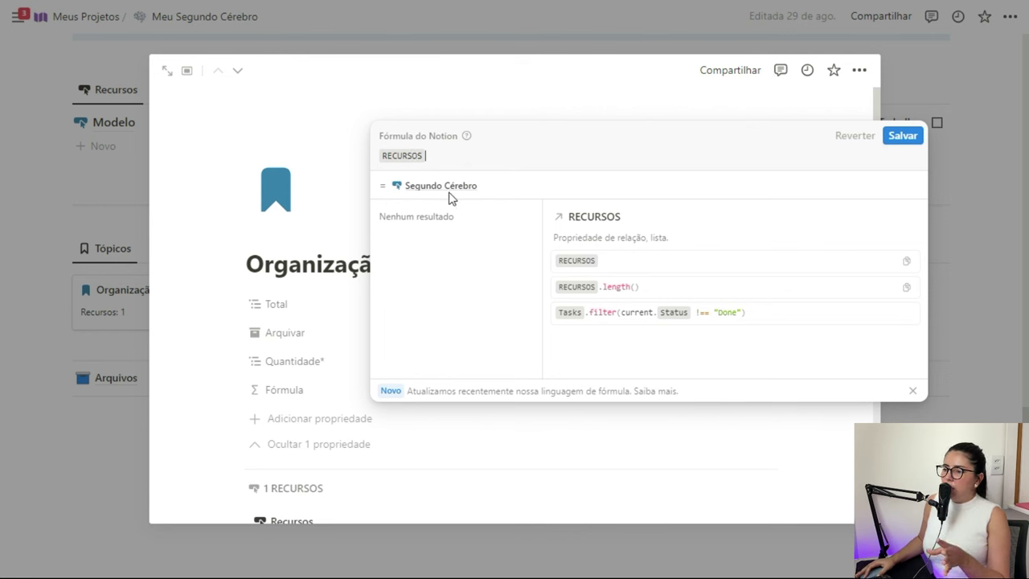
{"action": "left_click", "coordinate": [902, 137]}
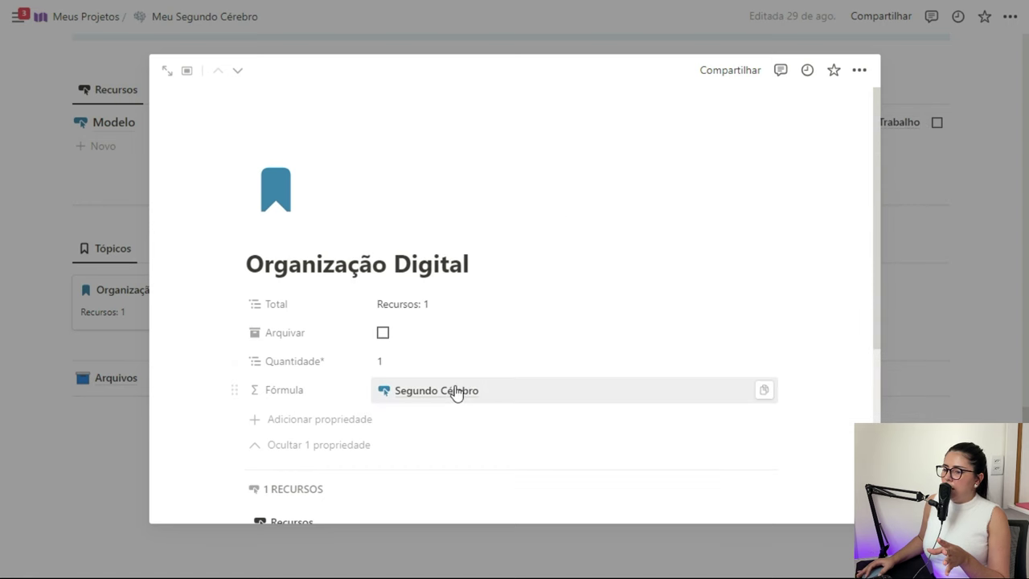
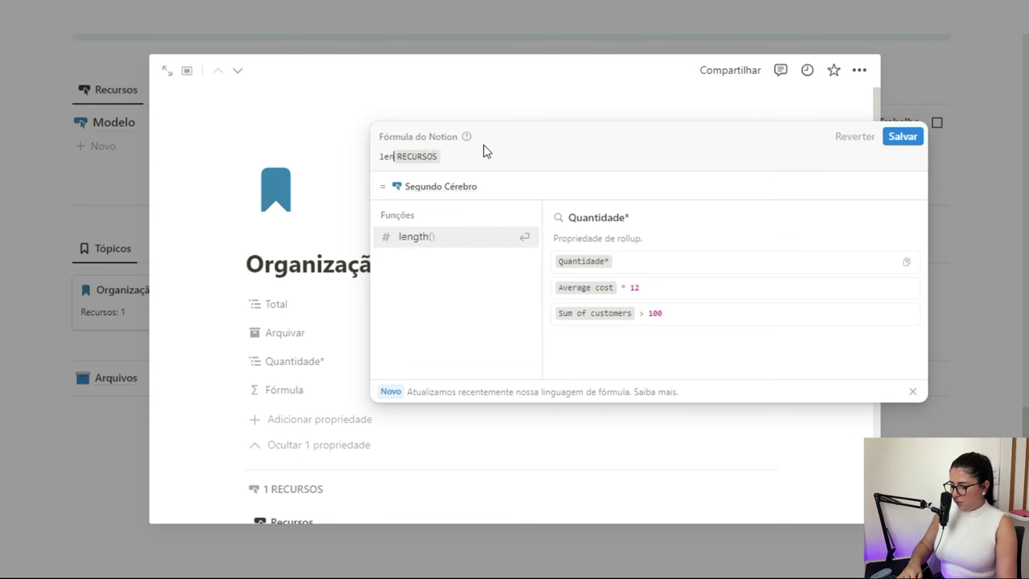
- Remove the length() wrapper from around RECURSOS so the formula contains only the relation
{"action": "double_click", "coordinate": [397, 158]}
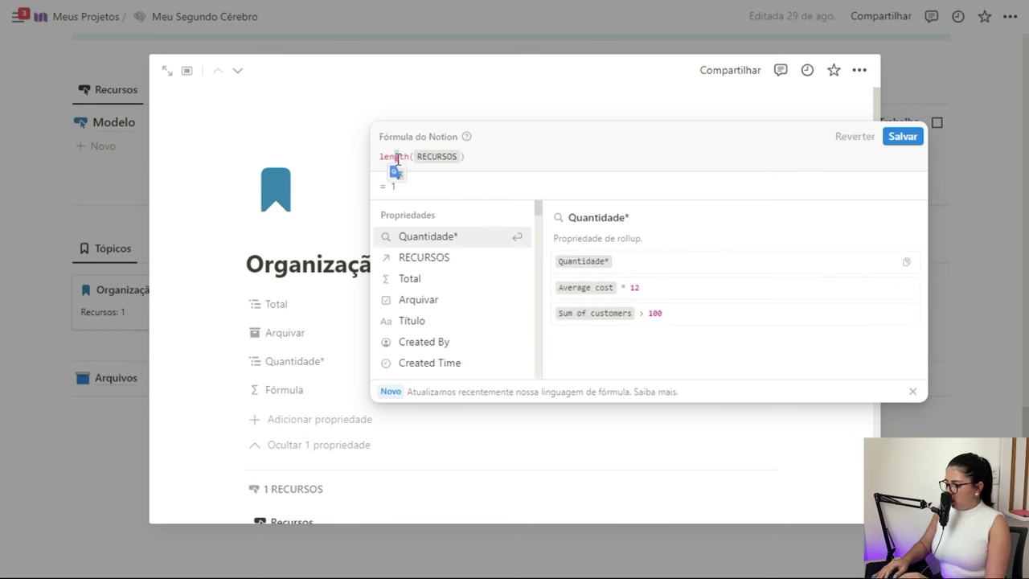
{"action": "key", "text": "BackSpace"}
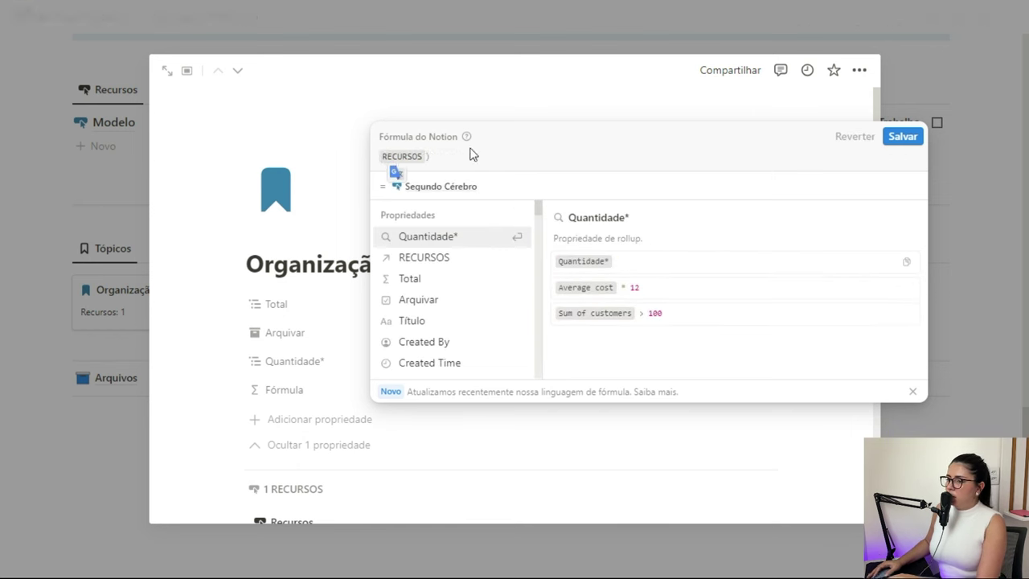
{"action": "left_click", "coordinate": [473, 156]}
{"action": "key", "text": "BackSpace"}
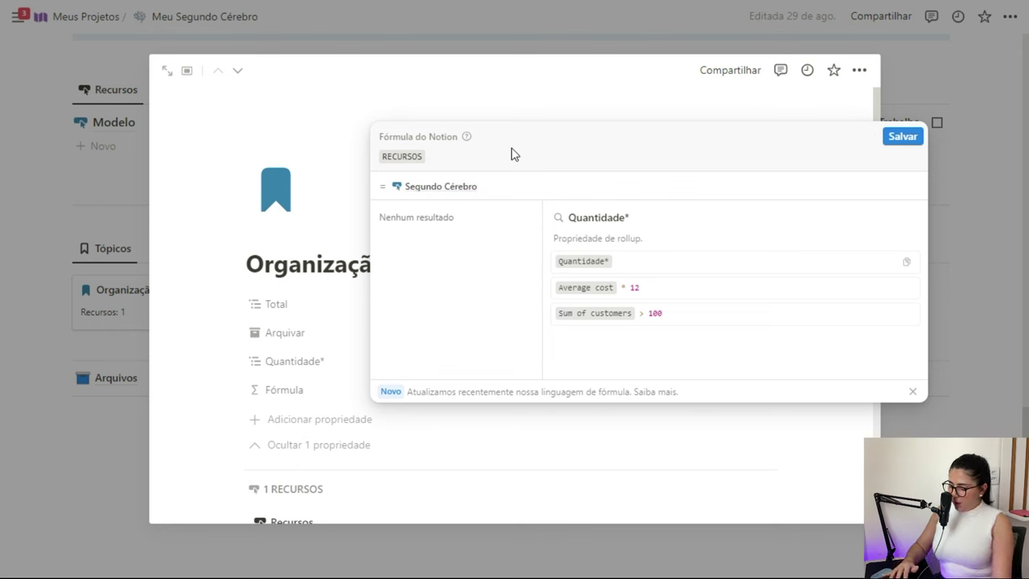
- Chain the length() function onto the relation to form RECURSOS.length() and save the formula
{"action": "type", "text": "."}
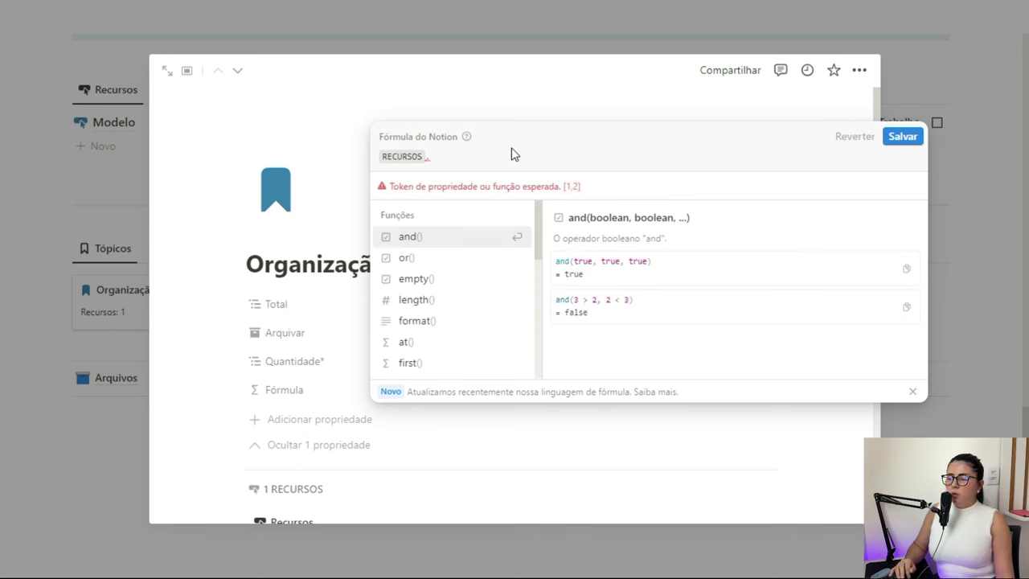
{"action": "scroll", "coordinate": [485, 268], "scroll_direction": "down", "scroll_amount": 5}
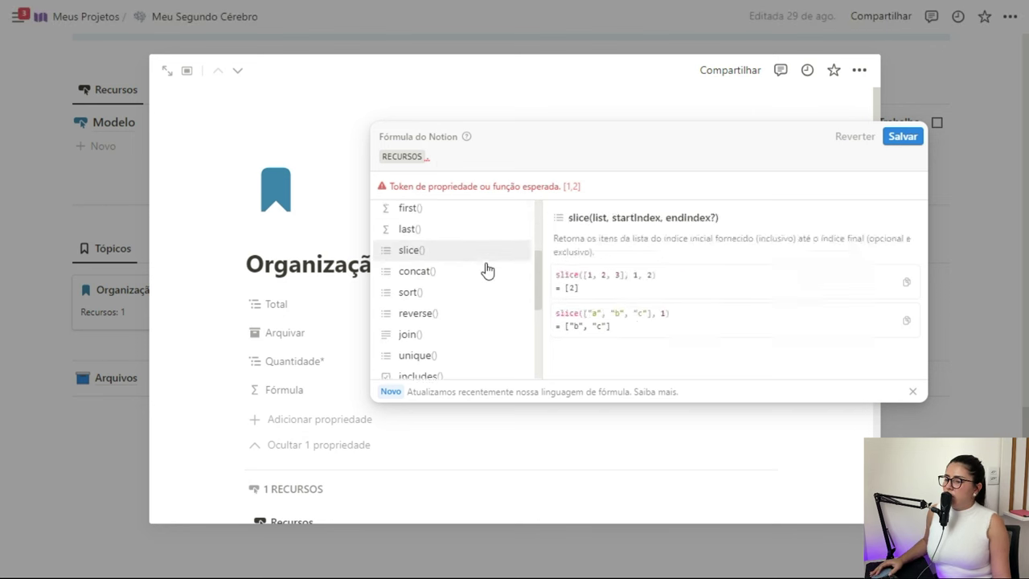
{"action": "scroll", "coordinate": [486, 270], "scroll_direction": "down", "scroll_amount": 2}
{"action": "scroll", "coordinate": [486, 270], "scroll_direction": "up", "scroll_amount": 6}
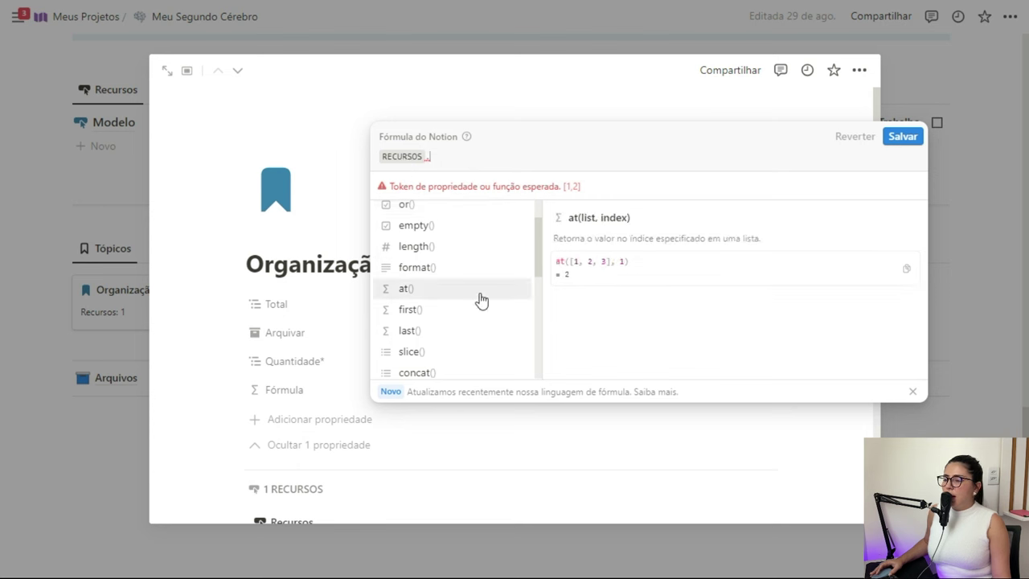
{"action": "left_click", "coordinate": [435, 249]}
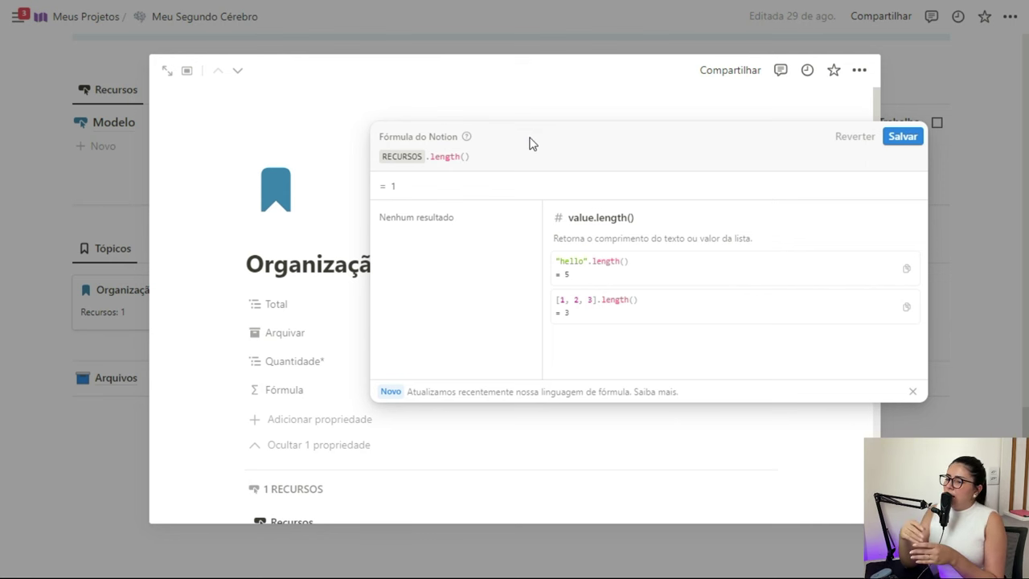
{"action": "type", "text": "."}
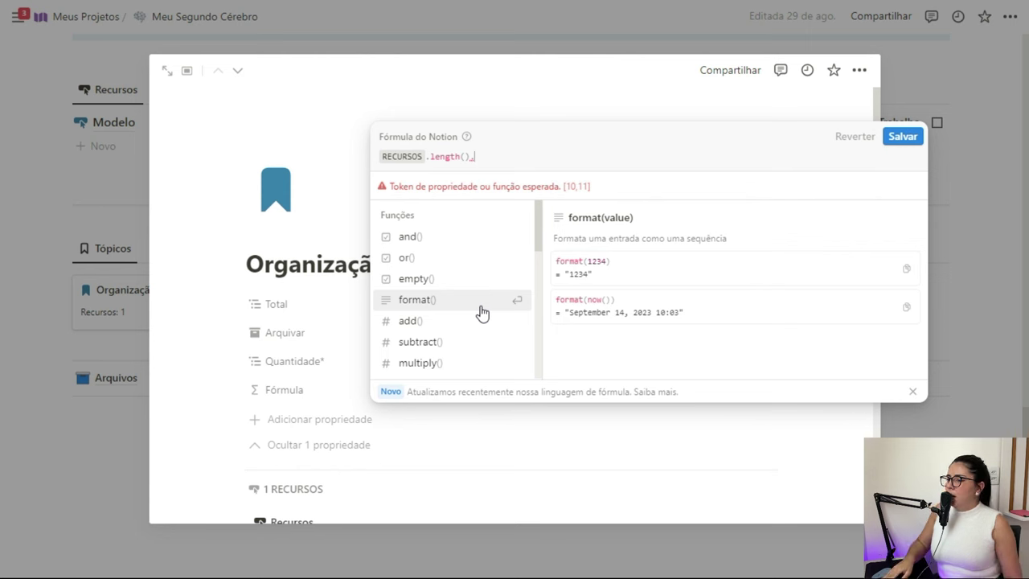
{"action": "key", "text": "BackSpace"}
{"action": "left_click", "coordinate": [900, 136]}
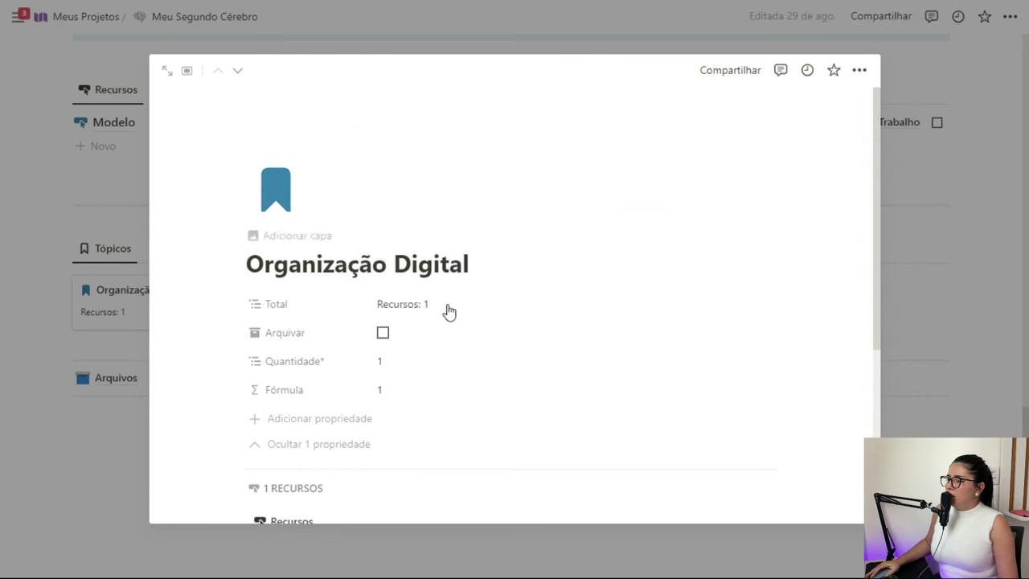
- Extend the formula to "Recursos: " + format(RECURSOS.length()), save it, and compare it with the Total formula
{"action": "left_click", "coordinate": [410, 397]}
{"action": "left_click", "coordinate": [379, 155]}
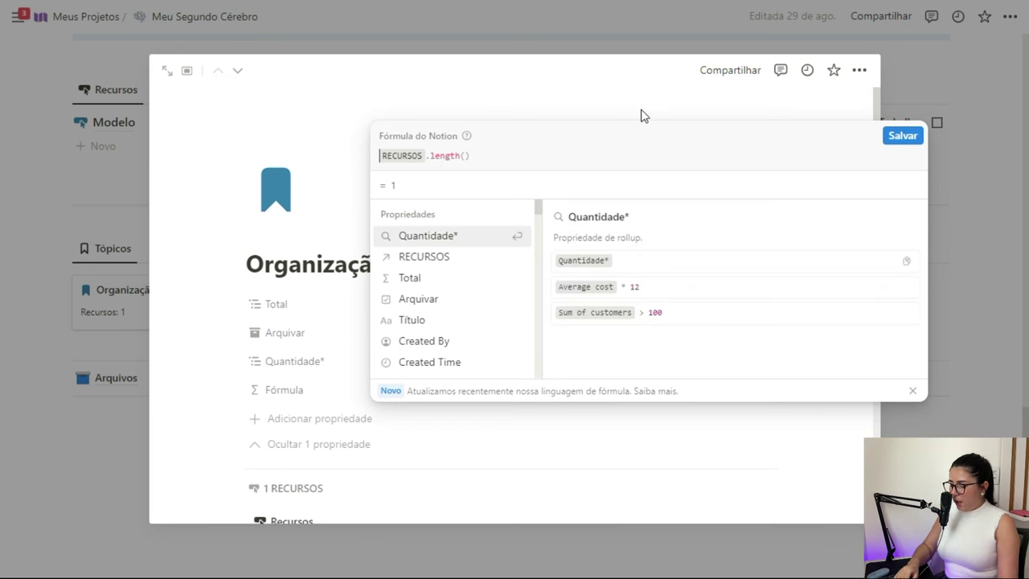
{"action": "type", "text": "\"Recursos"}
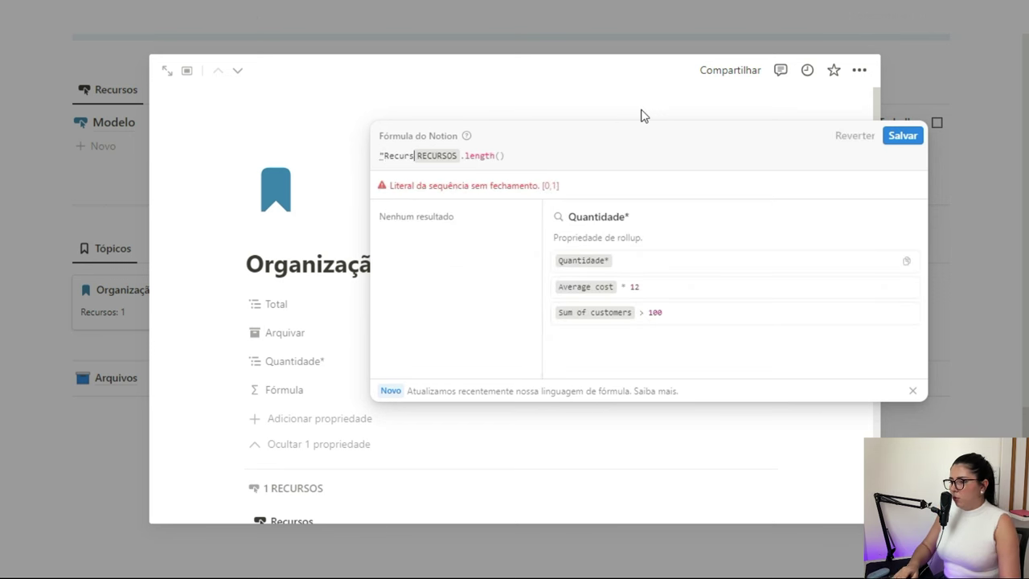
{"action": "type", "text": ": \" + format("}
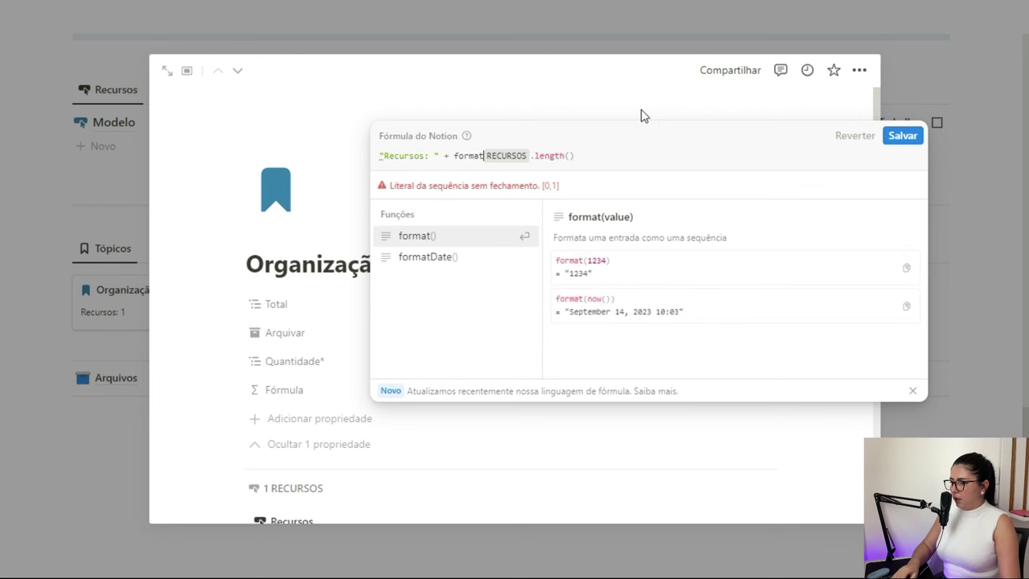
{"action": "left_click", "coordinate": [643, 156]}
{"action": "type", "text": ")"}
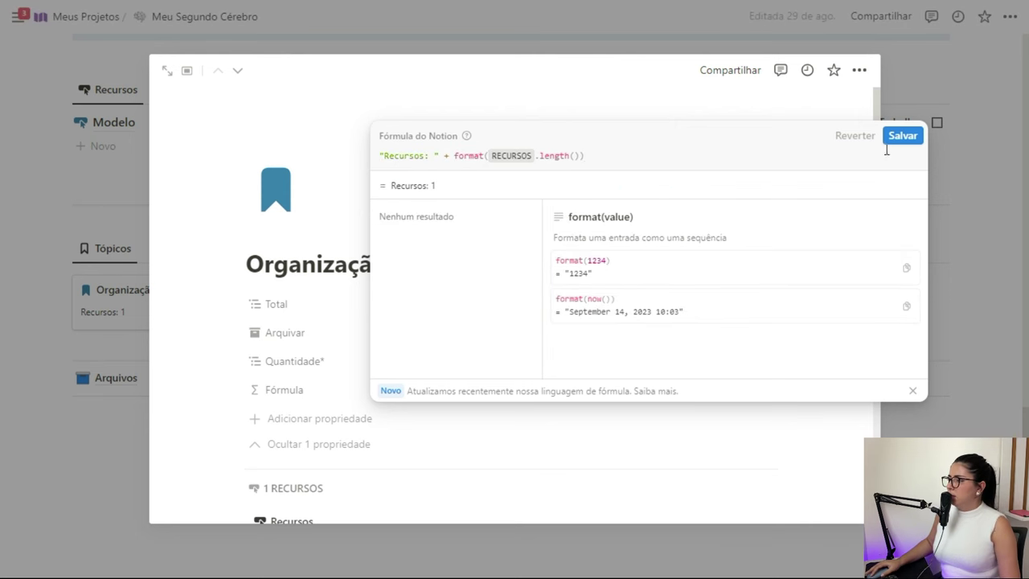
{"action": "left_click", "coordinate": [902, 135]}
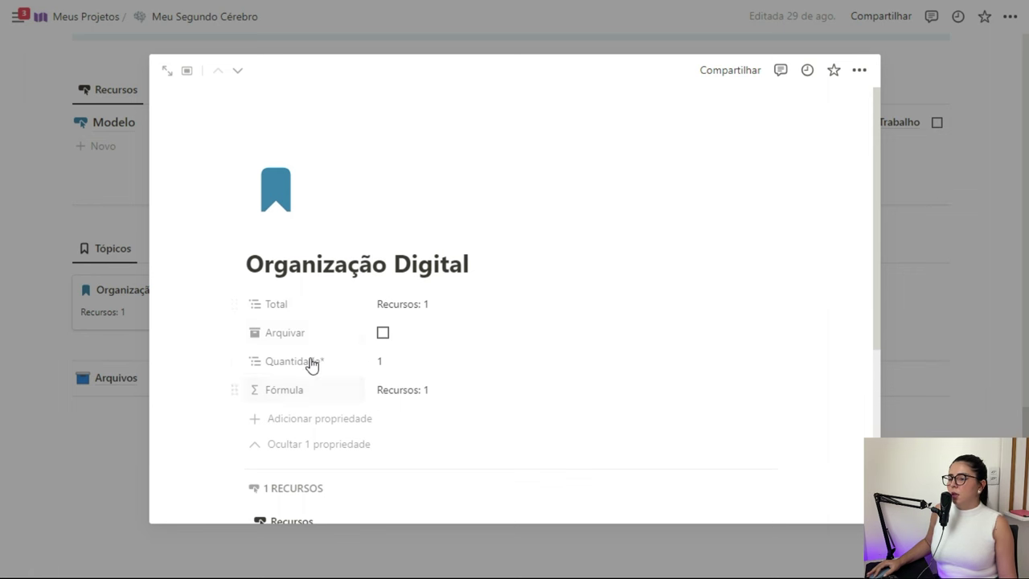
{"action": "left_click", "coordinate": [394, 309]}
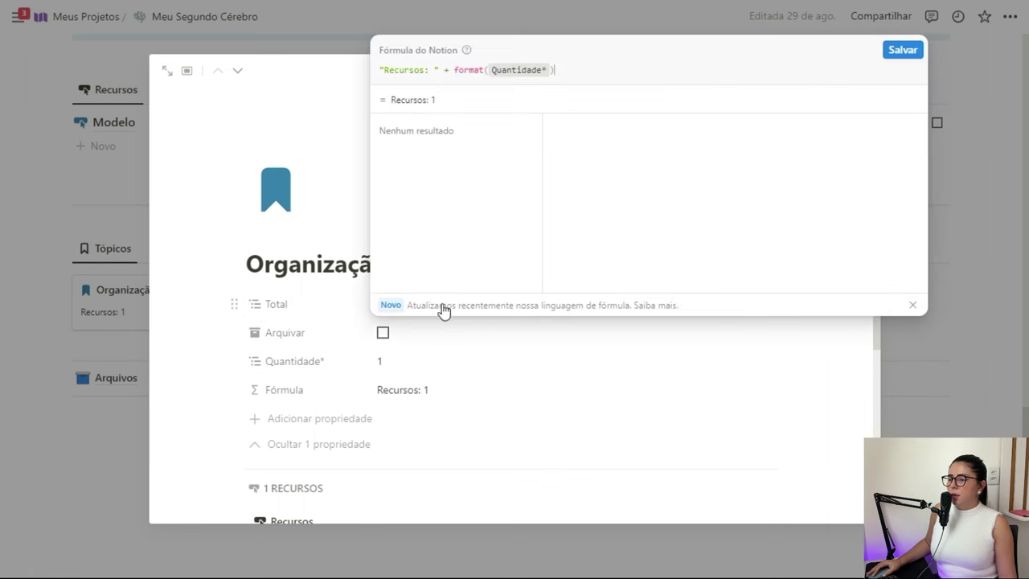
{"action": "key", "text": "Escape"}
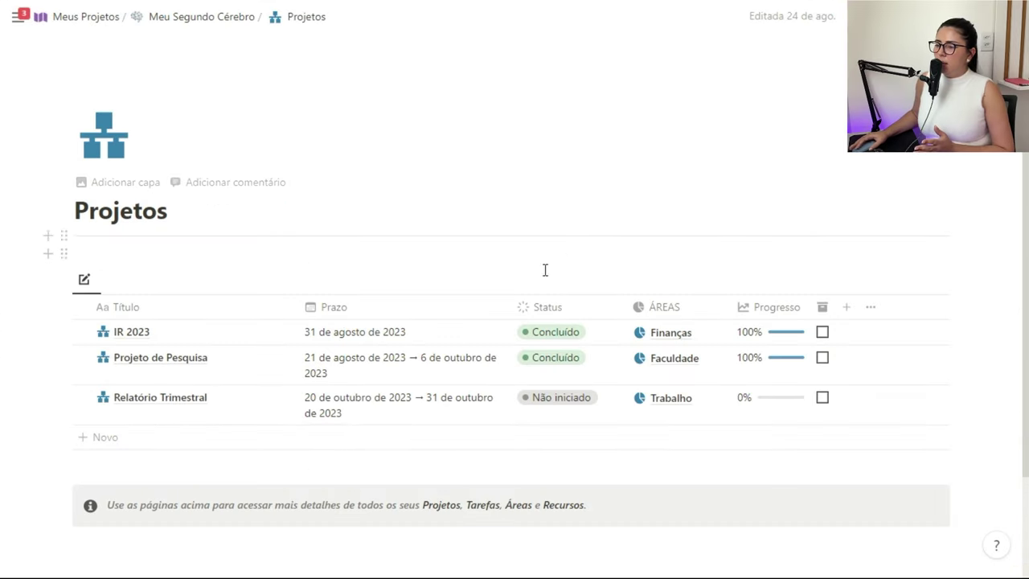
- Widen the Prazo column of the Projetos table and inspect the Progresso rollup's configuration in the IR 2023 row
{"action": "left_click_drag", "start_coordinate": [511, 308], "coordinate": [540, 309]}
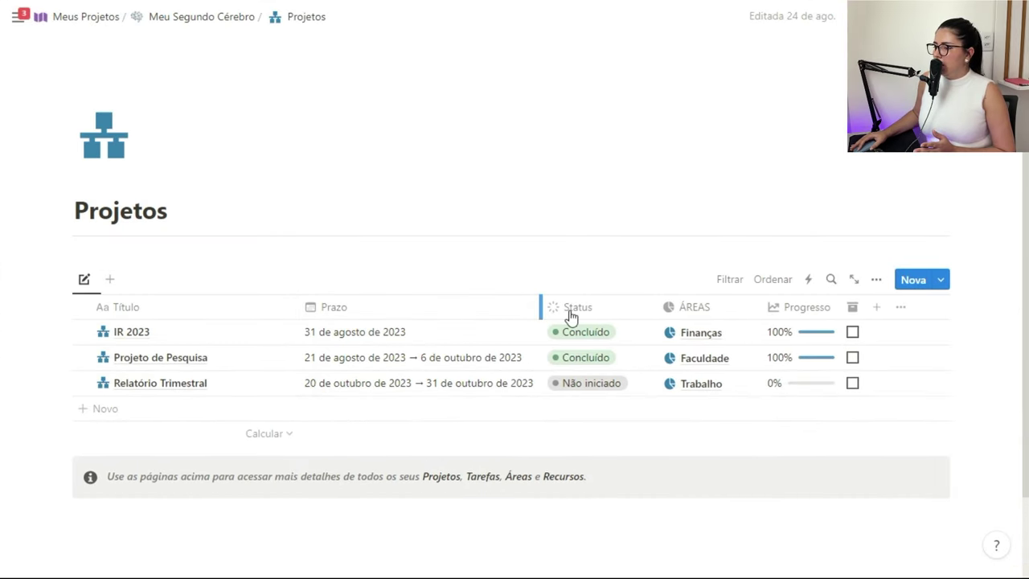
{"action": "left_click", "coordinate": [816, 336]}
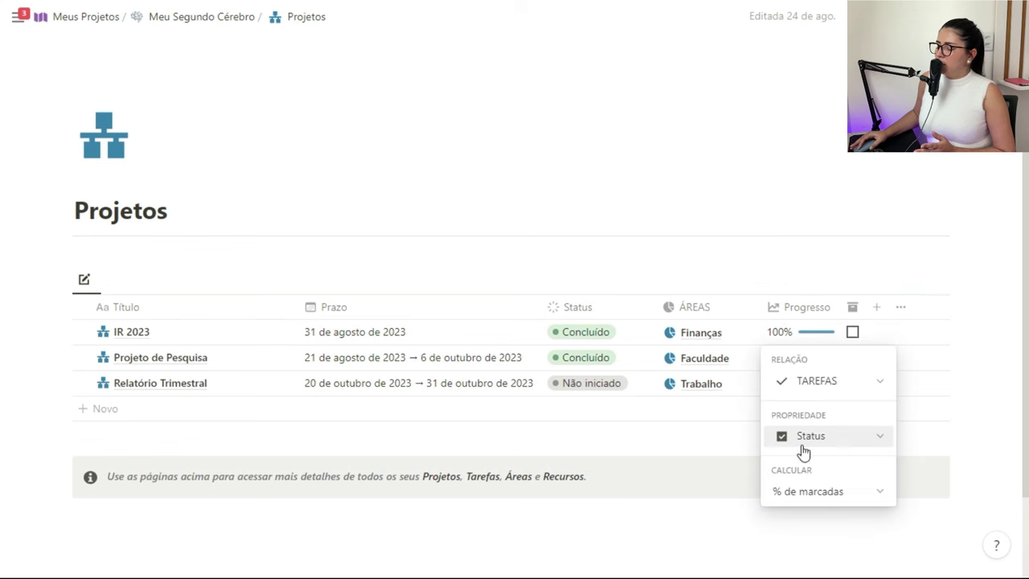
{"action": "left_click", "coordinate": [806, 332]}
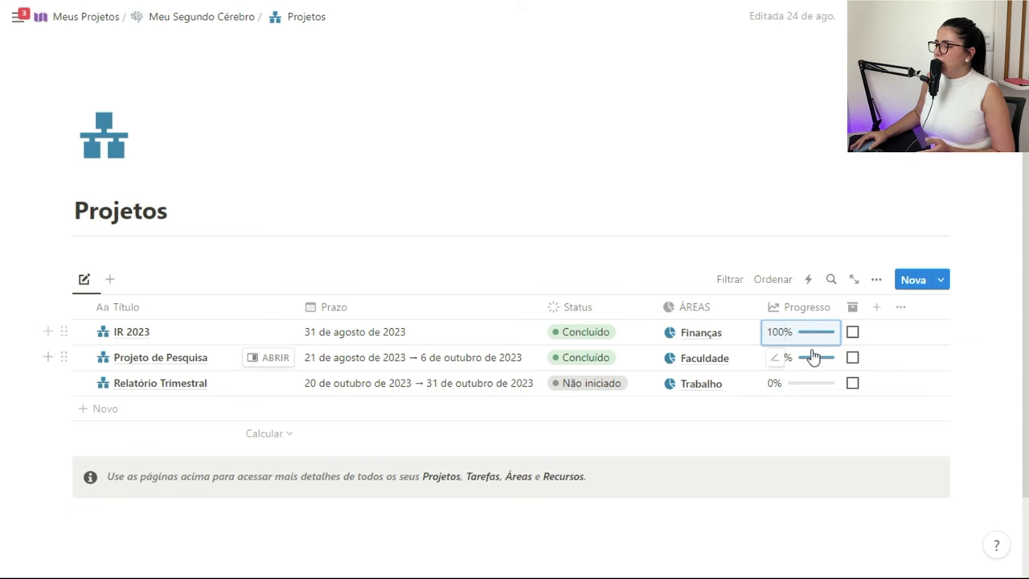
- Add a new property of type Fórmula to the Projetos table and open its formula editor
{"action": "left_click", "coordinate": [876, 315]}
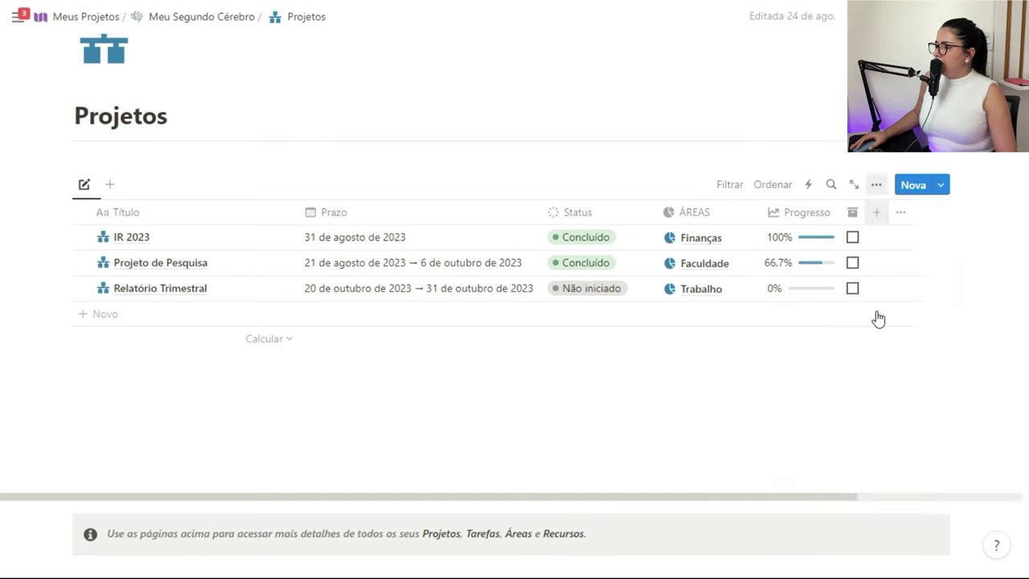
{"action": "scroll", "coordinate": [821, 370], "scroll_direction": "down", "scroll_amount": 2}
{"action": "scroll", "coordinate": [821, 370], "scroll_direction": "down", "scroll_amount": 3}
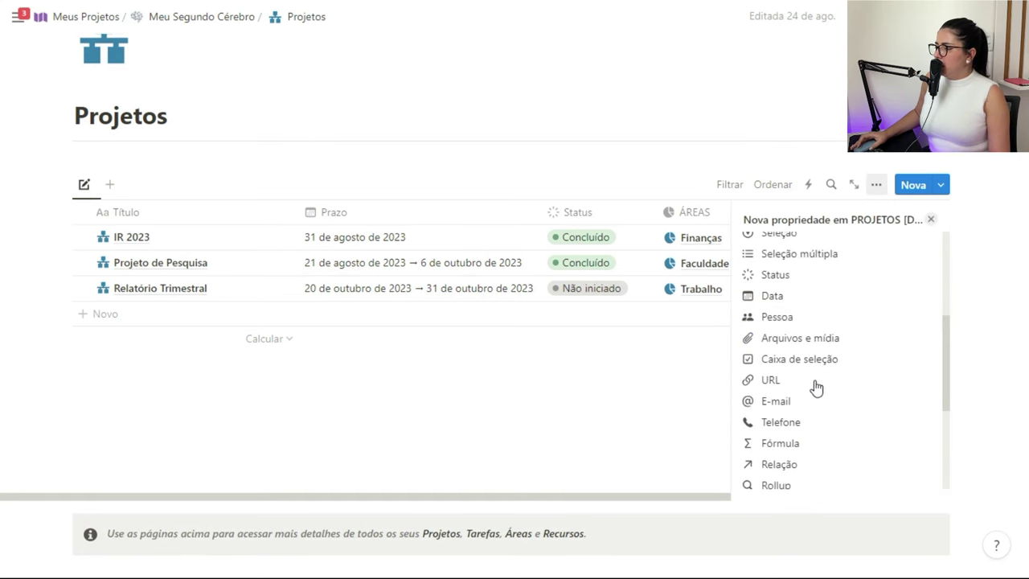
{"action": "left_click", "coordinate": [781, 440]}
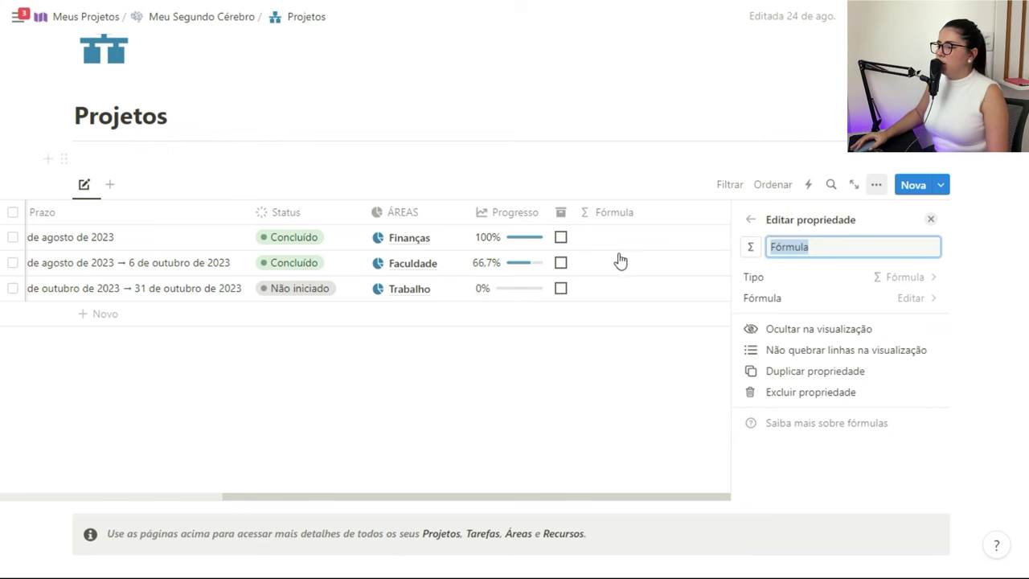
{"action": "left_click", "coordinate": [774, 299]}
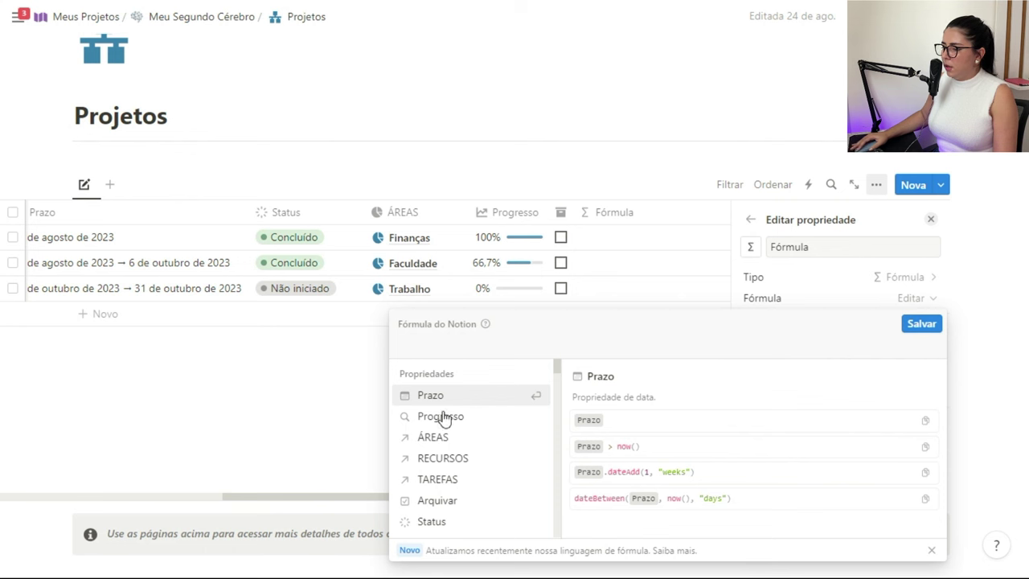
- Build the expression TAREFAS.filter(current.Status) in the new Projetos formula
{"action": "left_click", "coordinate": [438, 480]}
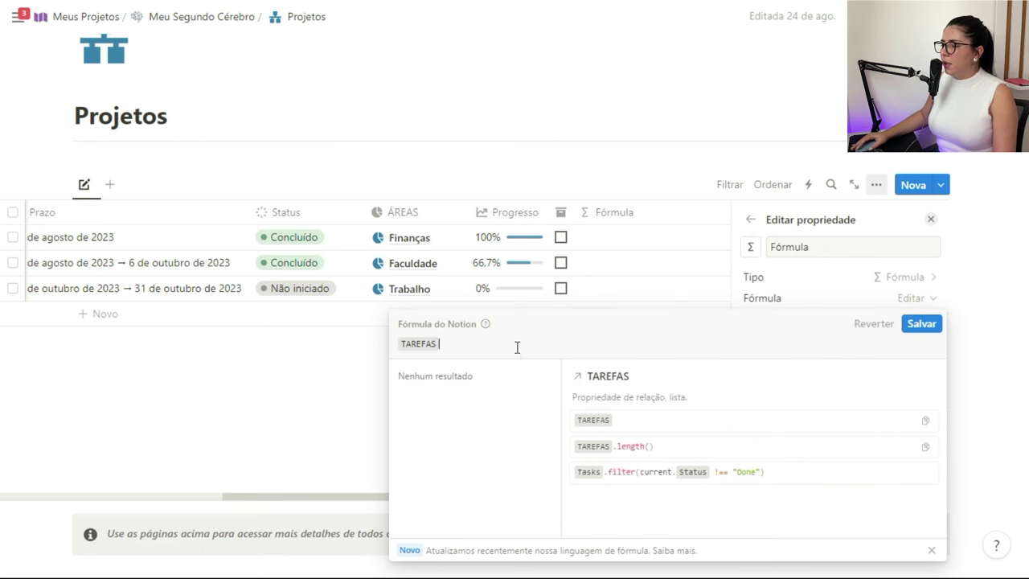
{"action": "type", "text": "."}
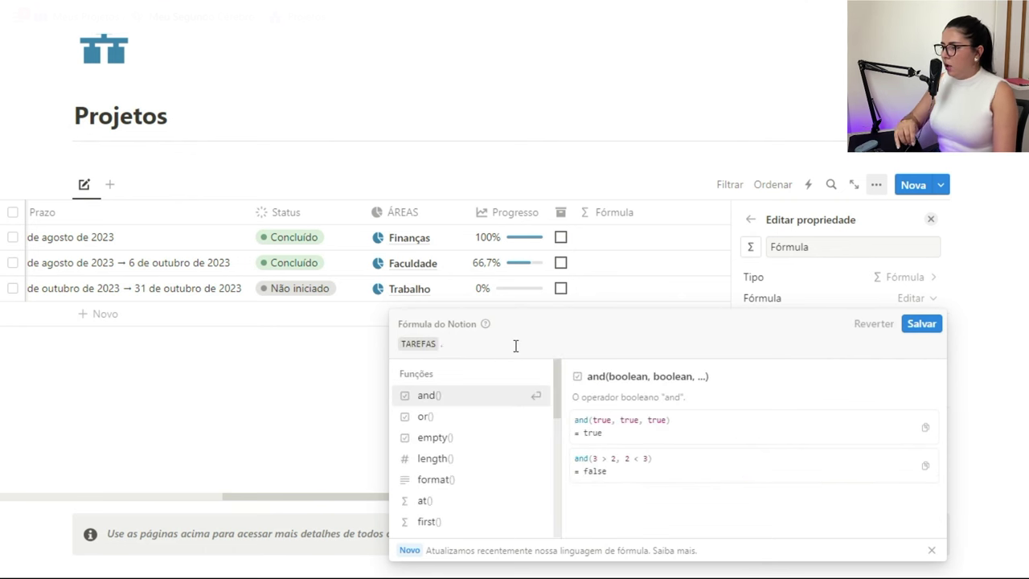
{"action": "type", "text": "filter("}
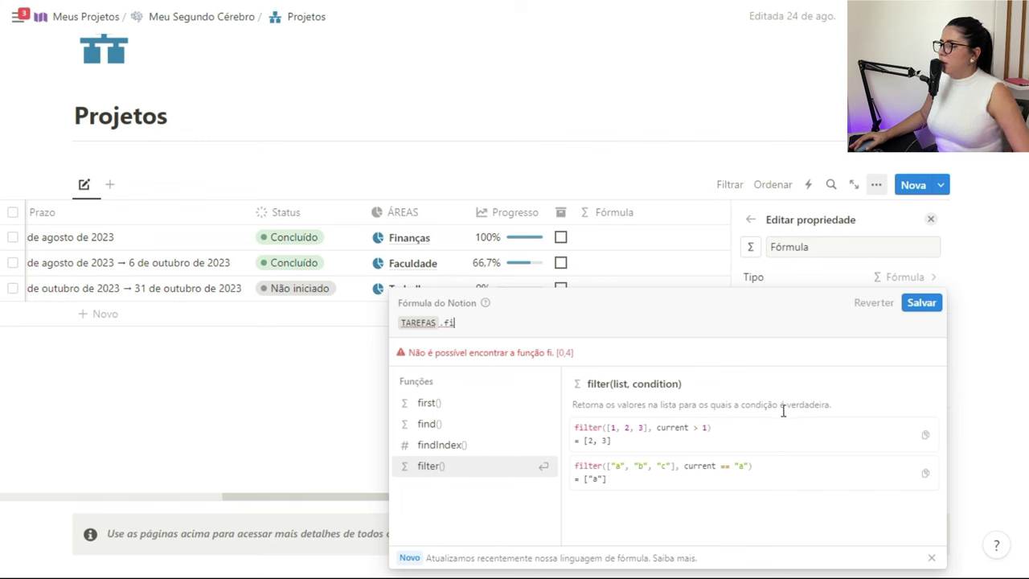
{"action": "left_click", "coordinate": [427, 467]}
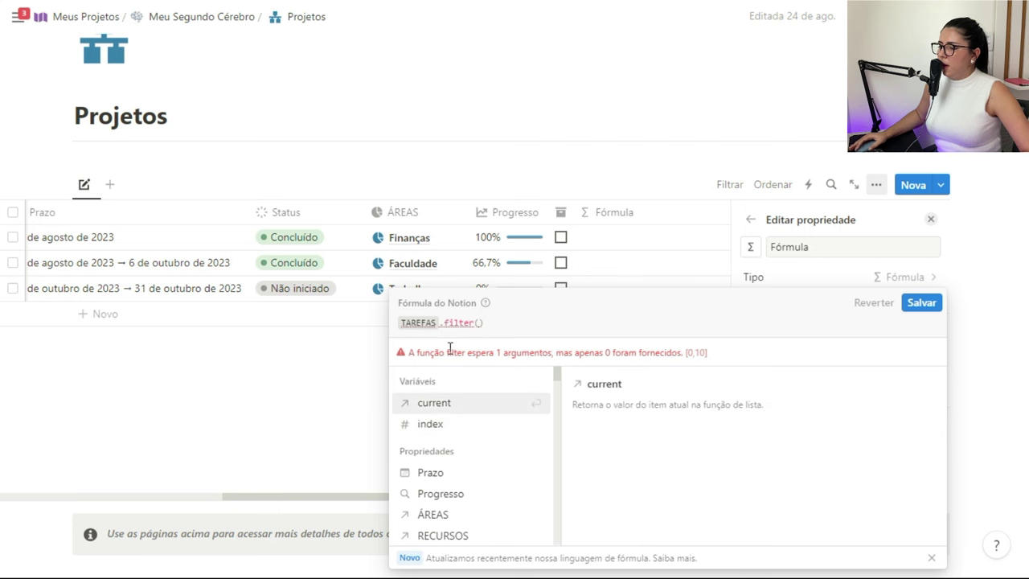
{"action": "left_click", "coordinate": [446, 408]}
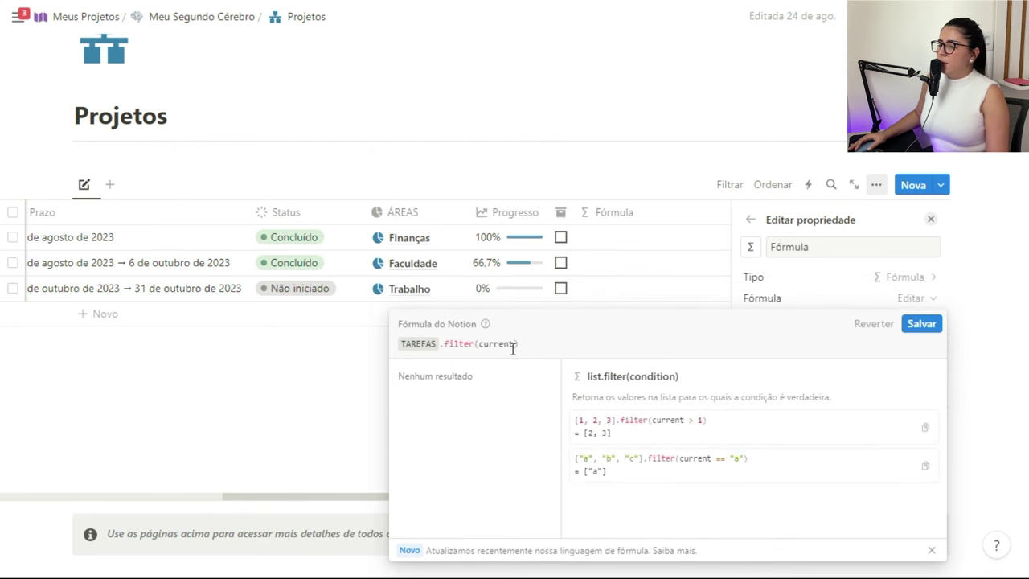
{"action": "type", "text": "."}
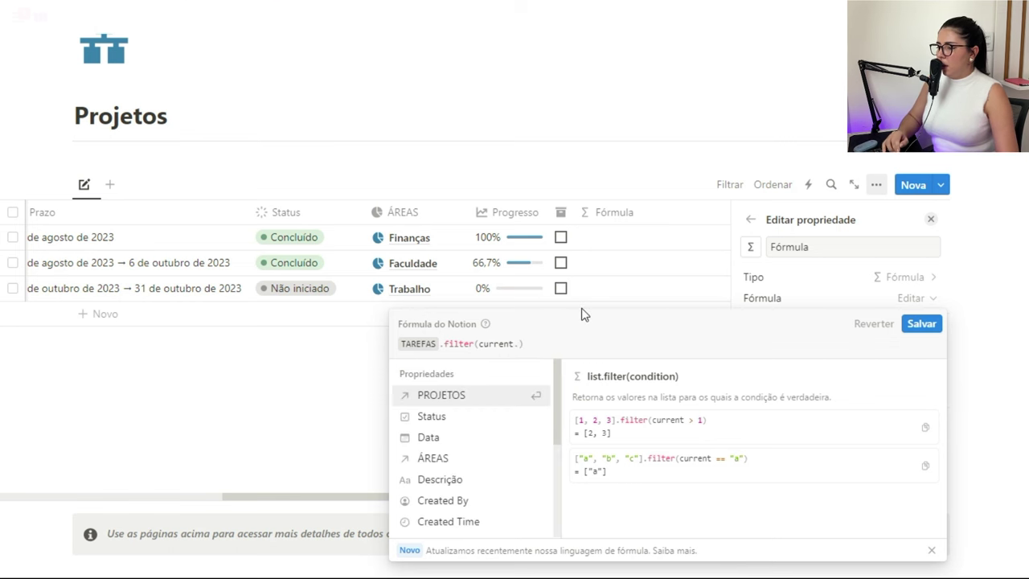
{"action": "left_click", "coordinate": [440, 429]}
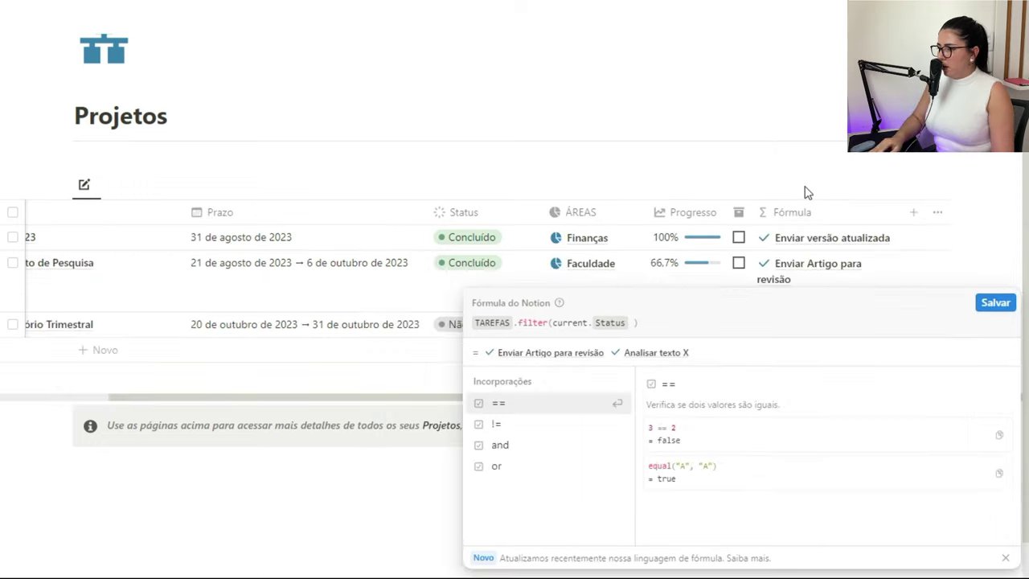
- Complete the formula as TAREFAS.filter(current.Status == false).length() and save it
{"action": "type", "text": "== false"}
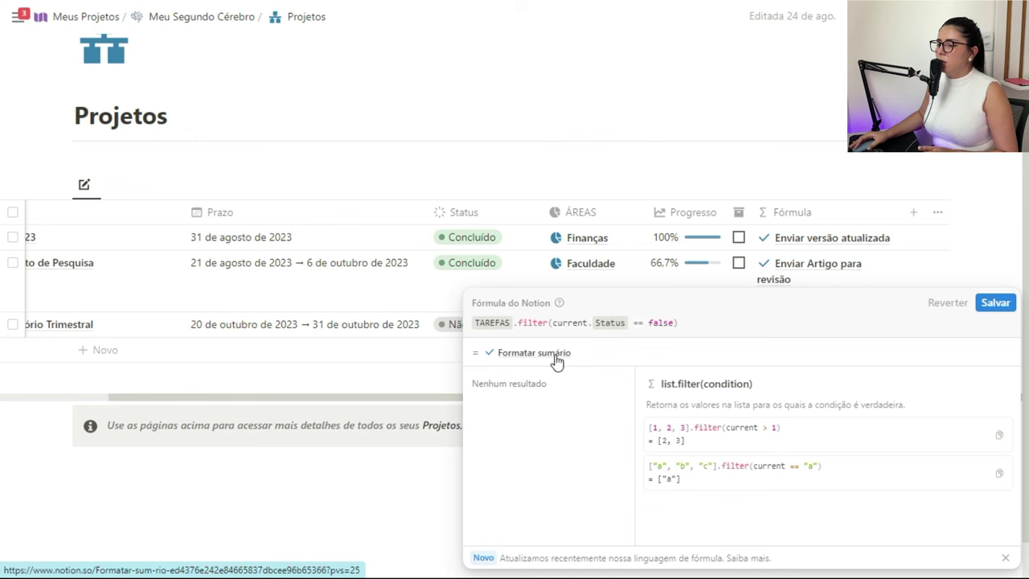
{"action": "type", "text": ".len"}
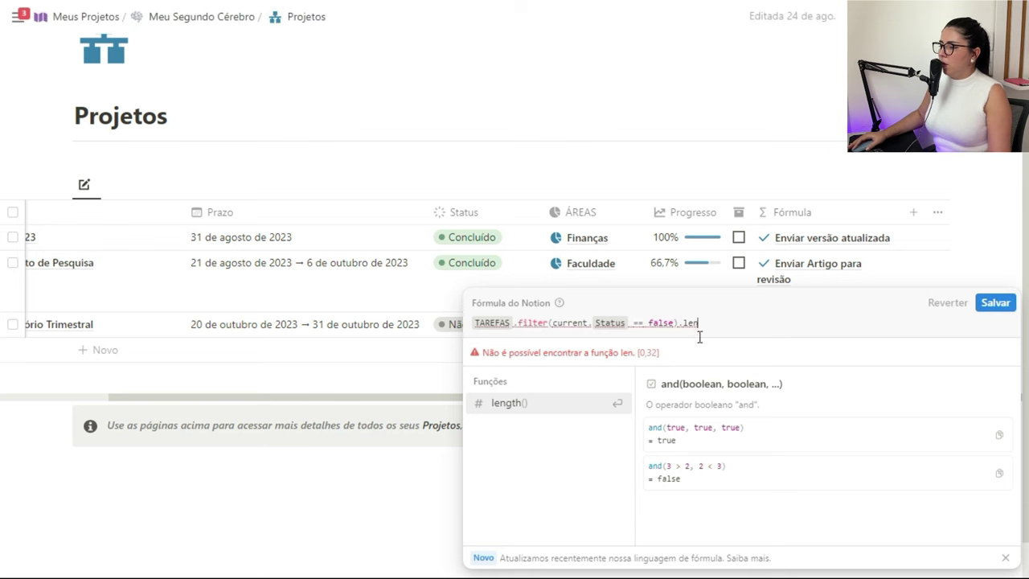
{"action": "left_click", "coordinate": [537, 404]}
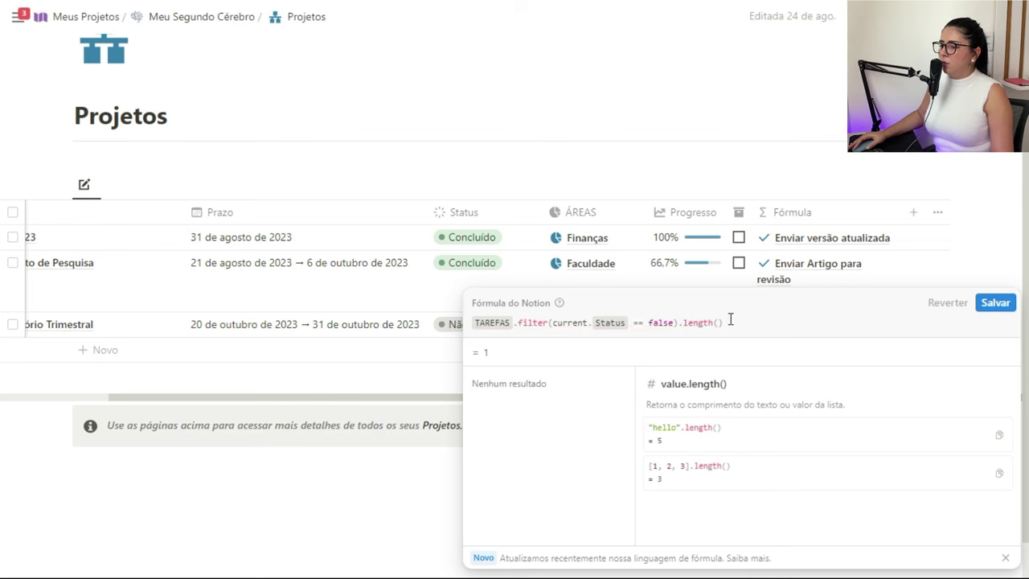
{"action": "left_click", "coordinate": [994, 304]}
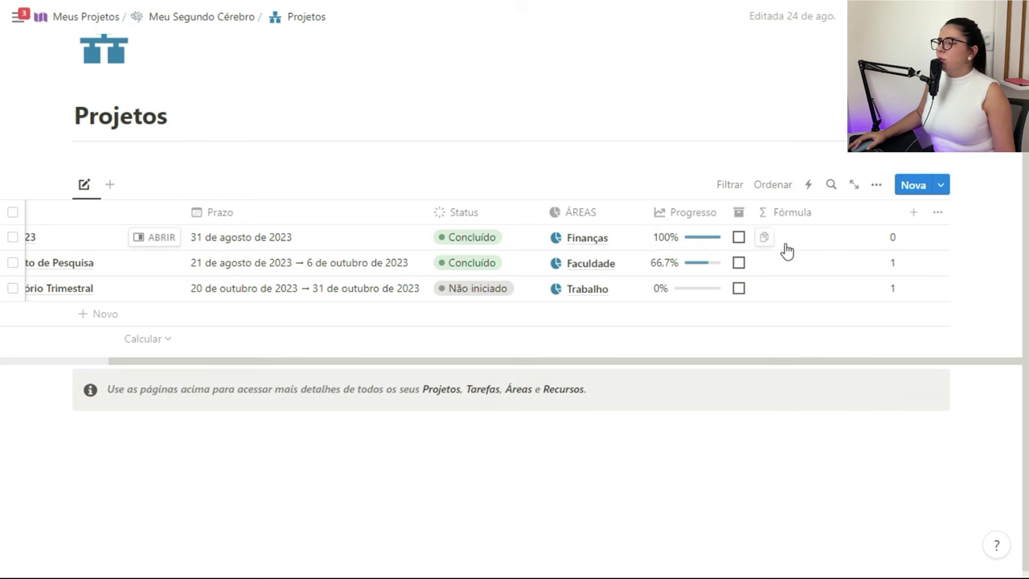
- Prefix the open-task count formula with "Tarefas em aberto: " +, save it, and review the saved expression in the IR 2023 row
{"action": "left_click", "coordinate": [833, 246]}
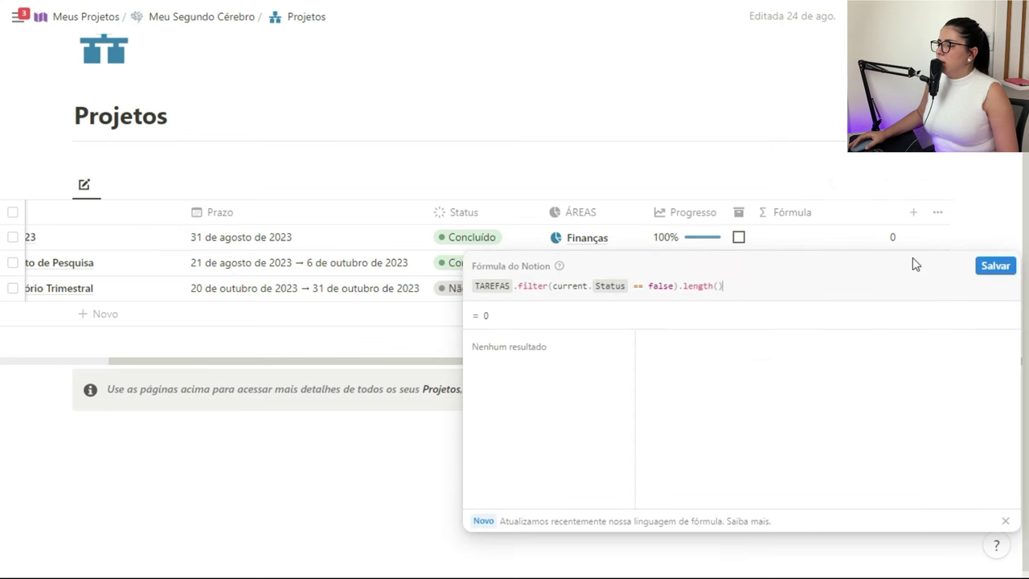
{"action": "left_click", "coordinate": [472, 287]}
{"action": "type", "text": "\"Tarefas"}
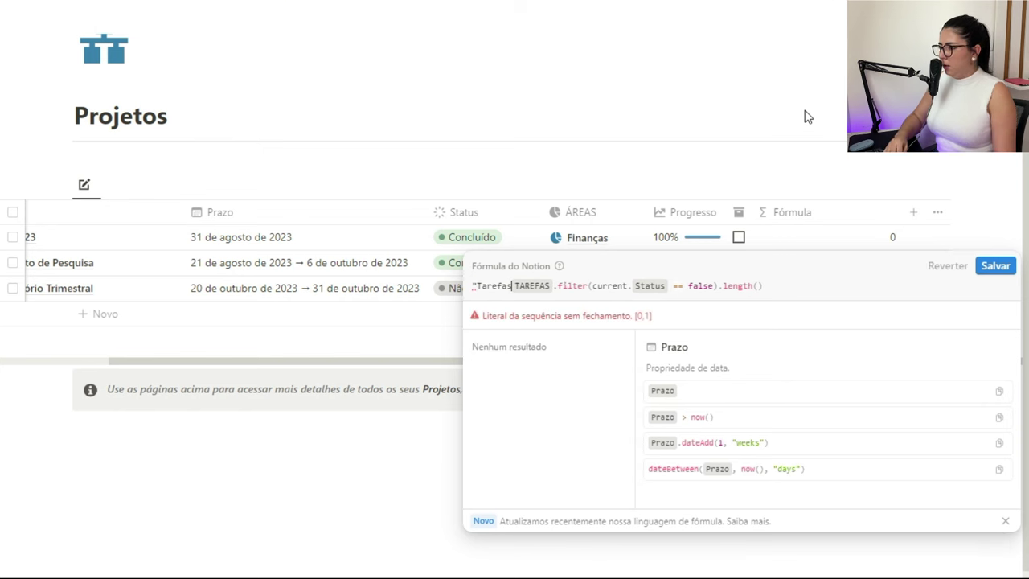
{"action": "type", "text": " em aberto"}
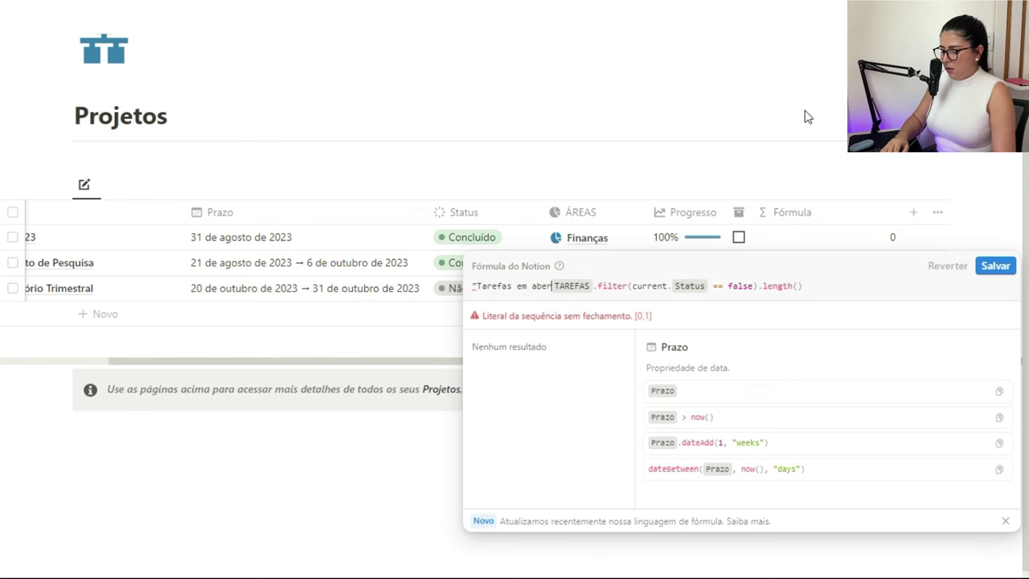
{"action": "type", "text": ": \" +"}
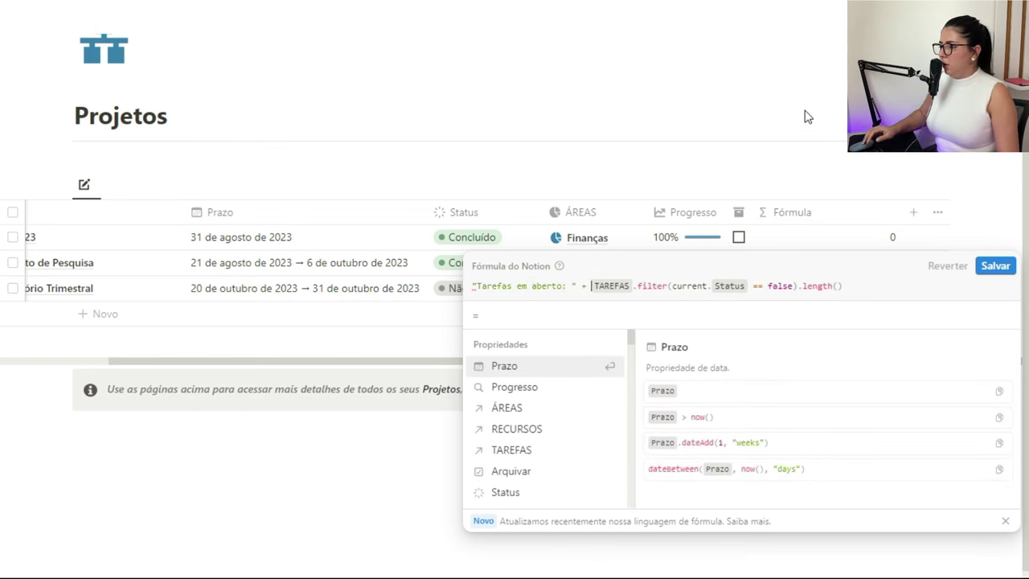
{"action": "left_click", "coordinate": [997, 266]}
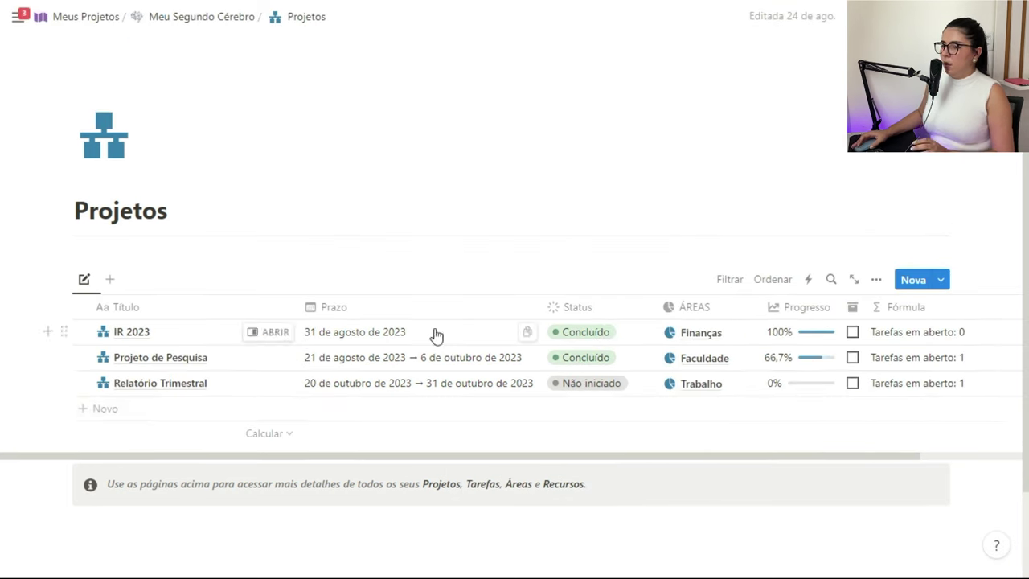
{"action": "left_click", "coordinate": [920, 341]}
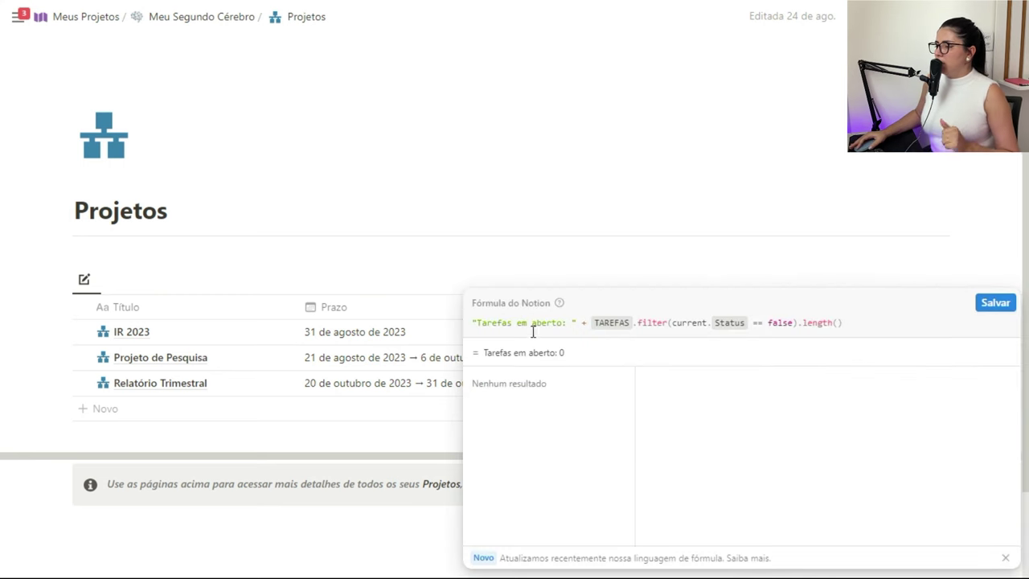
{"action": "left_click", "coordinate": [760, 279]}
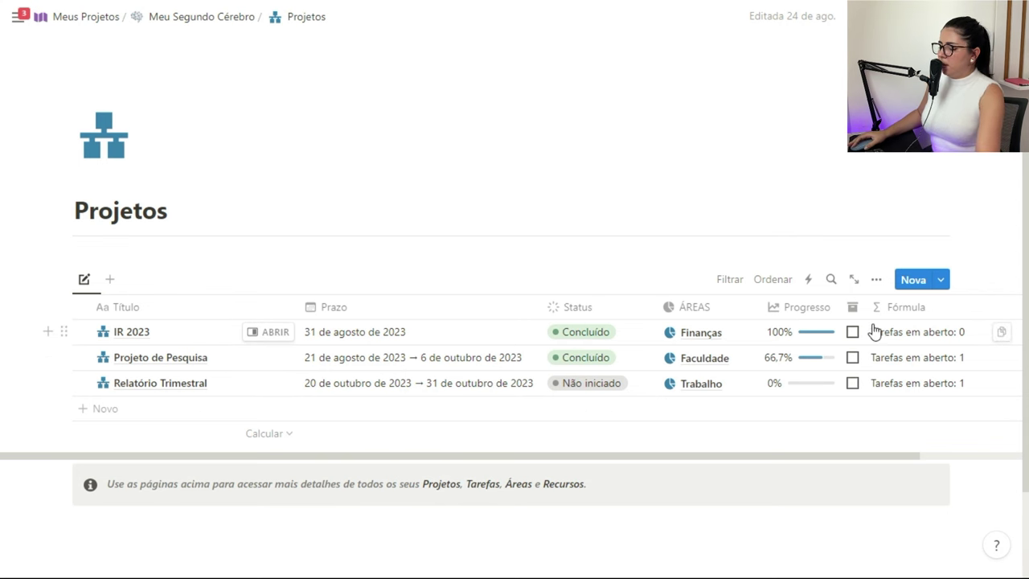
- Add a second property of type Fórmula to the Projetos table and open its formula editor
{"action": "scroll", "coordinate": [877, 327], "scroll_direction": "right", "scroll_amount": 3}
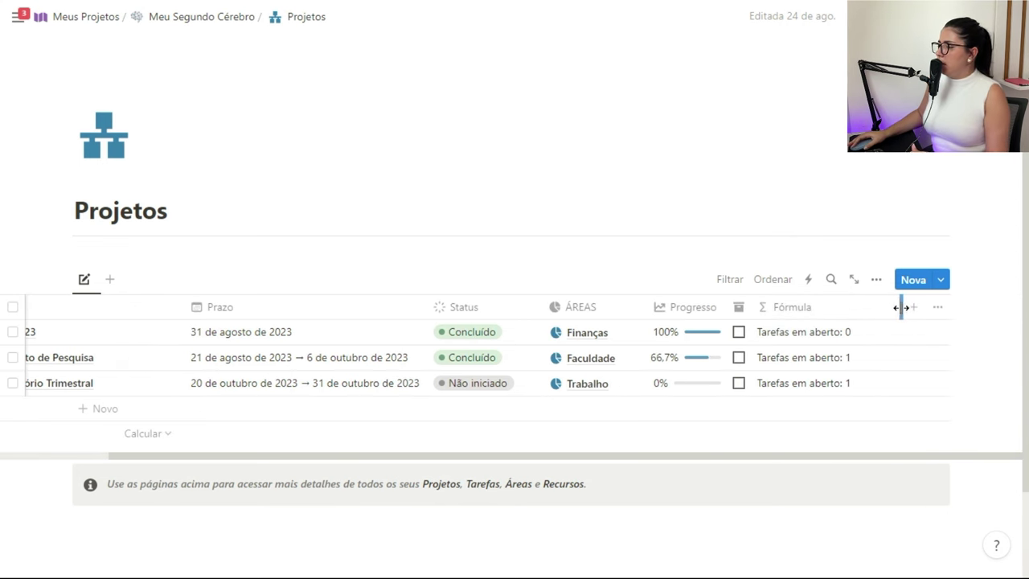
{"action": "left_click", "coordinate": [909, 306]}
{"action": "scroll", "coordinate": [822, 383], "scroll_direction": "down", "scroll_amount": 2}
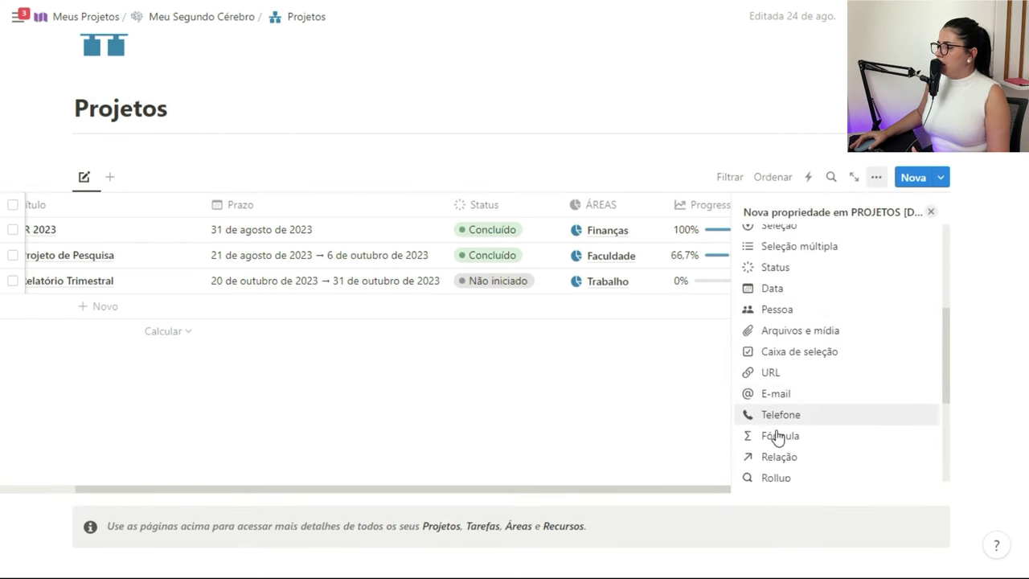
{"action": "left_click", "coordinate": [895, 430]}
{"action": "left_click", "coordinate": [931, 294]}
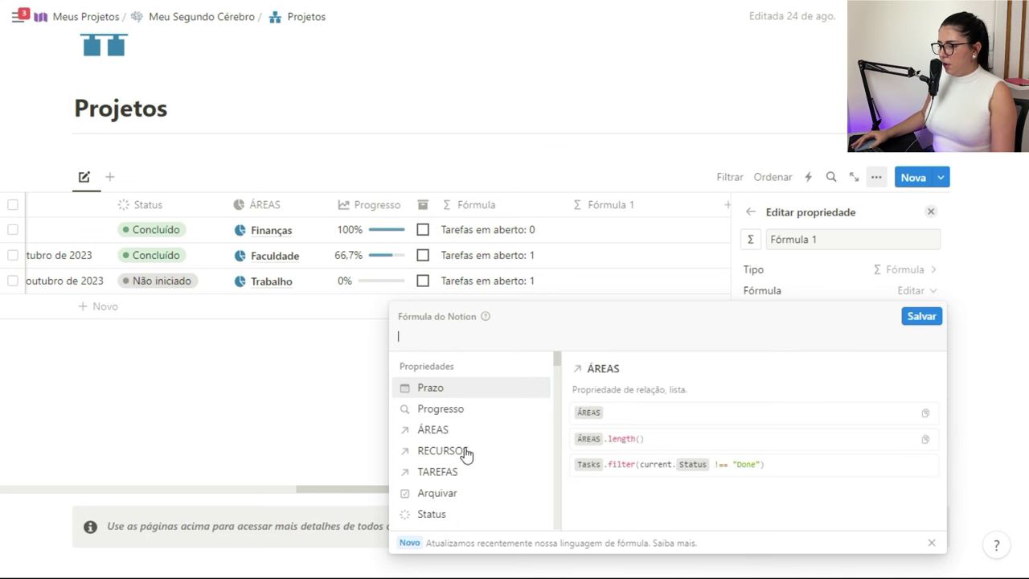
- Start the new formula with TAREFAS.find(current.Data) == and continue on a new line
{"action": "left_click", "coordinate": [449, 475]}
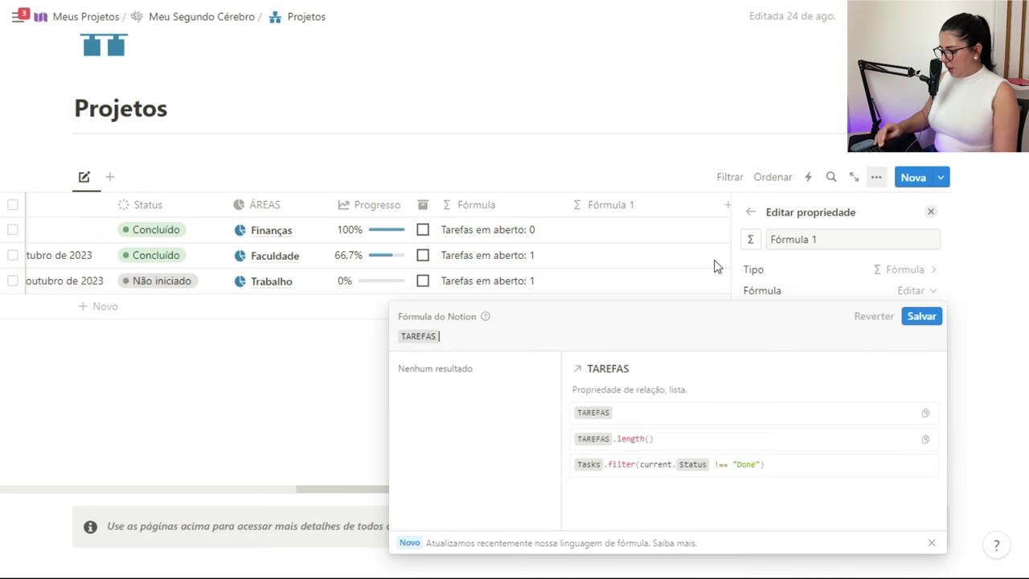
{"action": "type", "text": "."}
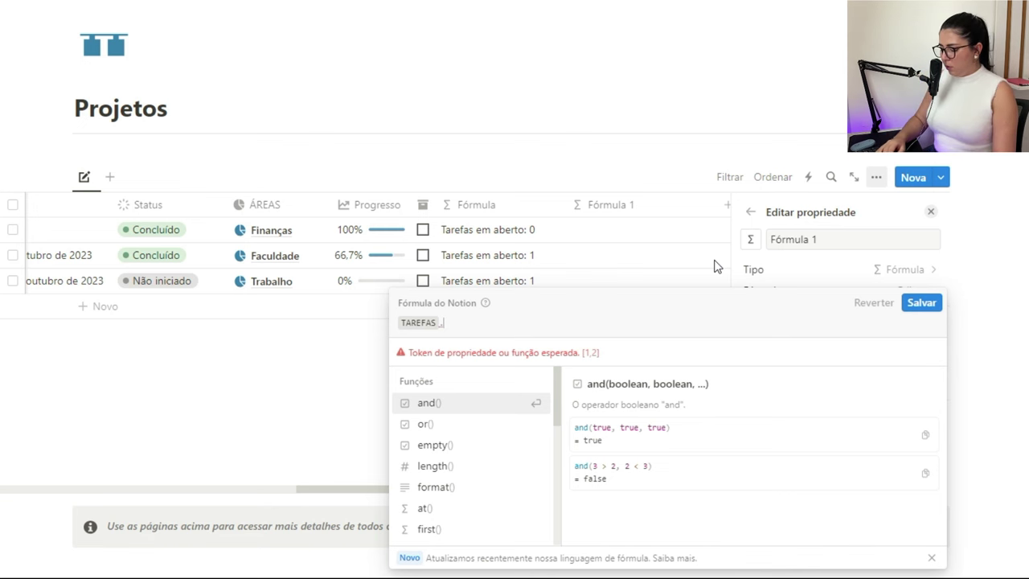
{"action": "type", "text": "find("}
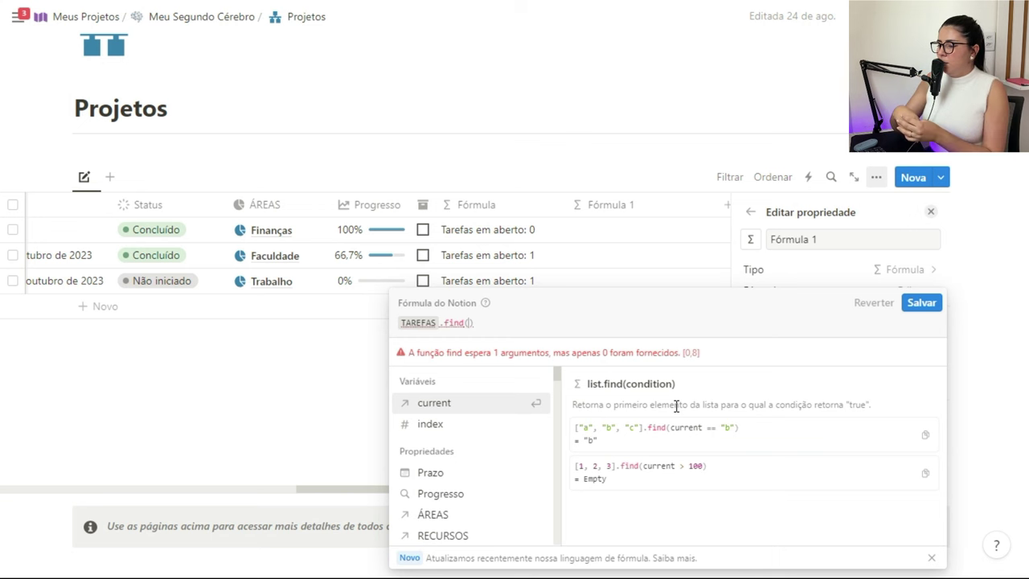
{"action": "left_click", "coordinate": [435, 403]}
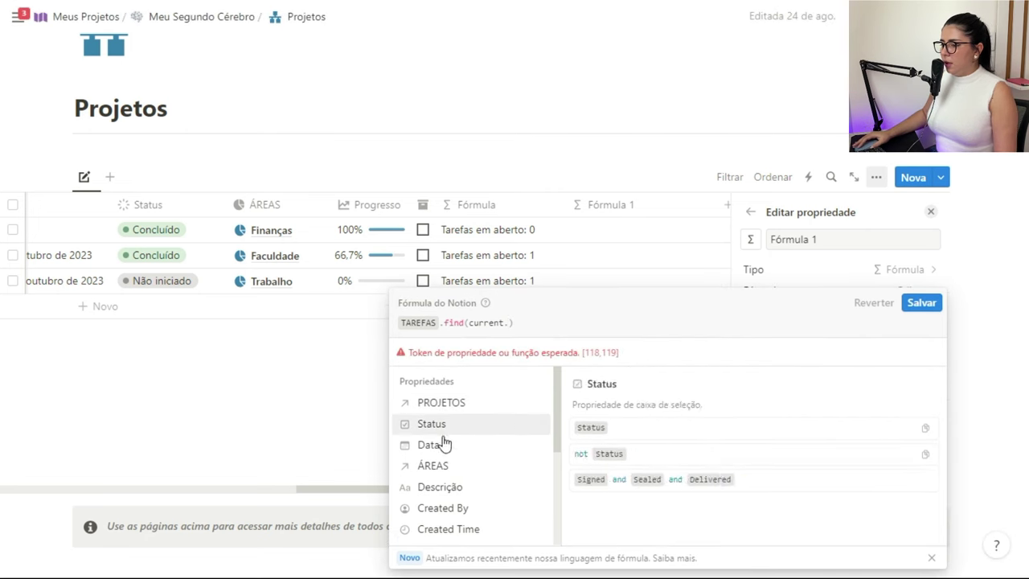
{"action": "left_click", "coordinate": [443, 447]}
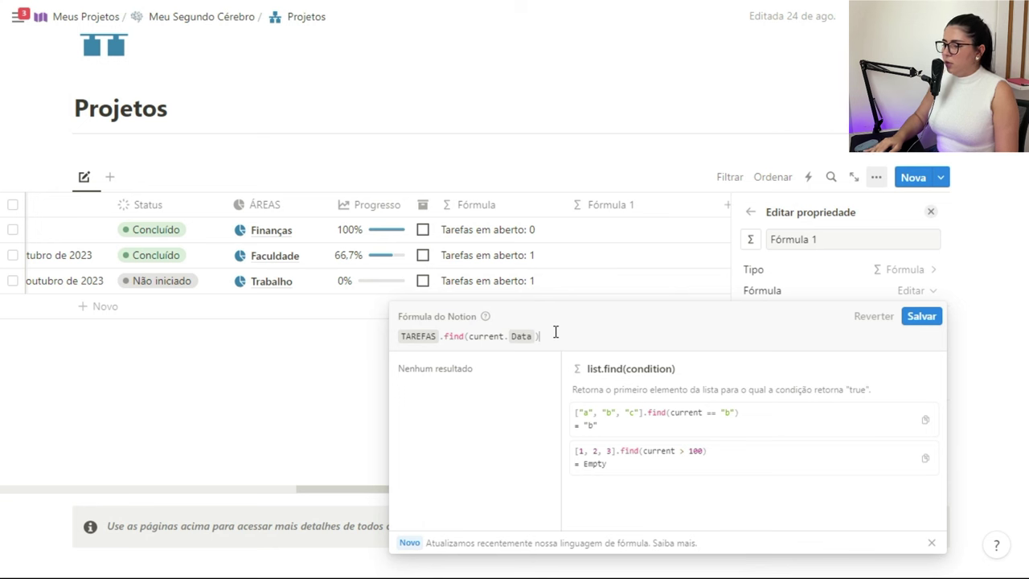
{"action": "type", "text": "=="}
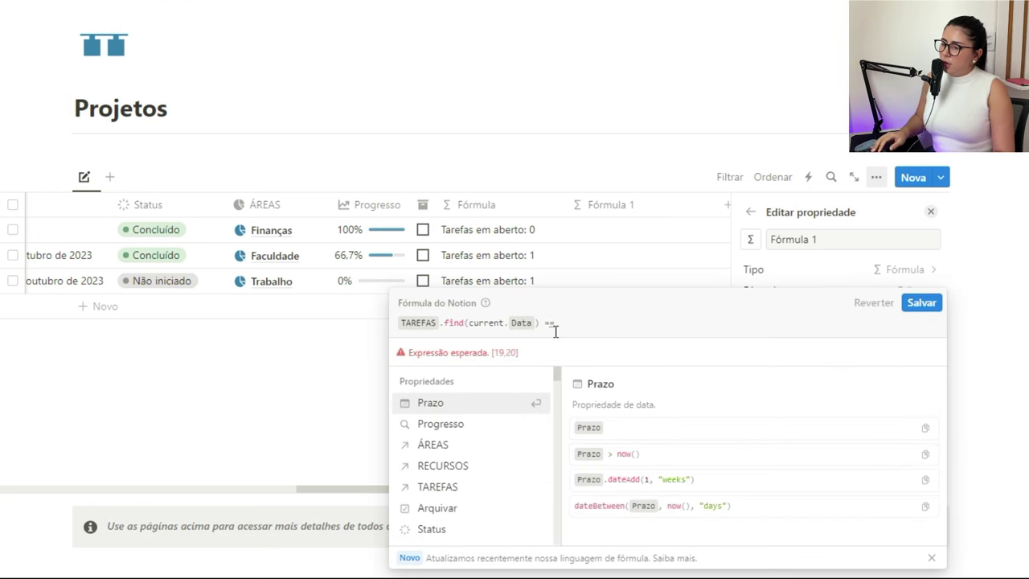
{"action": "key", "text": "shift+Return"}
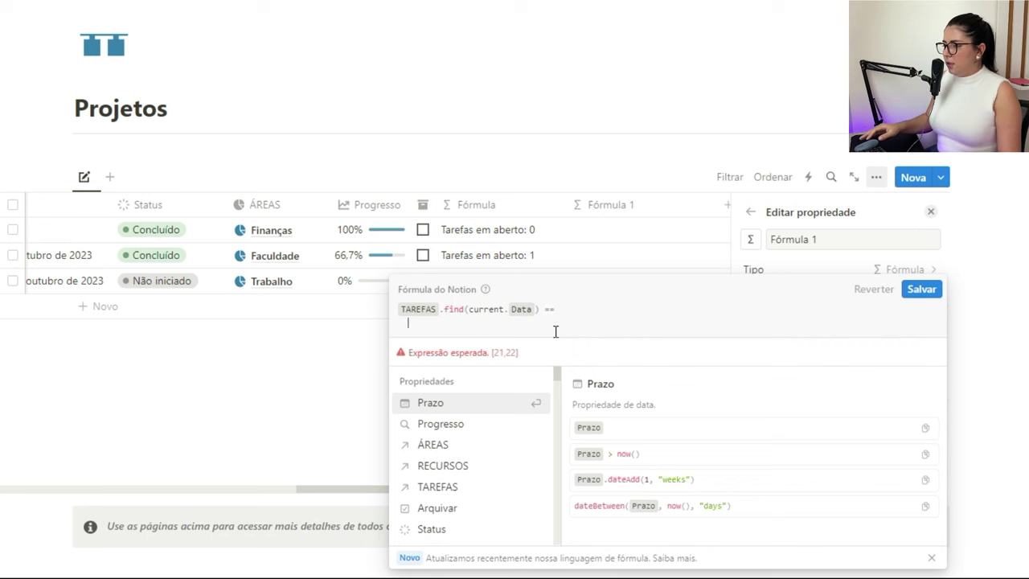
- Add TAREFAS.filter(current.Status == false) on the second line as the other side of the comparison
{"action": "left_click", "coordinate": [438, 486]}
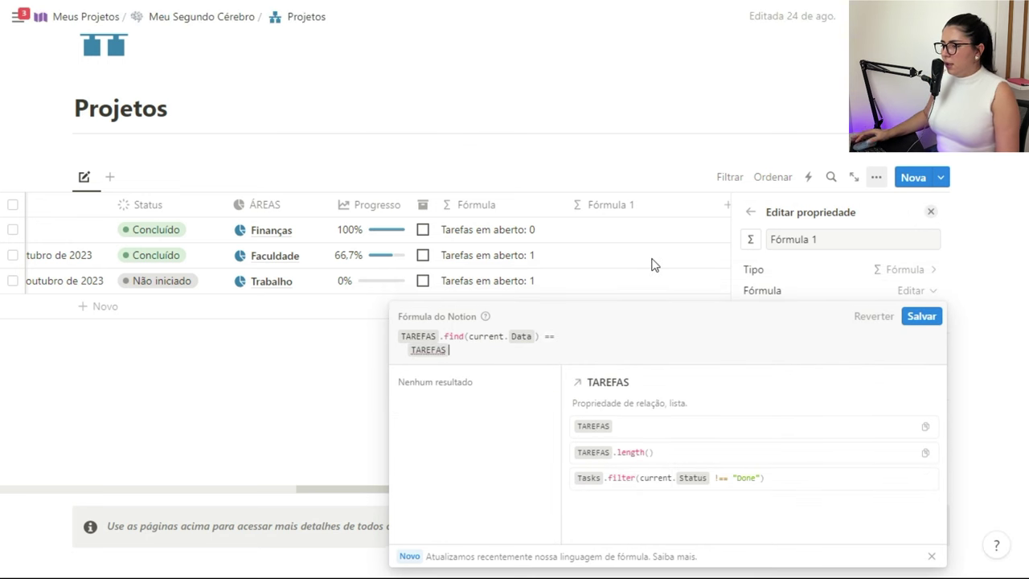
{"action": "type", "text": ".fi"}
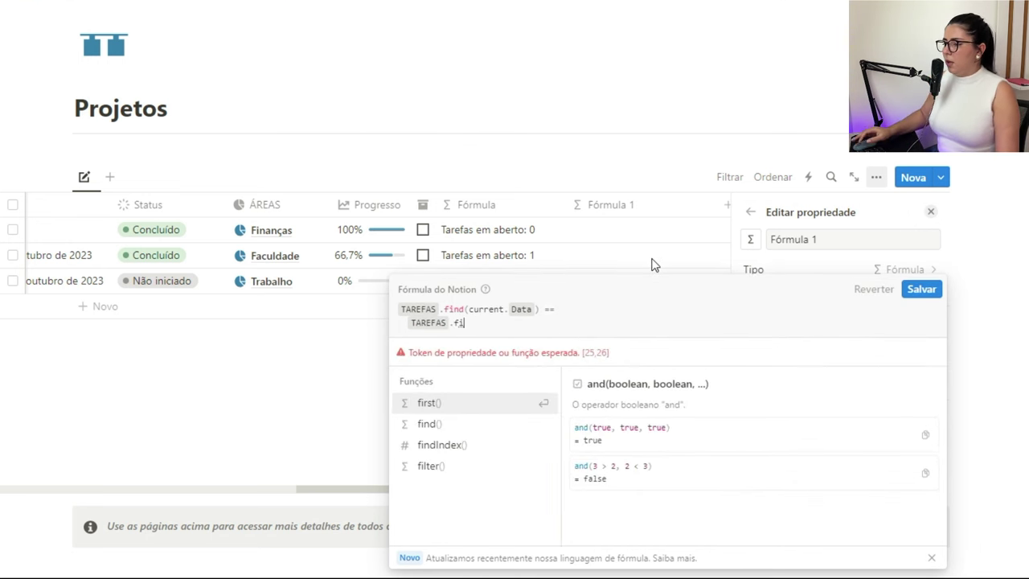
{"action": "left_click", "coordinate": [435, 468]}
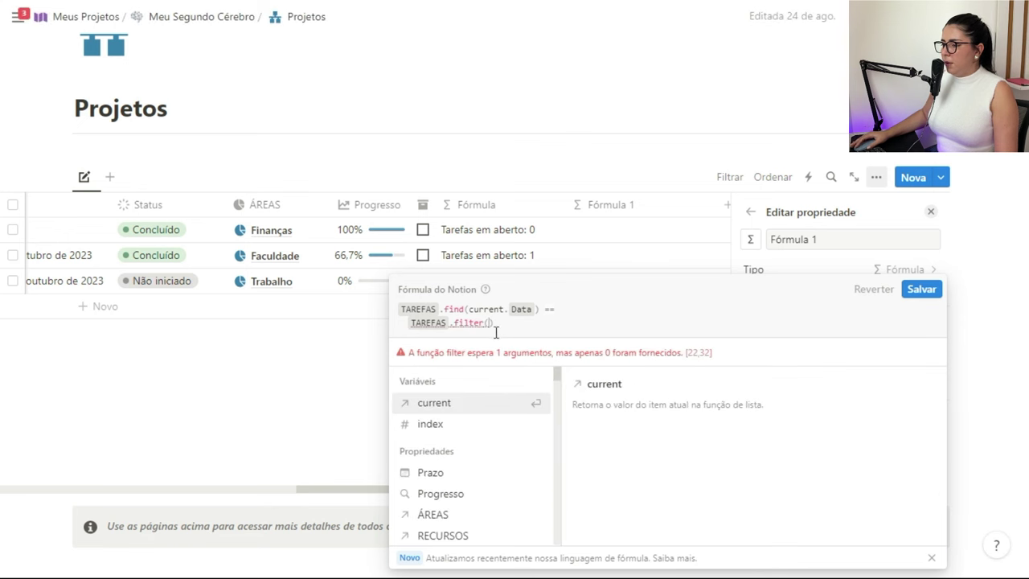
{"action": "left_click", "coordinate": [468, 407]}
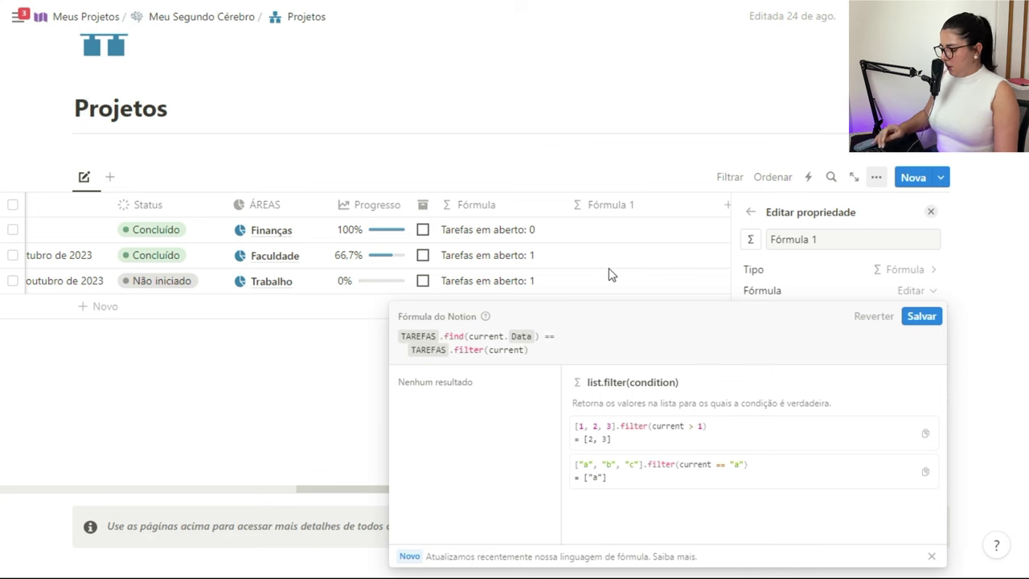
{"action": "type", "text": "."}
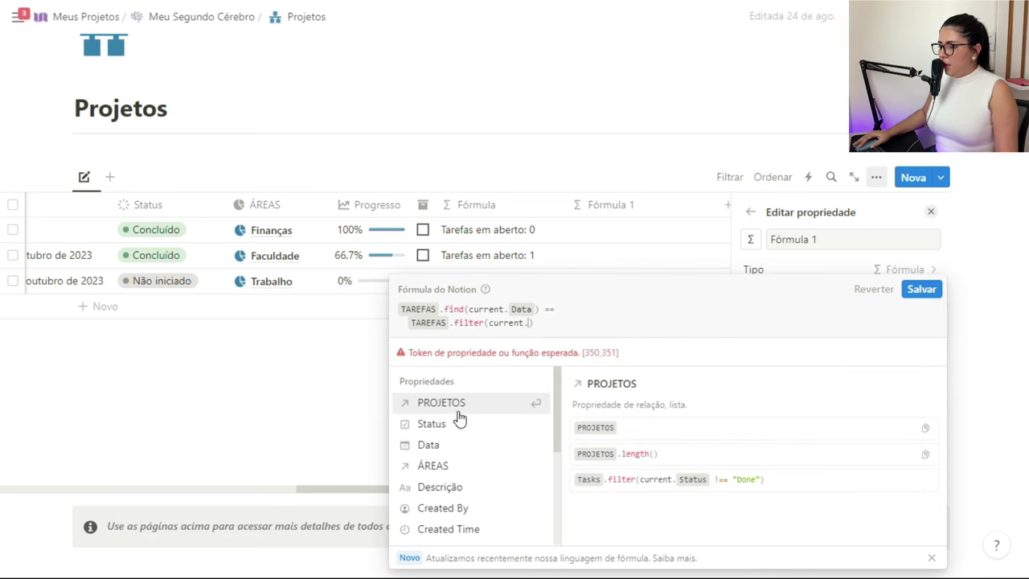
{"action": "left_click", "coordinate": [444, 429]}
{"action": "type", "text": "== "}
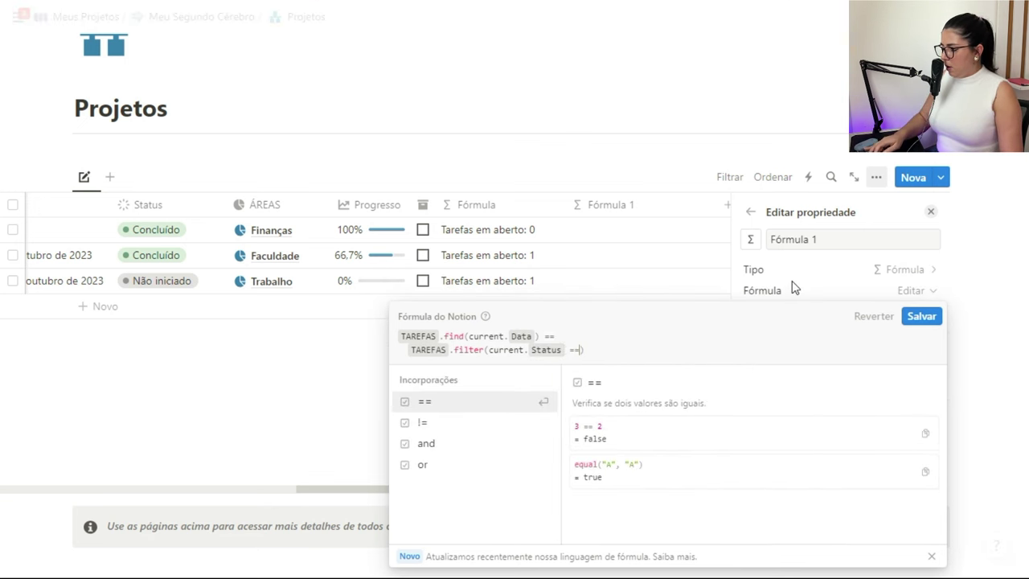
{"action": "type", "text": "false"}
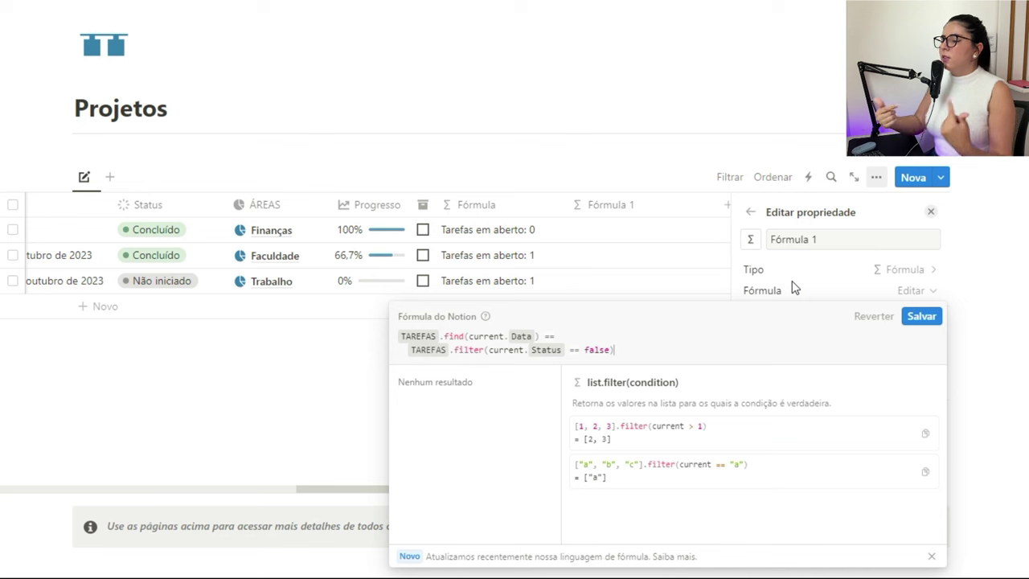
- Append .map(current.Data) to the filtered uncompleted tasks on the second line
{"action": "type", "text": "ma"}
{"action": "left_click", "coordinate": [539, 401]}
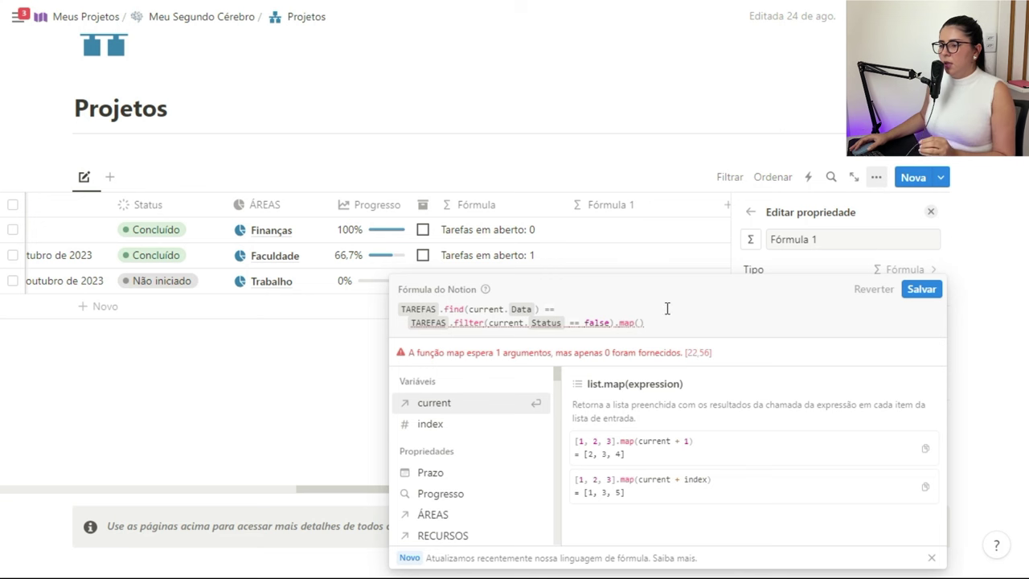
{"action": "left_click", "coordinate": [451, 404]}
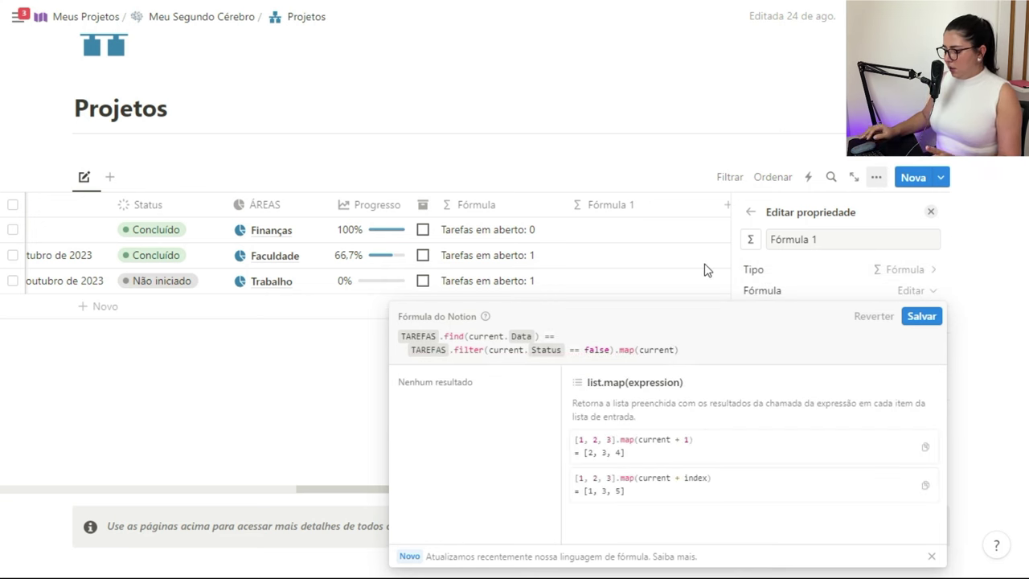
{"action": "type", "text": "."}
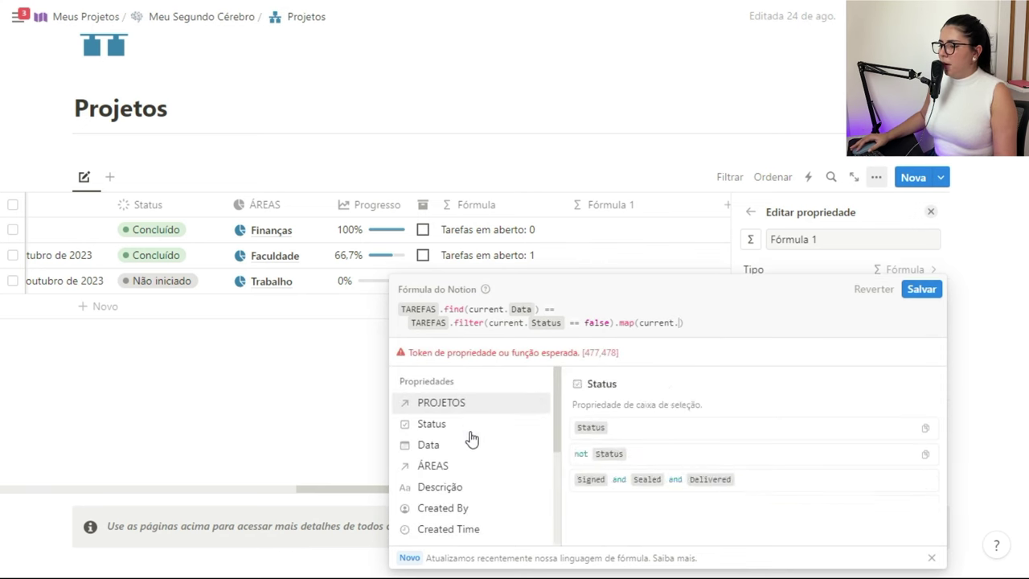
{"action": "left_click", "coordinate": [455, 447]}
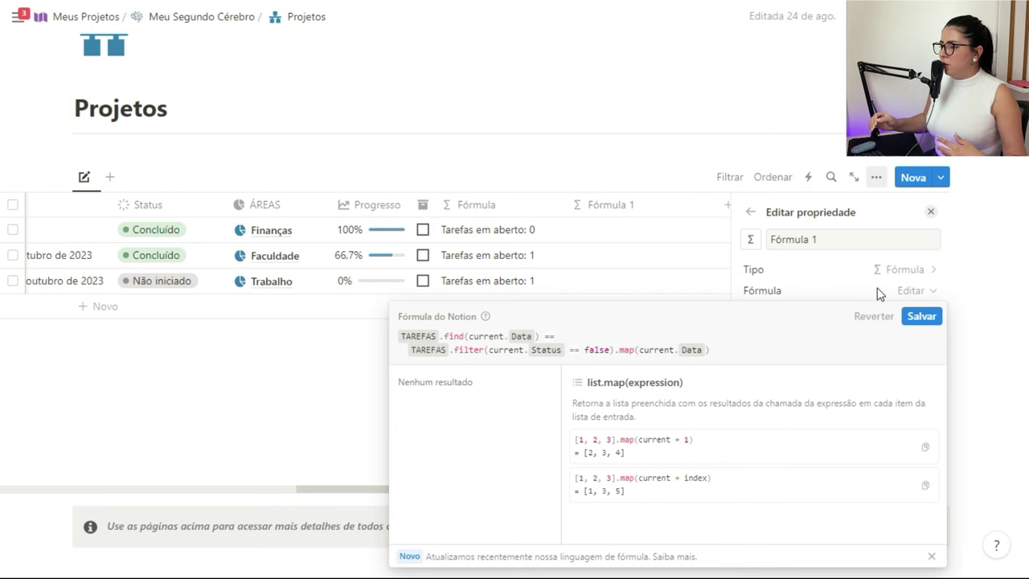
- Append .sort().first() to the mapped dates of the uncompleted tasks on the second line
{"action": "type", "text": ".so"}
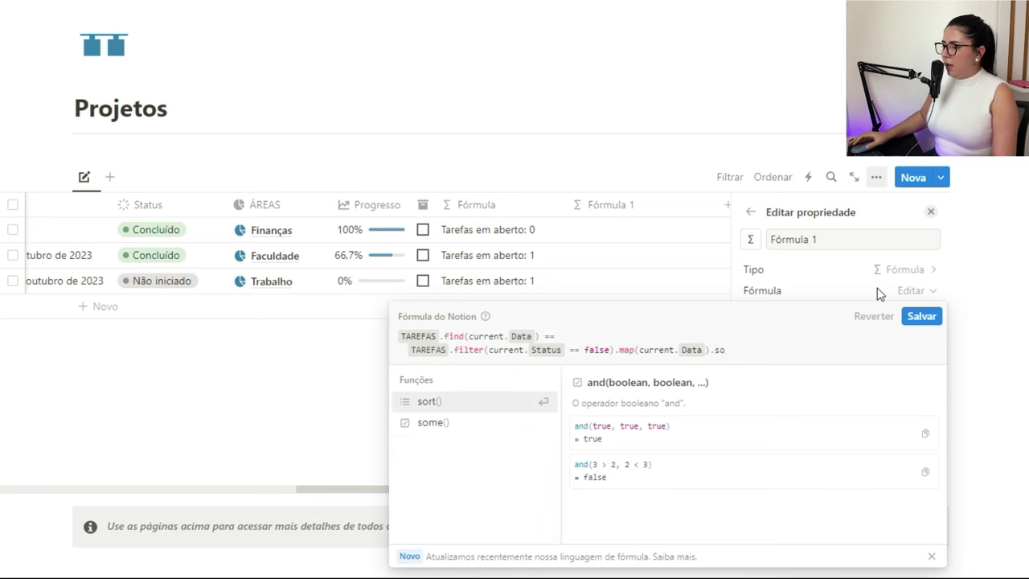
{"action": "left_click", "coordinate": [489, 400]}
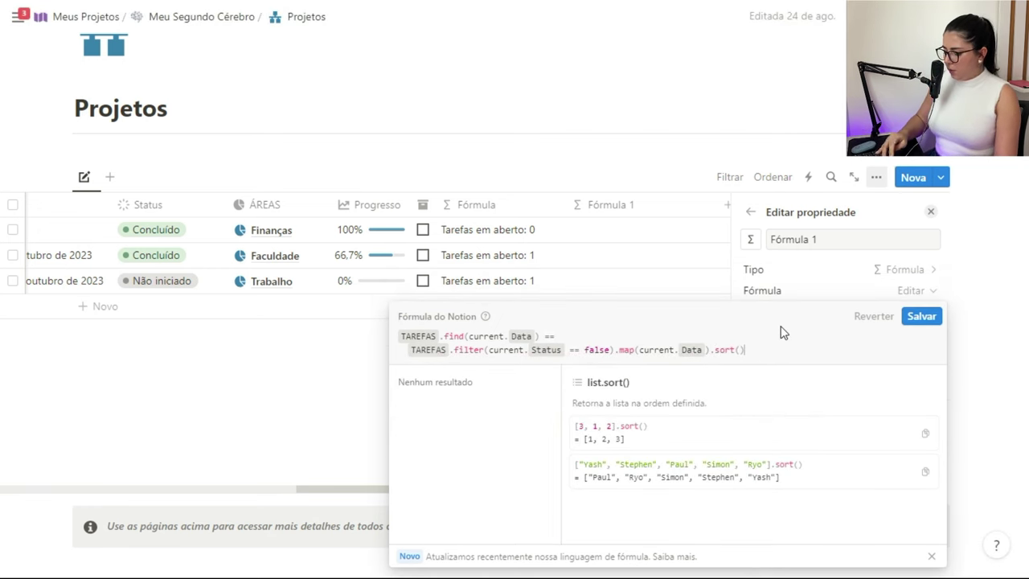
{"action": "type", "text": ".fi"}
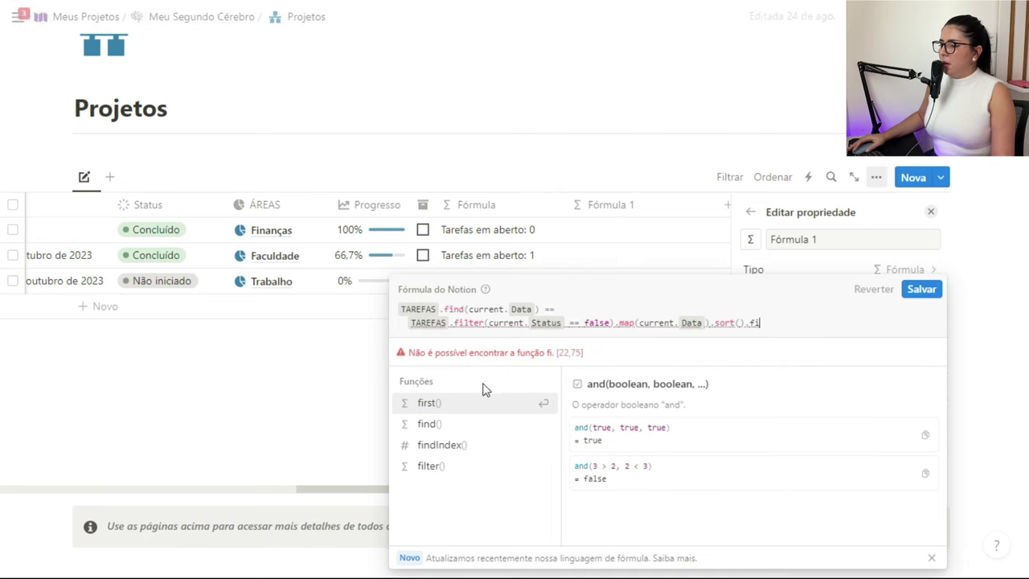
{"action": "left_click", "coordinate": [465, 408]}
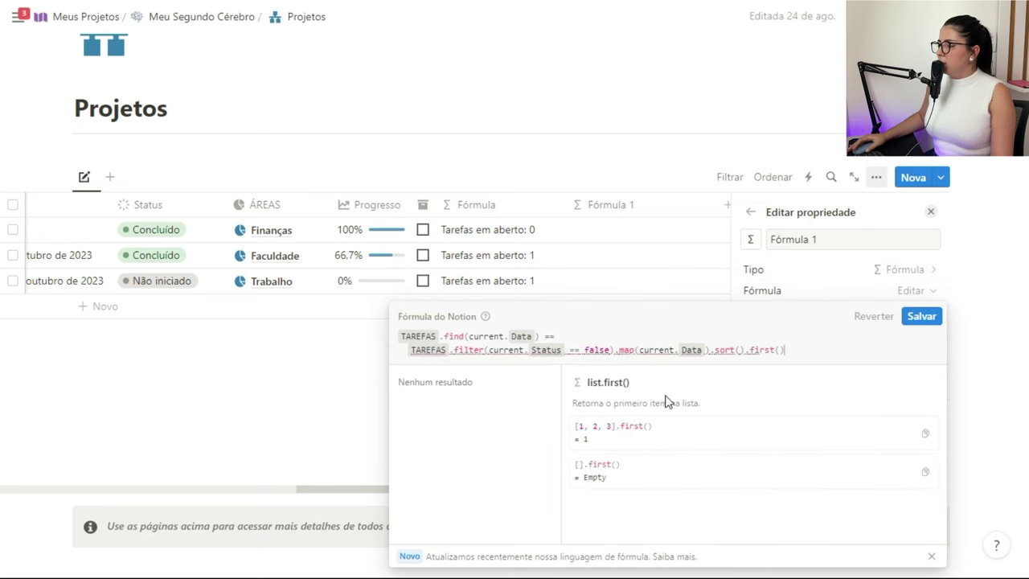
- Move find's closing parenthesis to the end of the formula, save it, and widen the Fórmula 1 column slightly
{"action": "left_click", "coordinate": [555, 333]}
{"action": "key", "text": "BackSpace"}
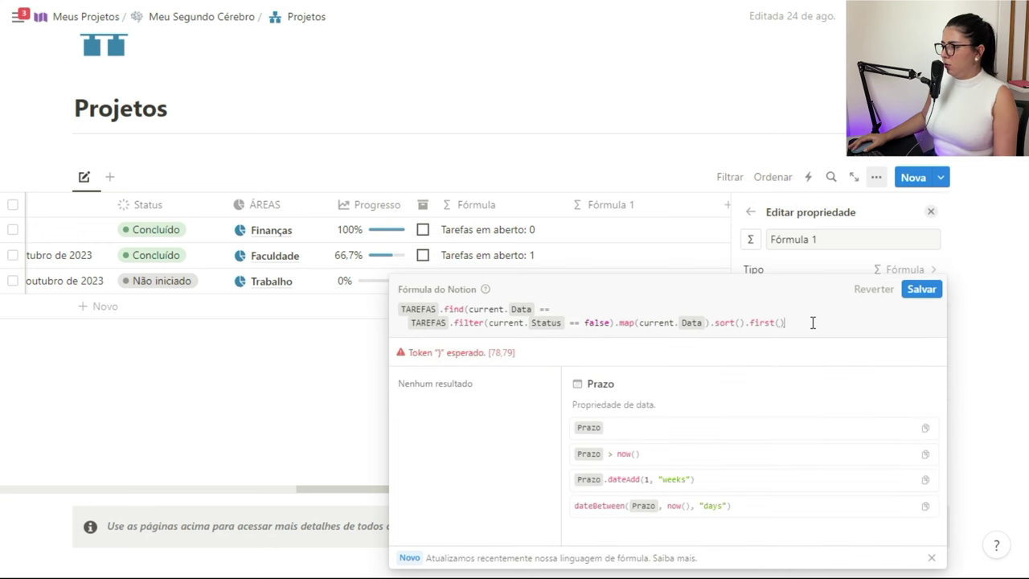
{"action": "type", "text": ")"}
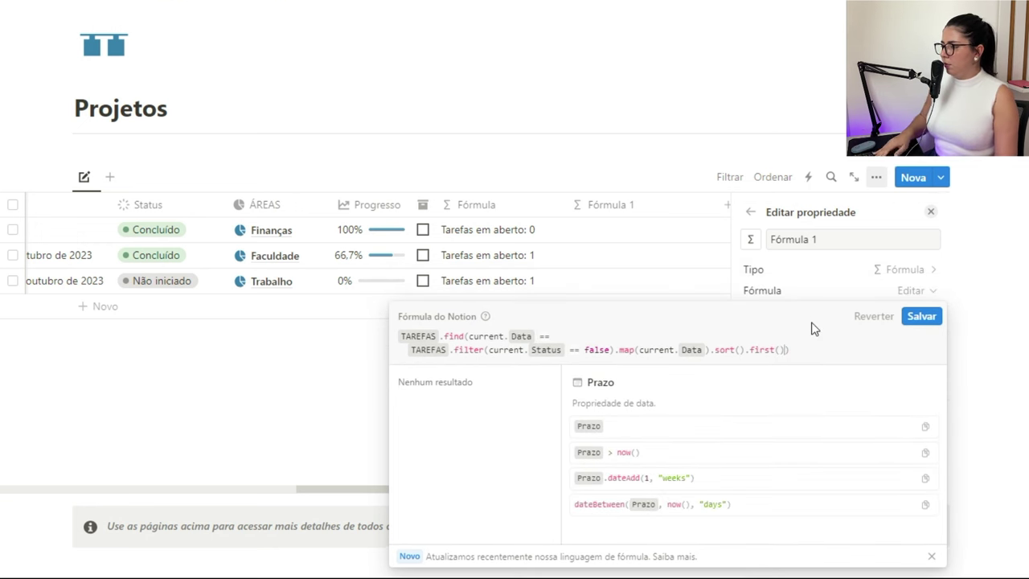
{"action": "left_click", "coordinate": [920, 316]}
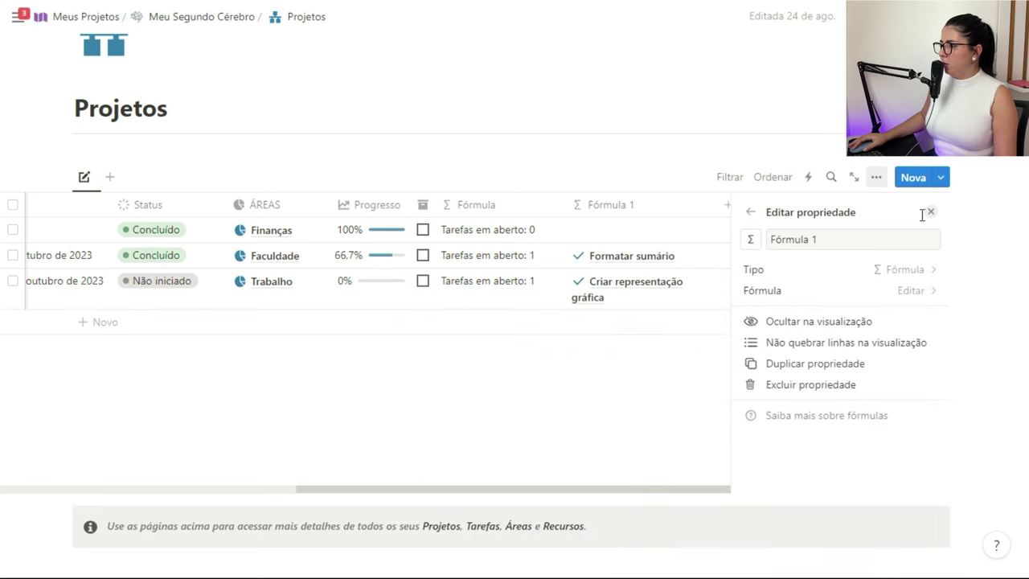
{"action": "left_click", "coordinate": [930, 212]}
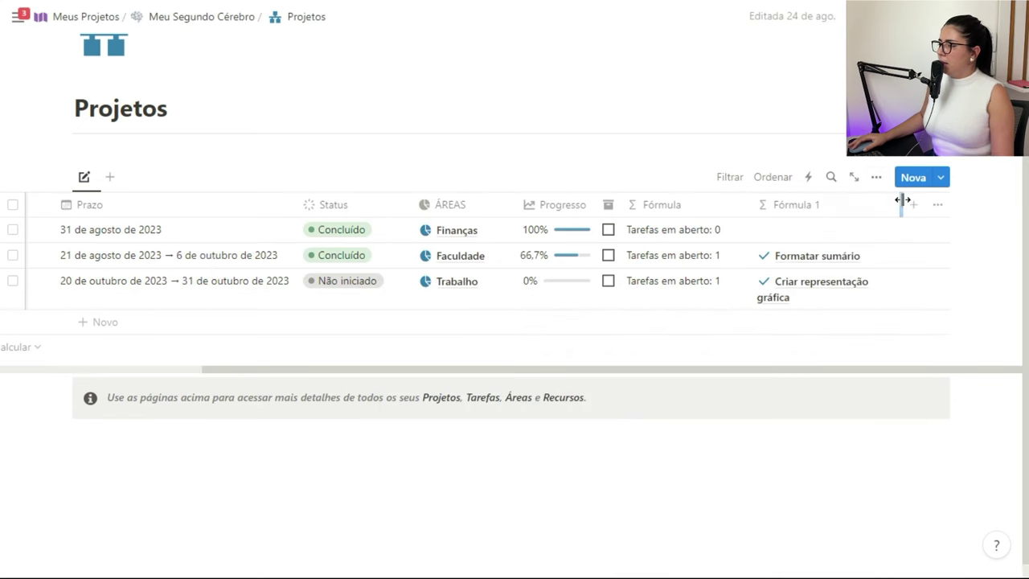
{"action": "left_click_drag", "start_coordinate": [898, 201], "coordinate": [915, 201]}
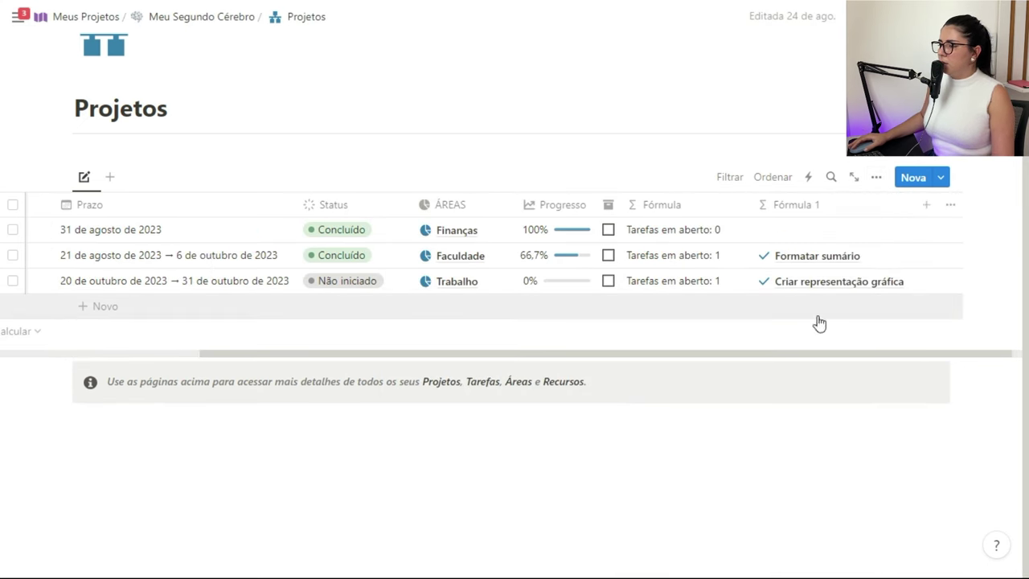
- Reopen the Fórmula 1 formula, add a comma and new line after it, and put let(próximaTarefa, on a line before it
{"action": "left_click", "coordinate": [876, 227]}
{"action": "key", "text": "BackSpace"}
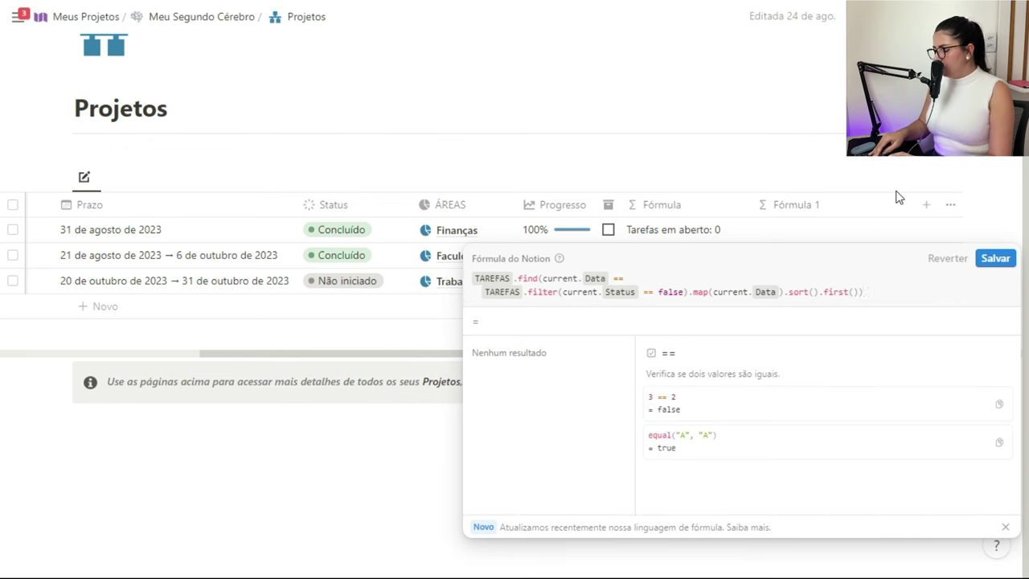
{"action": "type", "text": ","}
{"action": "key", "text": "Return"}
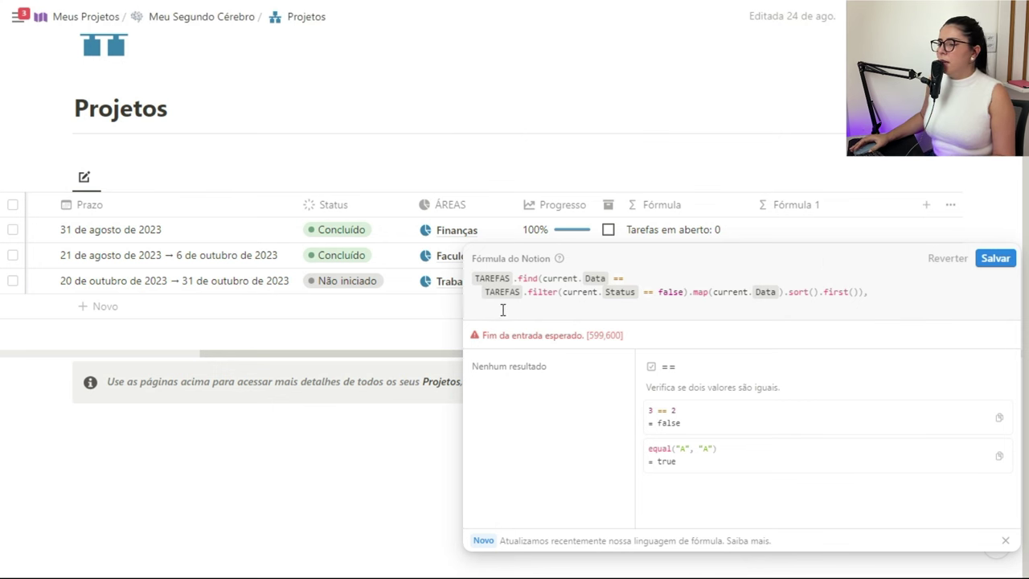
{"action": "left_click", "coordinate": [474, 278]}
{"action": "key", "text": "Return"}
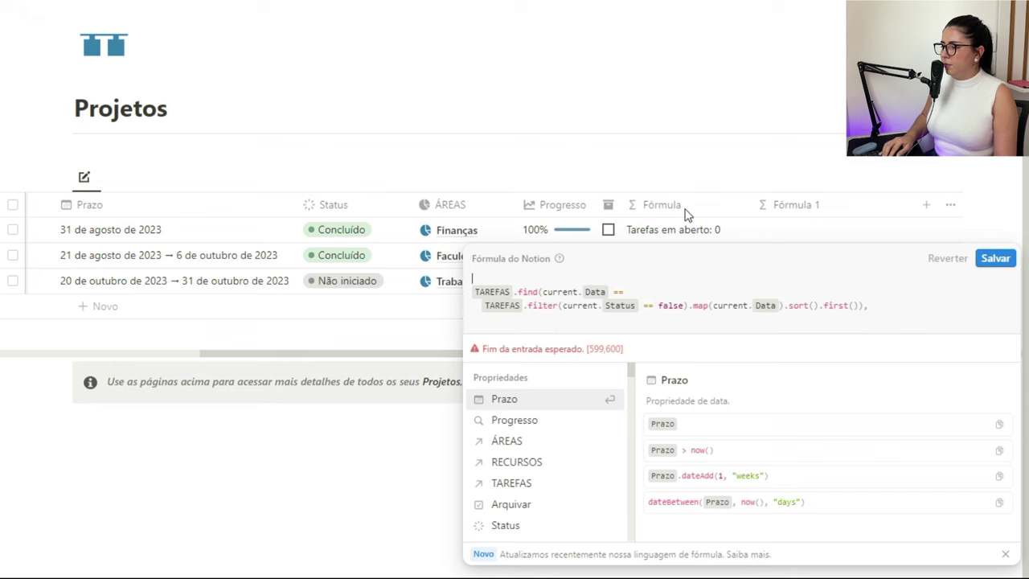
{"action": "type", "text": "let("}
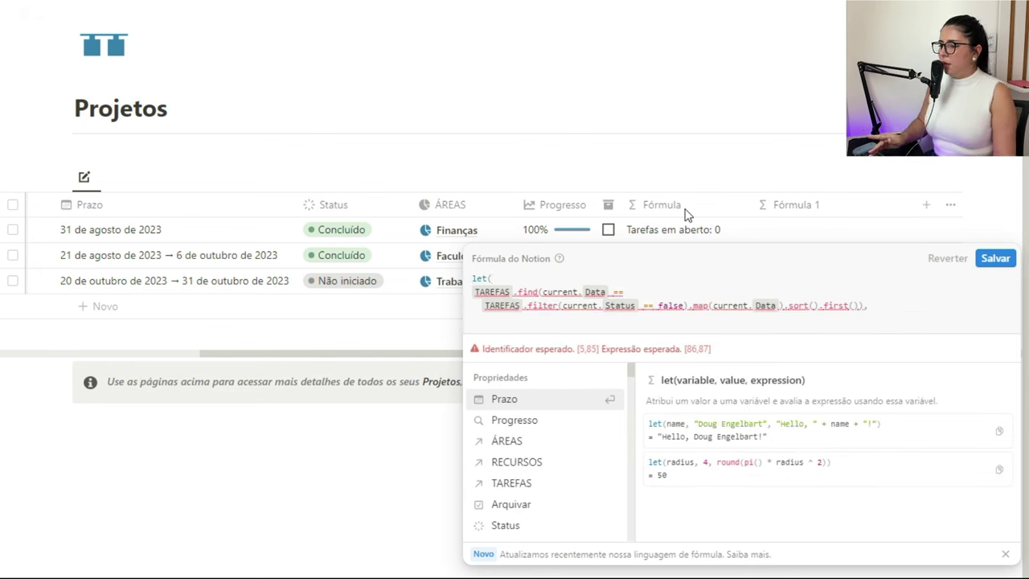
{"action": "type", "text": "próximaTa"}
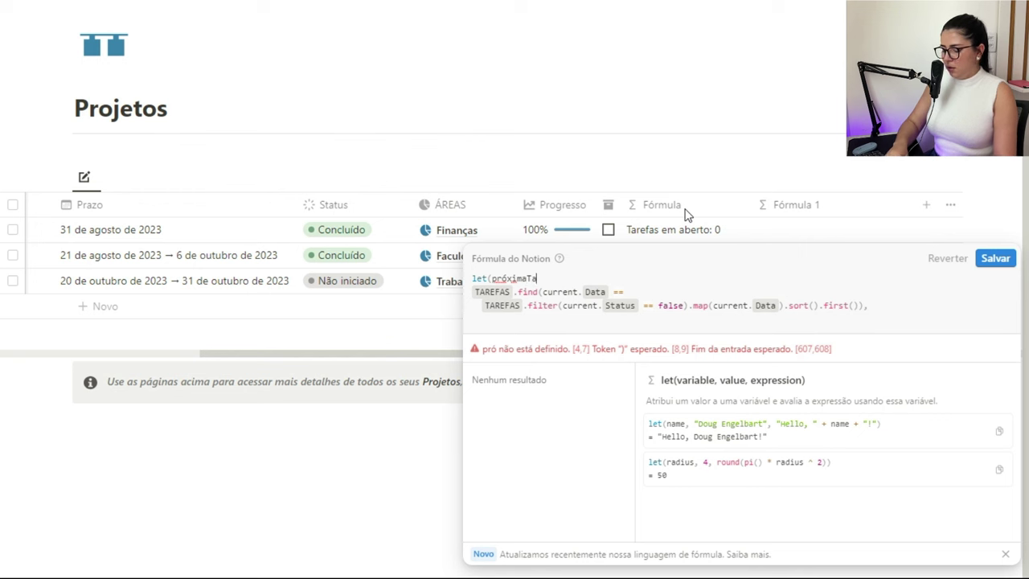
{"action": "type", "text": "refa"}
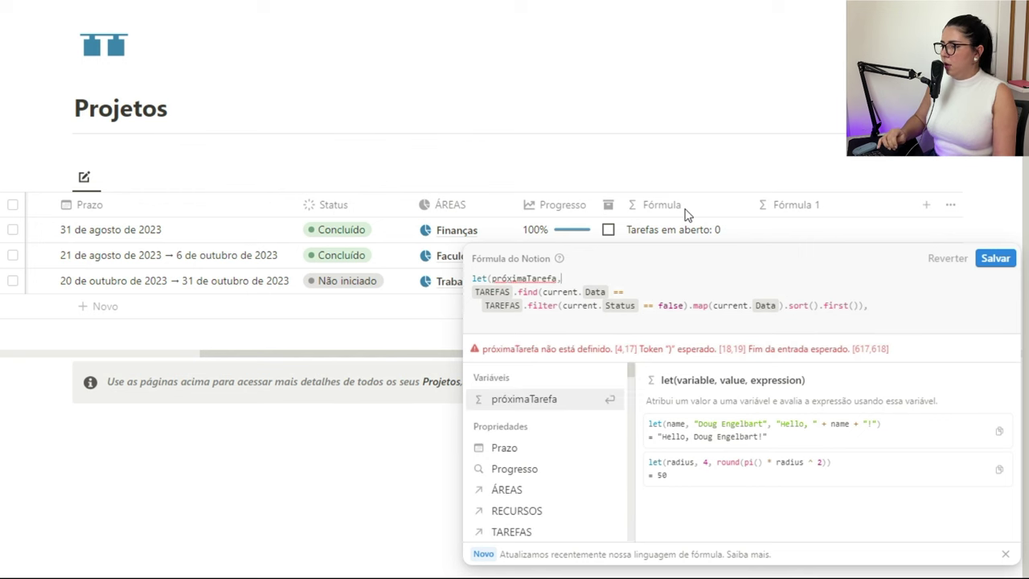
{"action": "type", "text": ","}
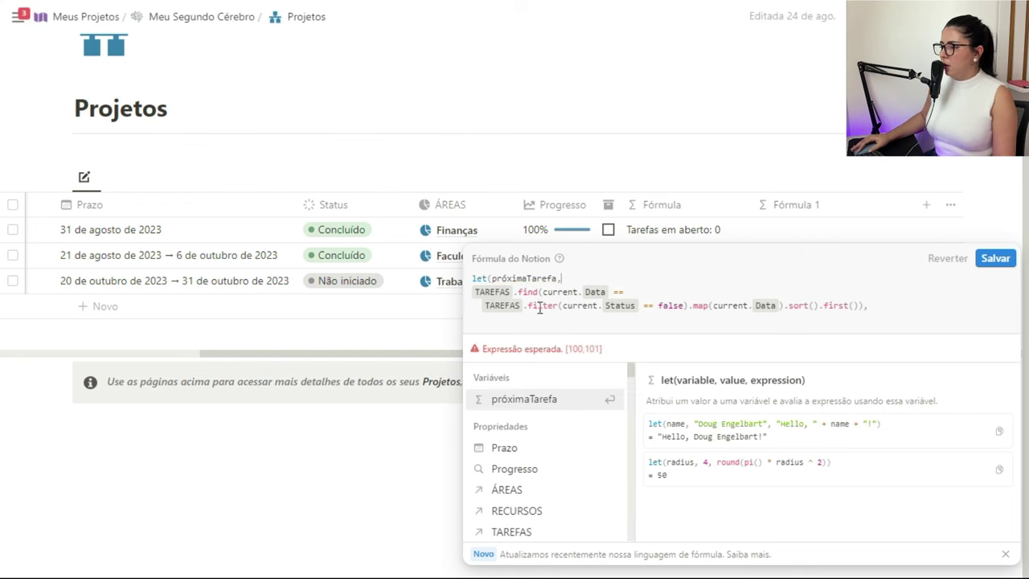
- On the formula's last line, start a join() whose list opens with próximaTarefa.Descrição followed by a comma
{"action": "type", "text": ")"}
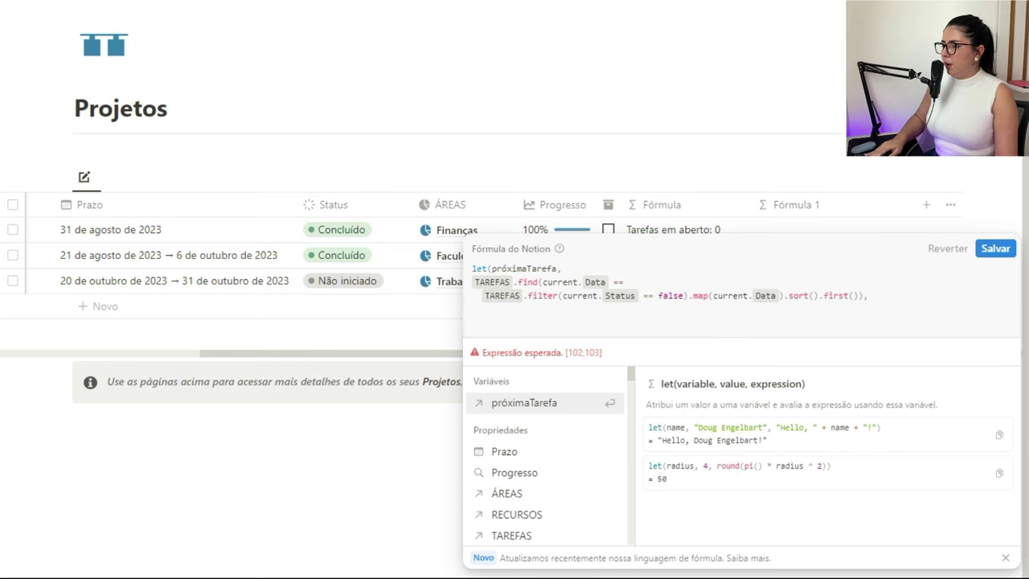
{"action": "type", "text": "j"}
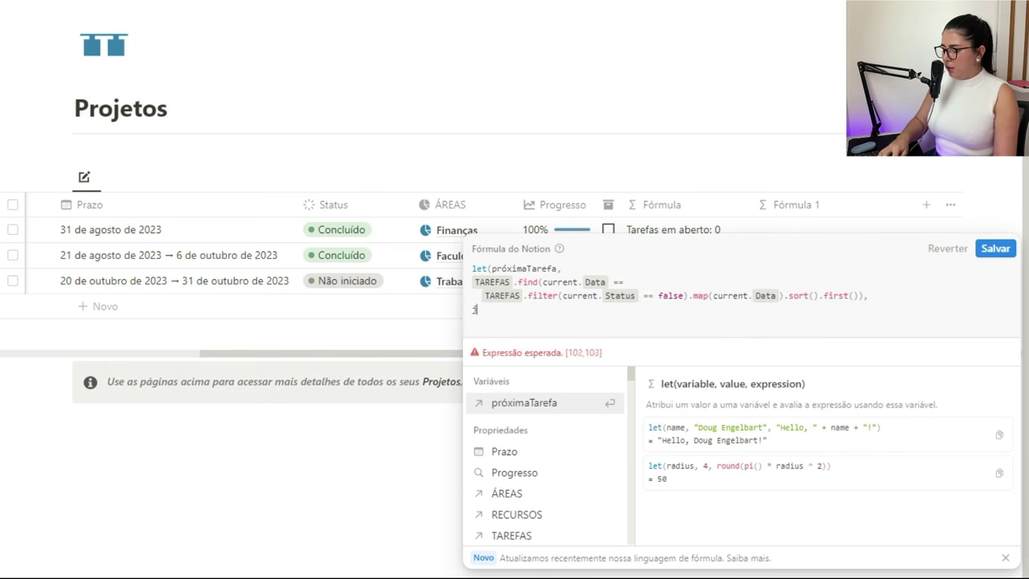
{"action": "type", "text": "oi"}
{"action": "key", "text": "Return"}
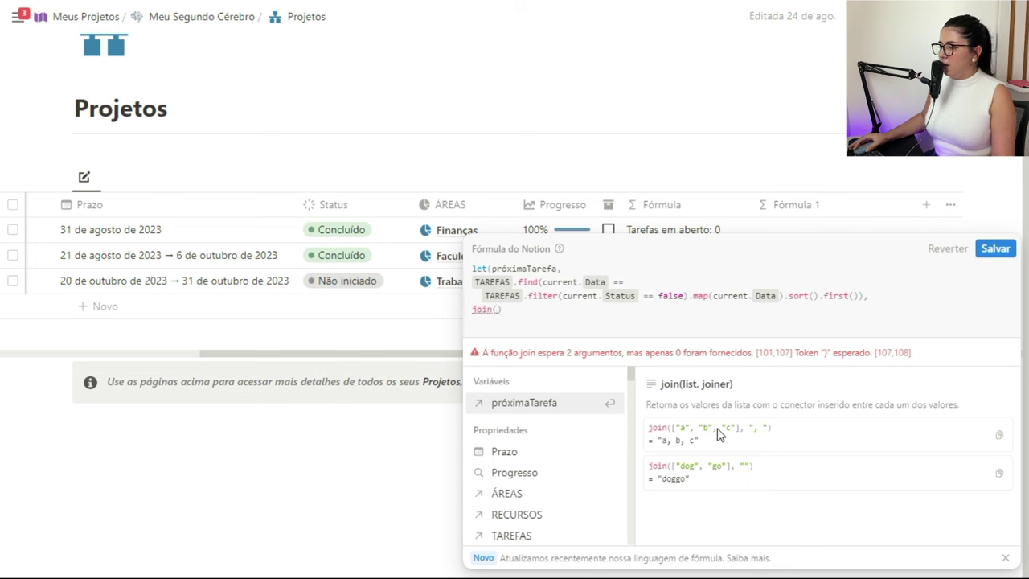
{"action": "type", "text": "["}
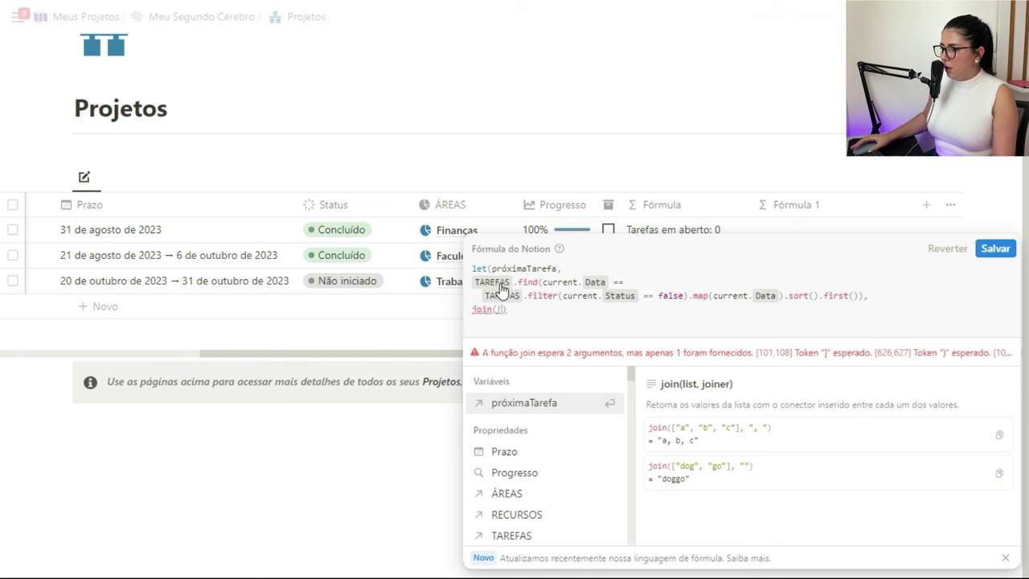
{"action": "type", "text": "próximaTarefa"}
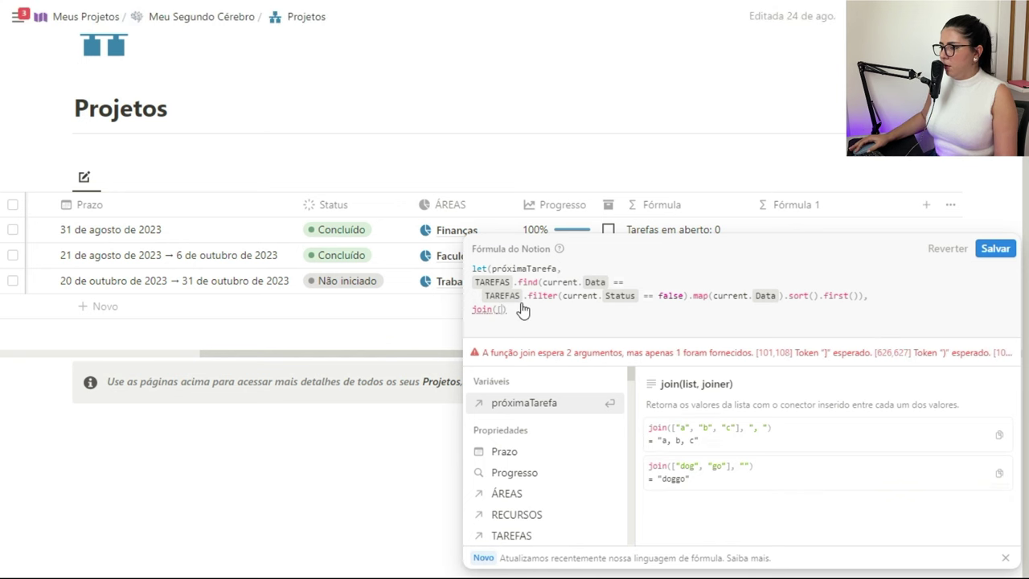
{"action": "type", "text": "."}
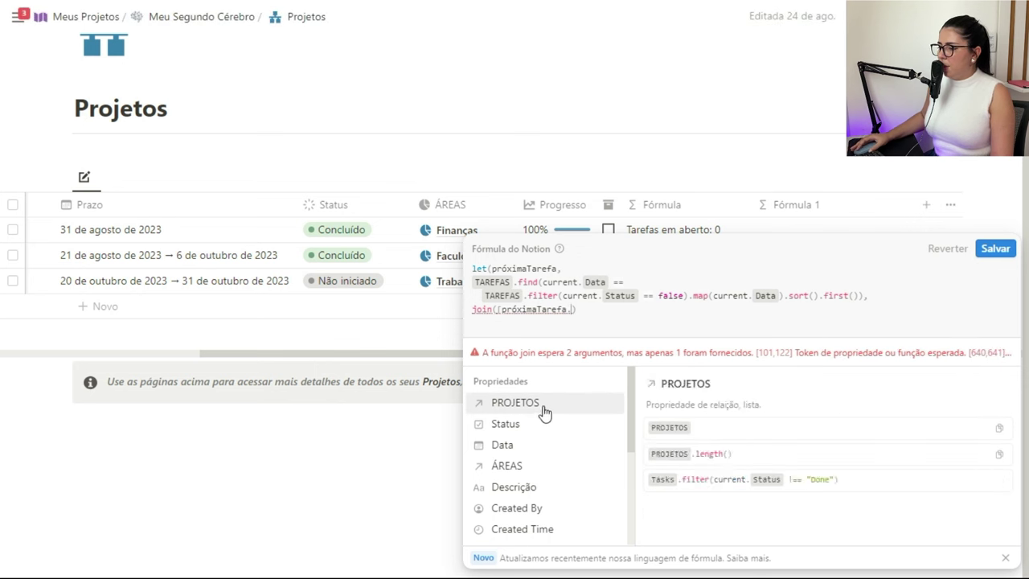
{"action": "scroll", "coordinate": [542, 423], "scroll_direction": "down", "scroll_amount": 1}
{"action": "scroll", "coordinate": [542, 426], "scroll_direction": "up", "scroll_amount": 2}
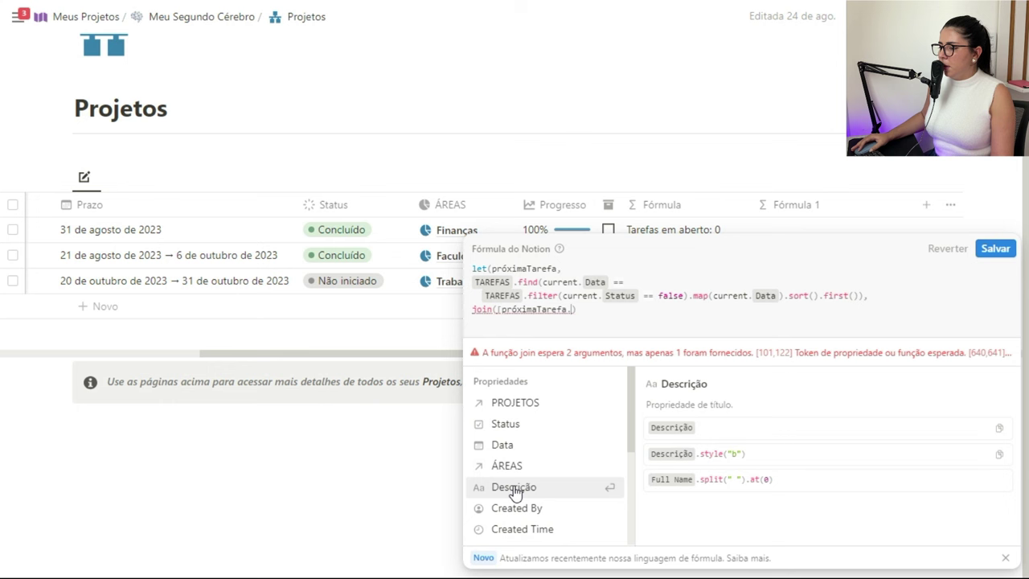
{"action": "left_click", "coordinate": [518, 488]}
{"action": "type", "text": ","}
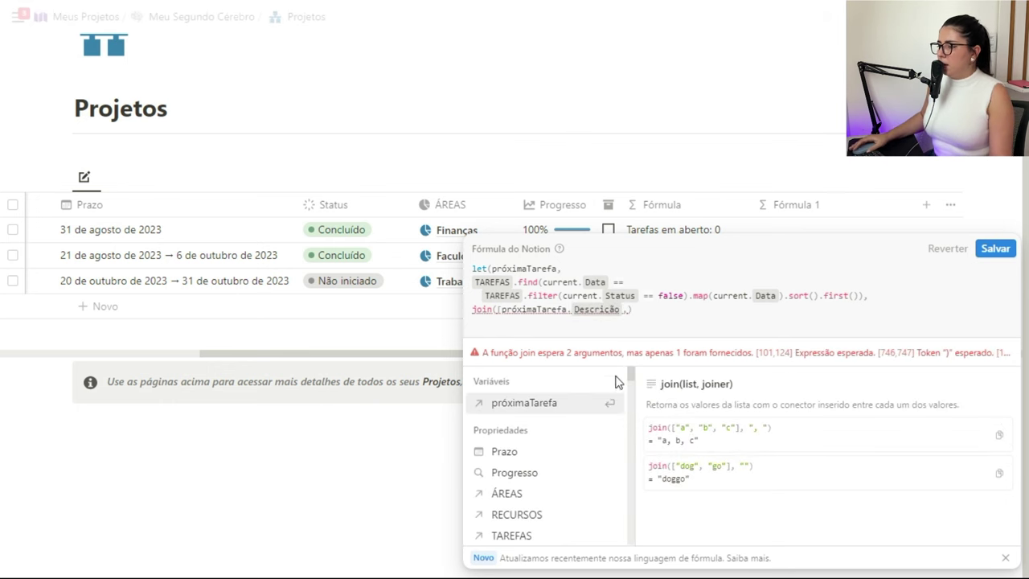
- Add próximaTarefa.Data to the join list with " - " as separator, close and save the formula, and widen the Fórmula 1 column
{"action": "key", "text": "Return"}
{"action": "type", "text": "."}
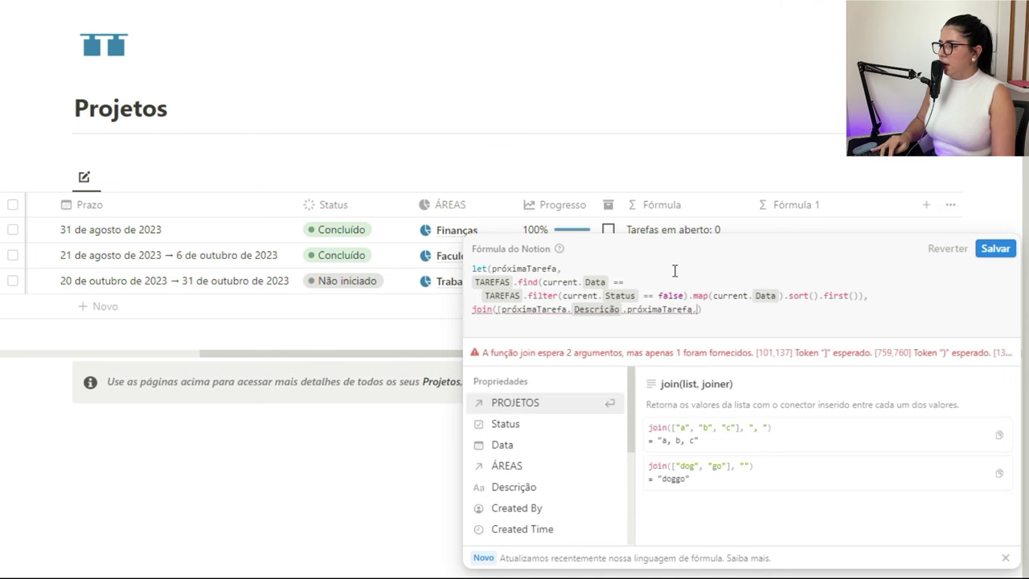
{"action": "left_click", "coordinate": [523, 448]}
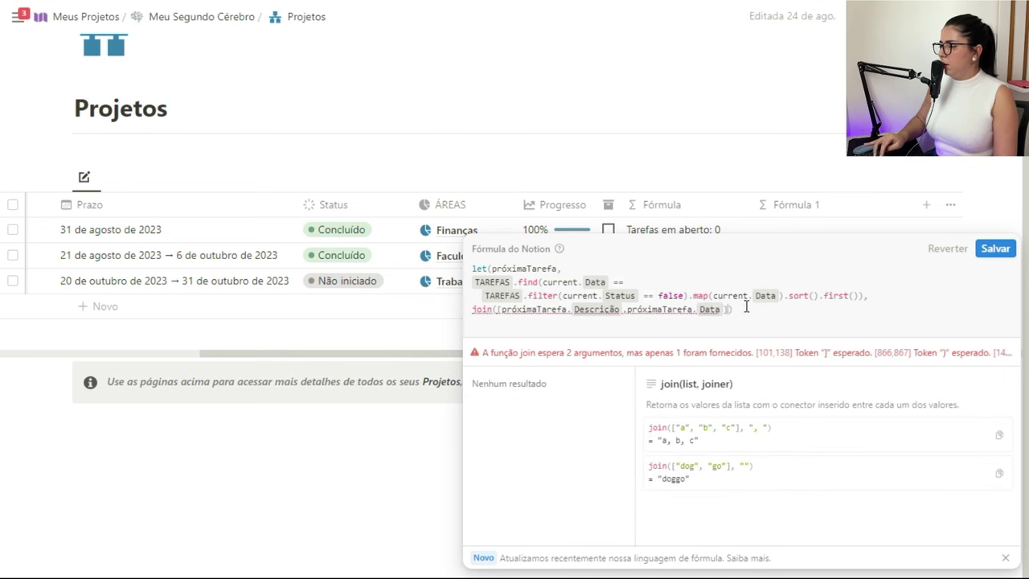
{"action": "type", "text": "])"}
{"action": "type", "text": ", \" -"}
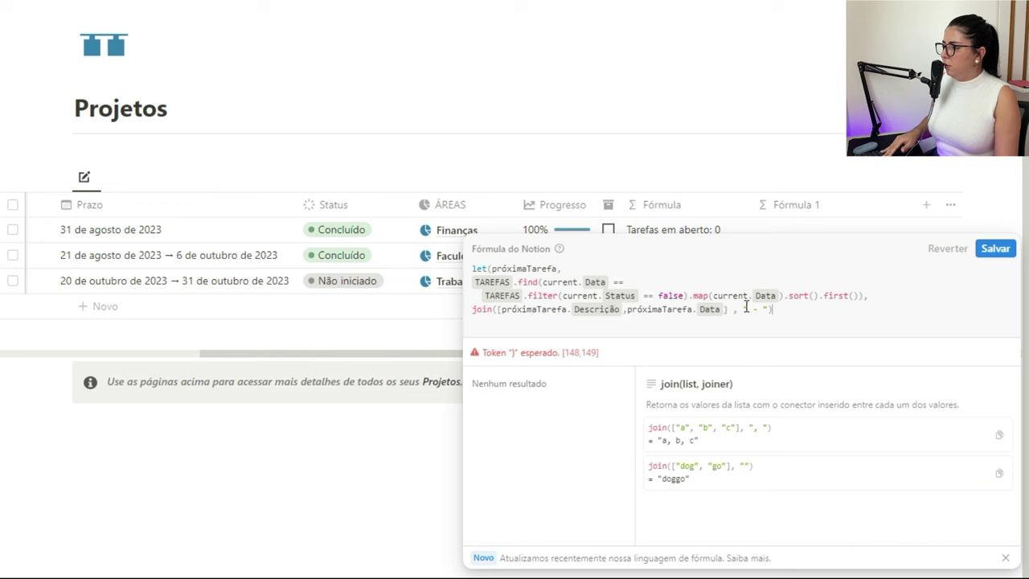
{"action": "type", "text": ")"}
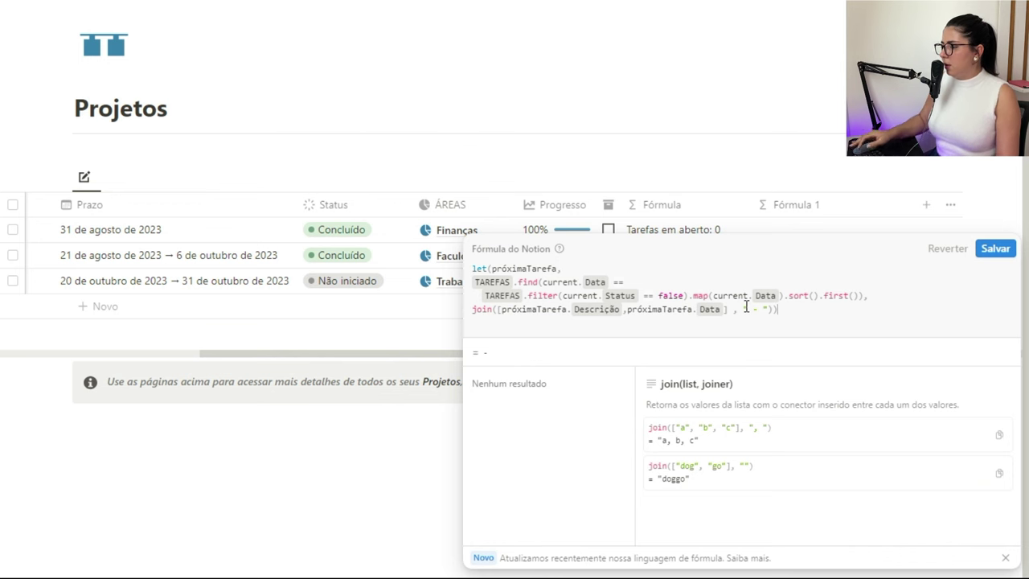
{"action": "left_click", "coordinate": [994, 249]}
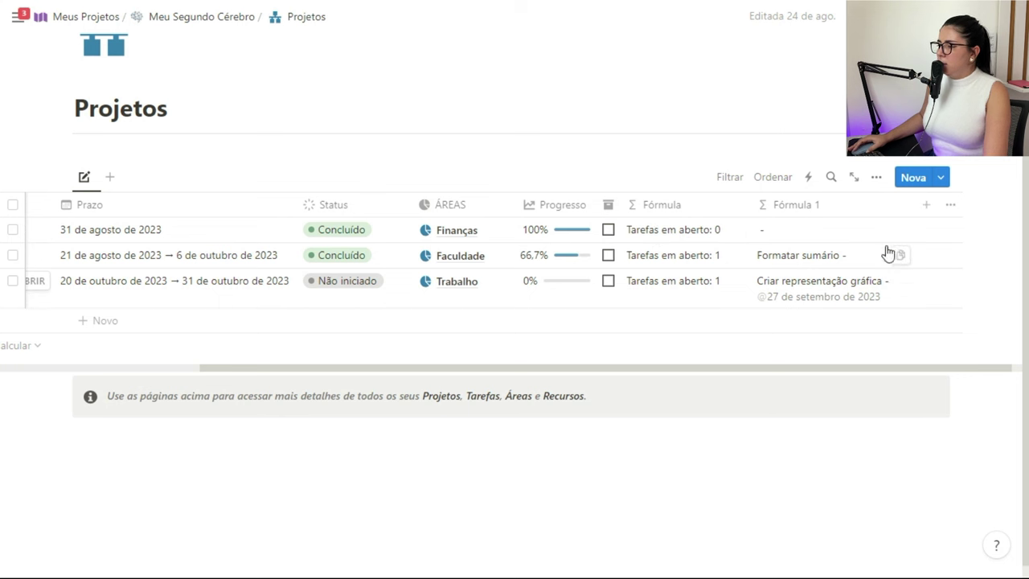
{"action": "left_click_drag", "start_coordinate": [914, 203], "coordinate": [1025, 203]}
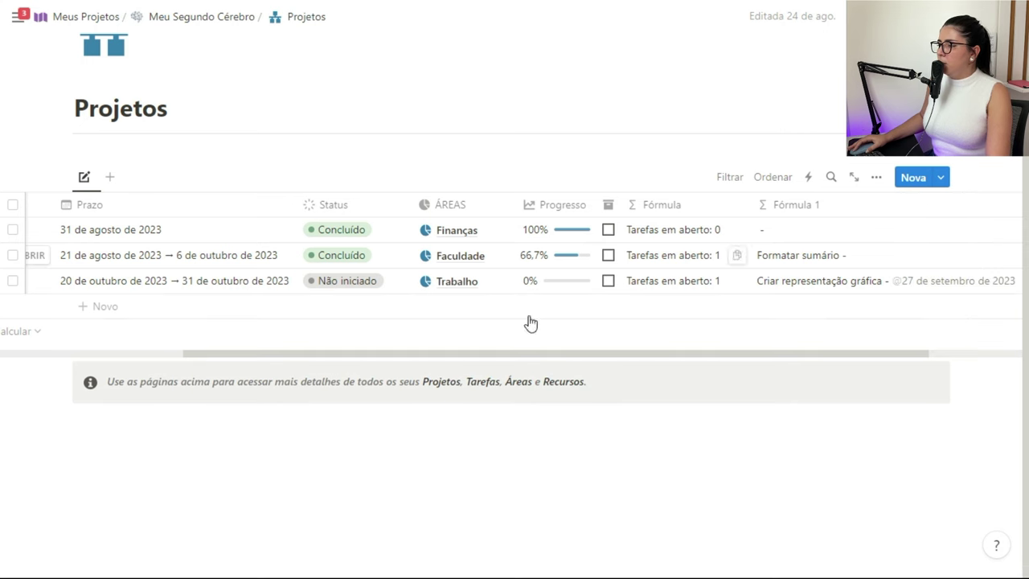
- In the Projeto de Pesquisa project, set the date of the task Formatar sumário to 14 September 2023
{"action": "left_click_drag", "start_coordinate": [446, 353], "coordinate": [283, 346]}
{"action": "left_click", "coordinate": [269, 255]}
{"action": "left_click", "coordinate": [640, 440]}
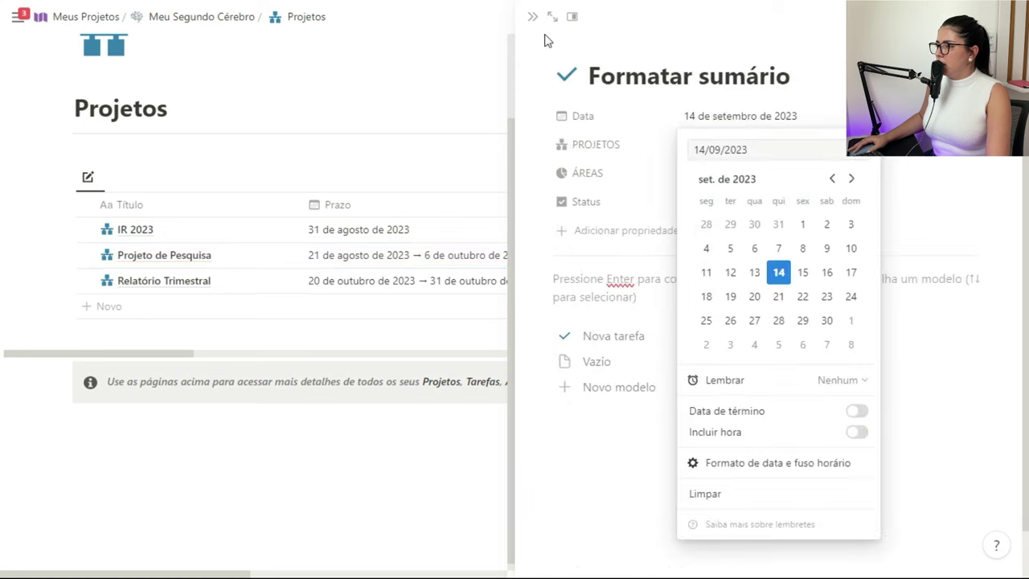
{"action": "left_click", "coordinate": [531, 20]}
{"action": "left_click", "coordinate": [531, 19]}
- Add a task named Nova to Projeto de Pesquisa and date it 15 September 2023
{"action": "left_click", "coordinate": [635, 492]}
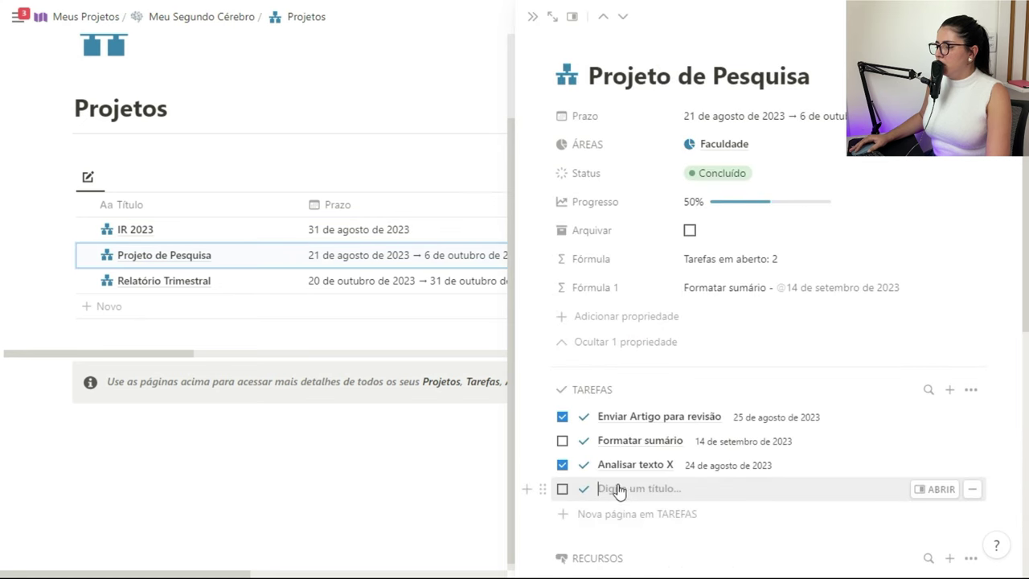
{"action": "type", "text": "Nova"}
{"action": "left_click", "coordinate": [937, 490]}
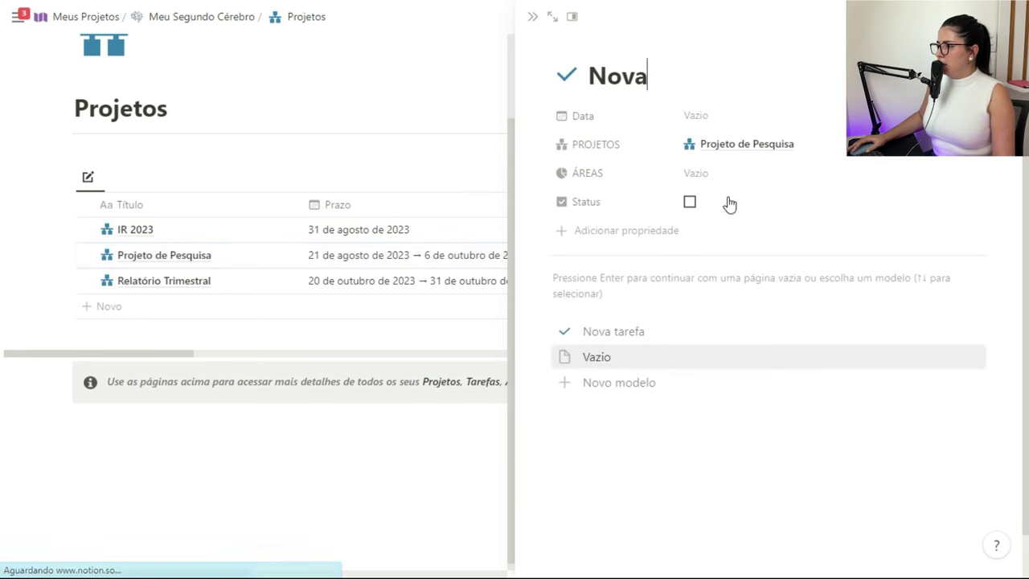
{"action": "left_click", "coordinate": [723, 119]}
{"action": "left_click", "coordinate": [800, 271]}
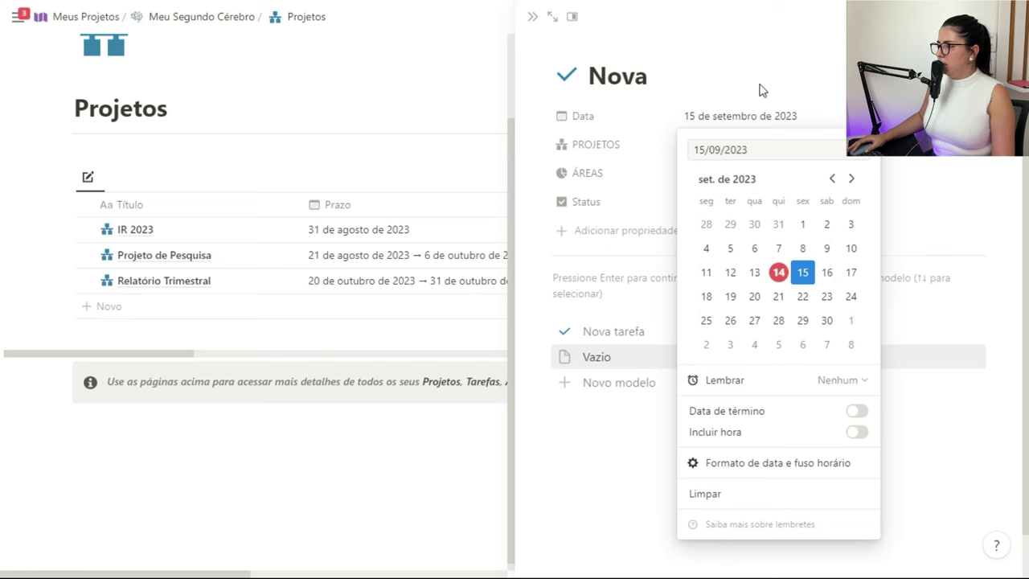
{"action": "left_click", "coordinate": [519, 24]}
{"action": "left_click", "coordinate": [528, 22]}
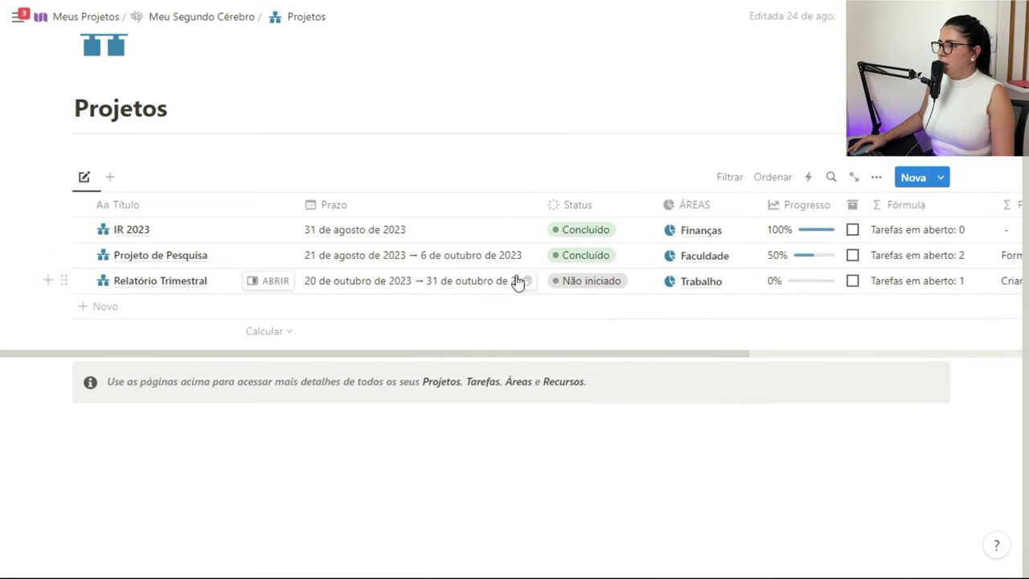
- Mark the task Formatar sumário in Projeto de Pesquisa as completed and check the project's Fórmula 1 value in the table
{"action": "scroll", "coordinate": [699, 258], "scroll_direction": "right", "scroll_amount": 5}
{"action": "scroll", "coordinate": [706, 261], "scroll_direction": "right", "scroll_amount": 1}
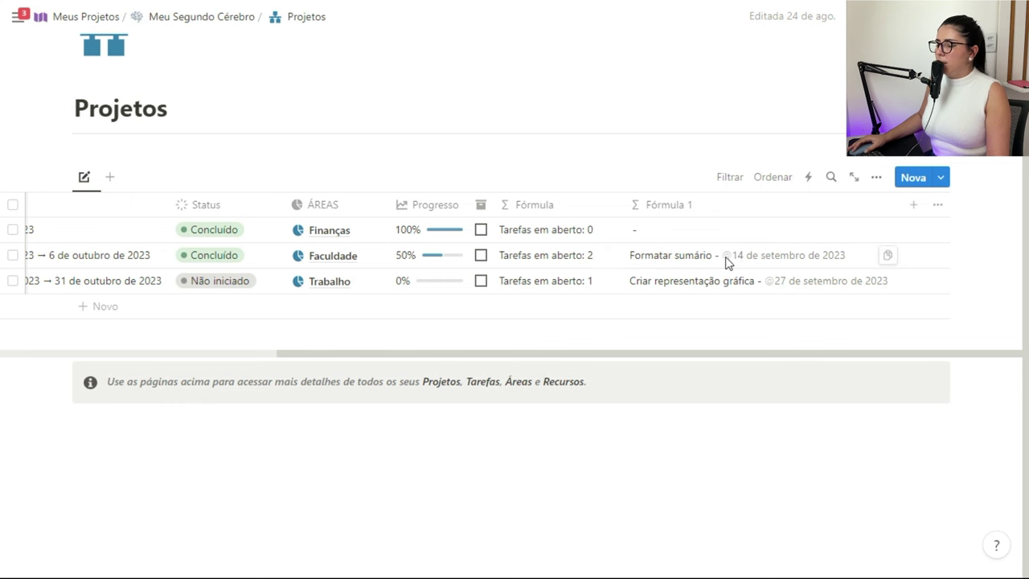
{"action": "scroll", "coordinate": [721, 262], "scroll_direction": "left", "scroll_amount": 6}
{"action": "left_click", "coordinate": [259, 256]}
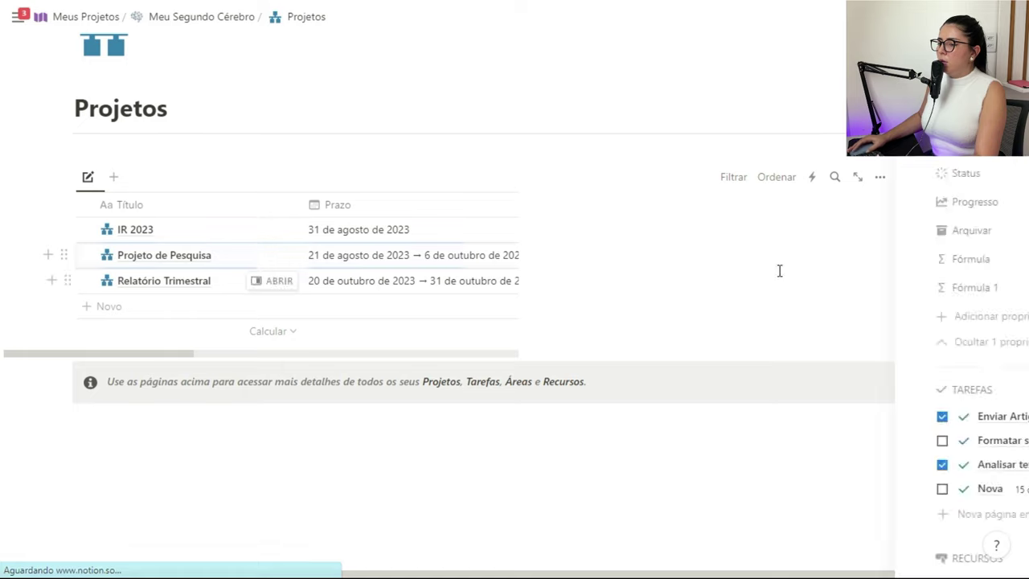
{"action": "left_click", "coordinate": [562, 441]}
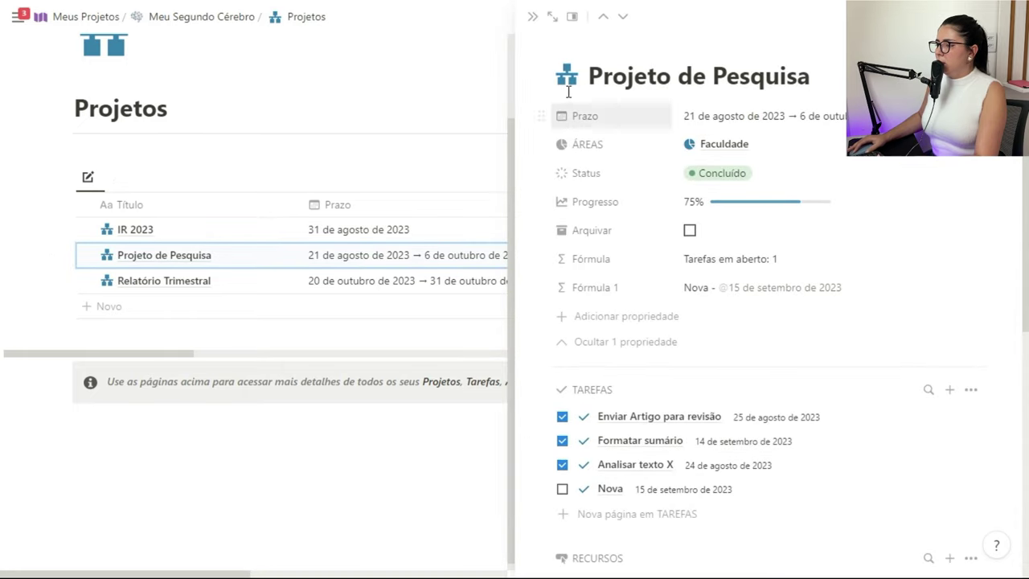
{"action": "left_click", "coordinate": [533, 16]}
{"action": "scroll", "coordinate": [792, 293], "scroll_direction": "right", "scroll_amount": 5}
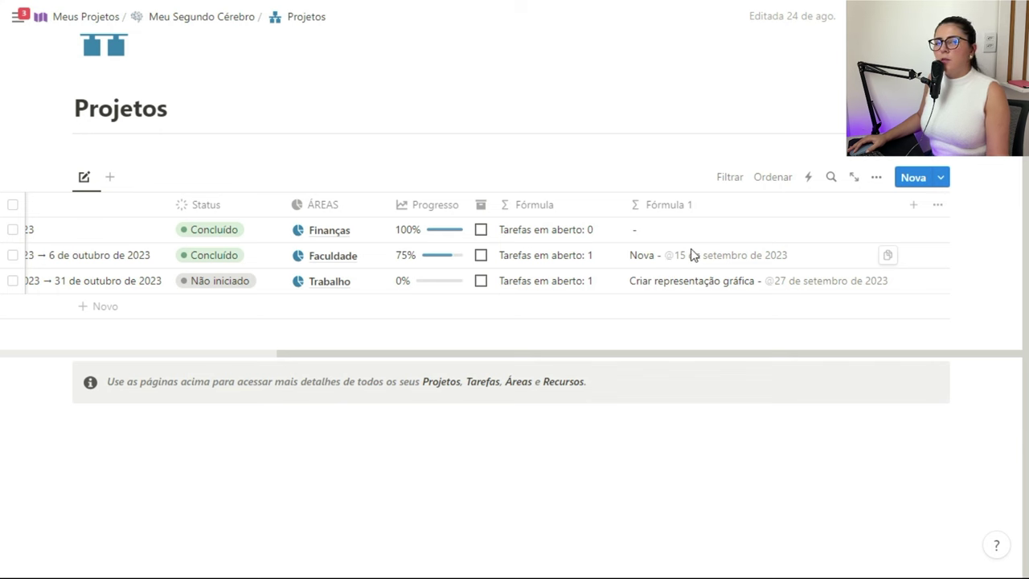
{"action": "left_click_drag", "start_coordinate": [464, 356], "coordinate": [200, 338]}
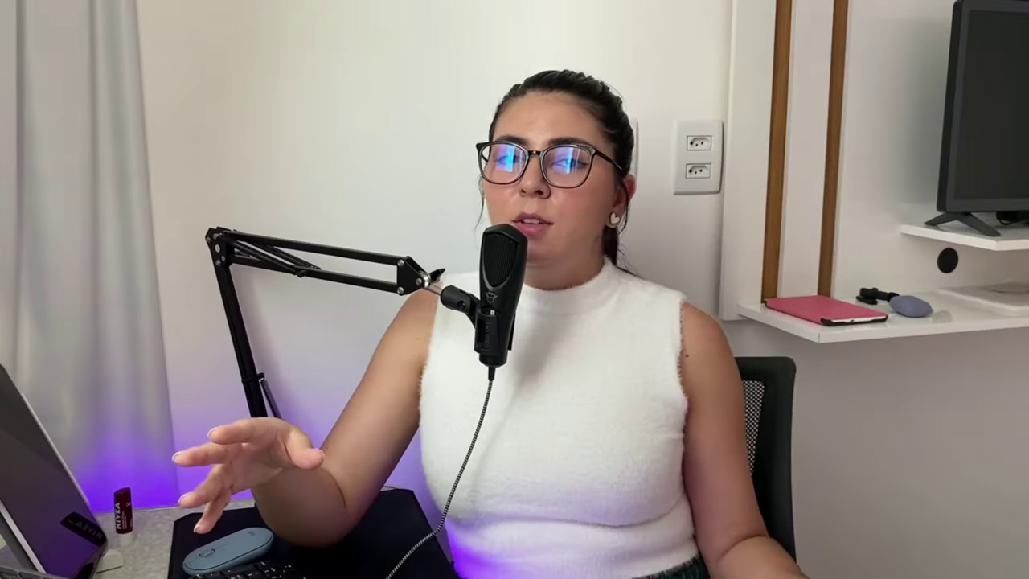